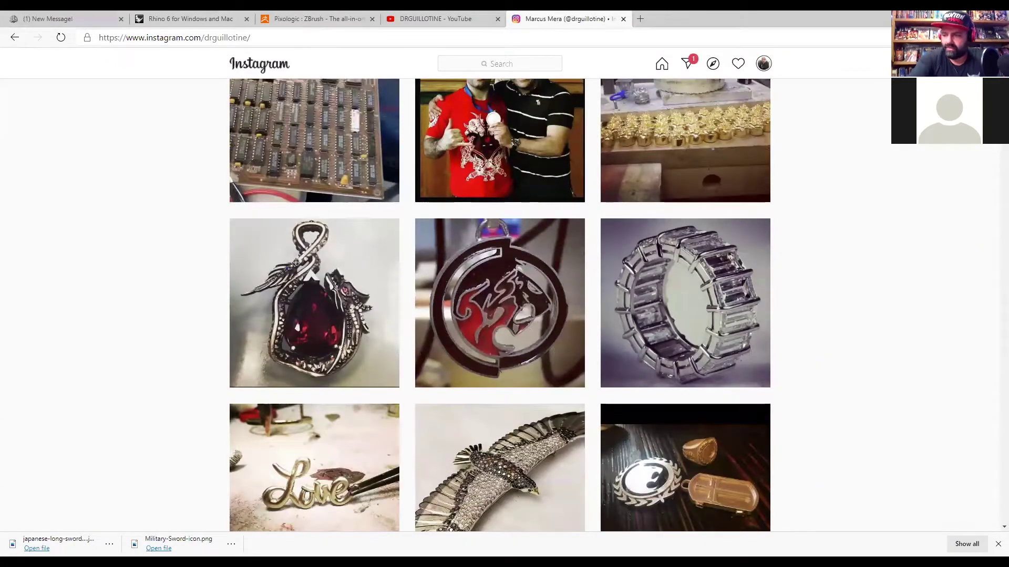
Browse down to the profile's oldest posts and view the shiny gold oval piece, then close it.
{"action": "scroll", "coordinate": [919, 425], "scroll_direction": "down", "scroll_amount": 3}
{"action": "scroll", "coordinate": [920, 425], "scroll_direction": "down", "scroll_amount": 1}
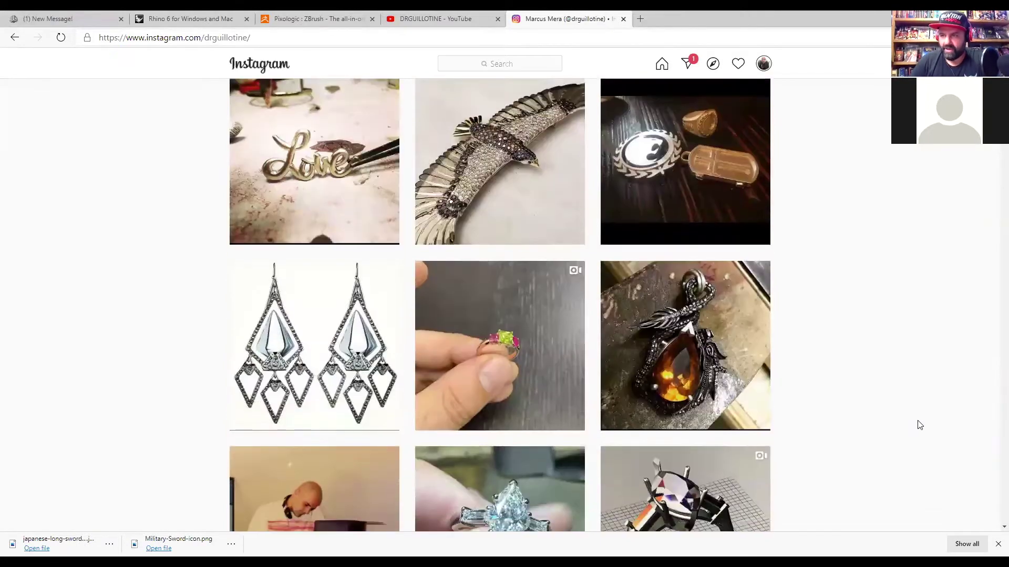
{"action": "scroll", "coordinate": [919, 425], "scroll_direction": "down", "scroll_amount": 10}
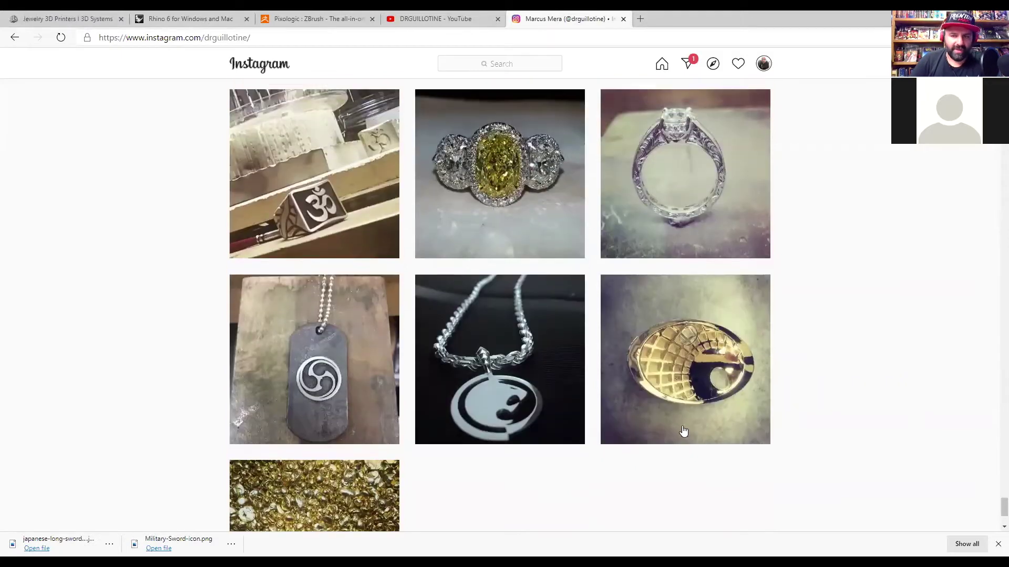
{"action": "scroll", "coordinate": [680, 428], "scroll_direction": "up", "scroll_amount": 1}
{"action": "left_click", "coordinate": [646, 395]}
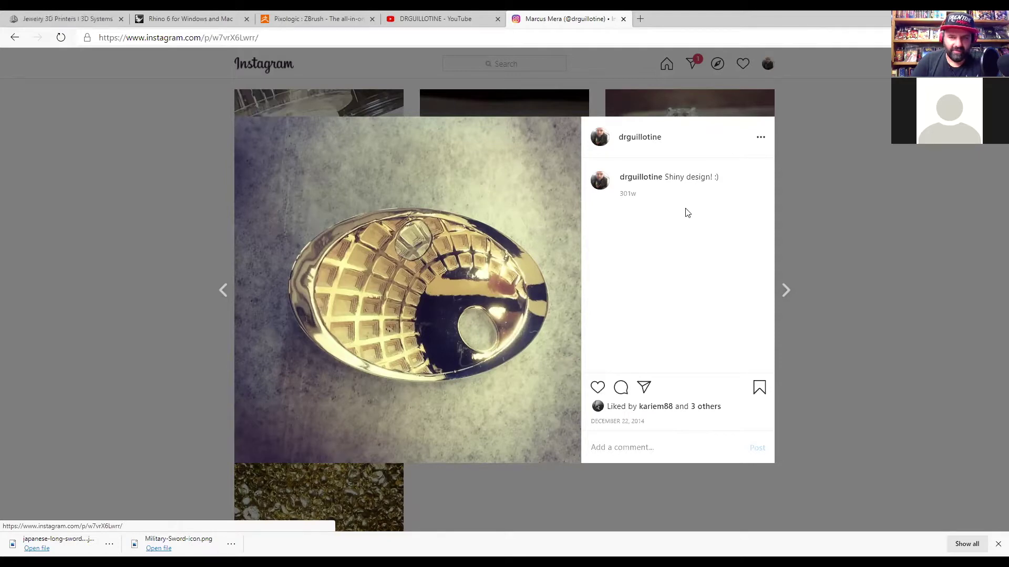
{"action": "left_click", "coordinate": [799, 236]}
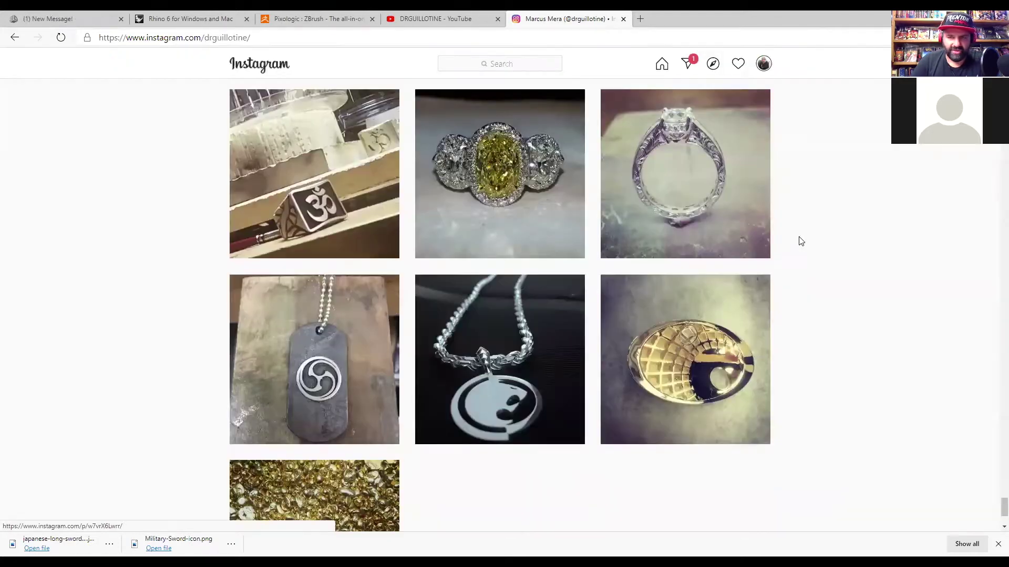
View the hand-engraved ring post and the platinum pavé diamond ring post, closing each one.
{"action": "scroll", "coordinate": [645, 340], "scroll_direction": "up", "scroll_amount": 4}
{"action": "left_click", "coordinate": [645, 341]}
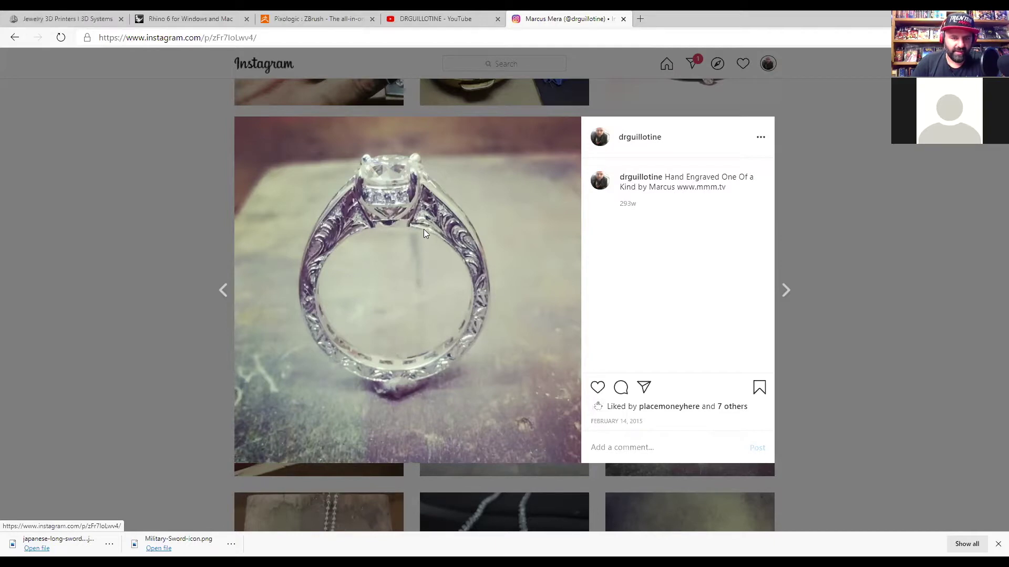
{"action": "left_click", "coordinate": [822, 262]}
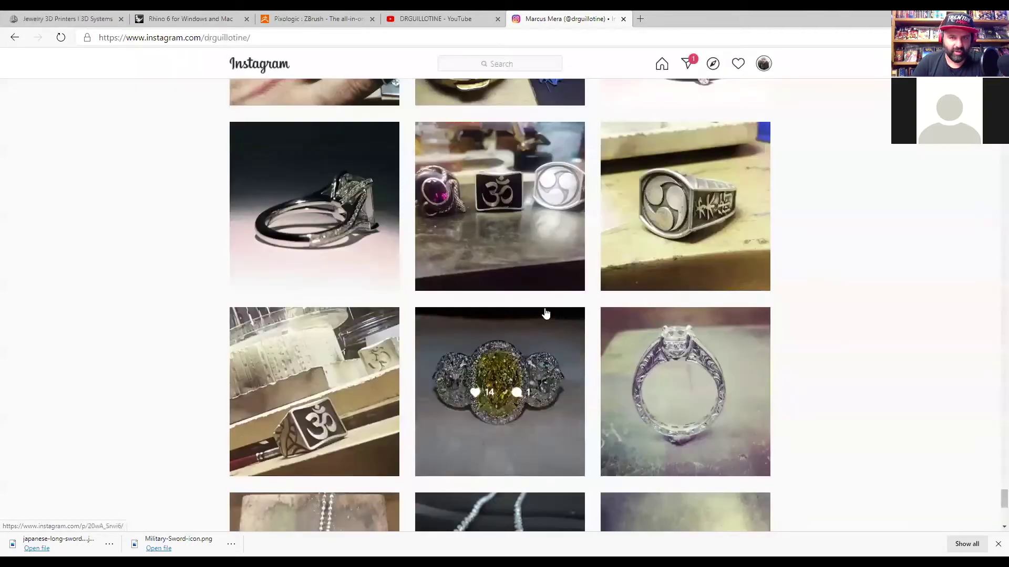
{"action": "scroll", "coordinate": [545, 315], "scroll_direction": "up", "scroll_amount": 3}
{"action": "left_click", "coordinate": [315, 338]}
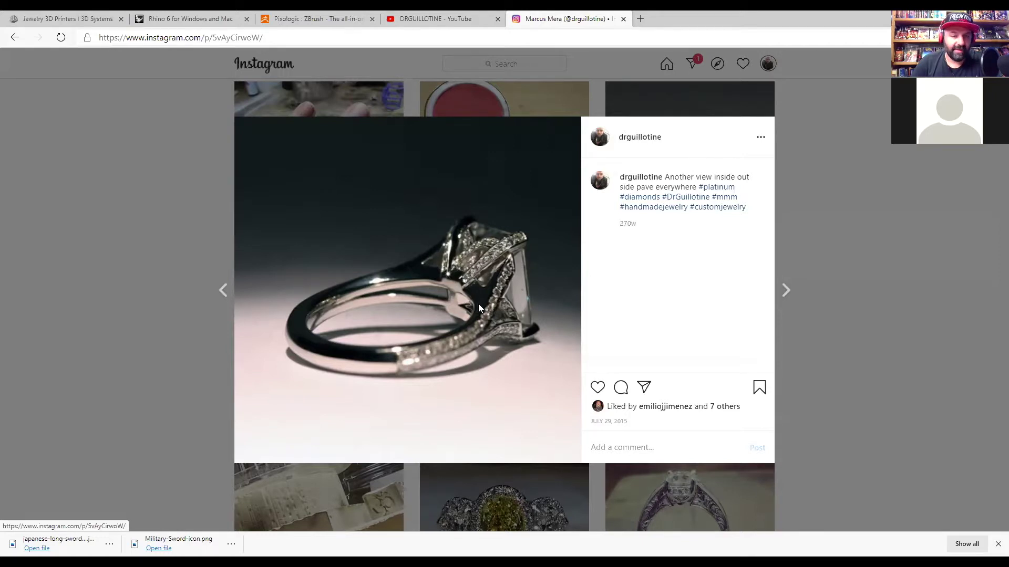
{"action": "left_click", "coordinate": [796, 245]}
View the snake-style ring post and the 18k yellow gold engraved signet ring post, closing each one.
{"action": "scroll", "coordinate": [599, 307], "scroll_direction": "up", "scroll_amount": 3}
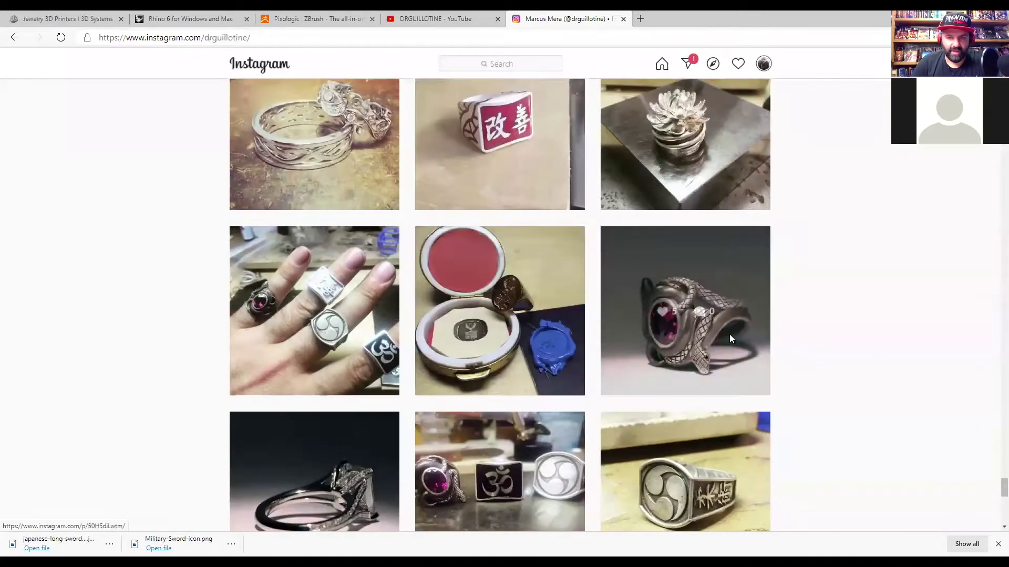
{"action": "left_click", "coordinate": [685, 354]}
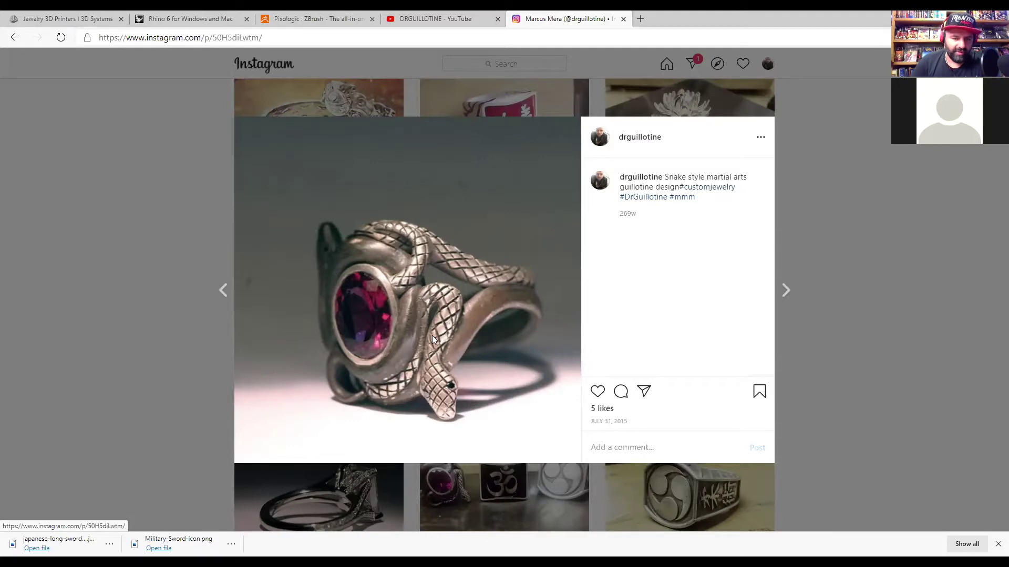
{"action": "left_click", "coordinate": [817, 225]}
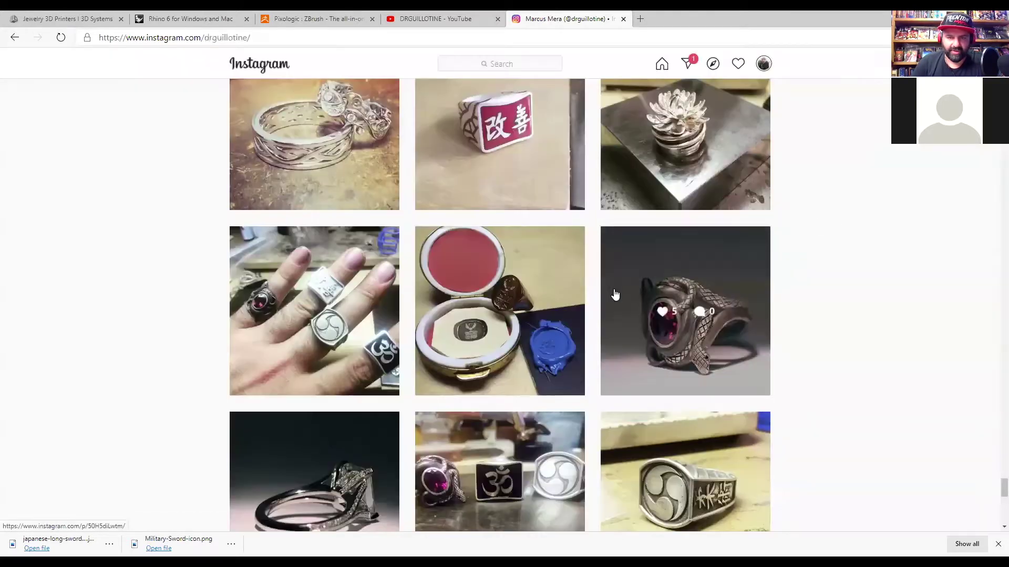
{"action": "scroll", "coordinate": [473, 310], "scroll_direction": "up", "scroll_amount": 1}
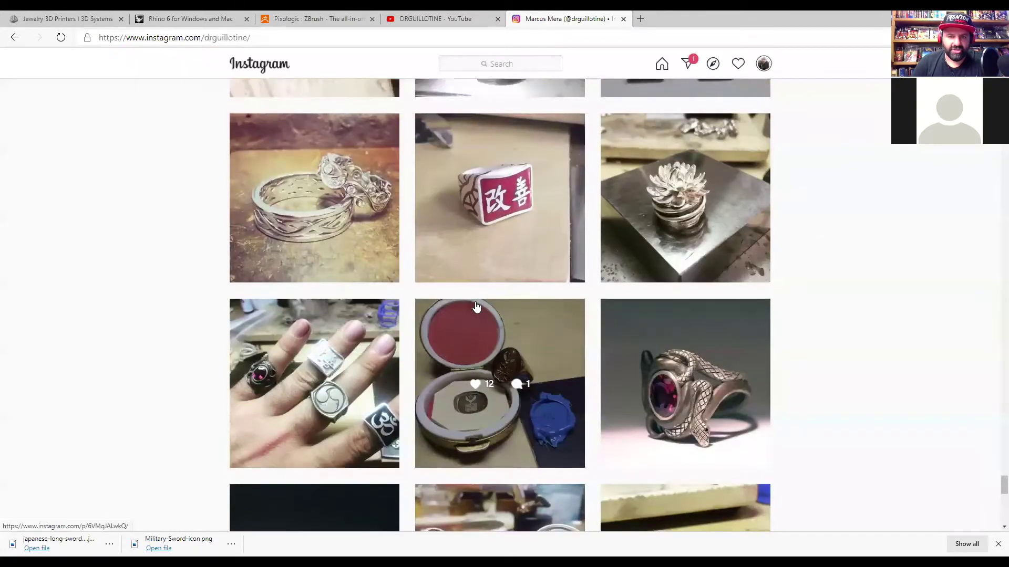
{"action": "left_click", "coordinate": [539, 342]}
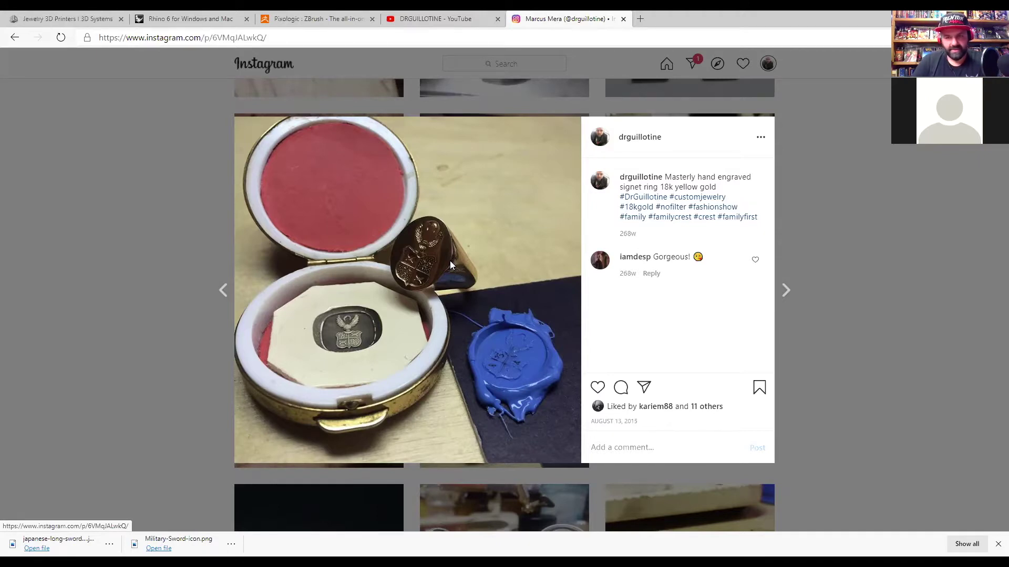
{"action": "left_click", "coordinate": [798, 214]}
Find the large rectangular diamond ring in platinum among the newer posts, view it and close it.
{"action": "scroll", "coordinate": [527, 292], "scroll_direction": "down", "scroll_amount": 1}
{"action": "scroll", "coordinate": [527, 293], "scroll_direction": "up", "scroll_amount": 5}
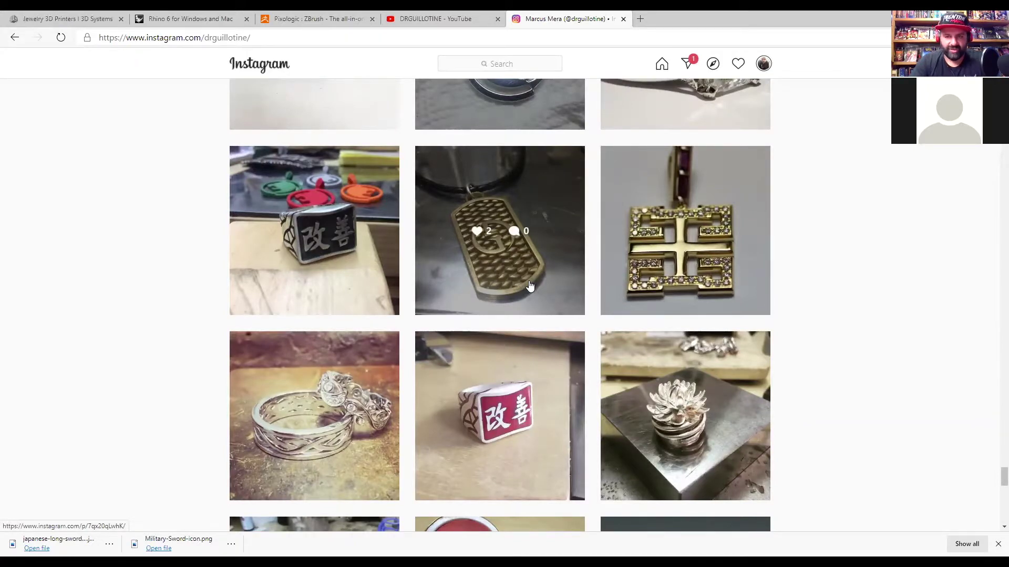
{"action": "scroll", "coordinate": [530, 286], "scroll_direction": "up", "scroll_amount": 3}
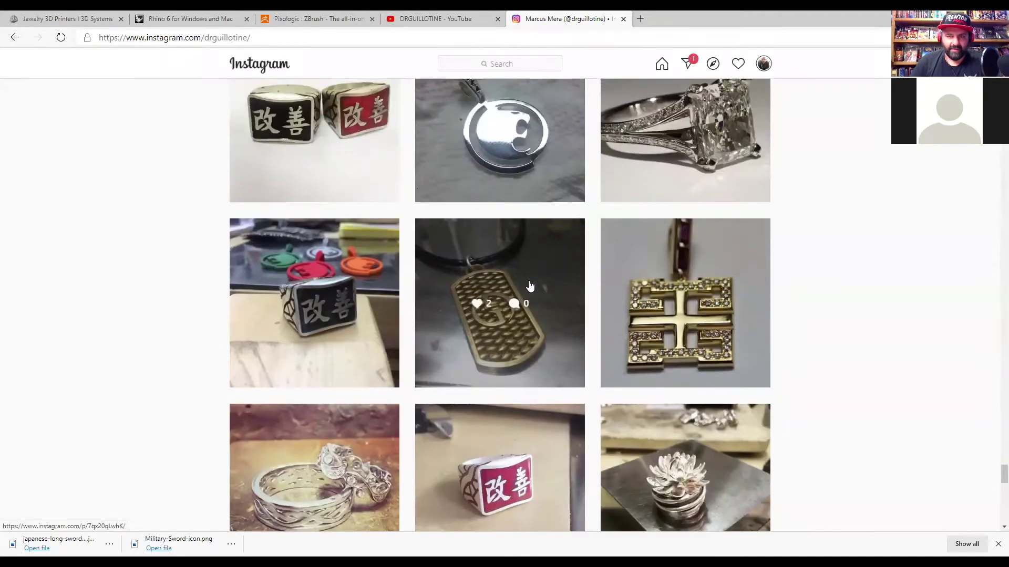
{"action": "scroll", "coordinate": [530, 286], "scroll_direction": "up", "scroll_amount": 2}
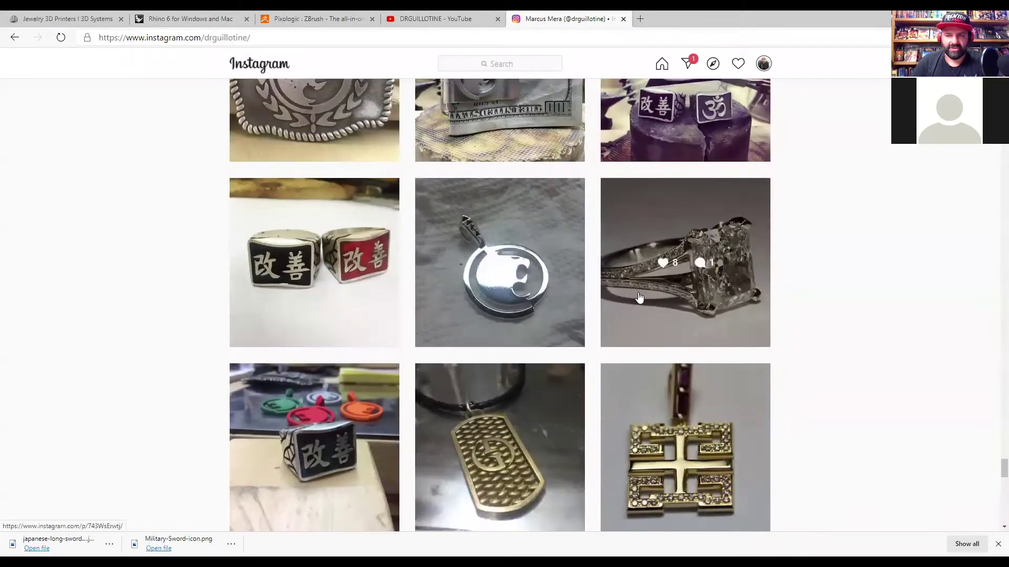
{"action": "left_click", "coordinate": [682, 288]}
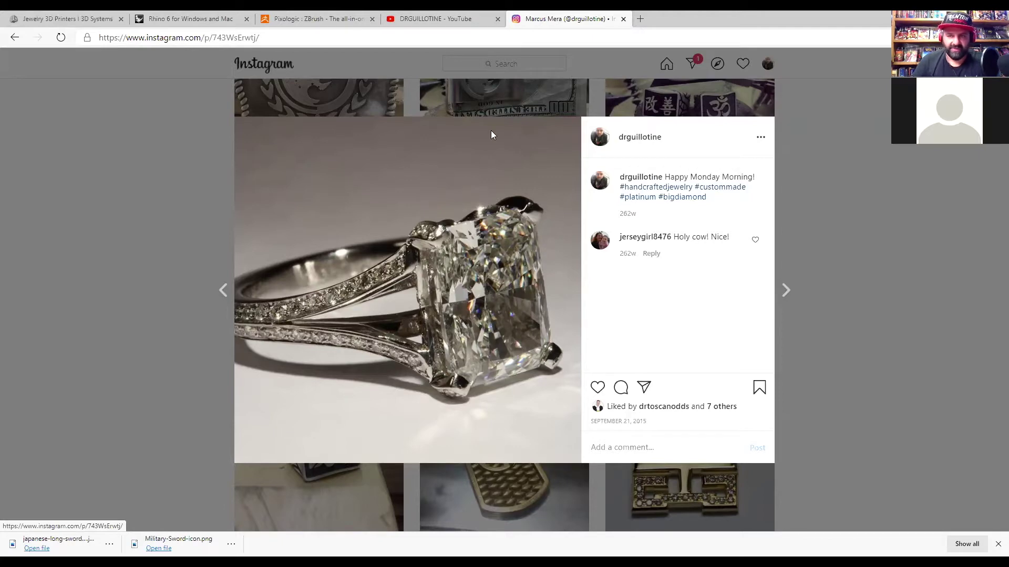
{"action": "left_click", "coordinate": [832, 135]}
Browse up to the workshop photo of the Cavallin rolling mill and drawbench, view it and close it.
{"action": "scroll", "coordinate": [597, 232], "scroll_direction": "down", "scroll_amount": 1}
{"action": "scroll", "coordinate": [570, 227], "scroll_direction": "up", "scroll_amount": 4}
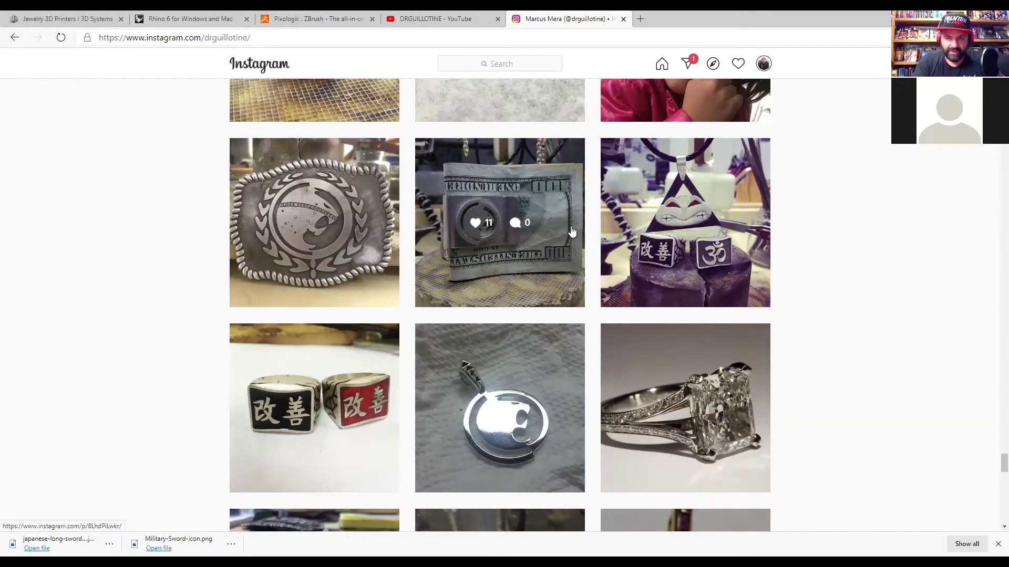
{"action": "scroll", "coordinate": [572, 231], "scroll_direction": "up", "scroll_amount": 7}
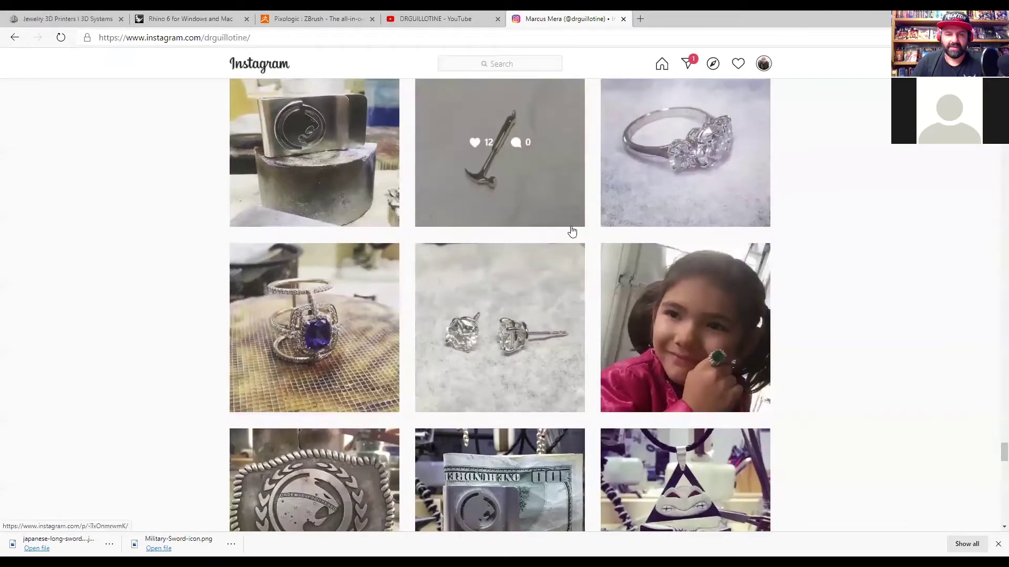
{"action": "scroll", "coordinate": [572, 232], "scroll_direction": "up", "scroll_amount": 8}
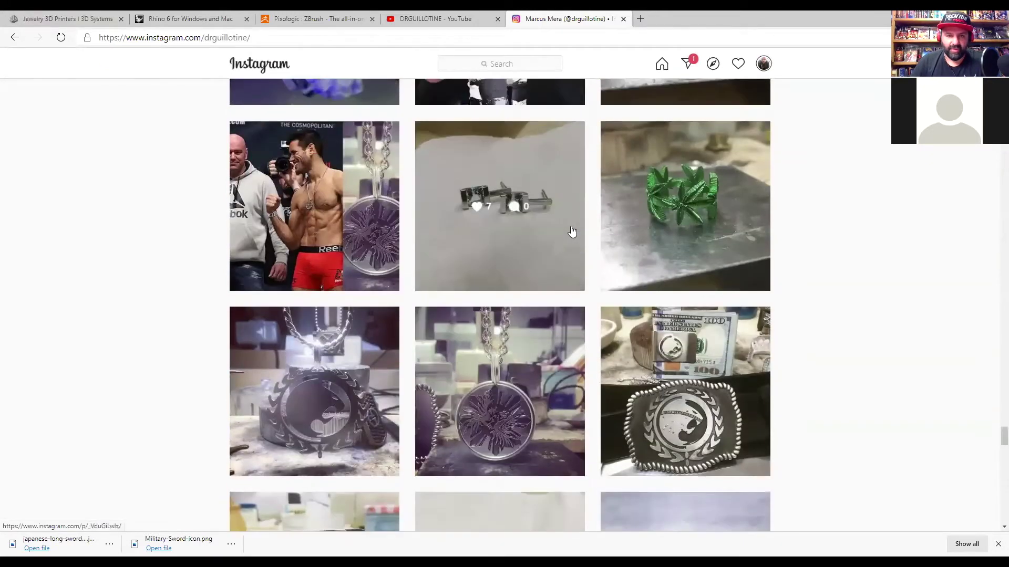
{"action": "scroll", "coordinate": [571, 232], "scroll_direction": "up", "scroll_amount": 8}
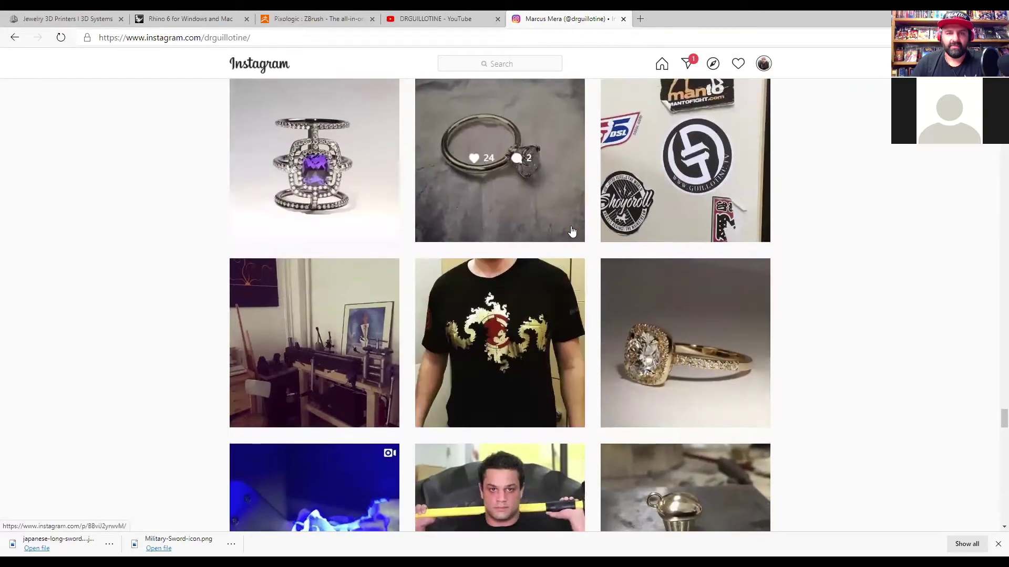
{"action": "left_click", "coordinate": [389, 342]}
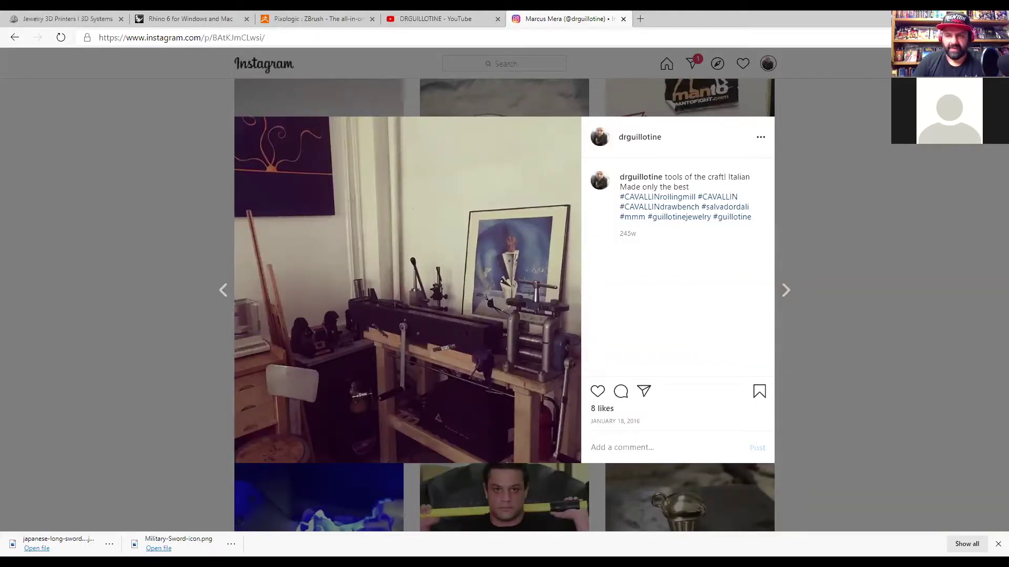
{"action": "key", "text": "Escape"}
Find the platinum diamond halo ring with blue side stones, view its post and close it.
{"action": "scroll", "coordinate": [481, 293], "scroll_direction": "up", "scroll_amount": 2}
{"action": "scroll", "coordinate": [481, 293], "scroll_direction": "down", "scroll_amount": 2}
{"action": "scroll", "coordinate": [481, 292], "scroll_direction": "up", "scroll_amount": 4}
{"action": "scroll", "coordinate": [481, 293], "scroll_direction": "up", "scroll_amount": 5}
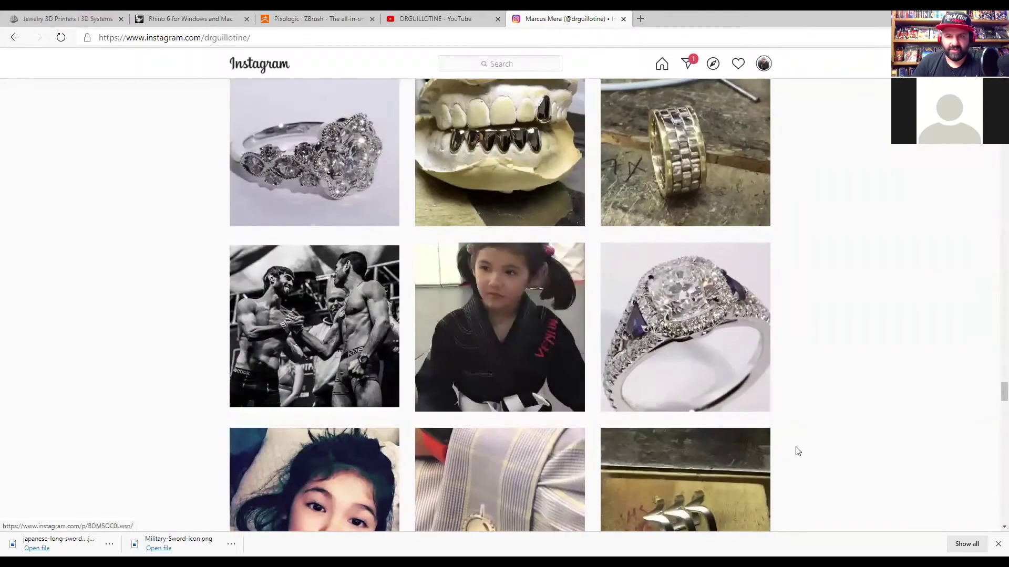
{"action": "left_click", "coordinate": [720, 392]}
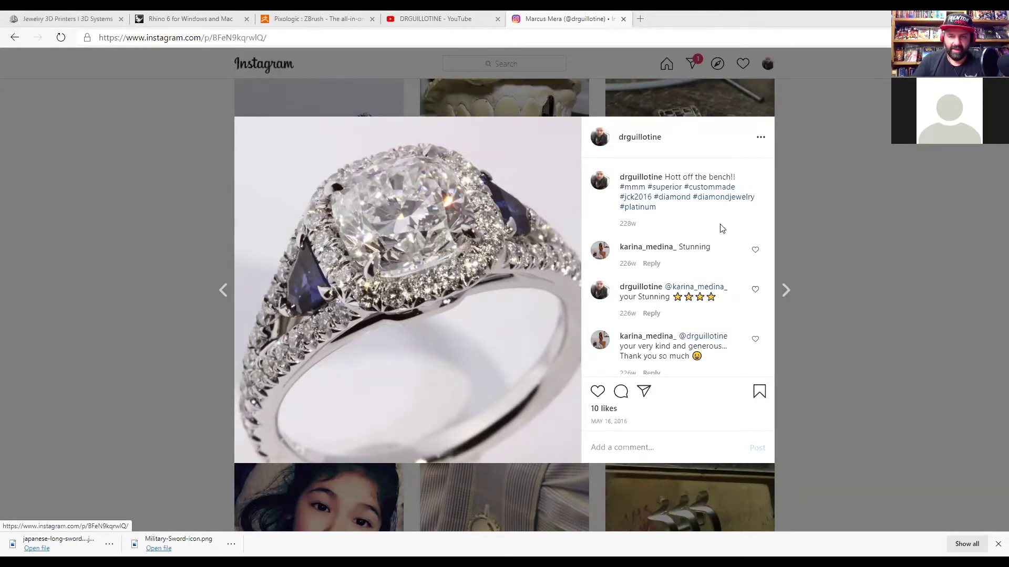
{"action": "left_click", "coordinate": [795, 220]}
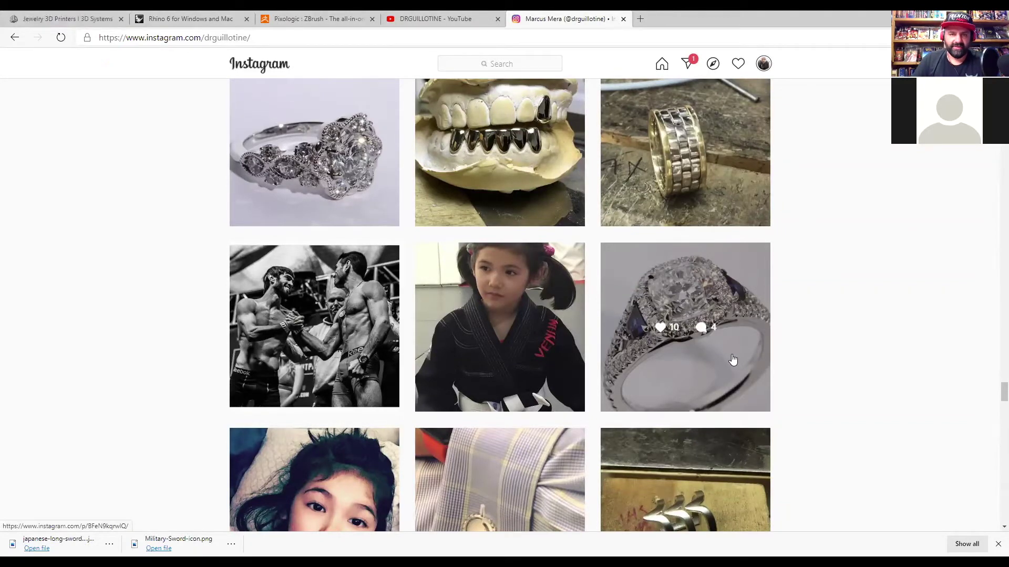
View the custom gold grillz post and the 3D-printed silver Kālikā pendant post, closing each one.
{"action": "scroll", "coordinate": [733, 357], "scroll_direction": "up", "scroll_amount": 3}
{"action": "left_click", "coordinate": [537, 326]}
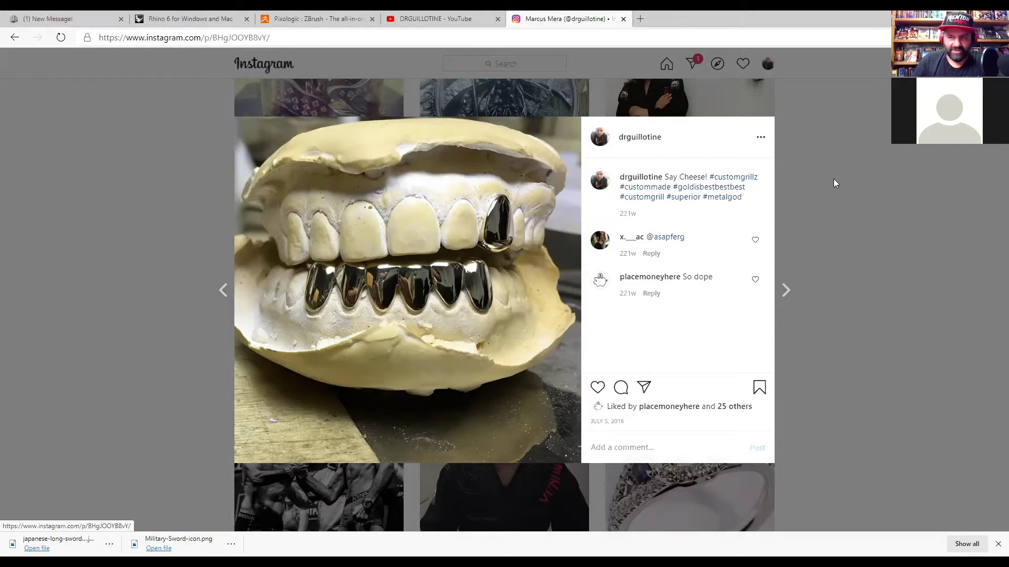
{"action": "left_click", "coordinate": [795, 200]}
{"action": "scroll", "coordinate": [600, 271], "scroll_direction": "up", "scroll_amount": 3}
{"action": "scroll", "coordinate": [600, 271], "scroll_direction": "up", "scroll_amount": 3}
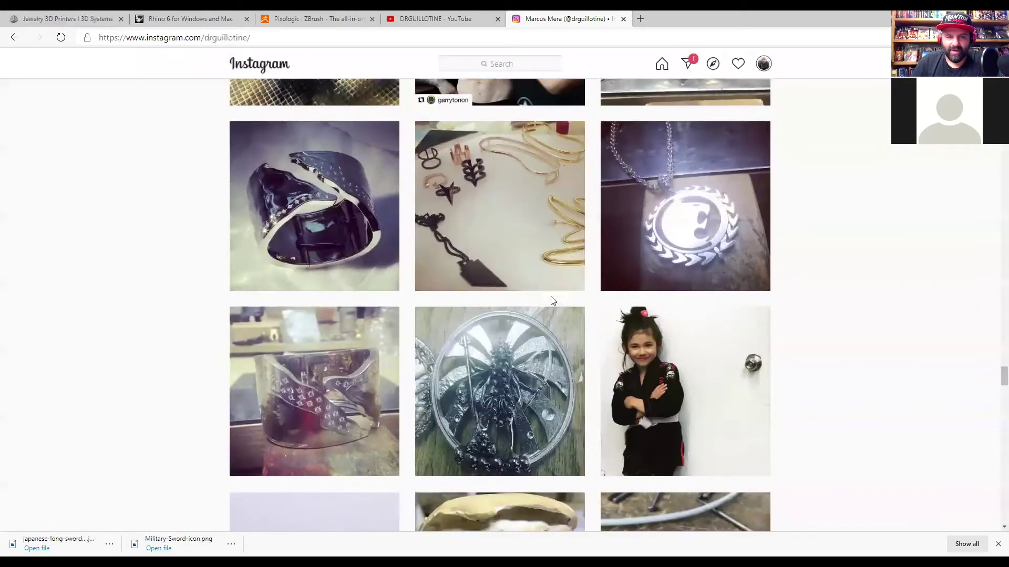
{"action": "left_click", "coordinate": [546, 320]}
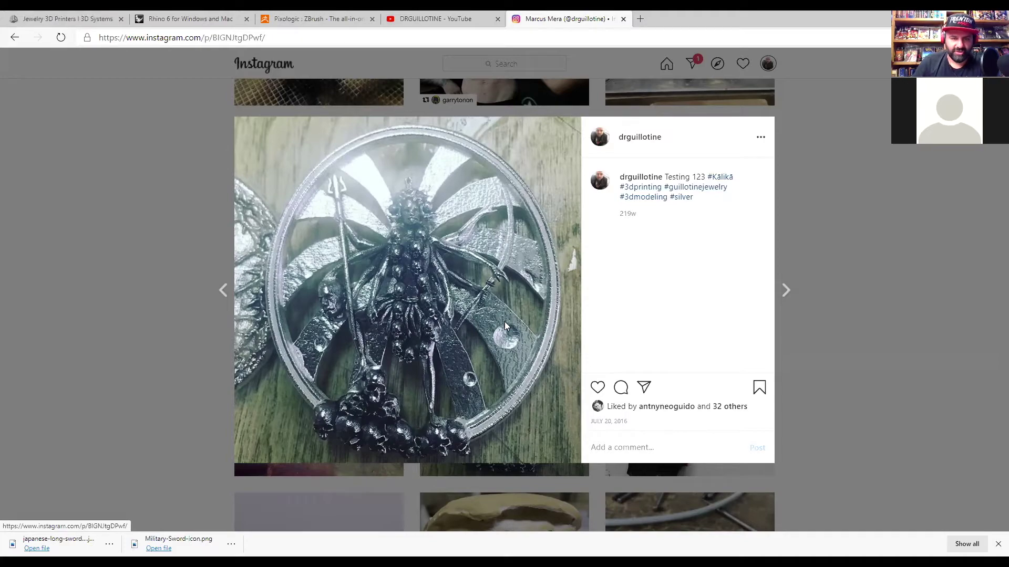
{"action": "left_click", "coordinate": [794, 164]}
View the reposted weigh-in photo of the fighter wearing the pendant and the realistic cicada pendant post, closing each one.
{"action": "scroll", "coordinate": [569, 260], "scroll_direction": "up", "scroll_amount": 7}
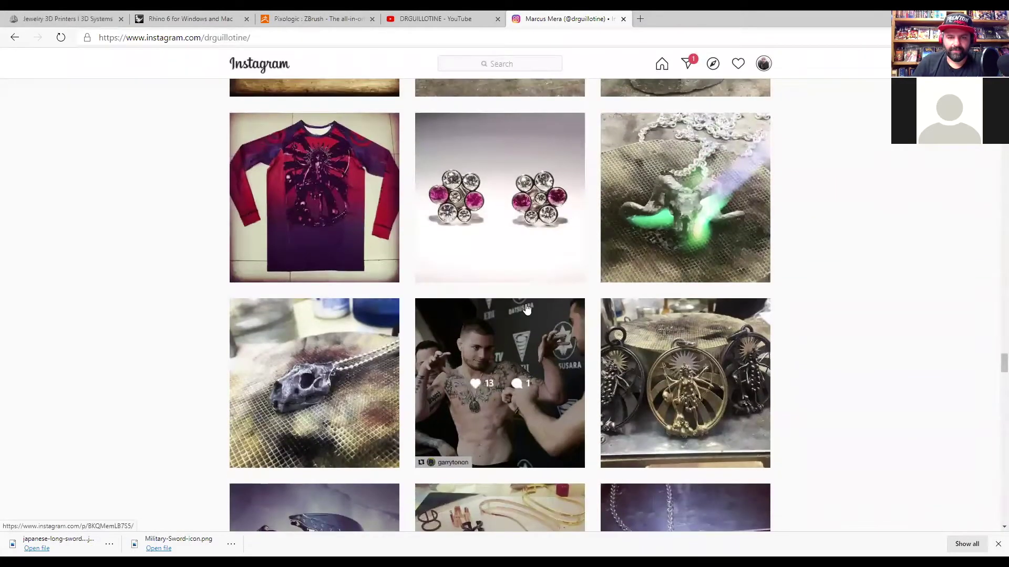
{"action": "left_click", "coordinate": [520, 361]}
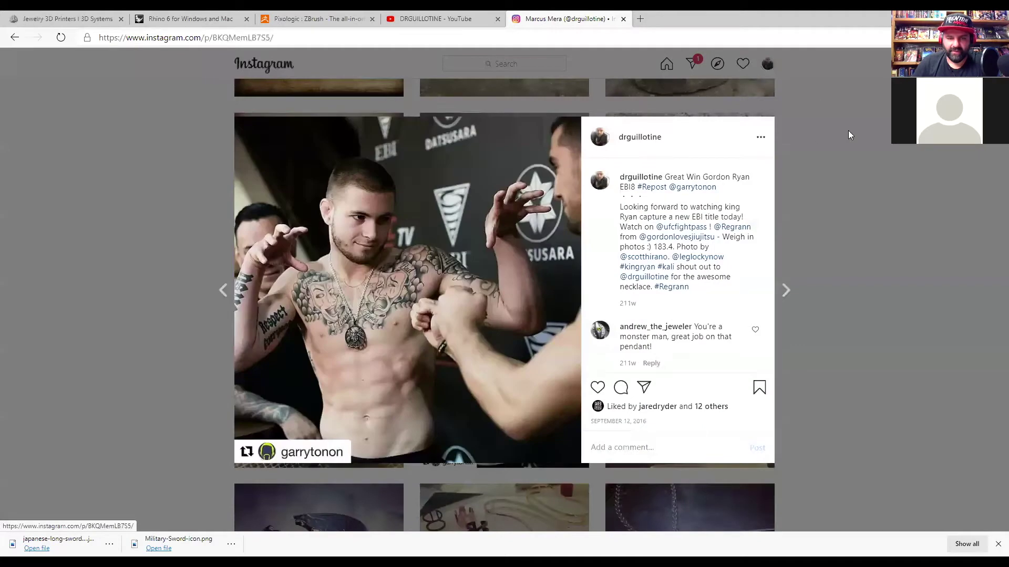
{"action": "left_click", "coordinate": [832, 148]}
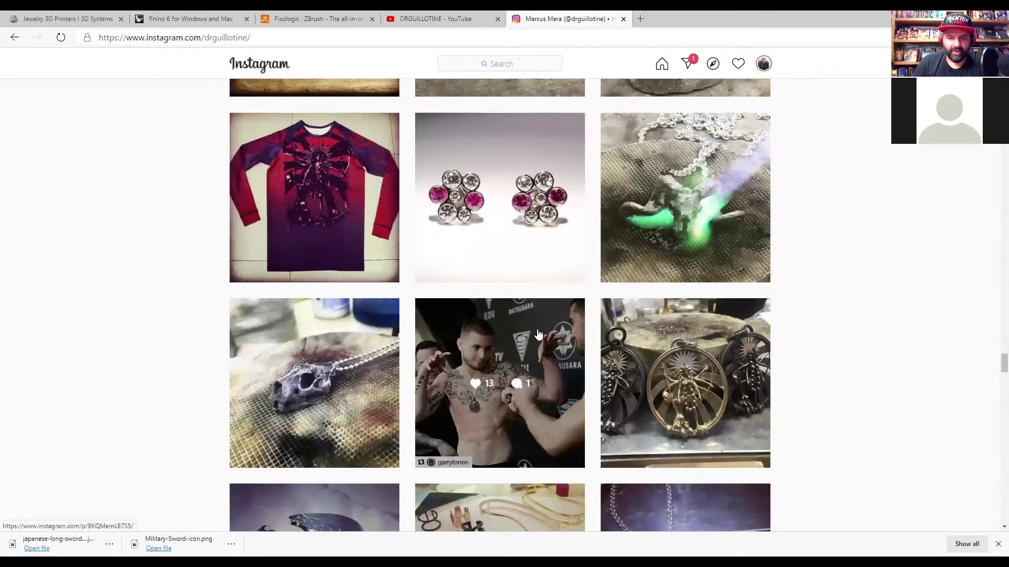
{"action": "scroll", "coordinate": [571, 323], "scroll_direction": "up", "scroll_amount": 5}
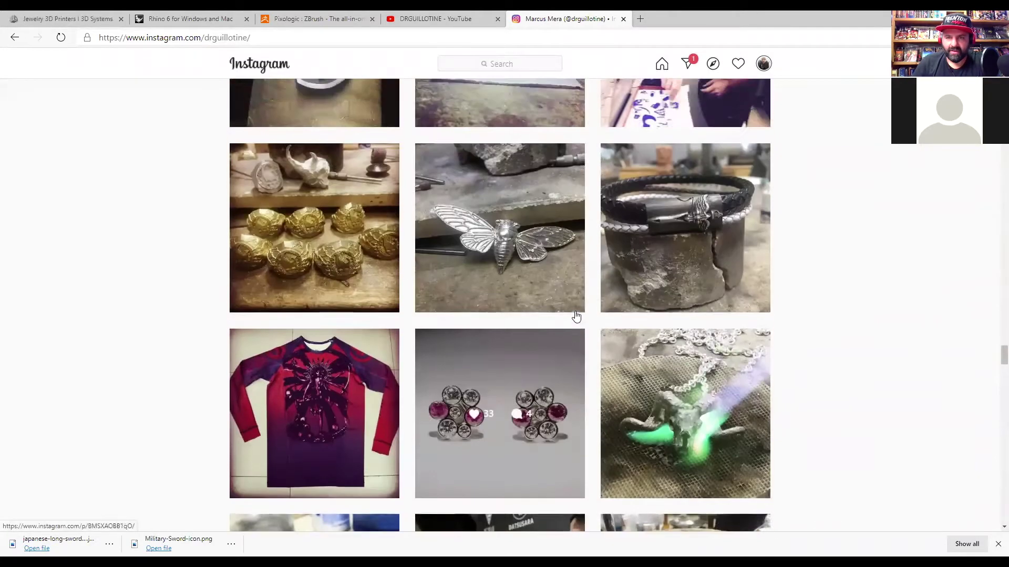
{"action": "left_click", "coordinate": [538, 342]}
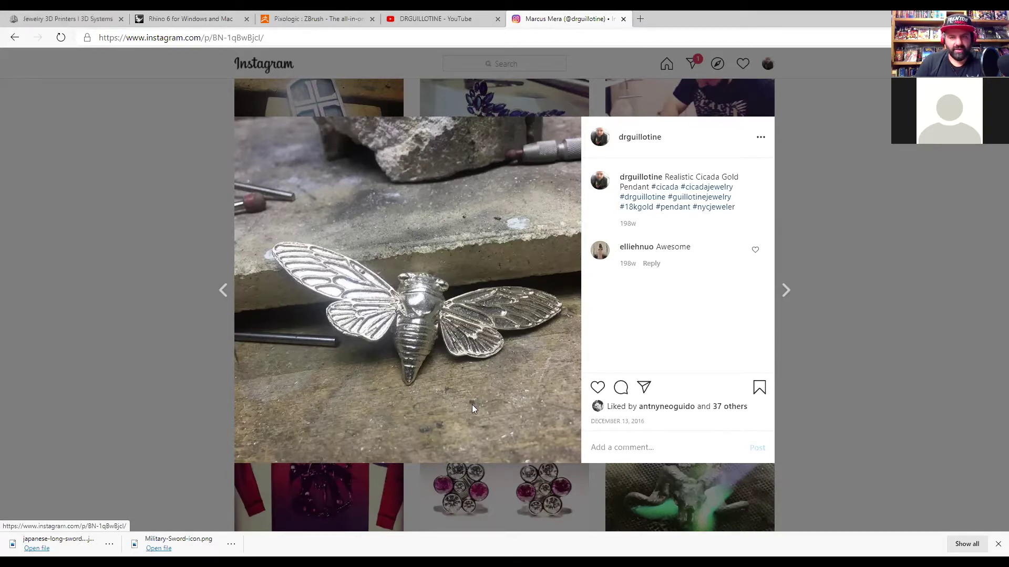
{"action": "left_click", "coordinate": [820, 216]}
Close the cicada pendant post and browse back up through the jewelry photos to the start of the profile.
{"action": "scroll", "coordinate": [535, 337], "scroll_direction": "up", "scroll_amount": 5}
{"action": "scroll", "coordinate": [535, 336], "scroll_direction": "up", "scroll_amount": 10}
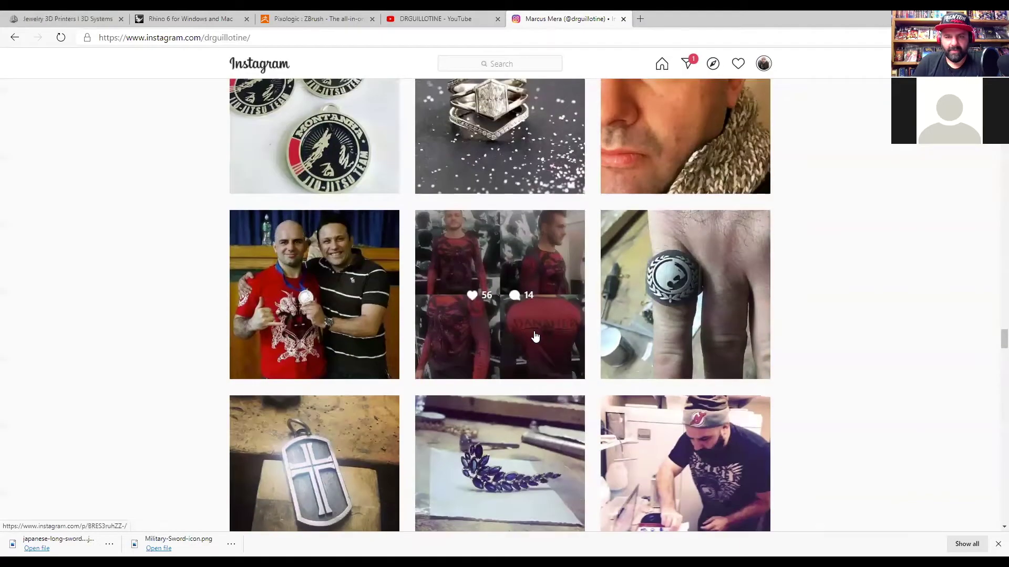
{"action": "scroll", "coordinate": [535, 336], "scroll_direction": "up", "scroll_amount": 10}
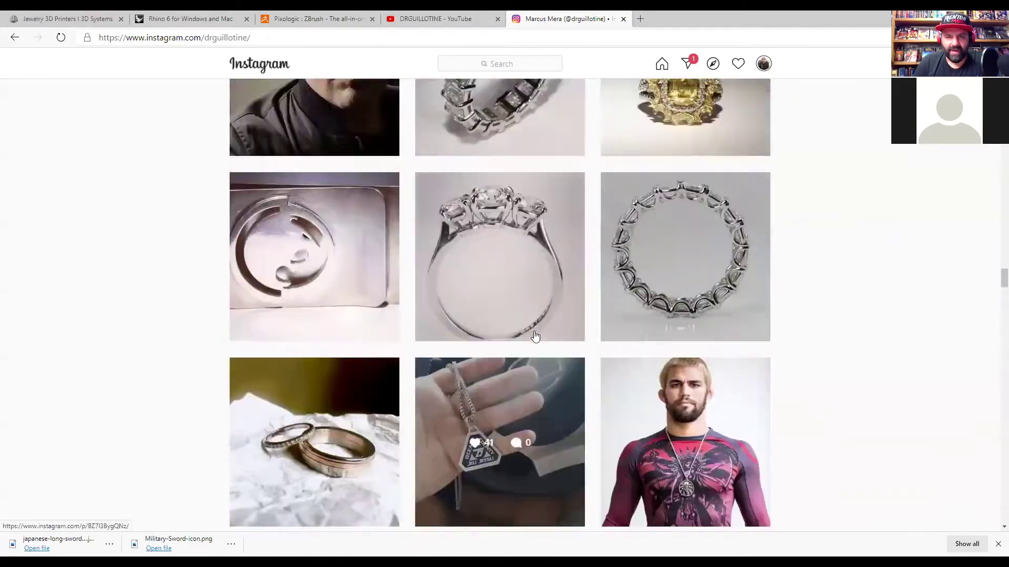
{"action": "scroll", "coordinate": [535, 336], "scroll_direction": "up", "scroll_amount": 10}
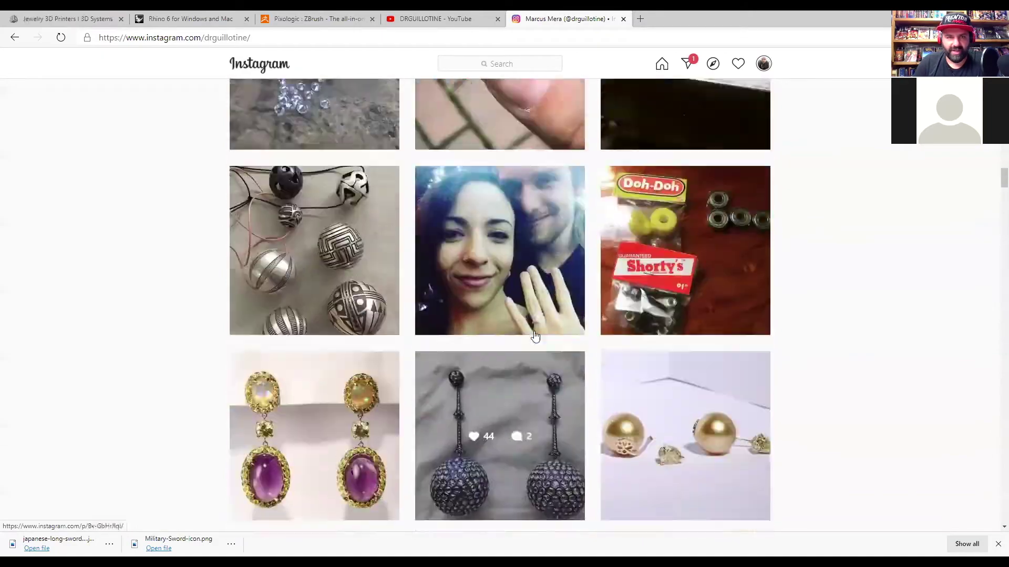
{"action": "scroll", "coordinate": [534, 336], "scroll_direction": "up", "scroll_amount": 10}
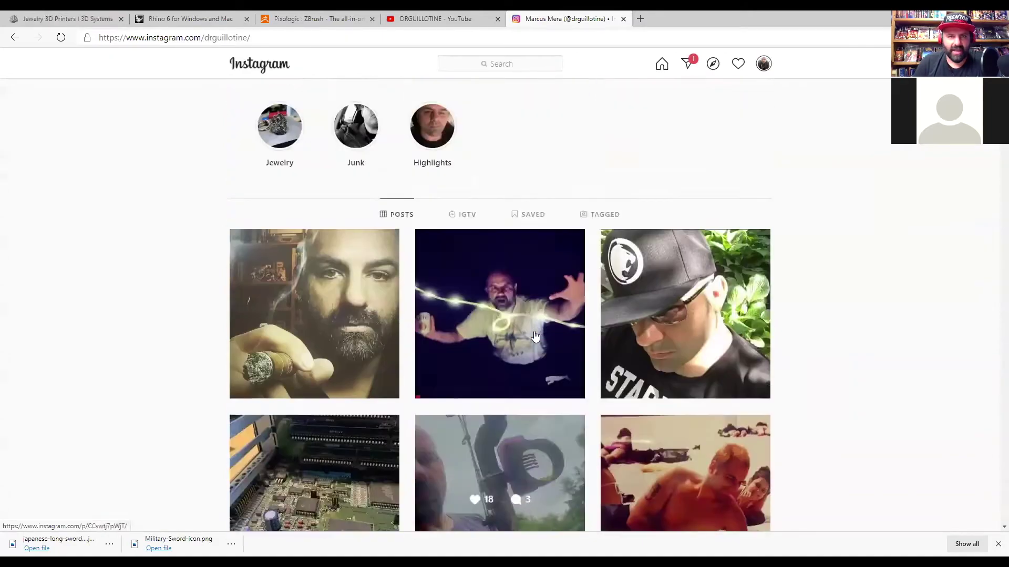
Open the Learning playlist on the DRGUILLOTINE YouTube channel and pause its first video, the Day 1 basic Rhino lesson.
{"action": "left_click", "coordinate": [399, 19]}
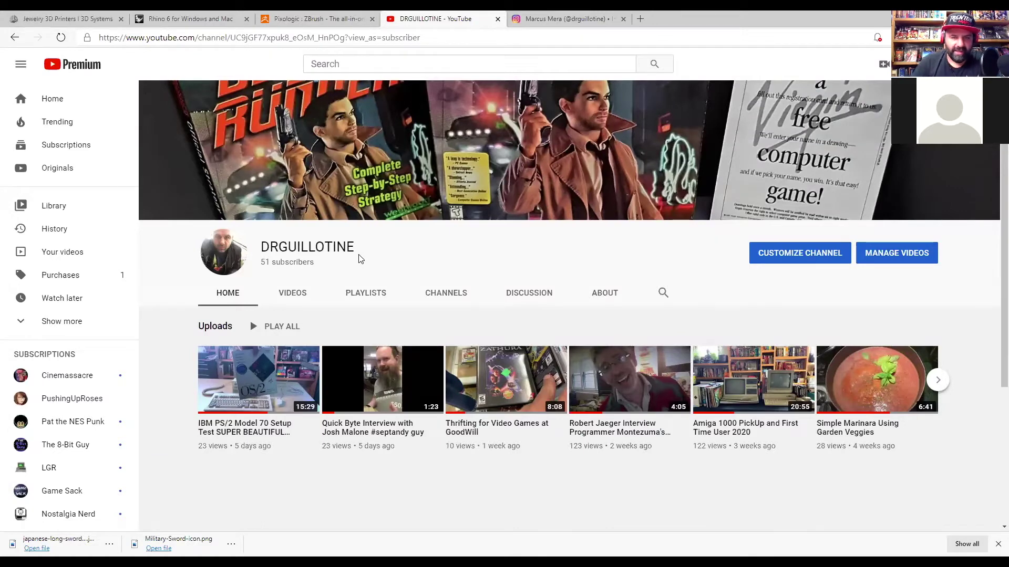
{"action": "left_click", "coordinate": [356, 291]}
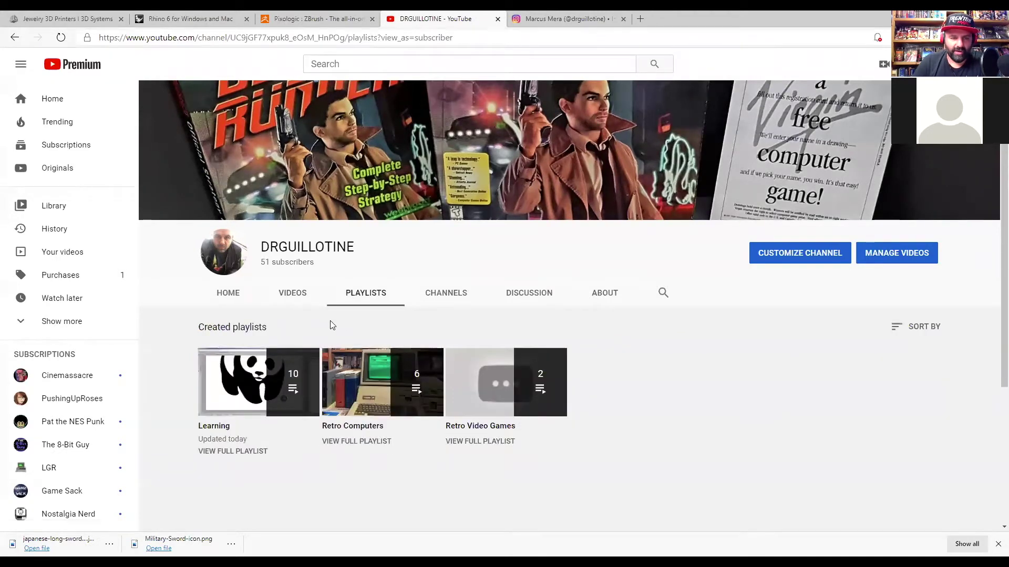
{"action": "left_click", "coordinate": [284, 365]}
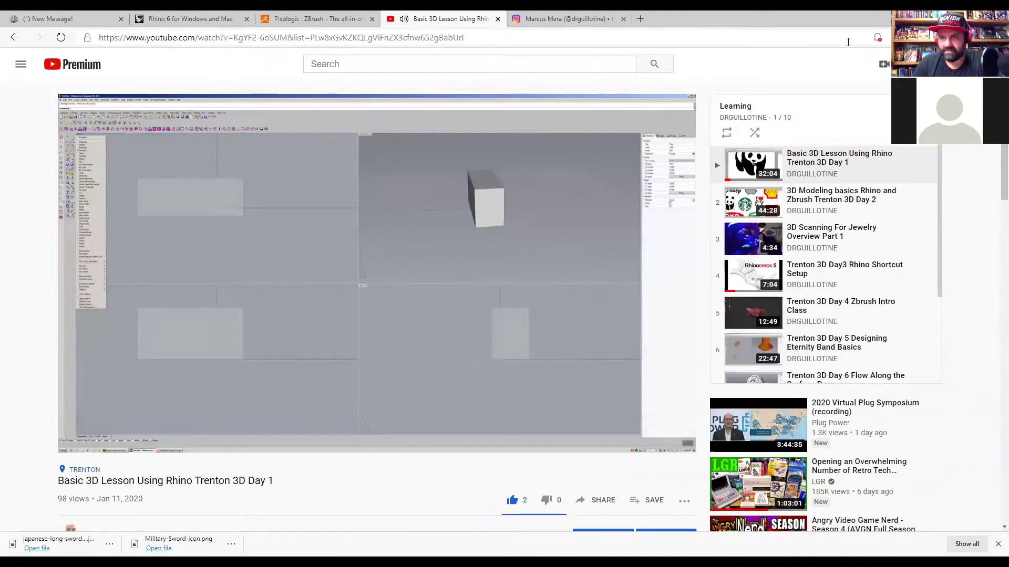
{"action": "left_click", "coordinate": [97, 442]}
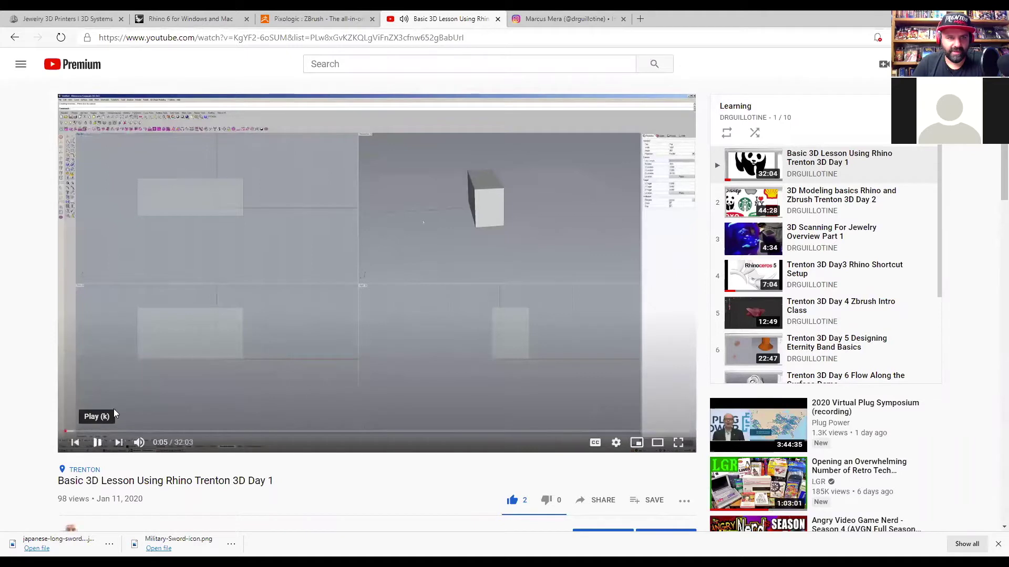
{"action": "left_click", "coordinate": [444, 169]}
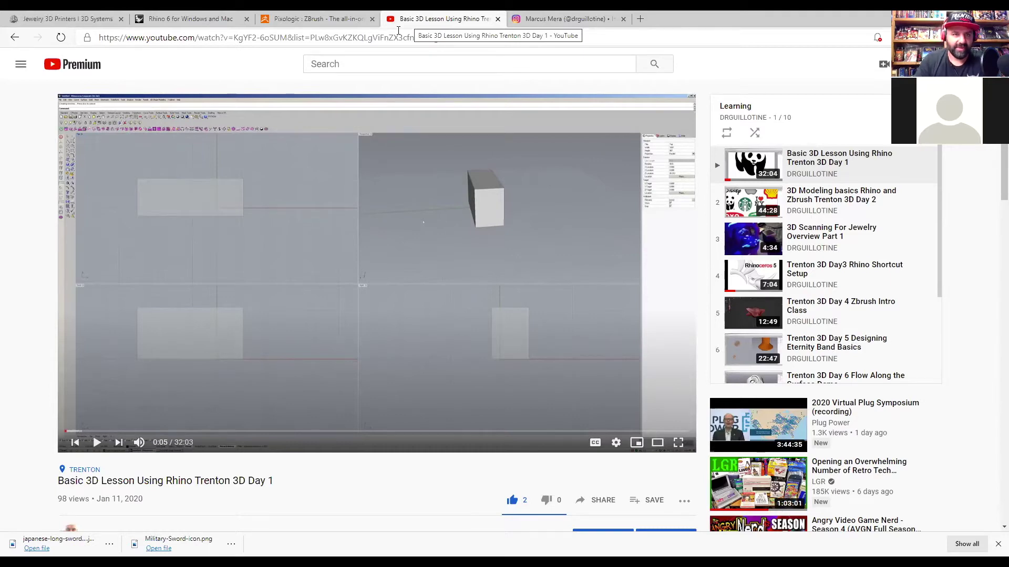
Open the Rhino website's downloads page and review the evaluation versions, tools and documentation for Windows and Mac.
{"action": "left_click", "coordinate": [171, 19]}
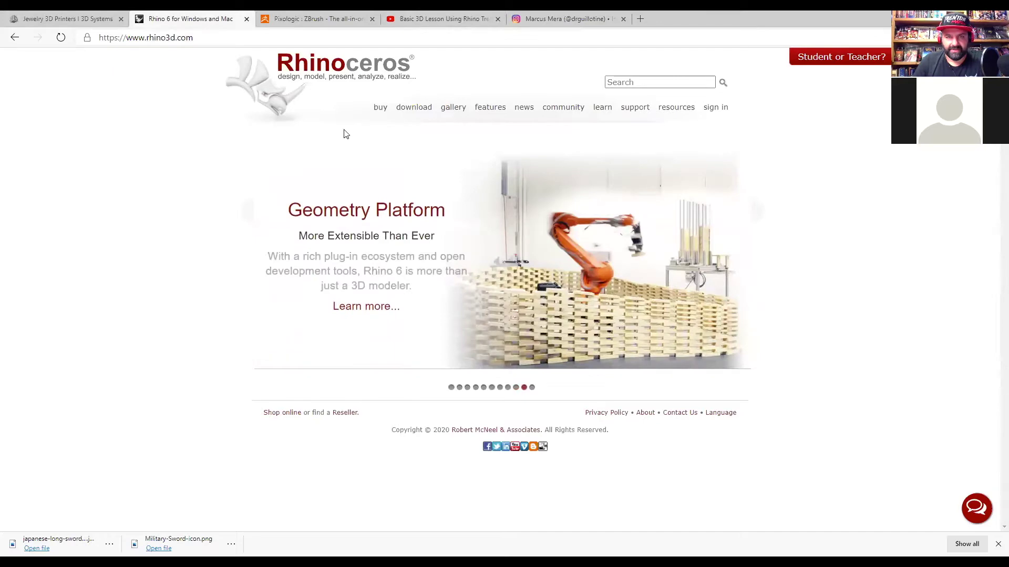
{"action": "left_click", "coordinate": [408, 107]}
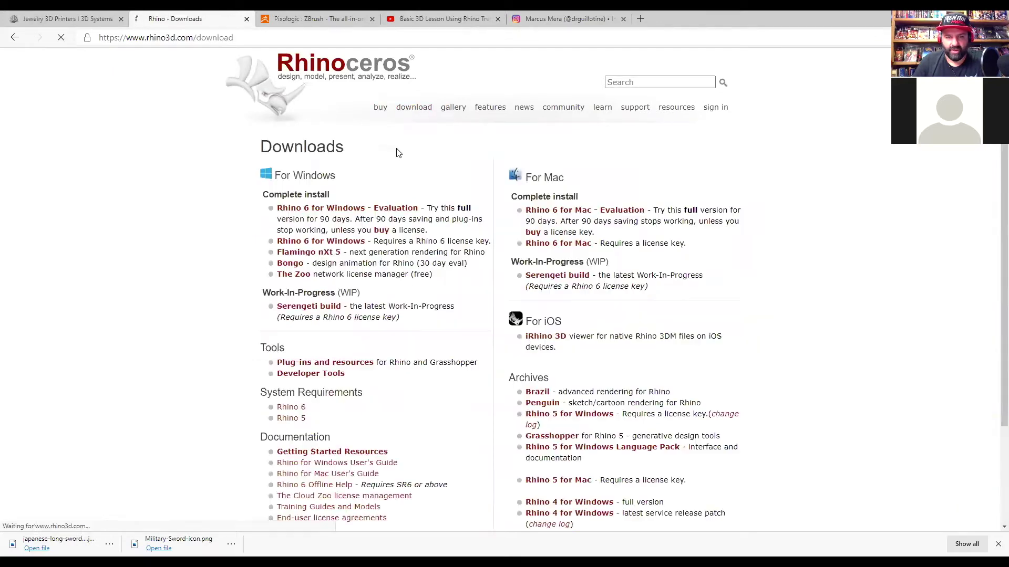
{"action": "scroll", "coordinate": [326, 341], "scroll_direction": "down", "scroll_amount": 3}
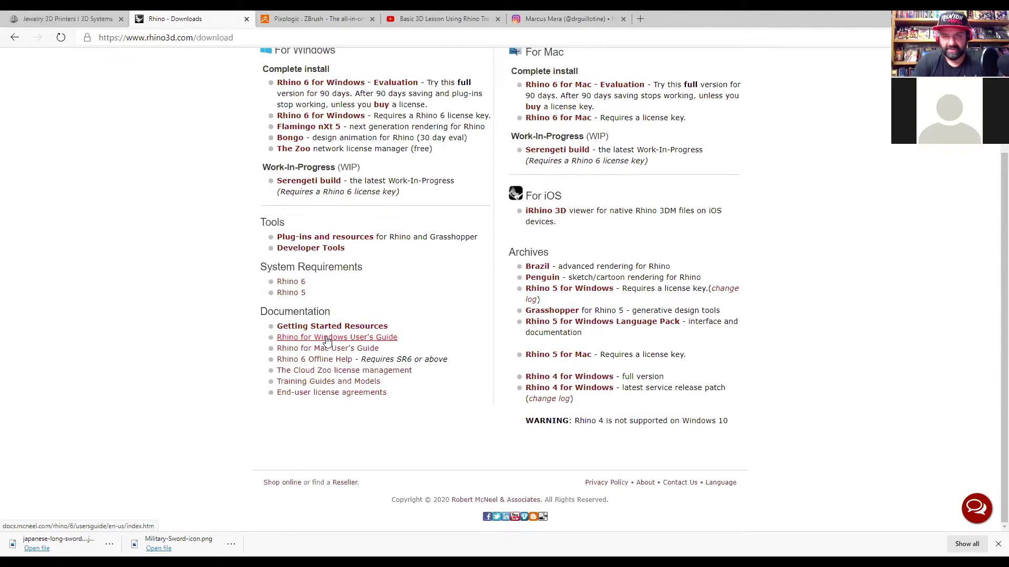
{"action": "scroll", "coordinate": [357, 357], "scroll_direction": "up", "scroll_amount": 3}
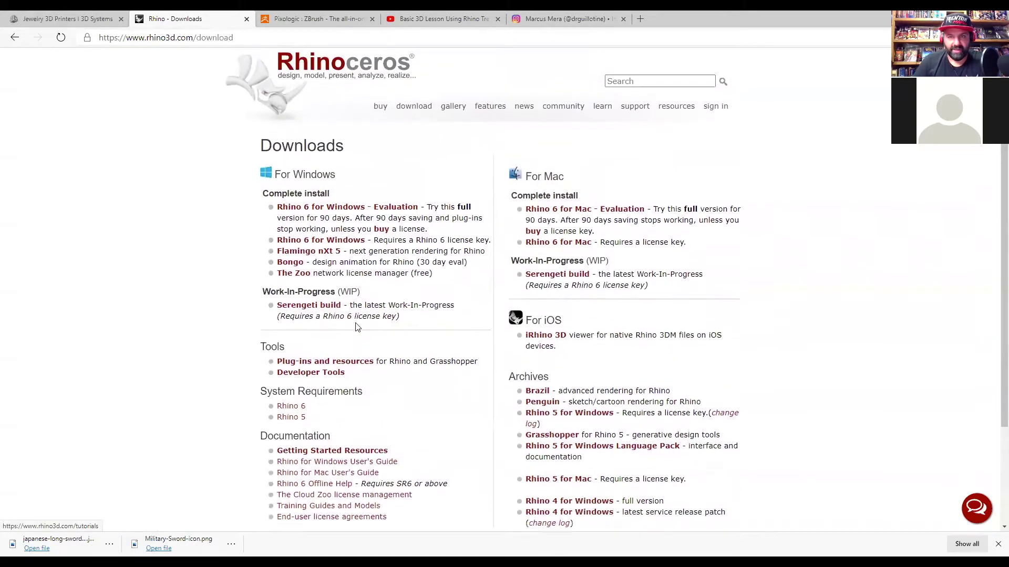
Browse the food4Rhino resources site through its apps, scripts, materials and news, and return to the Rhino downloads page.
{"action": "left_click", "coordinate": [676, 108]}
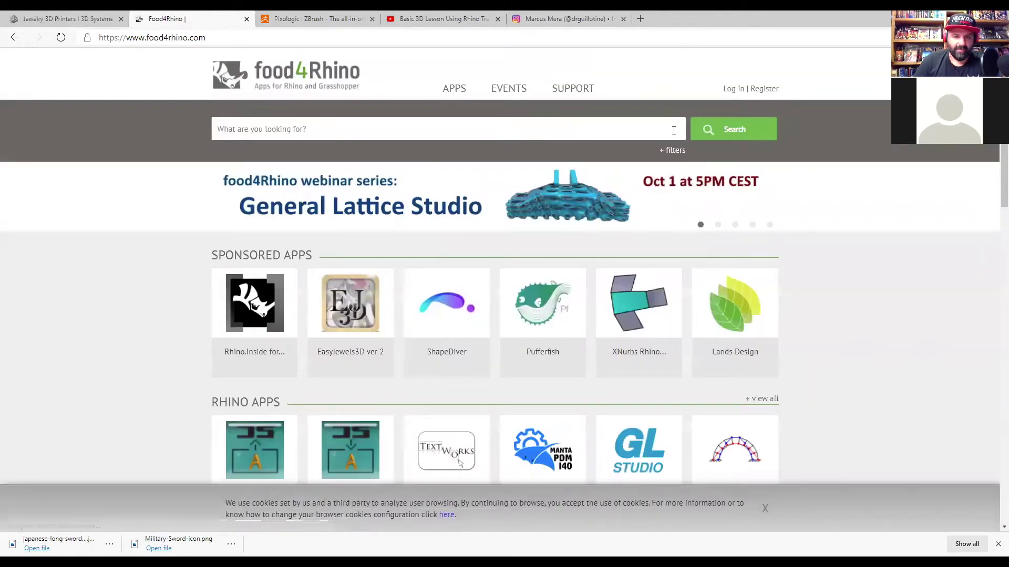
{"action": "scroll", "coordinate": [675, 132], "scroll_direction": "down", "scroll_amount": 3}
{"action": "scroll", "coordinate": [672, 137], "scroll_direction": "down", "scroll_amount": 1}
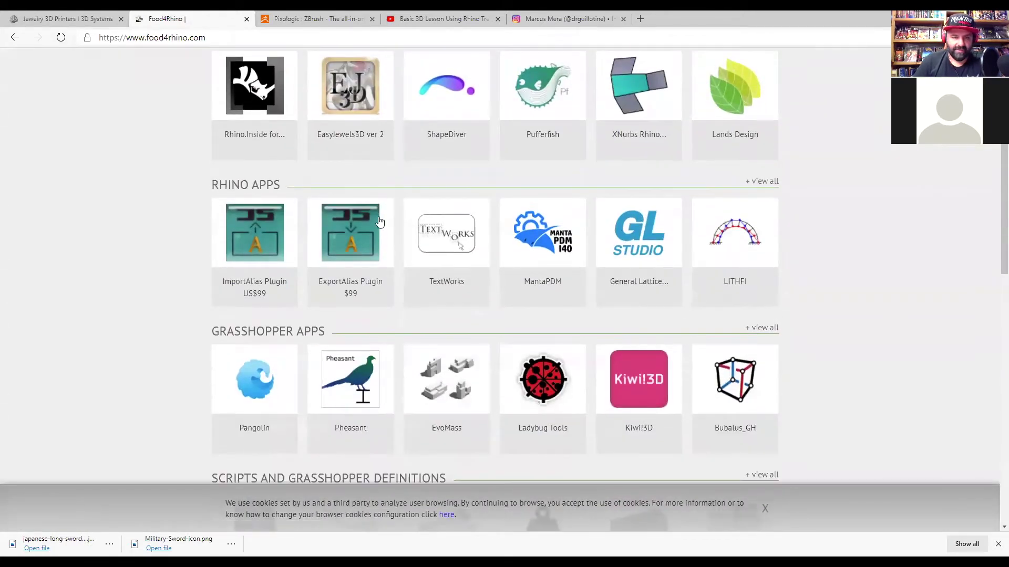
{"action": "scroll", "coordinate": [723, 230], "scroll_direction": "down", "scroll_amount": 5}
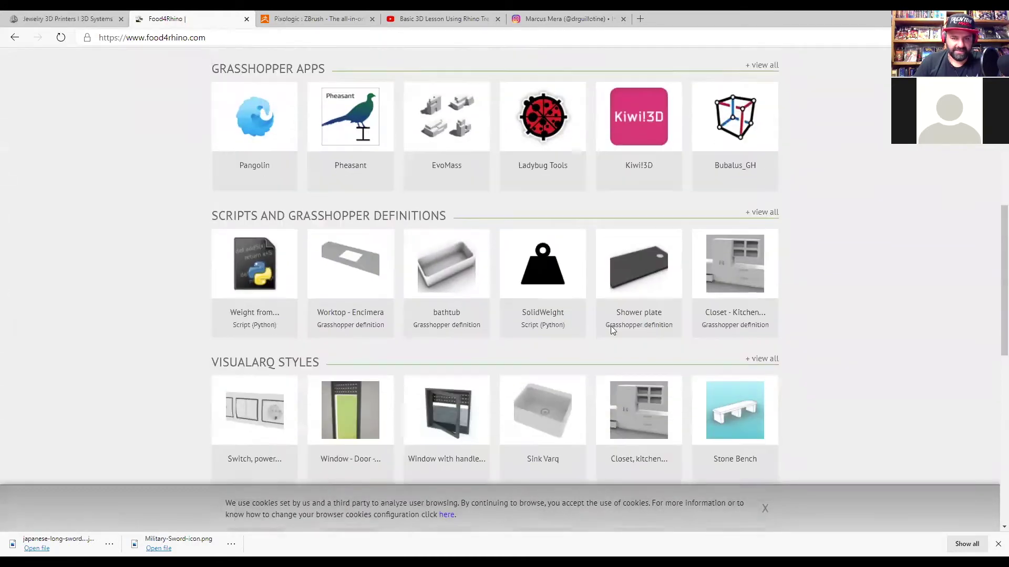
{"action": "scroll", "coordinate": [415, 271], "scroll_direction": "down", "scroll_amount": 3}
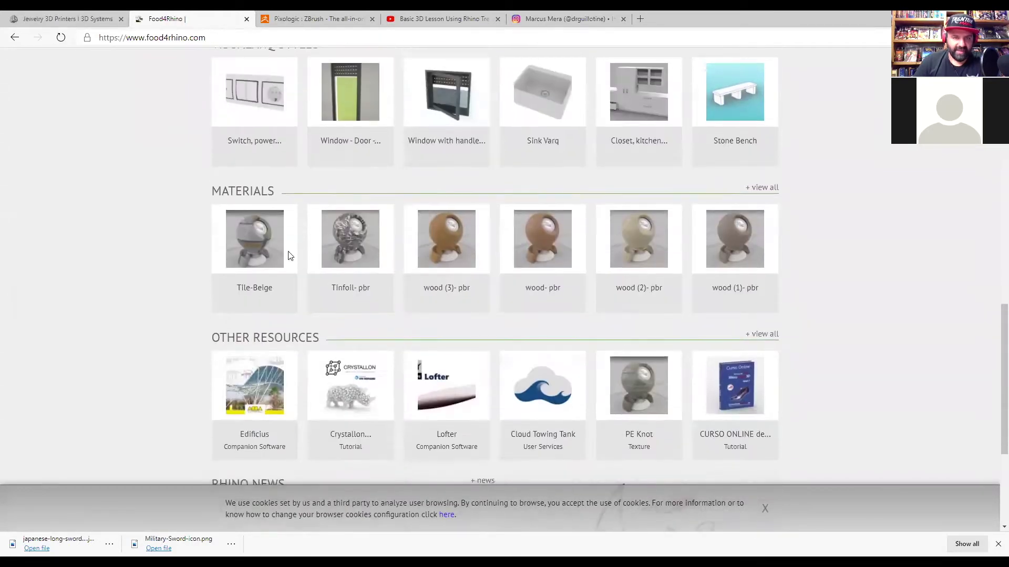
{"action": "scroll", "coordinate": [570, 275], "scroll_direction": "down", "scroll_amount": 3}
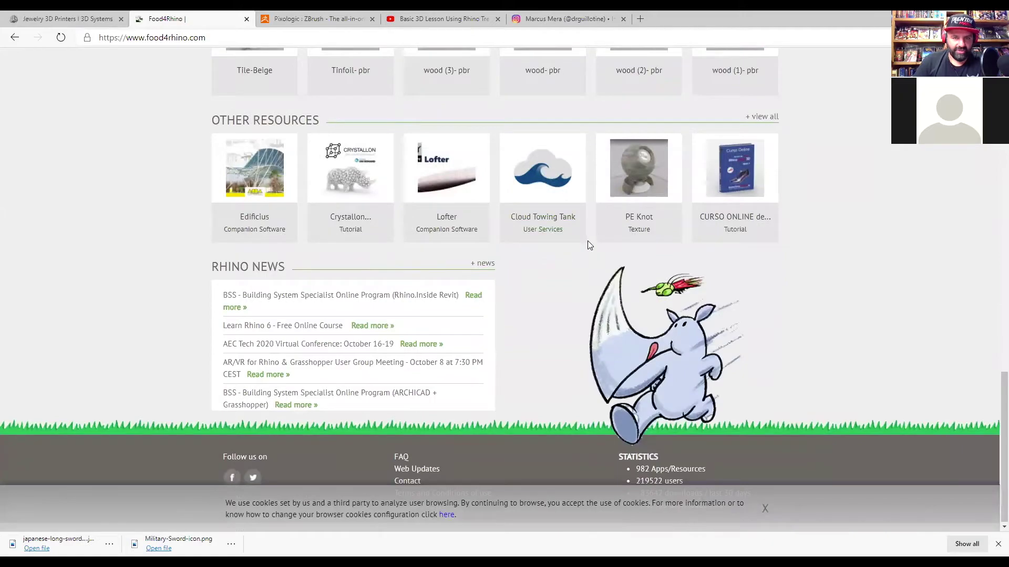
{"action": "scroll", "coordinate": [587, 240], "scroll_direction": "up", "scroll_amount": 3}
{"action": "scroll", "coordinate": [587, 240], "scroll_direction": "up", "scroll_amount": 10}
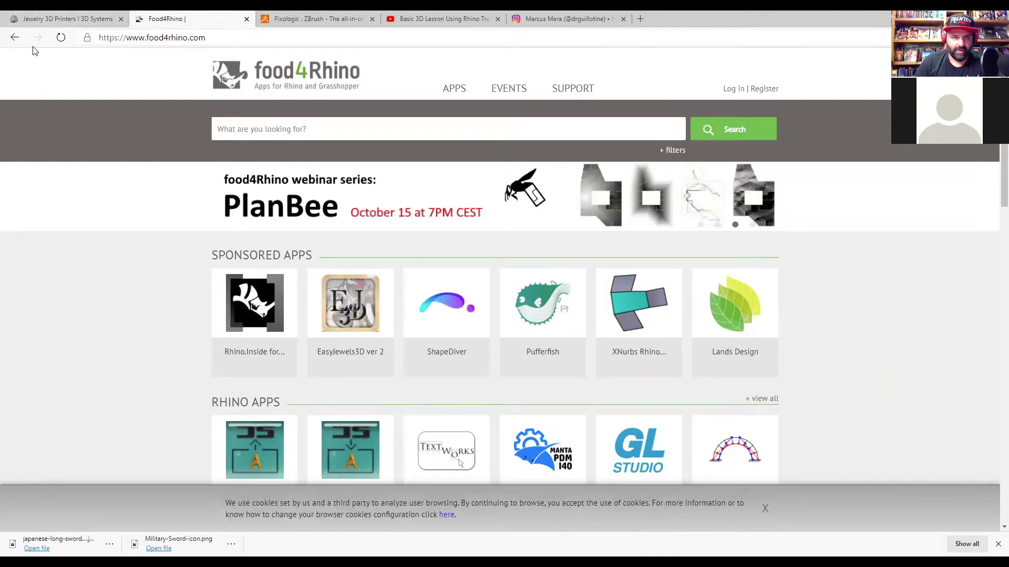
{"action": "left_click", "coordinate": [14, 37]}
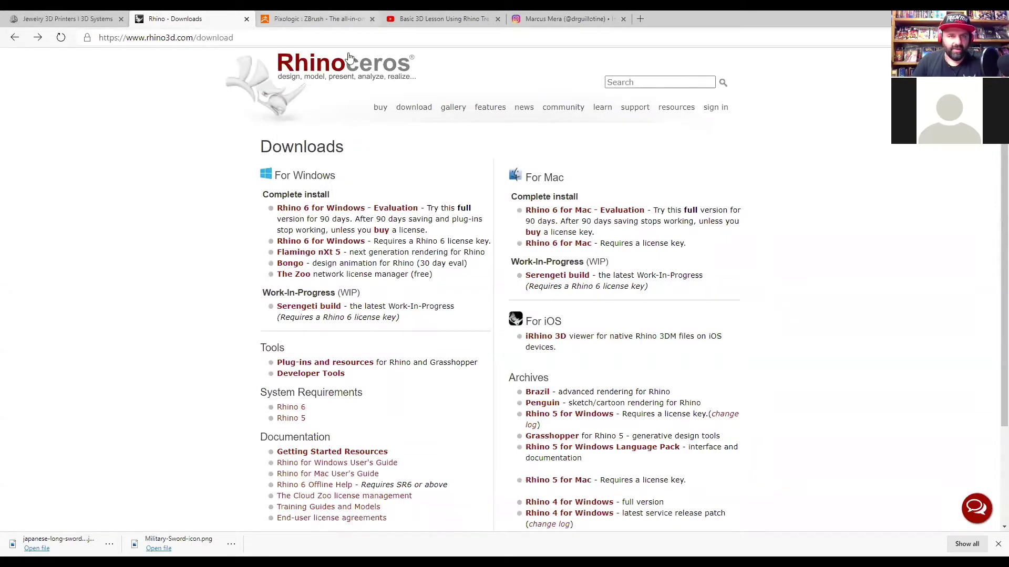
Show the Pixologic ZBrush site and review the printer models on the 3D Systems jewelry 3D printers page.
{"action": "left_click", "coordinate": [323, 18]}
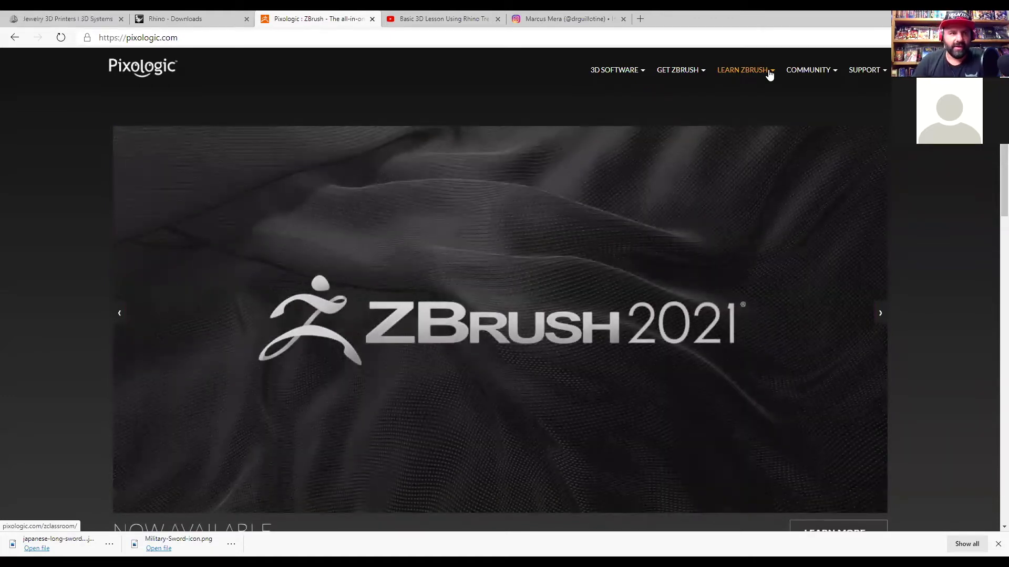
{"action": "left_click", "coordinate": [51, 20]}
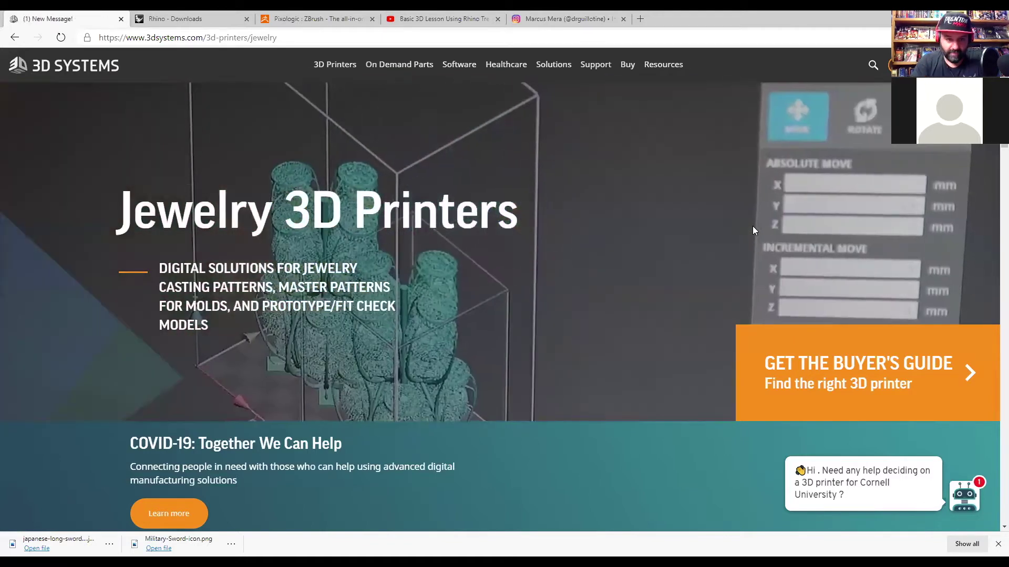
{"action": "scroll", "coordinate": [752, 226], "scroll_direction": "down", "scroll_amount": 12}
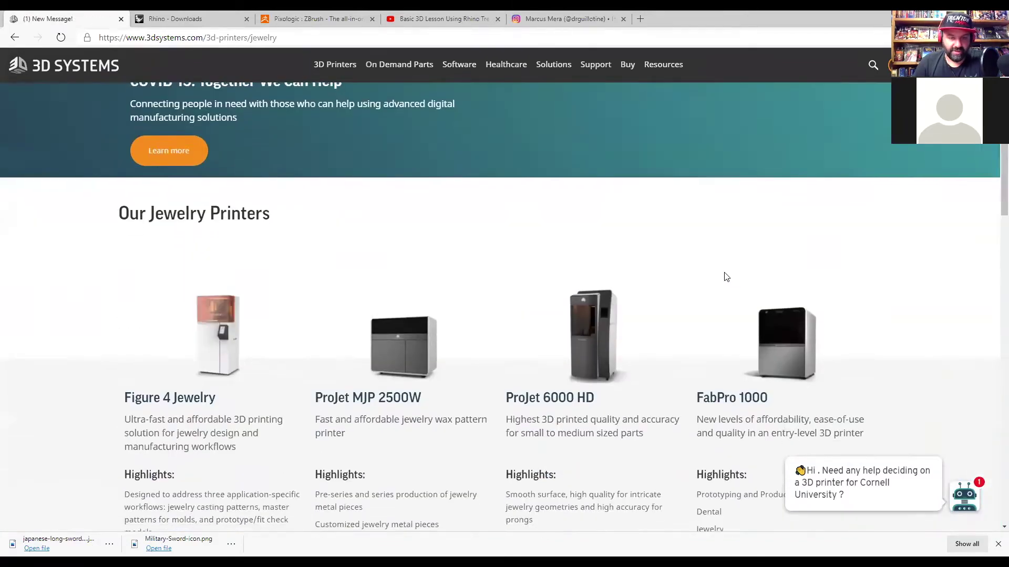
{"action": "scroll", "coordinate": [724, 277], "scroll_direction": "down", "scroll_amount": 3}
{"action": "scroll", "coordinate": [757, 289], "scroll_direction": "up", "scroll_amount": 8}
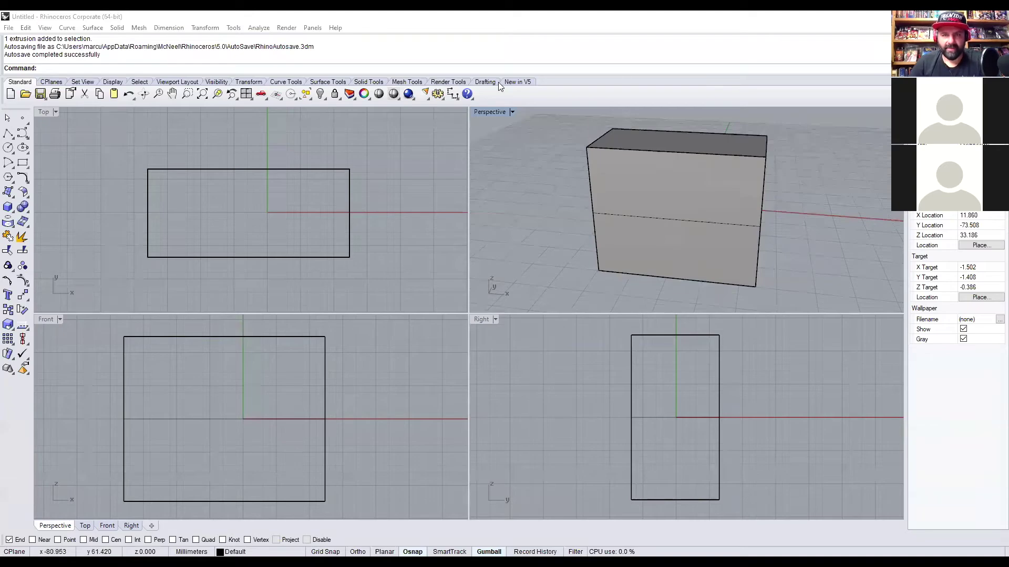
In Rhinoceros, draw a wavy degree-3 curve above the box in the Top view with the Curve command and undo it.
{"action": "right_click_drag", "start_coordinate": [618, 290], "coordinate": [657, 266]}
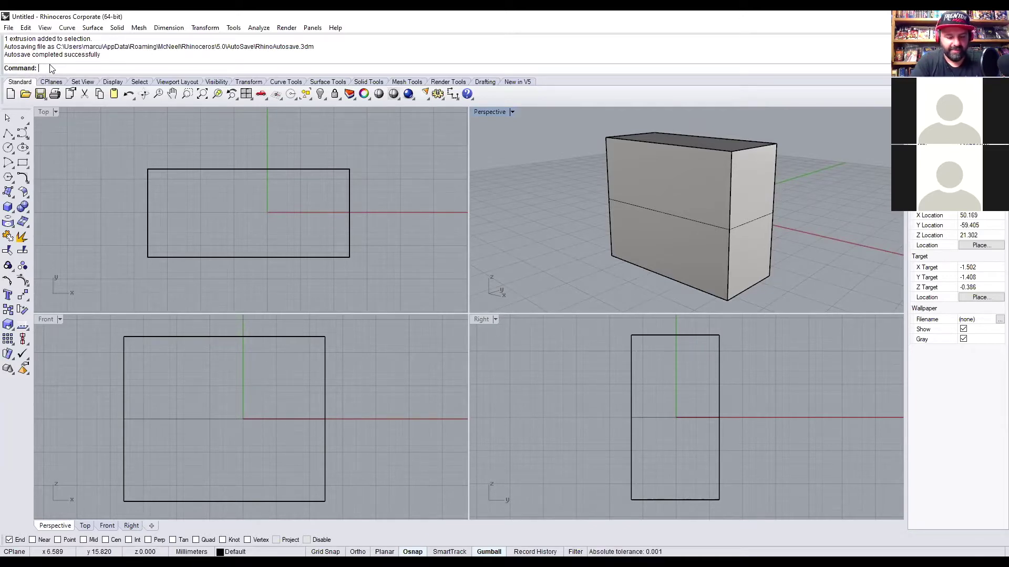
{"action": "type", "text": "C"}
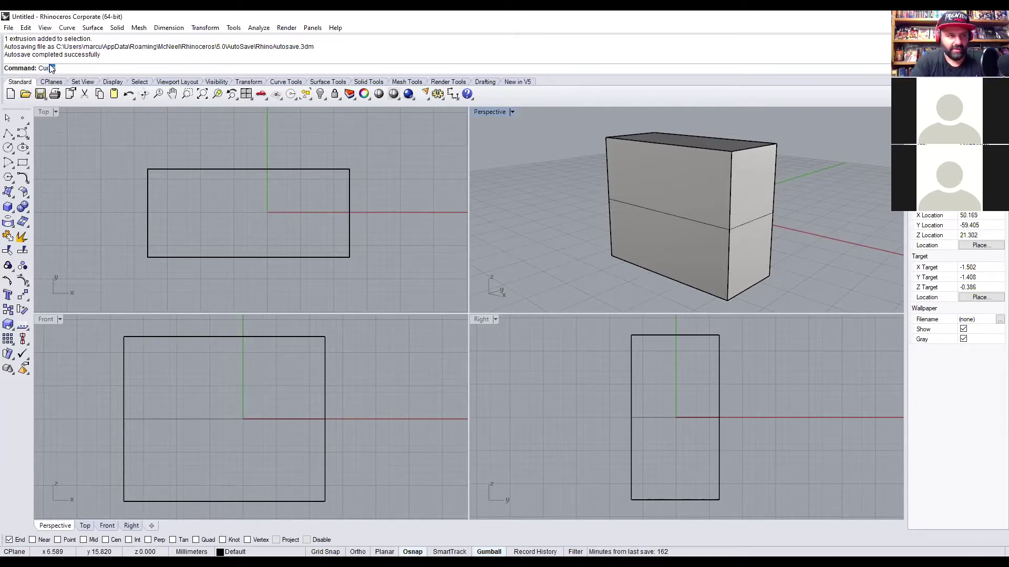
{"action": "type", "text": "ur"}
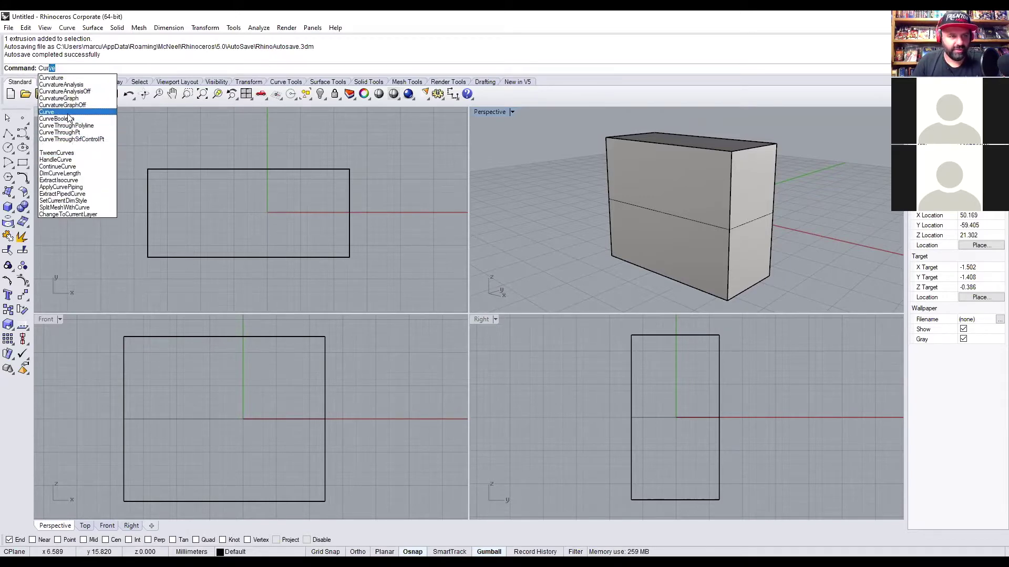
{"action": "left_click", "coordinate": [67, 112]}
{"action": "left_click", "coordinate": [63, 150]}
{"action": "left_click", "coordinate": [103, 133]}
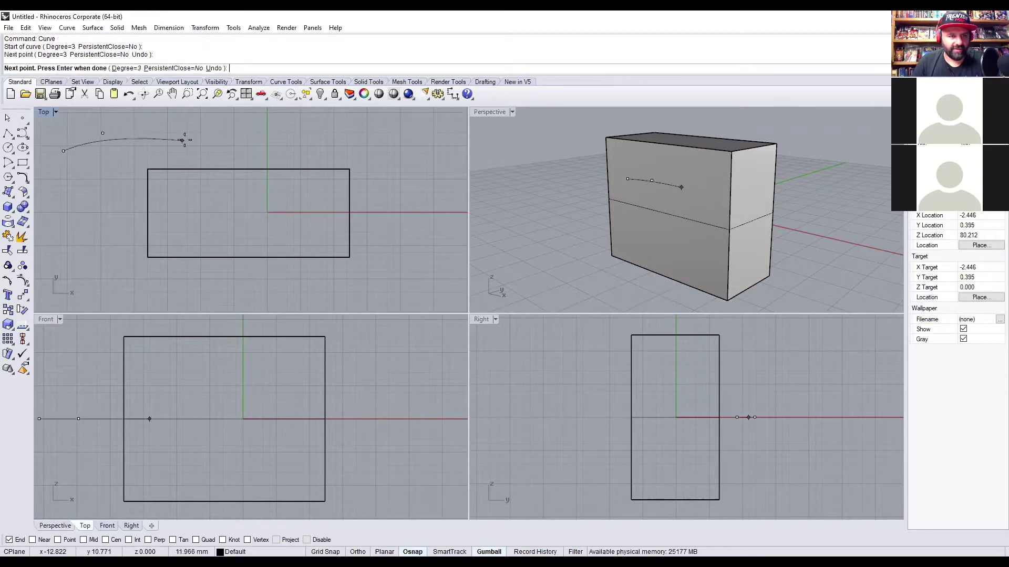
{"action": "left_click", "coordinate": [185, 140]}
{"action": "left_click", "coordinate": [241, 126]}
{"action": "left_click", "coordinate": [309, 160]}
{"action": "key", "text": "Return"}
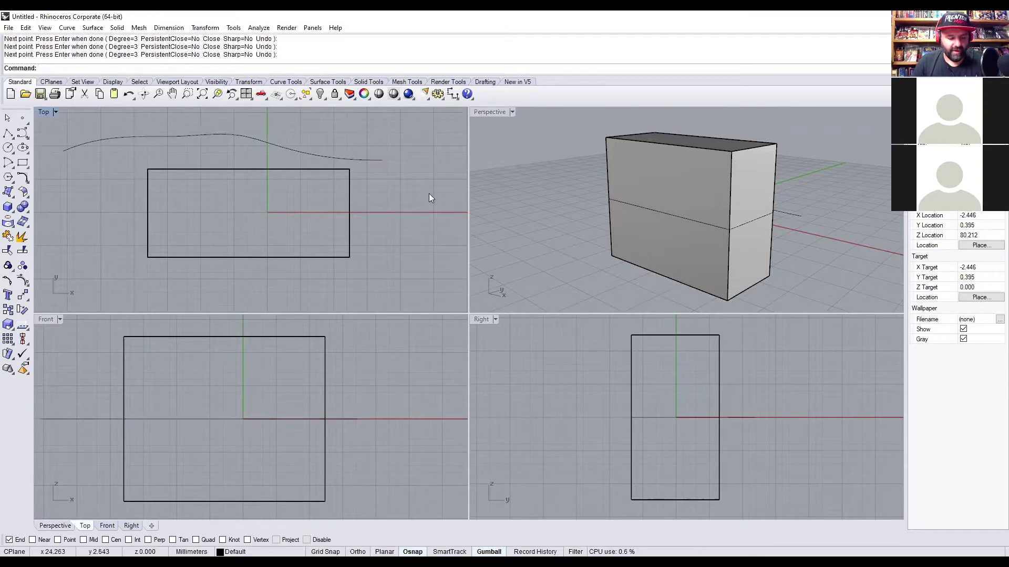
{"action": "key", "text": "ctrl+z"}
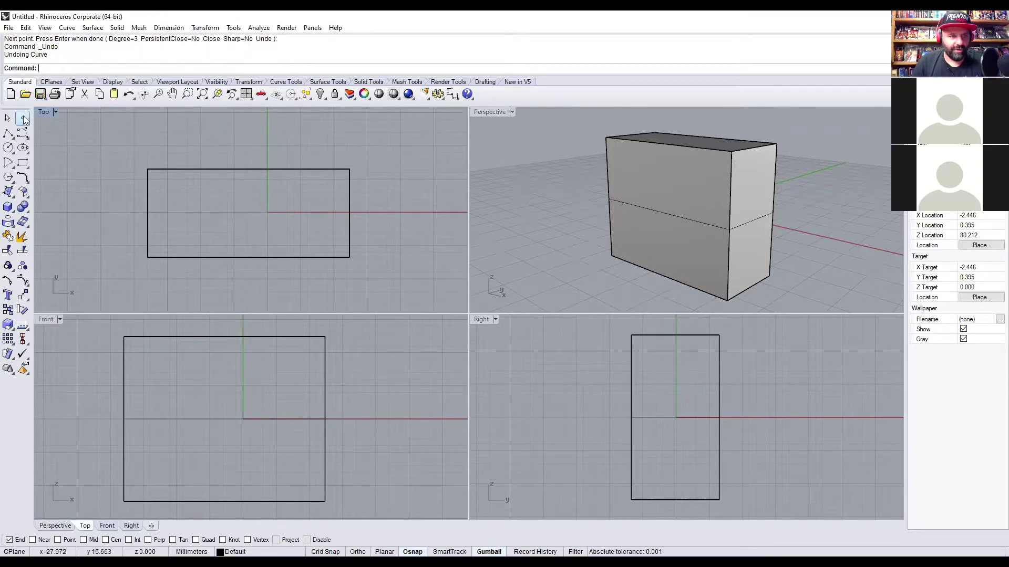
Expand the curve drawing tools and detach them as a floating Curve toolbar over the Top view.
{"action": "left_click", "coordinate": [21, 135]}
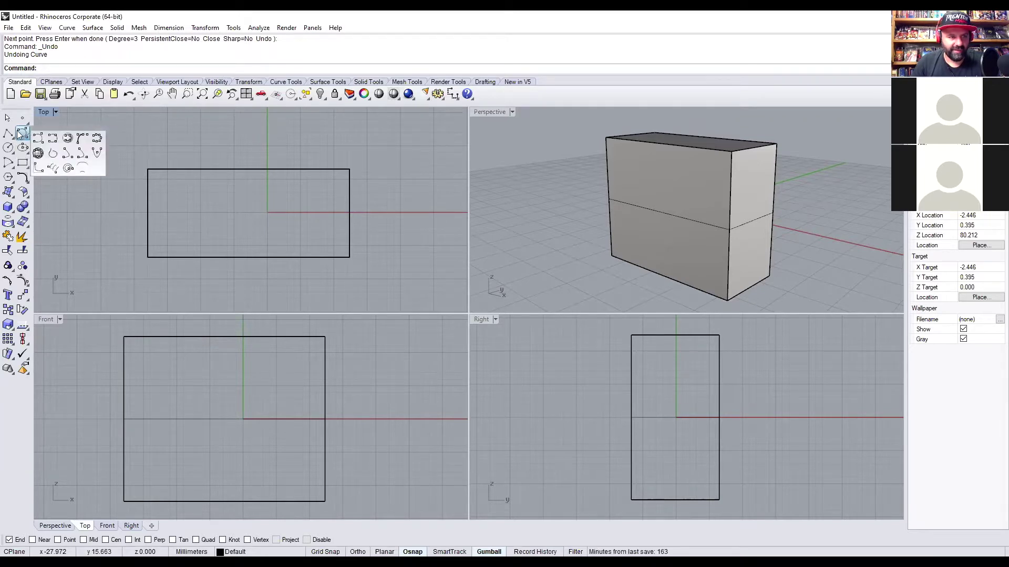
{"action": "left_click", "coordinate": [19, 135]}
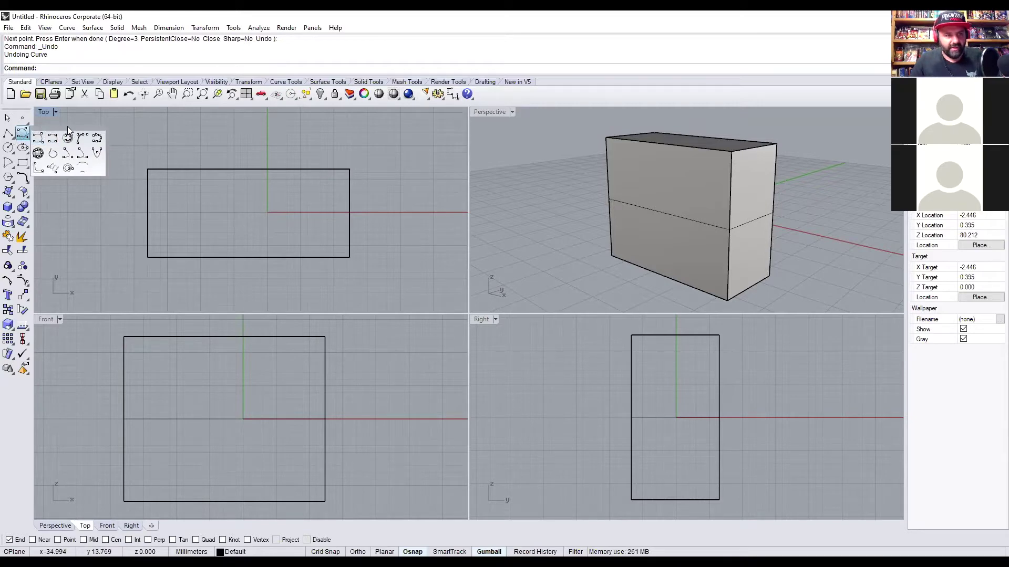
{"action": "left_click_drag", "start_coordinate": [71, 132], "coordinate": [92, 125]}
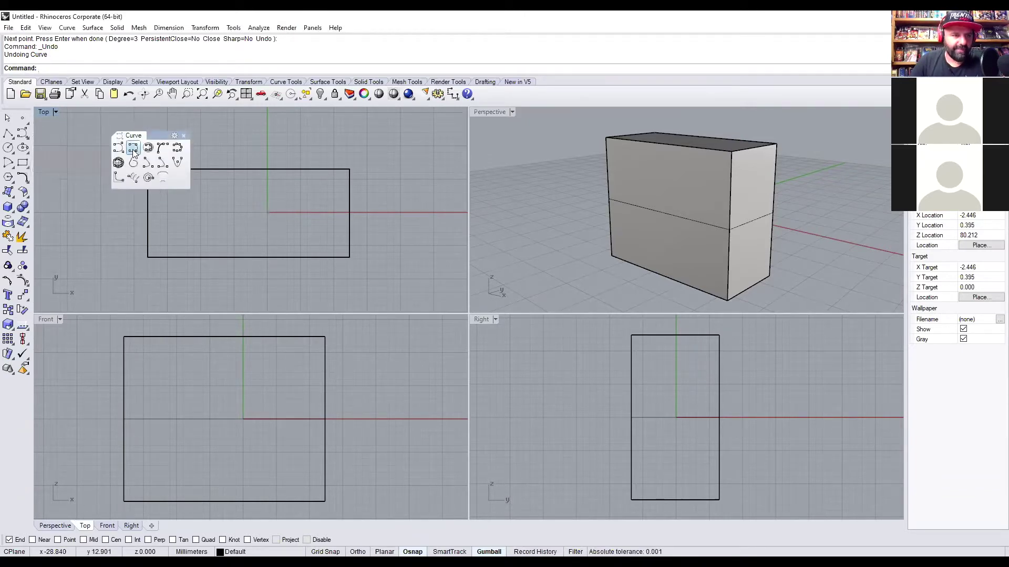
Draw a closed wavy degree-3 interpolated curve around the box in the Top view, moving the Curve toolbar clear, and select the curve.
{"action": "left_click", "coordinate": [133, 150]}
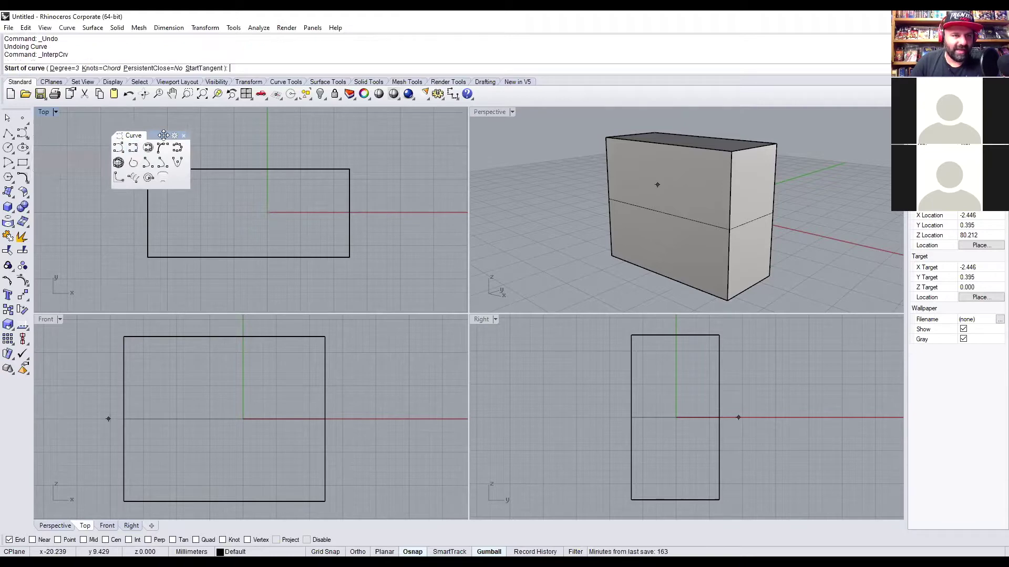
{"action": "left_click_drag", "start_coordinate": [163, 135], "coordinate": [110, 253]}
{"action": "left_click", "coordinate": [68, 147]}
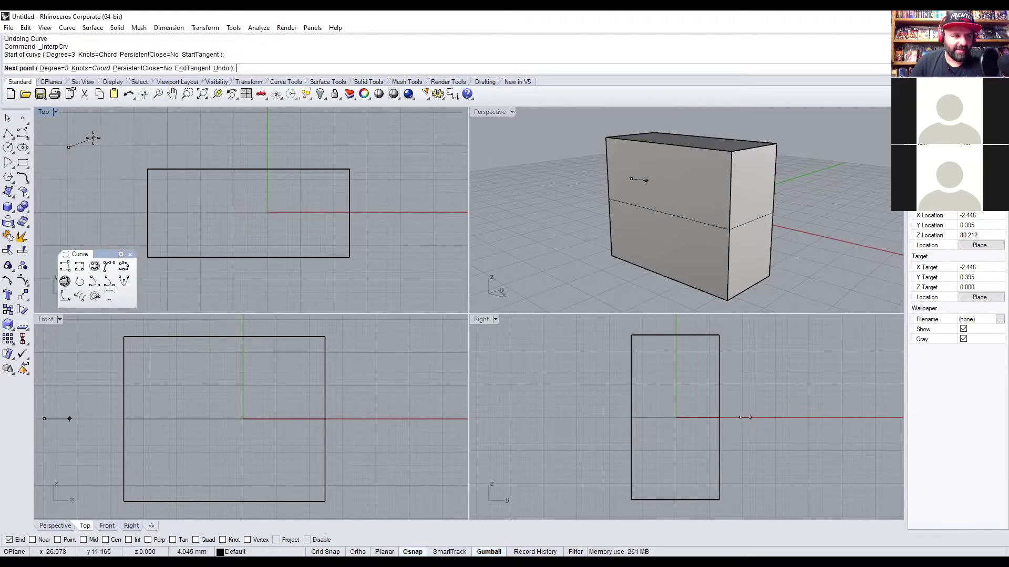
{"action": "left_click", "coordinate": [122, 131]}
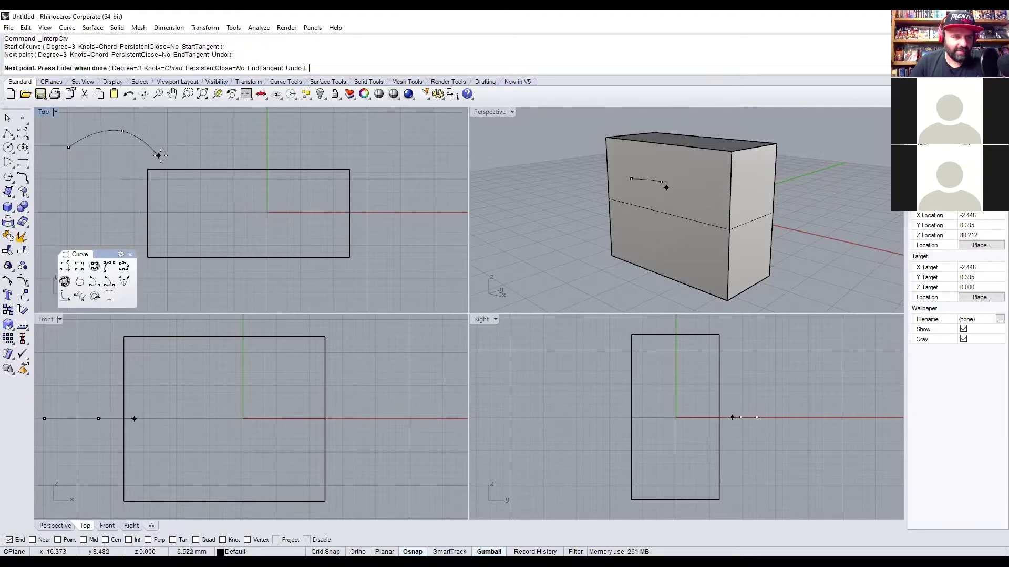
{"action": "left_click", "coordinate": [172, 153]}
{"action": "left_click", "coordinate": [213, 131]}
{"action": "left_click", "coordinate": [270, 153]}
{"action": "left_click", "coordinate": [307, 138]}
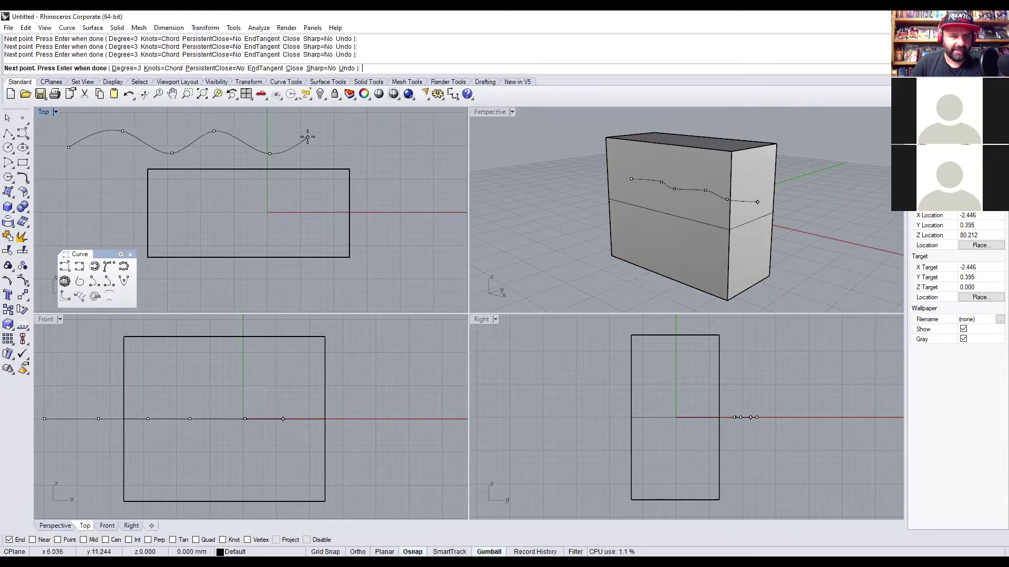
{"action": "left_click", "coordinate": [347, 153]}
{"action": "left_click", "coordinate": [379, 140]}
{"action": "left_click", "coordinate": [409, 150]}
{"action": "left_click", "coordinate": [410, 185]}
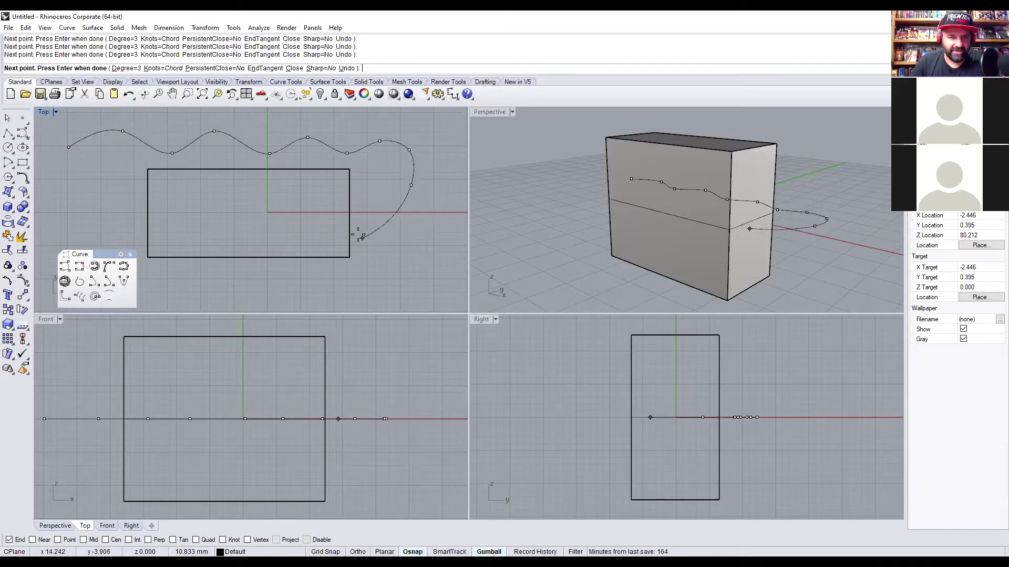
{"action": "left_click", "coordinate": [390, 214]}
{"action": "left_click", "coordinate": [393, 257]}
{"action": "left_click", "coordinate": [405, 284]}
{"action": "left_click", "coordinate": [349, 283]}
{"action": "left_click", "coordinate": [323, 301]}
{"action": "left_click", "coordinate": [290, 285]}
{"action": "left_click", "coordinate": [262, 300]}
{"action": "left_click", "coordinate": [208, 287]}
{"action": "left_click", "coordinate": [154, 299]}
{"action": "left_click", "coordinate": [135, 214]}
{"action": "left_click", "coordinate": [73, 194]}
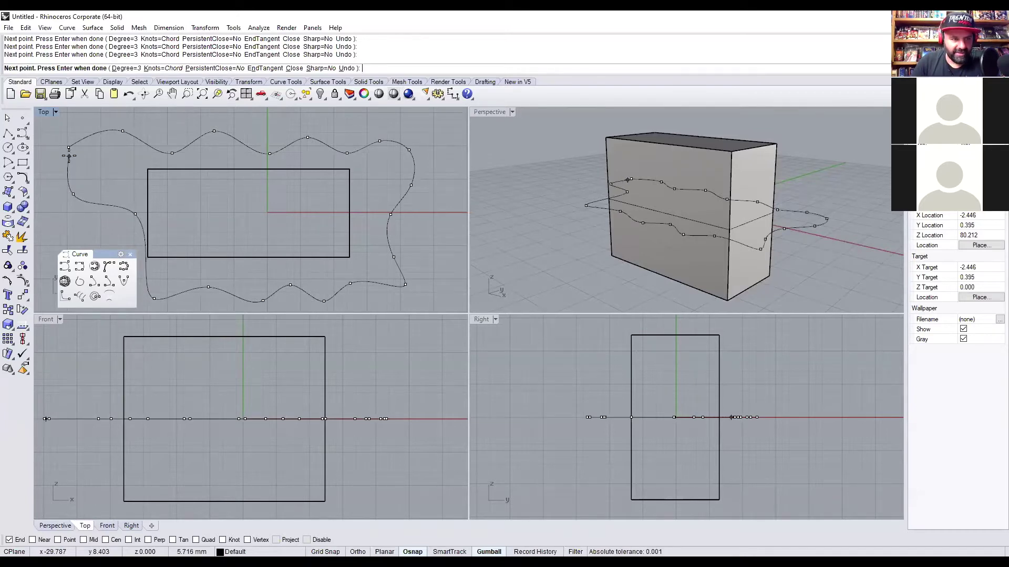
{"action": "scroll", "coordinate": [66, 167], "scroll_direction": "up", "scroll_amount": 3}
{"action": "scroll", "coordinate": [68, 198], "scroll_direction": "down", "scroll_amount": 3}
{"action": "right_click_drag", "start_coordinate": [95, 211], "coordinate": [158, 169]}
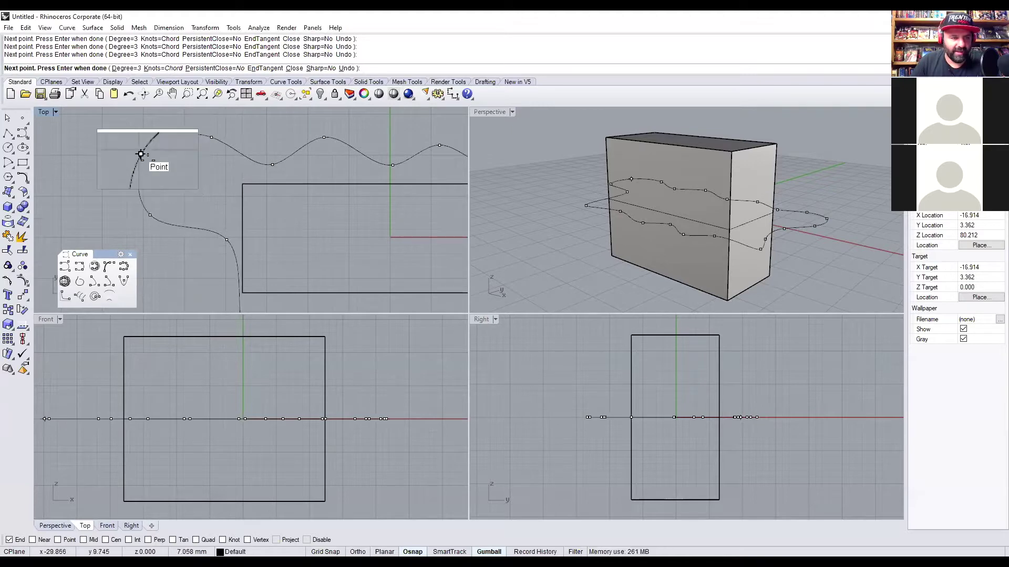
{"action": "key", "text": "Return"}
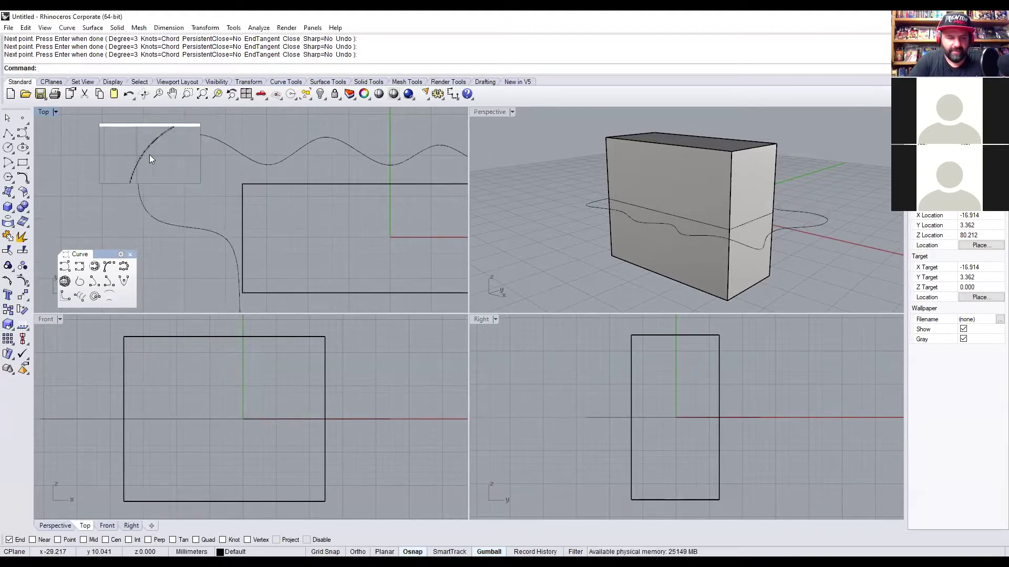
{"action": "left_click", "coordinate": [144, 153]}
{"action": "scroll", "coordinate": [154, 173], "scroll_direction": "down", "scroll_amount": 5}
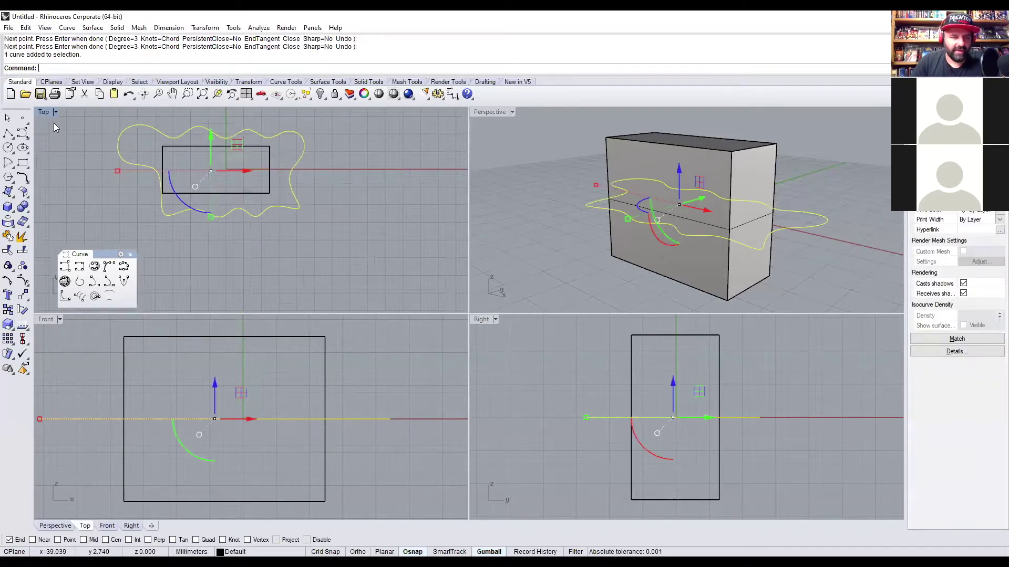
Draw a second freeform interpolated curve beside the wavy outline in the Top view, leaving a small gap between its ends, and select it.
{"action": "left_click", "coordinate": [24, 136]}
{"action": "left_click", "coordinate": [44, 133]}
{"action": "left_click", "coordinate": [331, 179]}
{"action": "left_click", "coordinate": [357, 156]}
{"action": "left_click", "coordinate": [398, 177]}
{"action": "left_click", "coordinate": [440, 170]}
{"action": "left_click", "coordinate": [440, 218]}
{"action": "left_click", "coordinate": [412, 233]}
{"action": "left_click", "coordinate": [379, 211]}
{"action": "scroll", "coordinate": [355, 210], "scroll_direction": "up", "scroll_amount": 8}
{"action": "left_click", "coordinate": [349, 195]}
{"action": "left_click", "coordinate": [290, 183]}
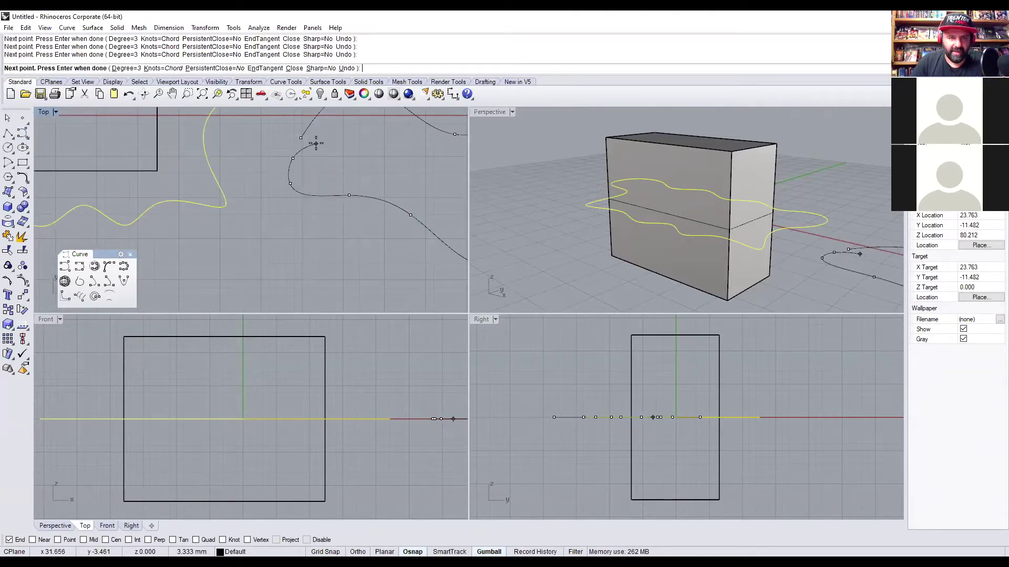
{"action": "left_click", "coordinate": [301, 138]}
{"action": "scroll", "coordinate": [313, 236], "scroll_direction": "down", "scroll_amount": 6}
{"action": "left_click", "coordinate": [315, 238]}
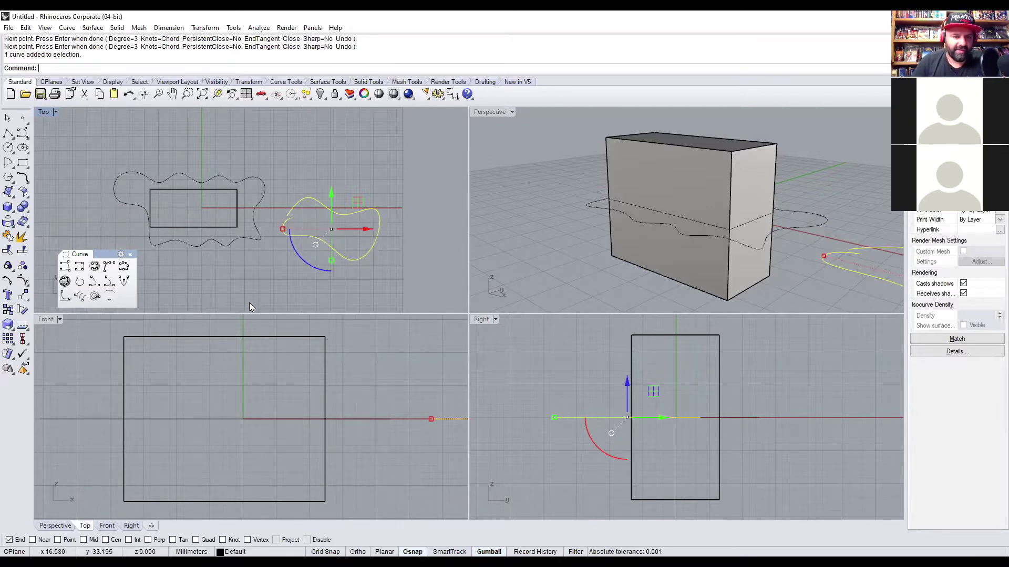
Select the closed wavy curve and move it away from the box, up and to the left in the Top view.
{"action": "left_click", "coordinate": [231, 180]}
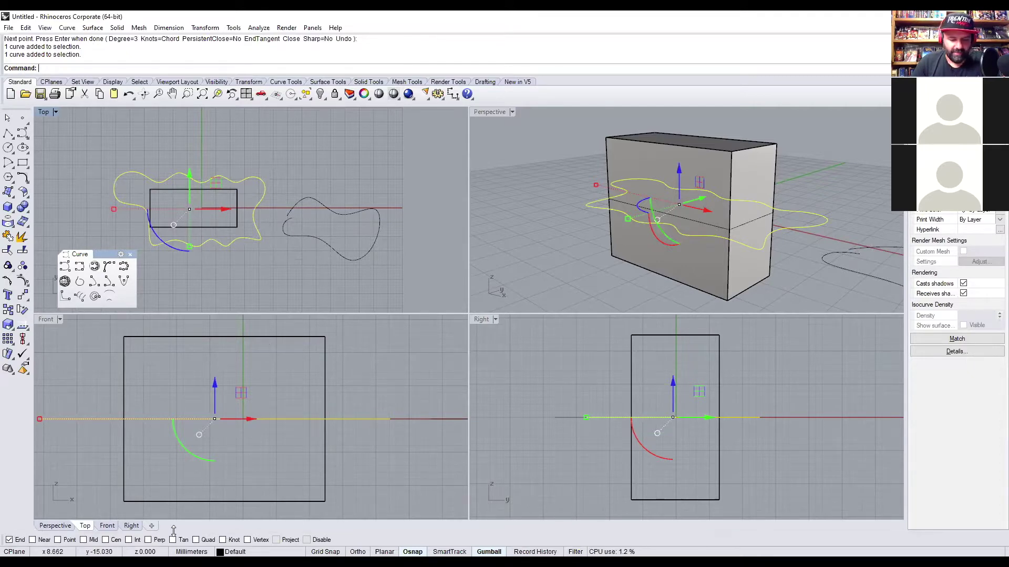
{"action": "middle_click", "coordinate": [298, 489]}
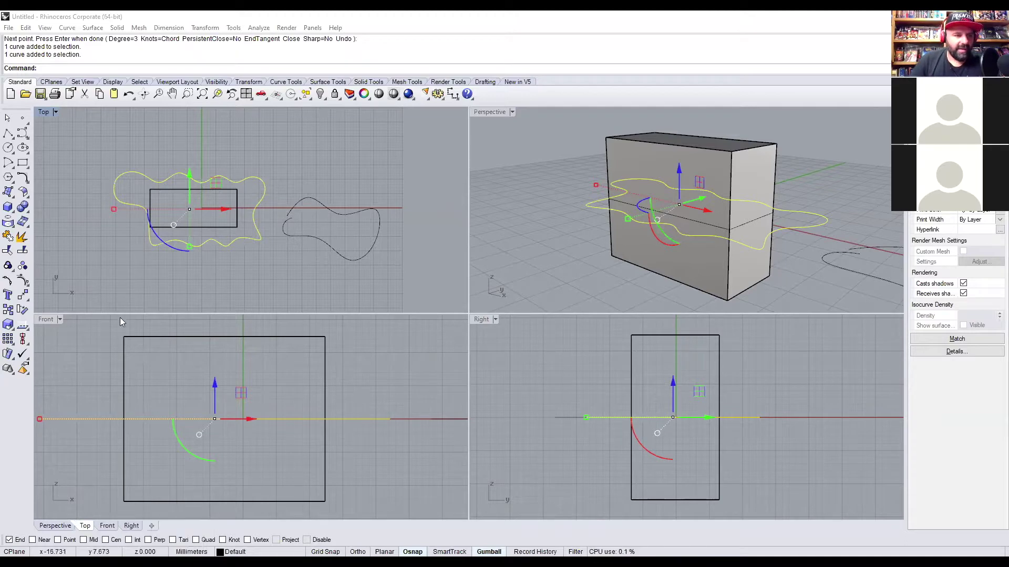
{"action": "right_click_drag", "start_coordinate": [130, 199], "coordinate": [86, 203]}
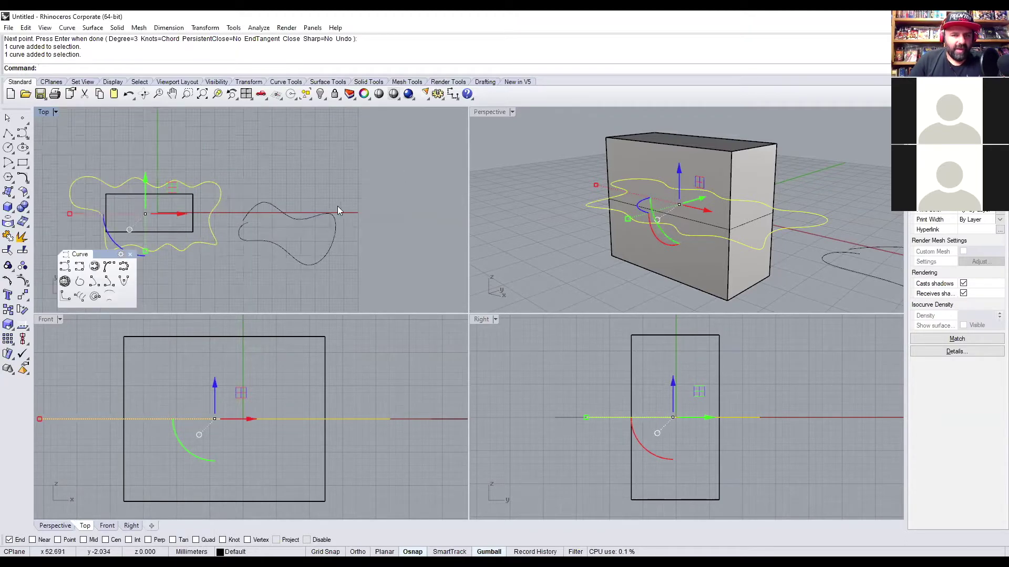
{"action": "right_click_drag", "start_coordinate": [551, 240], "coordinate": [669, 233]}
{"action": "scroll", "coordinate": [588, 200], "scroll_direction": "down", "scroll_amount": 2}
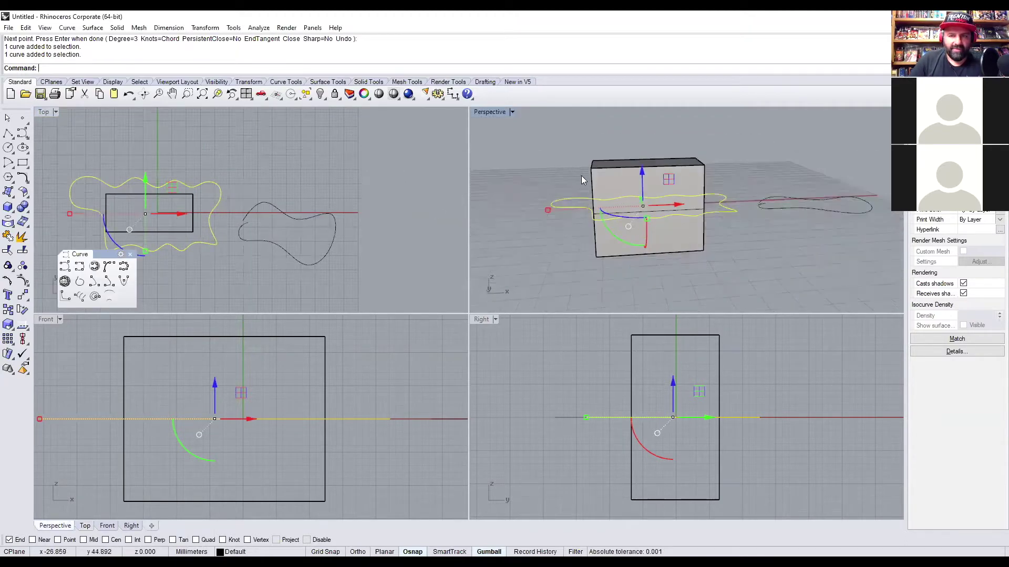
{"action": "scroll", "coordinate": [578, 181], "scroll_direction": "down", "scroll_amount": 2}
{"action": "scroll", "coordinate": [291, 205], "scroll_direction": "down", "scroll_amount": 3}
{"action": "left_click_drag", "start_coordinate": [287, 240], "coordinate": [239, 177]}
Review the available curve, surface and solid commands, and clear the selection.
{"action": "left_click", "coordinate": [66, 28]}
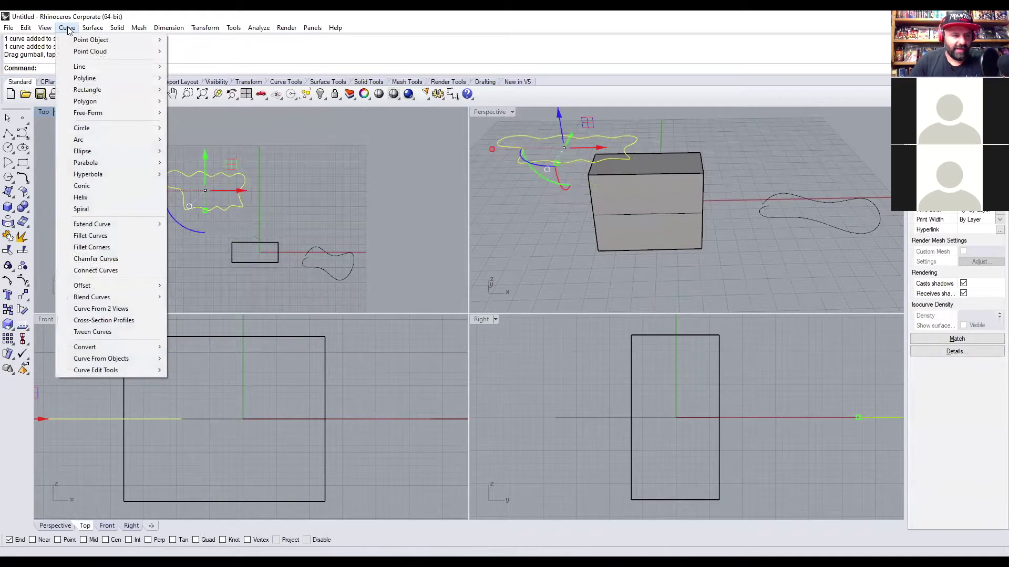
{"action": "mouse_move", "coordinate": [91, 51]}
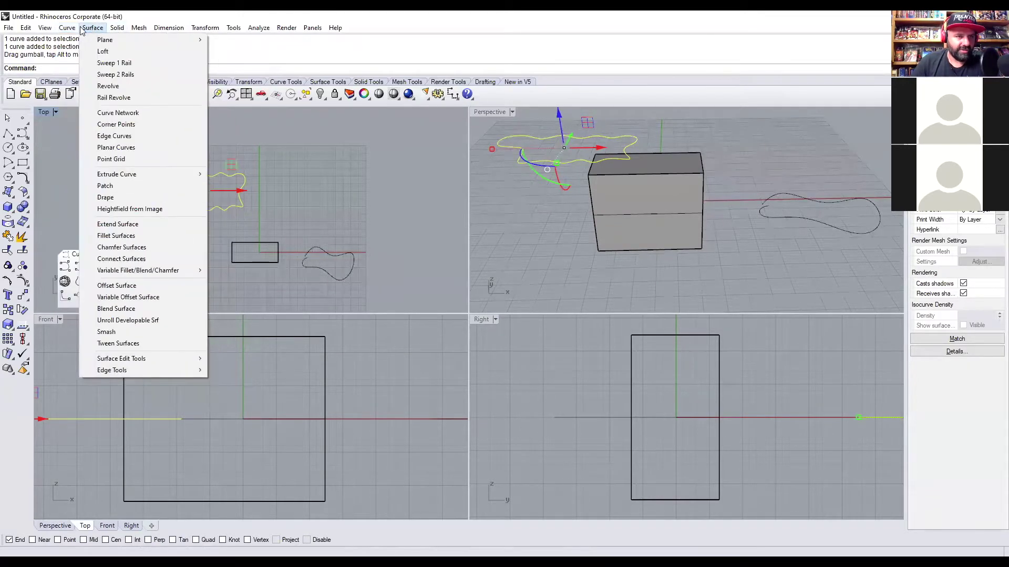
{"action": "mouse_move", "coordinate": [80, 73]}
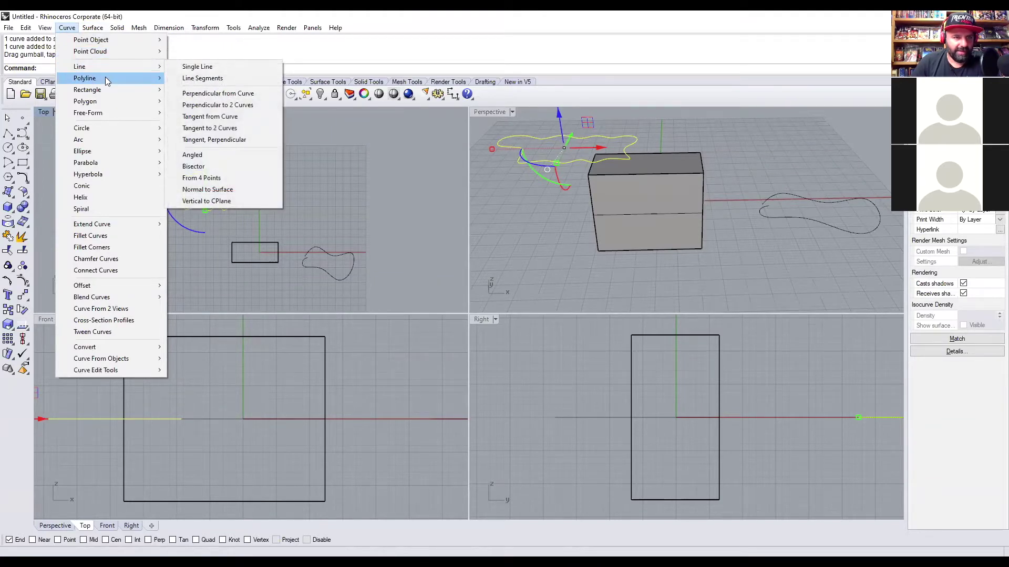
{"action": "mouse_move", "coordinate": [125, 79]}
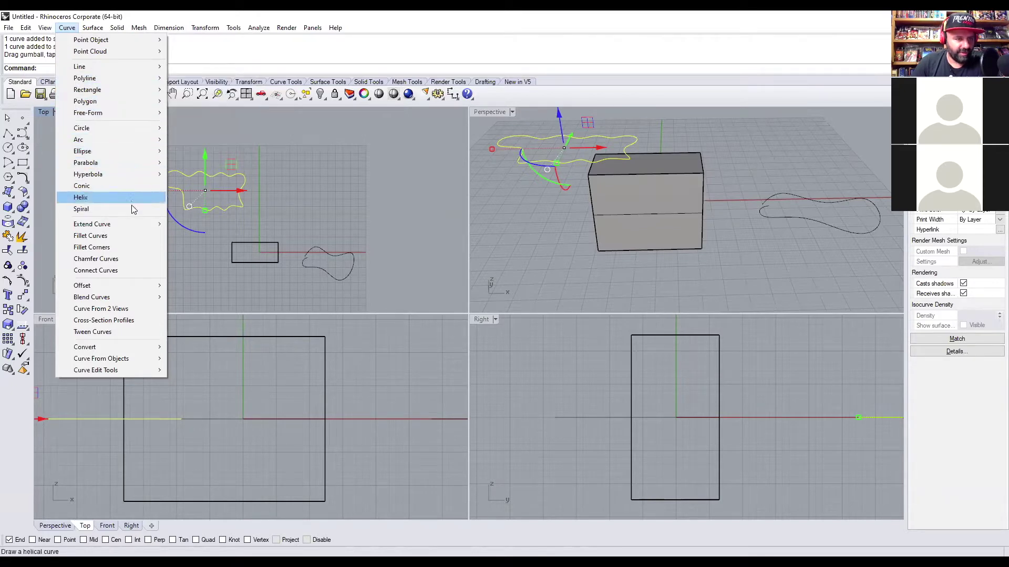
{"action": "mouse_move", "coordinate": [95, 29]}
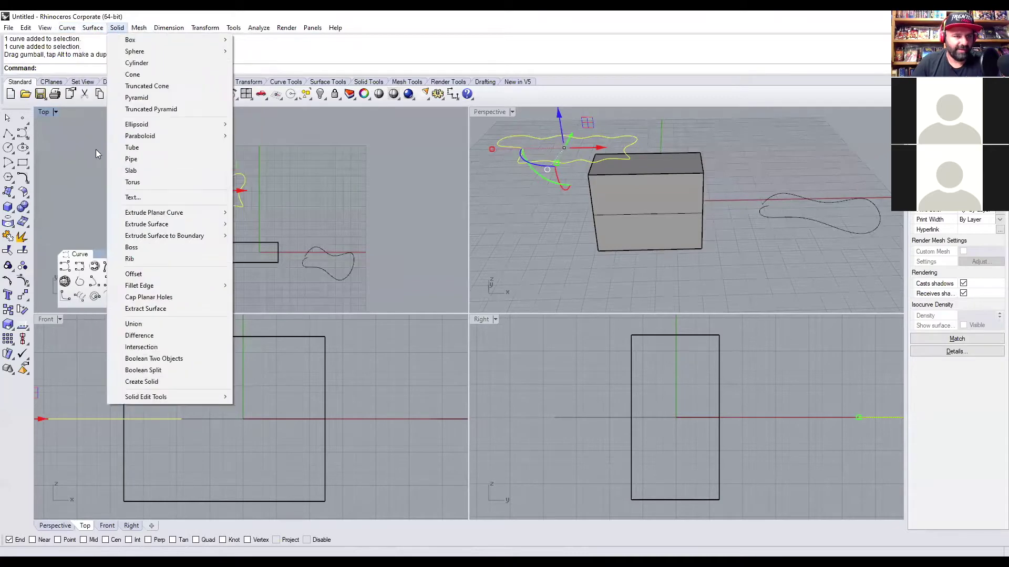
{"action": "left_click", "coordinate": [67, 164]}
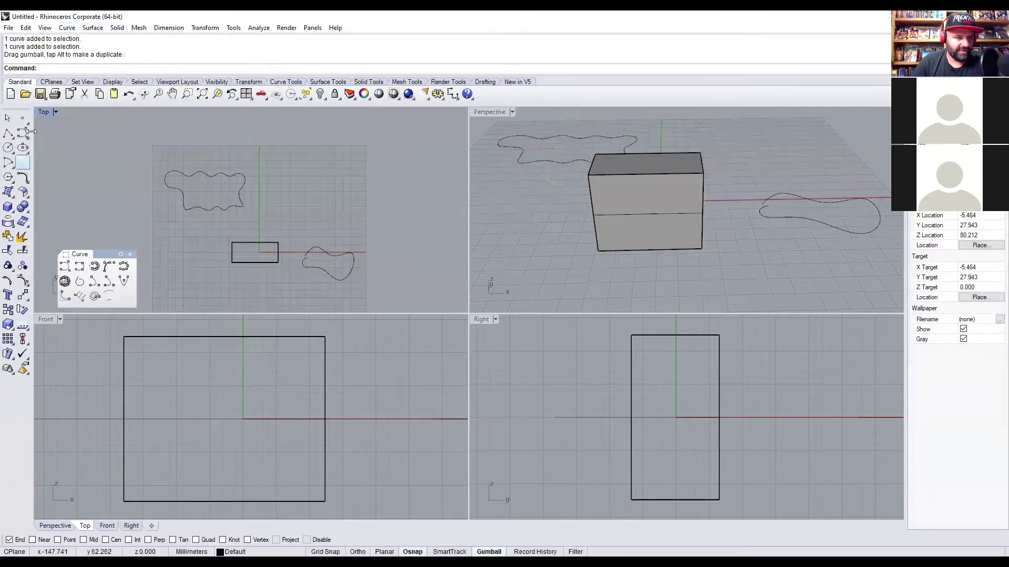
Bring up the Popup toolbar, show it as a floating toolbar over the Top view, and close it.
{"action": "middle_click", "coordinate": [113, 215]}
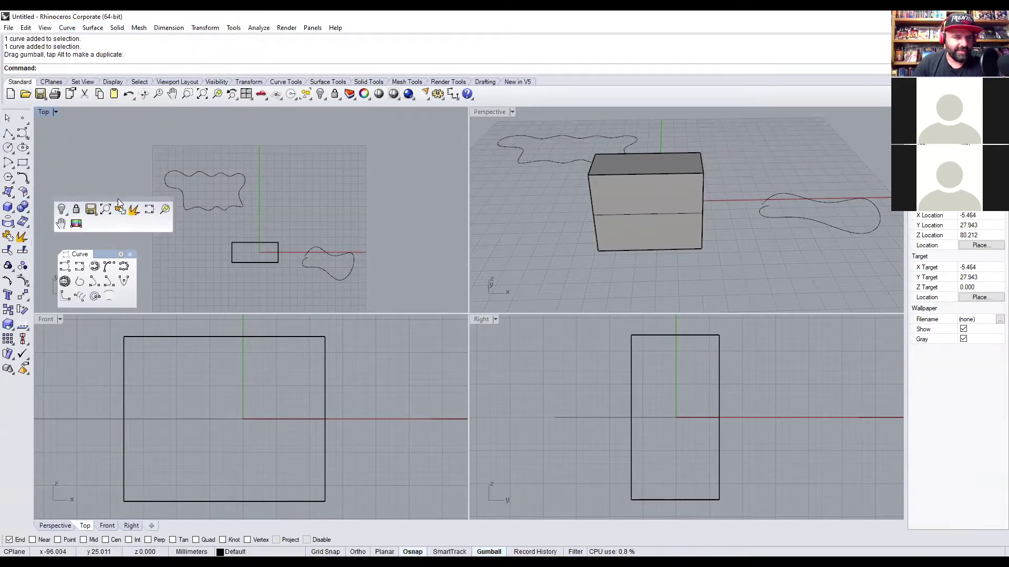
{"action": "left_click_drag", "start_coordinate": [119, 202], "coordinate": [333, 158]}
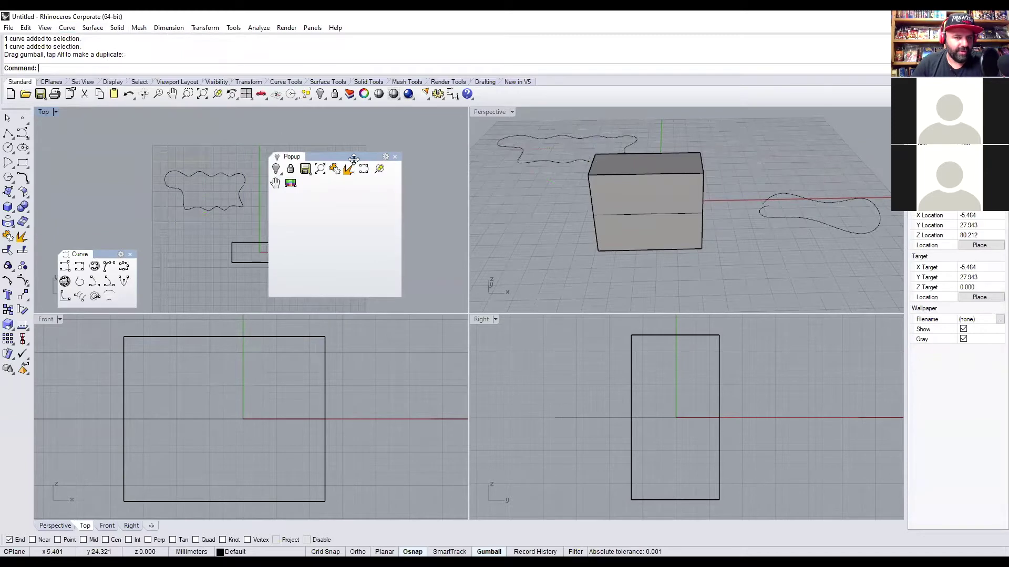
{"action": "left_click_drag", "start_coordinate": [347, 153], "coordinate": [344, 149]}
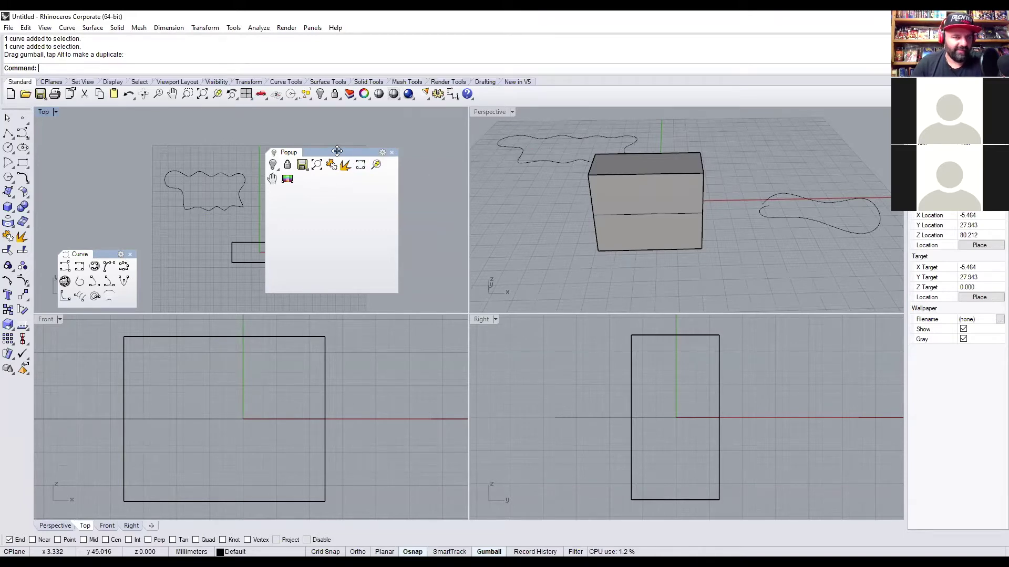
{"action": "left_click_drag", "start_coordinate": [337, 150], "coordinate": [299, 147]}
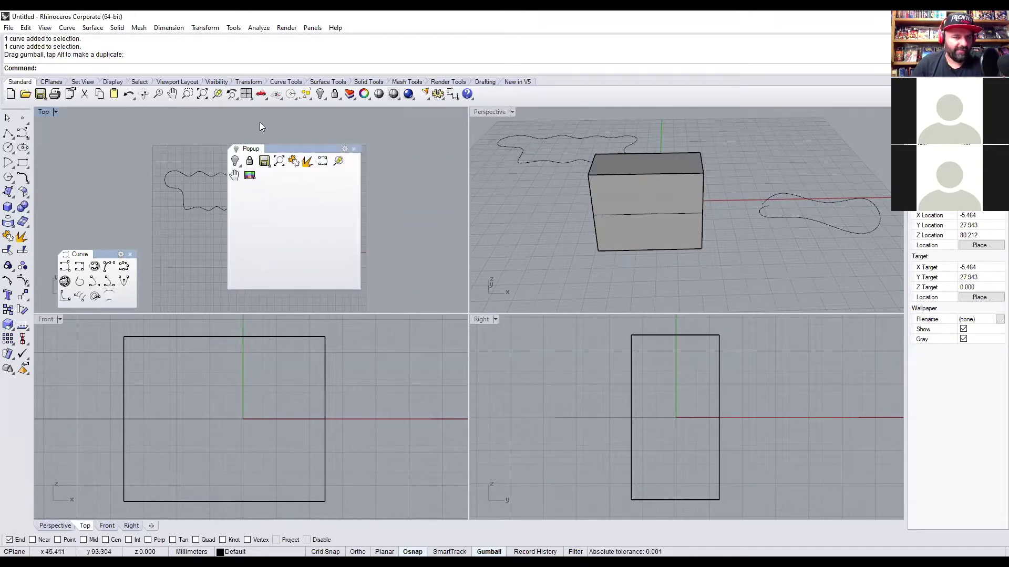
{"action": "left_click", "coordinate": [356, 149]}
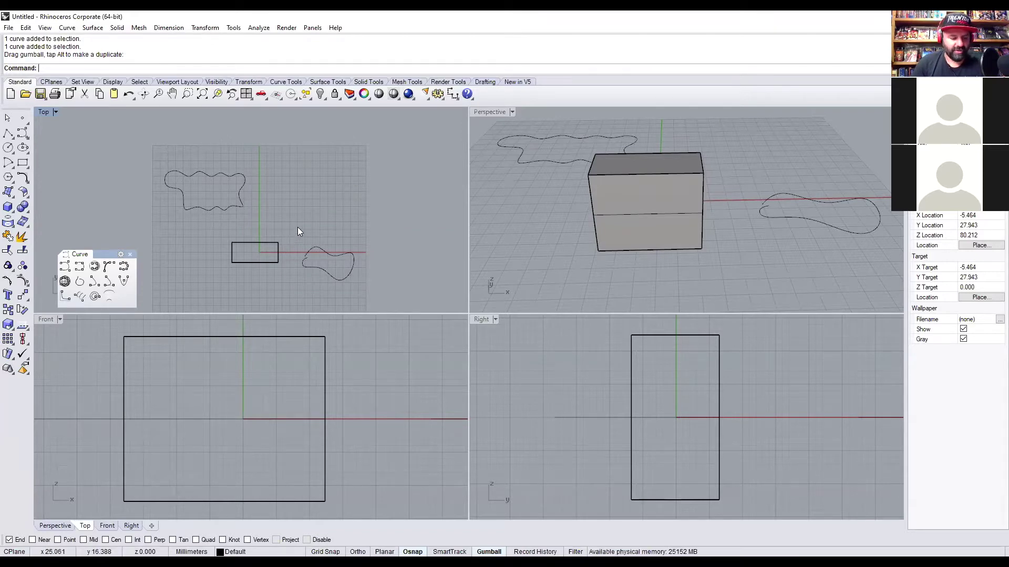
Extrude the closed wavy curve 10 mm to one side as a capped solid, with BothSides=No and Solid=Yes, and deselect it.
{"action": "left_click", "coordinate": [241, 206]}
{"action": "mouse_move", "coordinate": [532, 219]}
{"action": "right_mouse_down"}
{"action": "mouse_move", "coordinate": [558, 207]}
{"action": "mouse_move", "coordinate": [610, 221]}
{"action": "mouse_move", "coordinate": [555, 217]}
{"action": "right_mouse_up"}
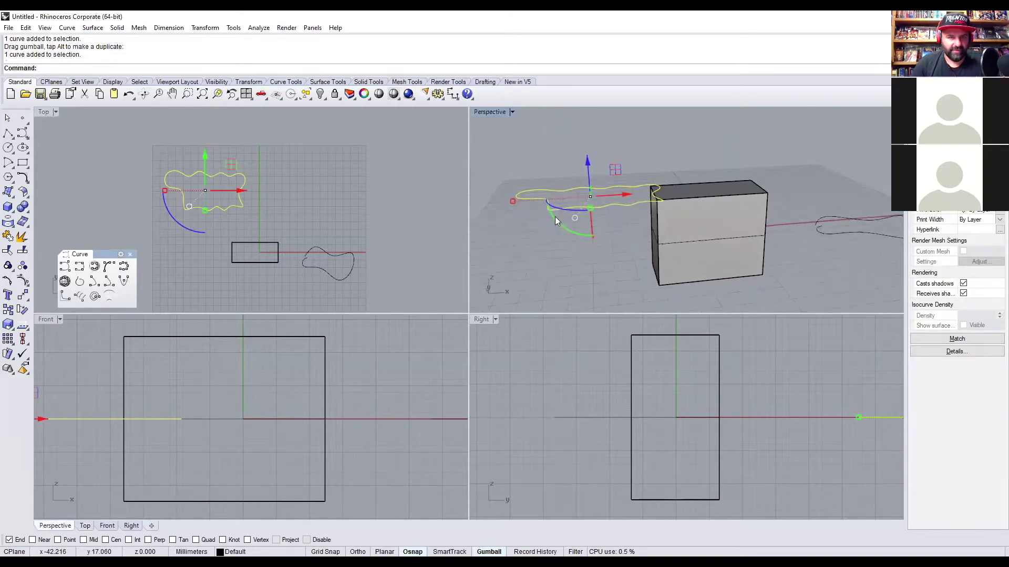
{"action": "right_click", "coordinate": [282, 154]}
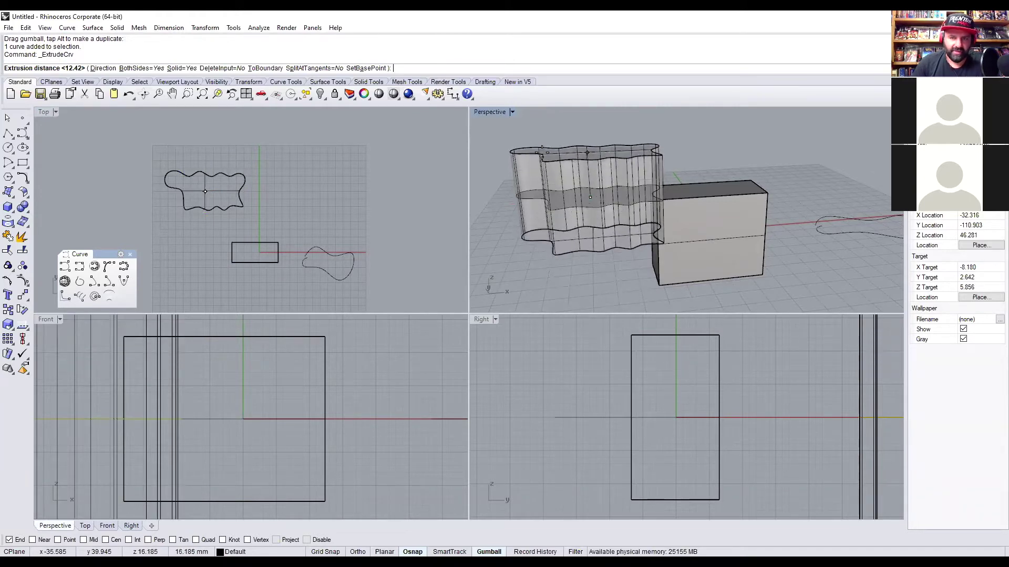
{"action": "right_click_drag", "start_coordinate": [541, 156], "coordinate": [572, 121]}
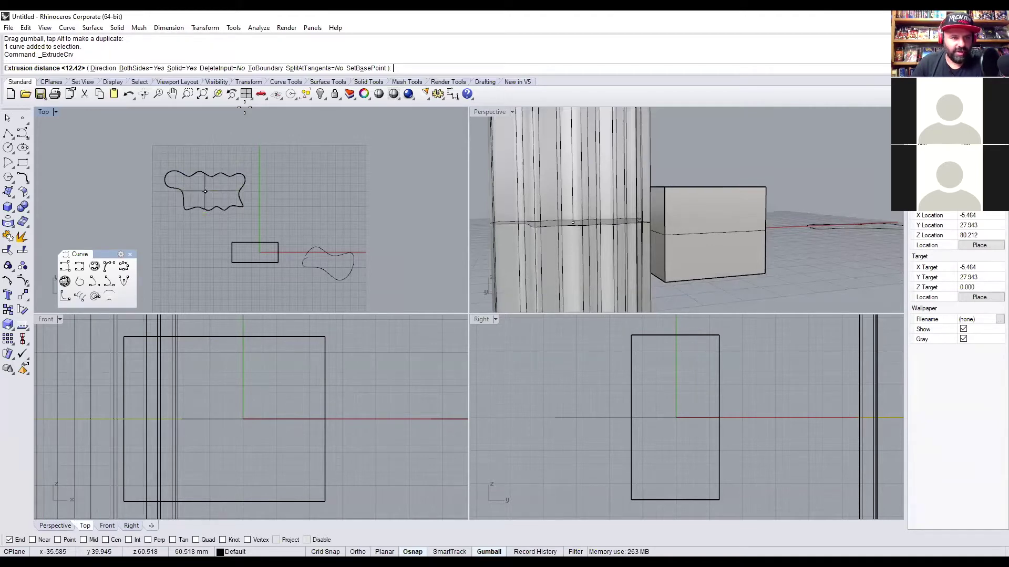
{"action": "left_click", "coordinate": [144, 70]}
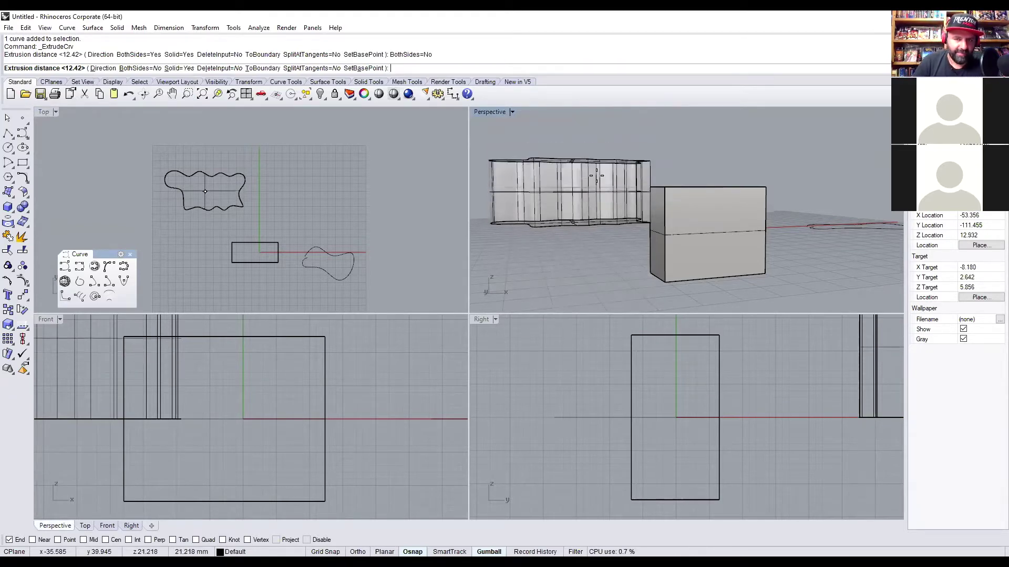
{"action": "right_click_drag", "start_coordinate": [589, 179], "coordinate": [584, 177]}
{"action": "type", "text": "10"}
{"action": "key", "text": "Return"}
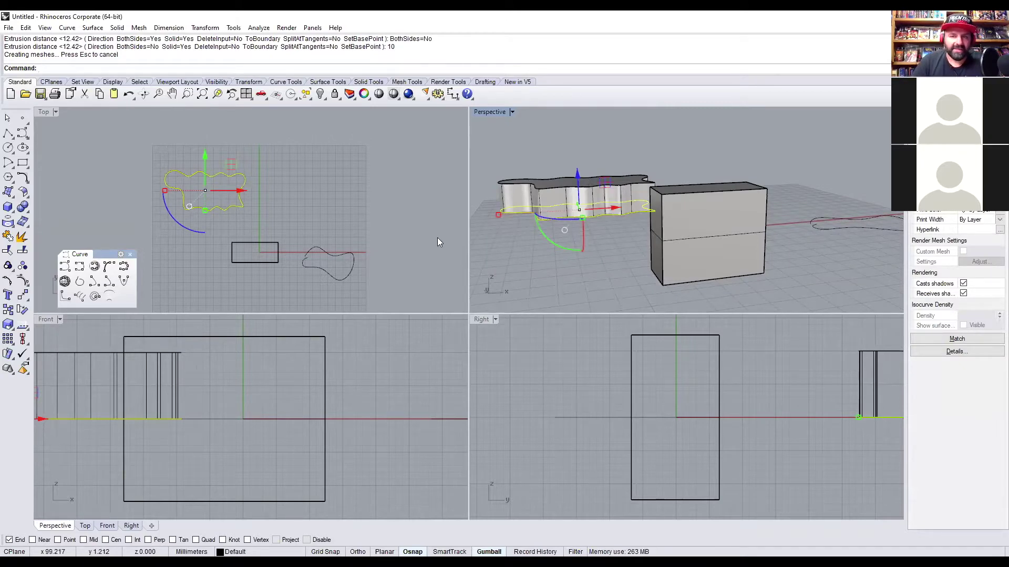
{"action": "right_click_drag", "start_coordinate": [586, 179], "coordinate": [592, 273]}
{"action": "key", "text": "Escape"}
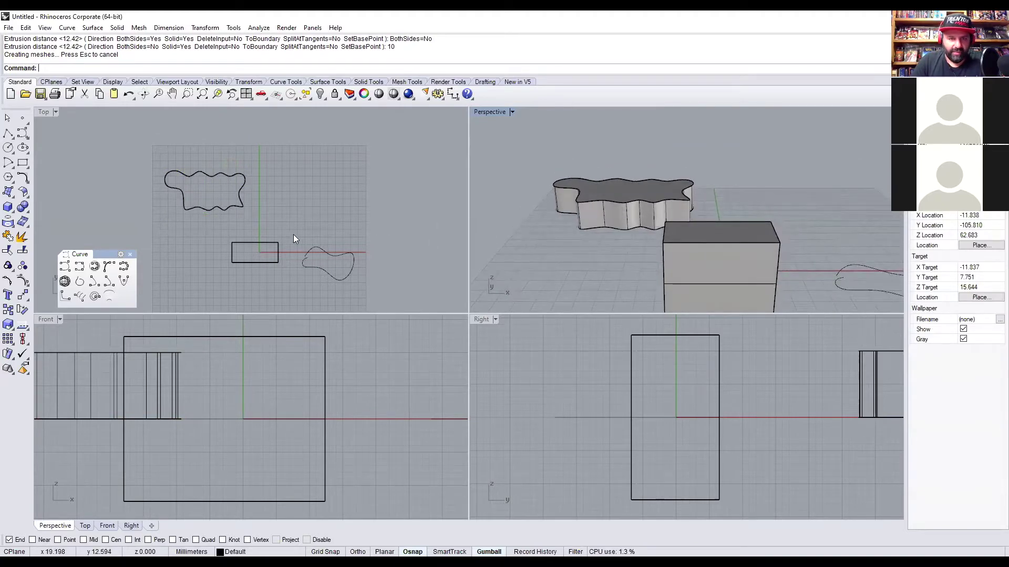
Move the open curve up beside the wavy solid in the Top view and extrude it about 22.5 mm to one side with Solid=Yes.
{"action": "left_click_drag", "start_coordinate": [324, 251], "coordinate": [305, 172]}
{"action": "right_click_drag", "start_coordinate": [321, 215], "coordinate": [336, 172]}
{"action": "right_click", "coordinate": [450, 206]}
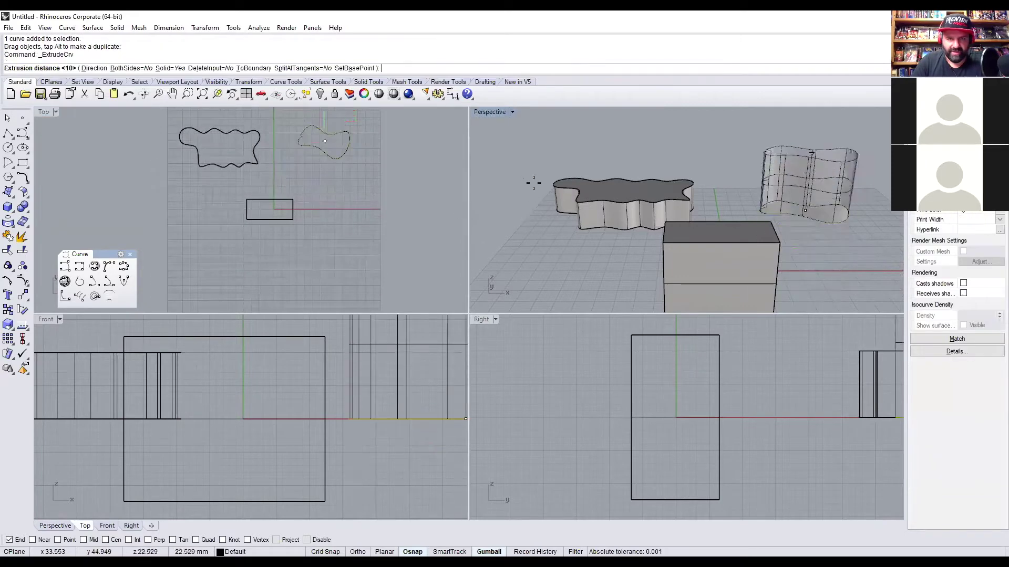
{"action": "right_click", "coordinate": [533, 183]}
{"action": "mouse_move", "coordinate": [683, 221]}
{"action": "right_mouse_down"}
{"action": "mouse_move", "coordinate": [785, 213]}
{"action": "mouse_move", "coordinate": [694, 222]}
{"action": "right_mouse_up"}
{"action": "scroll", "coordinate": [656, 228], "scroll_direction": "up", "scroll_amount": 3}
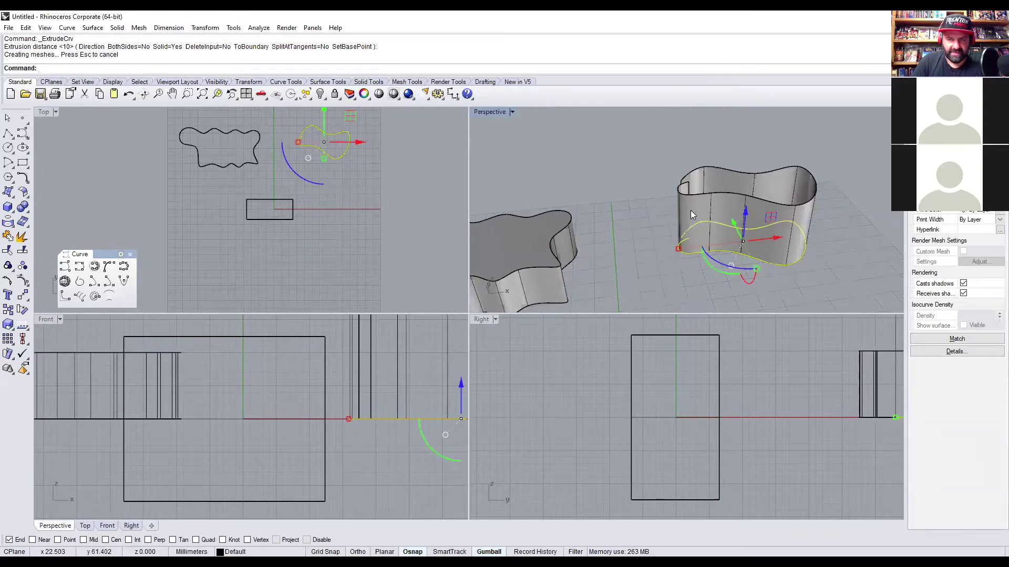
Select the open curve's extrusion and examine its gap and uncapped ends up close in the maximized Perspective view.
{"action": "left_click", "coordinate": [691, 178]}
{"action": "mouse_move", "coordinate": [672, 229]}
{"action": "right_mouse_down"}
{"action": "mouse_move", "coordinate": [783, 243]}
{"action": "mouse_move", "coordinate": [668, 189]}
{"action": "right_mouse_up"}
{"action": "key", "text": "Escape"}
{"action": "mouse_move", "coordinate": [736, 236]}
{"action": "right_mouse_down"}
{"action": "mouse_move", "coordinate": [763, 261]}
{"action": "mouse_move", "coordinate": [684, 286]}
{"action": "right_mouse_up"}
{"action": "left_click", "coordinate": [666, 227]}
{"action": "mouse_move", "coordinate": [666, 227]}
{"action": "right_mouse_down"}
{"action": "mouse_move", "coordinate": [705, 204]}
{"action": "mouse_move", "coordinate": [708, 225]}
{"action": "mouse_move", "coordinate": [699, 216]}
{"action": "right_mouse_up"}
{"action": "double_click", "coordinate": [498, 111]}
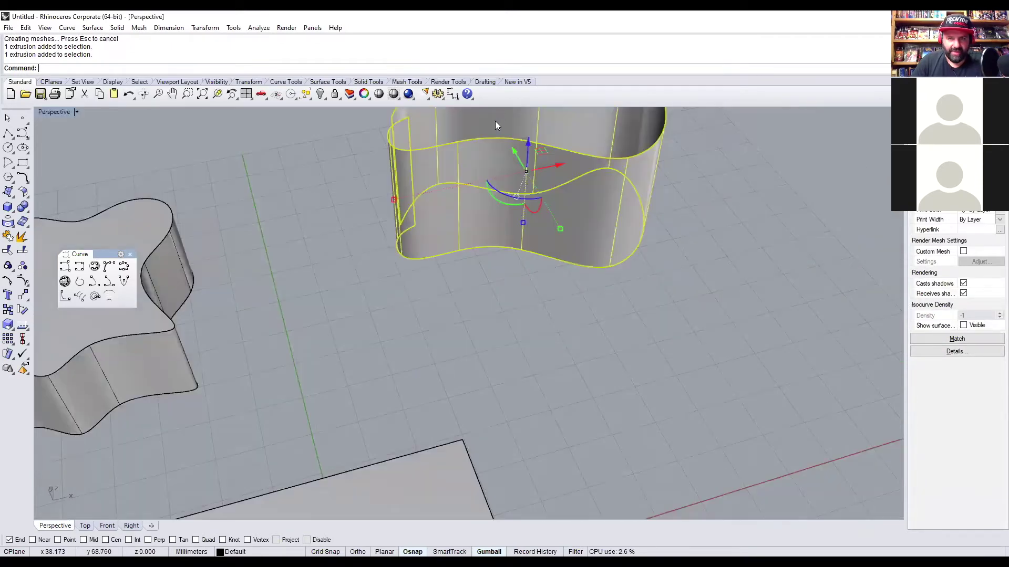
Move the open curve's extrusion along the Y axis, clear of its source curve, in the Perspective view.
{"action": "scroll", "coordinate": [504, 210], "scroll_direction": "down", "scroll_amount": 5}
{"action": "mouse_move", "coordinate": [504, 210]}
{"action": "right_mouse_down"}
{"action": "mouse_move", "coordinate": [516, 277]}
{"action": "mouse_move", "coordinate": [486, 271]}
{"action": "mouse_move", "coordinate": [525, 263]}
{"action": "right_mouse_up"}
{"action": "mouse_move", "coordinate": [549, 255]}
{"action": "left_mouse_down"}
{"action": "mouse_move", "coordinate": [534, 317]}
{"action": "mouse_move", "coordinate": [513, 273]}
{"action": "left_mouse_up"}
{"action": "left_click", "coordinate": [522, 298]}
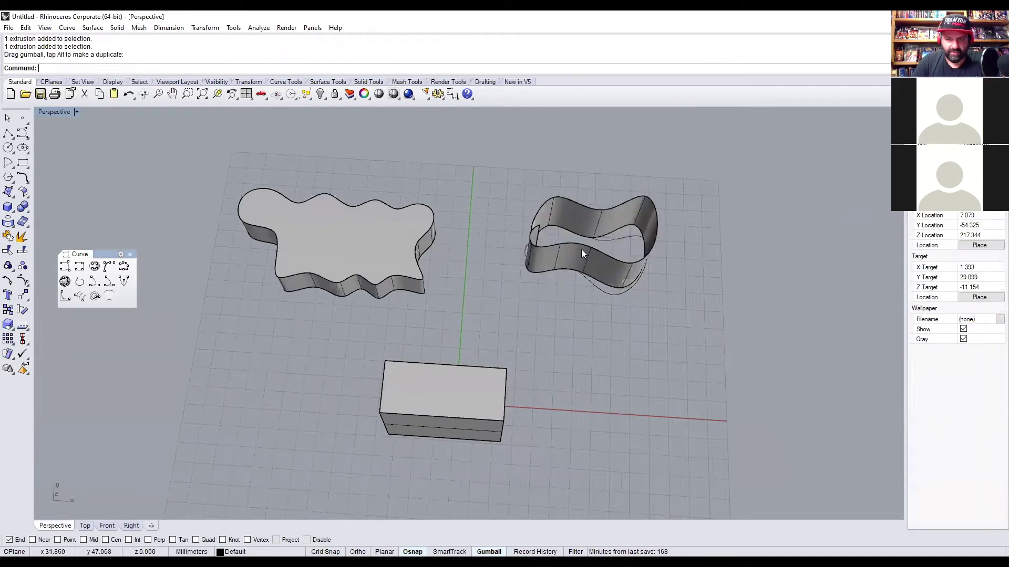
{"action": "left_click", "coordinate": [603, 242]}
{"action": "left_click_drag", "start_coordinate": [608, 215], "coordinate": [609, 349]}
Select the open curve, its hollow extrusion and the wavy solid in turn to compare them.
{"action": "left_click", "coordinate": [578, 270]}
{"action": "left_click", "coordinate": [579, 270]}
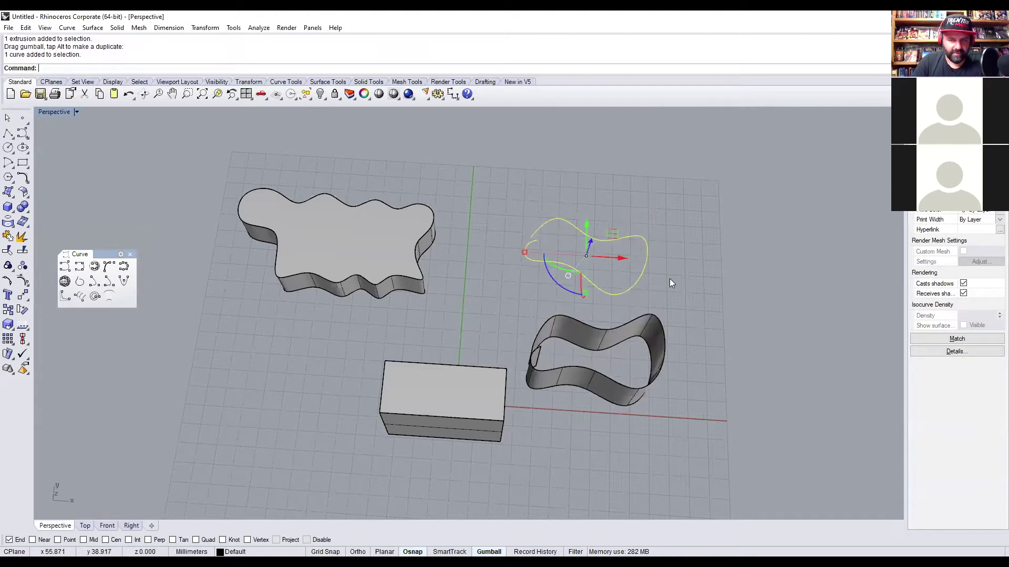
{"action": "left_click", "coordinate": [627, 333]}
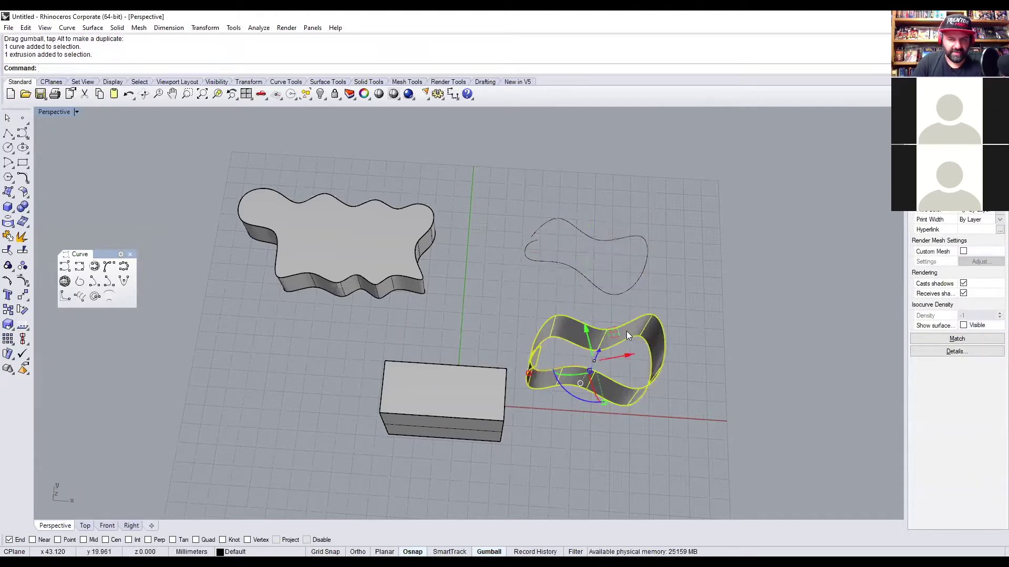
{"action": "left_click", "coordinate": [349, 264]}
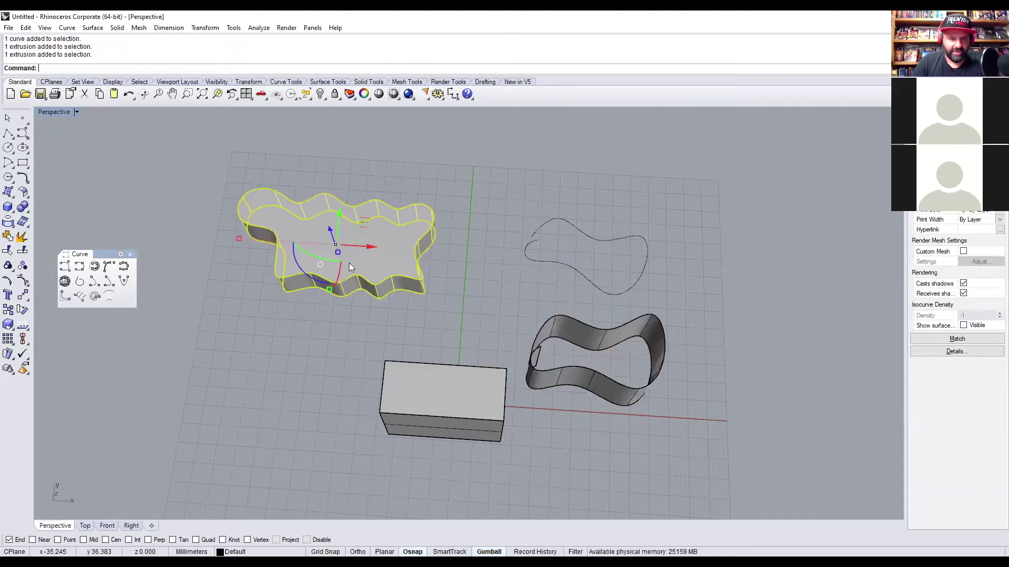
{"action": "right_click_drag", "start_coordinate": [475, 337], "coordinate": [423, 308]}
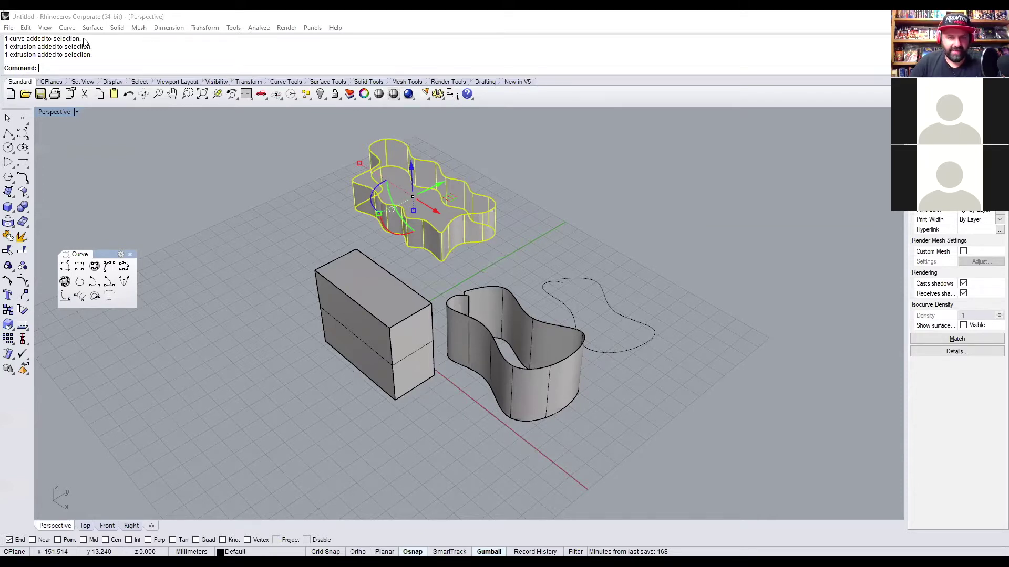
{"action": "left_click_drag", "start_coordinate": [92, 254], "coordinate": [258, 292]}
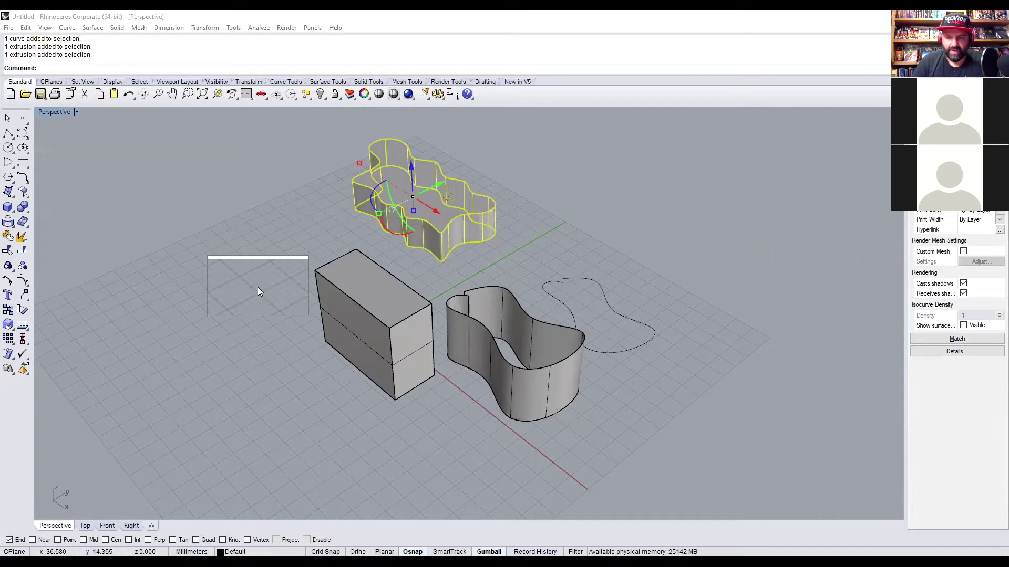
{"action": "left_click_drag", "start_coordinate": [257, 287], "coordinate": [597, 325]}
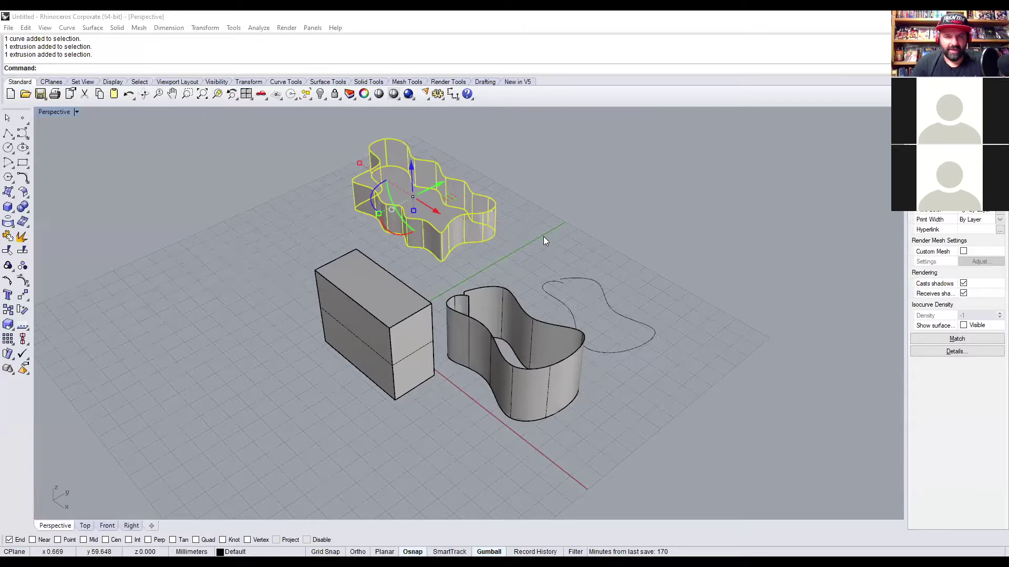
{"action": "right_click_drag", "start_coordinate": [540, 239], "coordinate": [596, 239]}
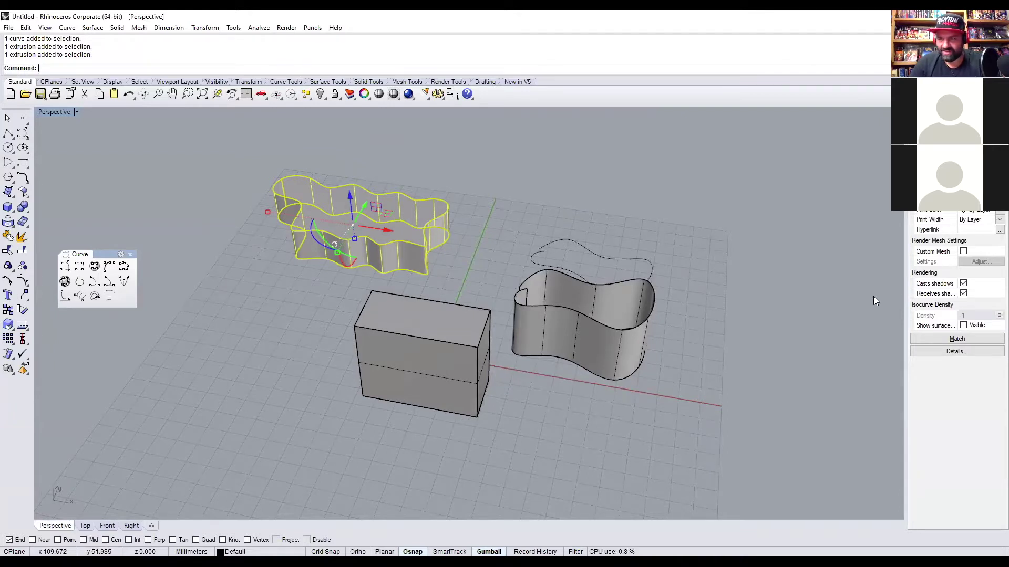
{"action": "mouse_move", "coordinate": [561, 236]}
{"action": "right_mouse_down"}
{"action": "mouse_move", "coordinate": [540, 289]}
{"action": "mouse_move", "coordinate": [561, 339]}
{"action": "right_mouse_up"}
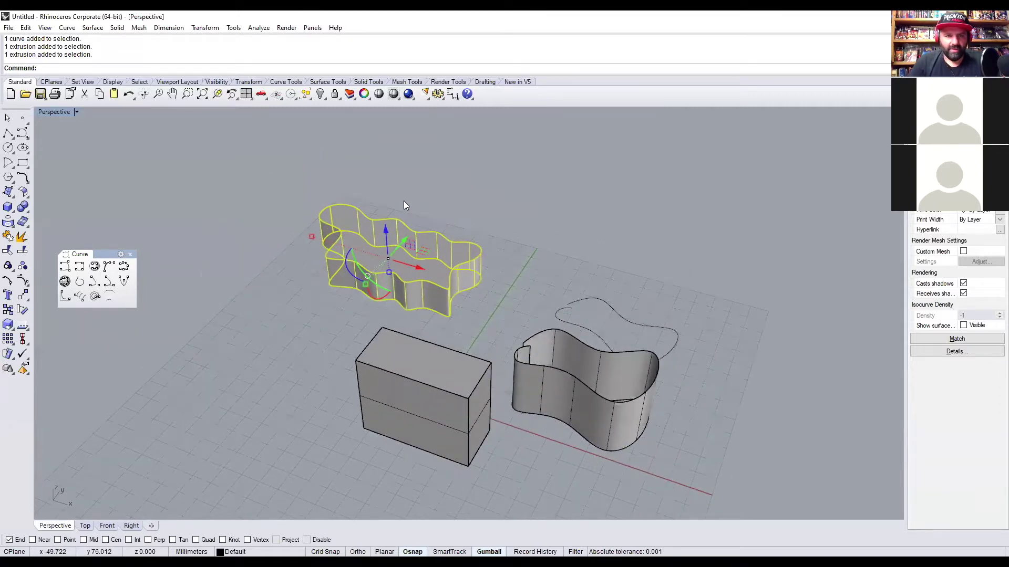
{"action": "right_click_drag", "start_coordinate": [412, 216], "coordinate": [213, 166]}
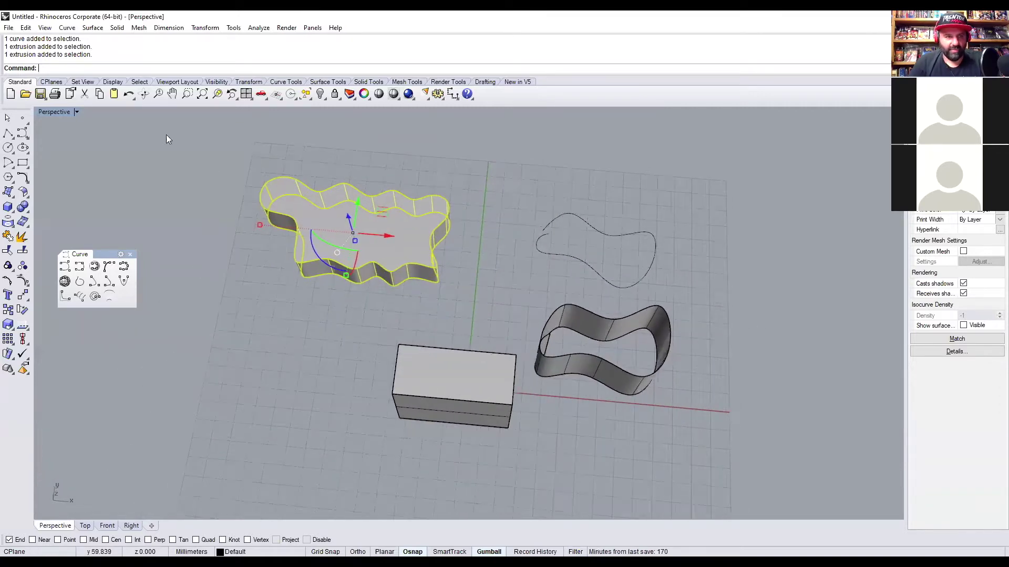
Return to the four-viewport layout and delete all the extrusions and curves.
{"action": "left_click", "coordinate": [246, 93]}
{"action": "scroll", "coordinate": [263, 204], "scroll_direction": "down", "scroll_amount": 4}
{"action": "left_click_drag", "start_coordinate": [332, 174], "coordinate": [173, 268]}
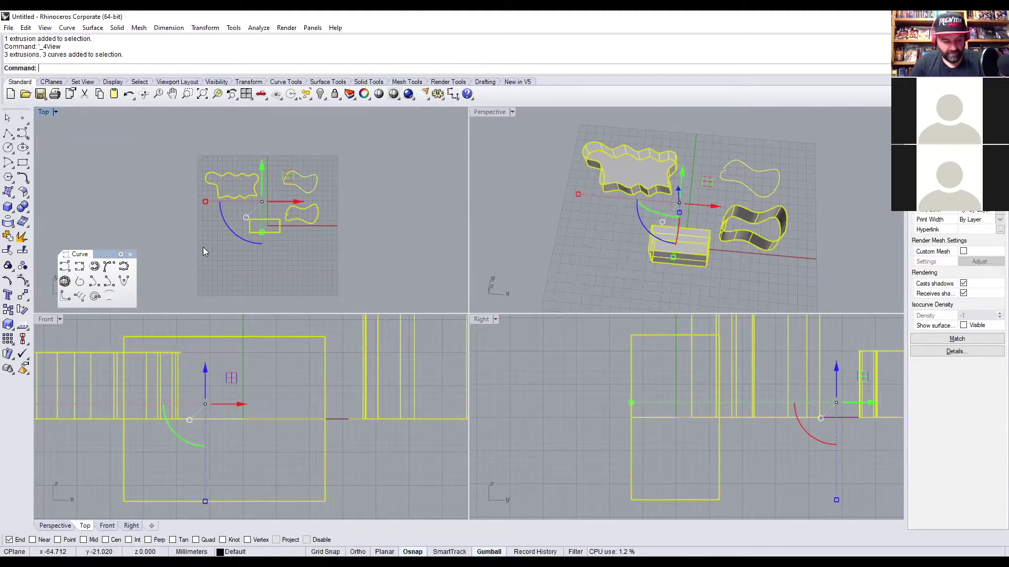
{"action": "key", "text": "Delete"}
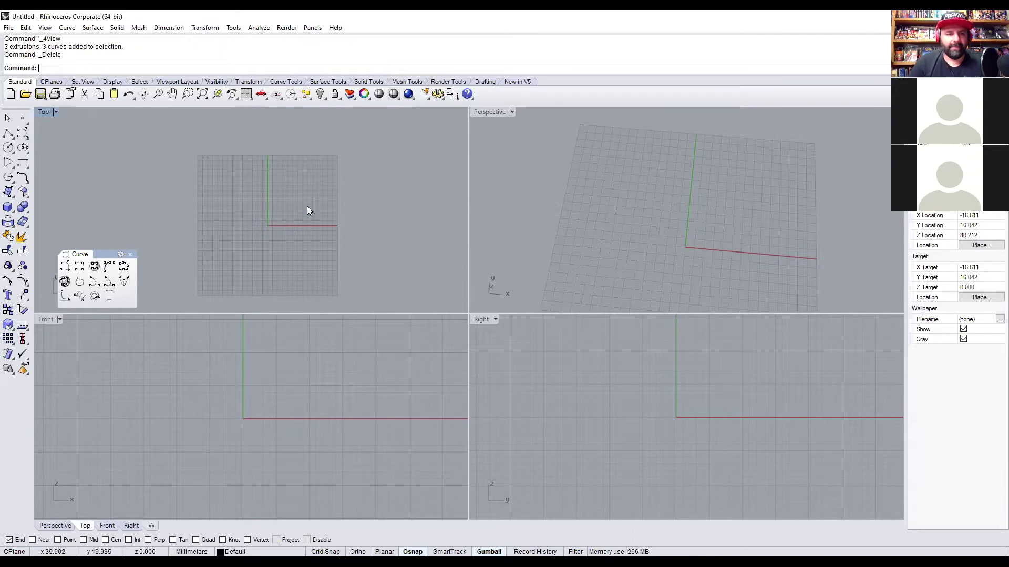
Insert the sword image with PictureFrame as a large square aligned to the grid axes in the maximized Top view.
{"action": "right_click_drag", "start_coordinate": [307, 206], "coordinate": [296, 191]}
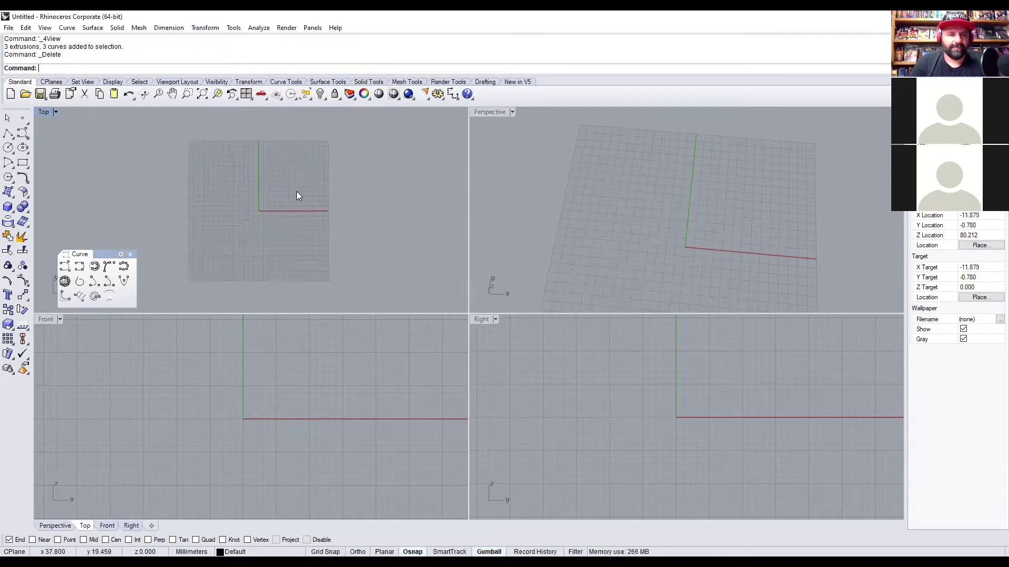
{"action": "double_click", "coordinate": [44, 112]}
{"action": "right_click_drag", "start_coordinate": [408, 259], "coordinate": [355, 243]}
{"action": "scroll", "coordinate": [428, 283], "scroll_direction": "up", "scroll_amount": 2}
{"action": "right_click_drag", "start_coordinate": [428, 284], "coordinate": [426, 294]}
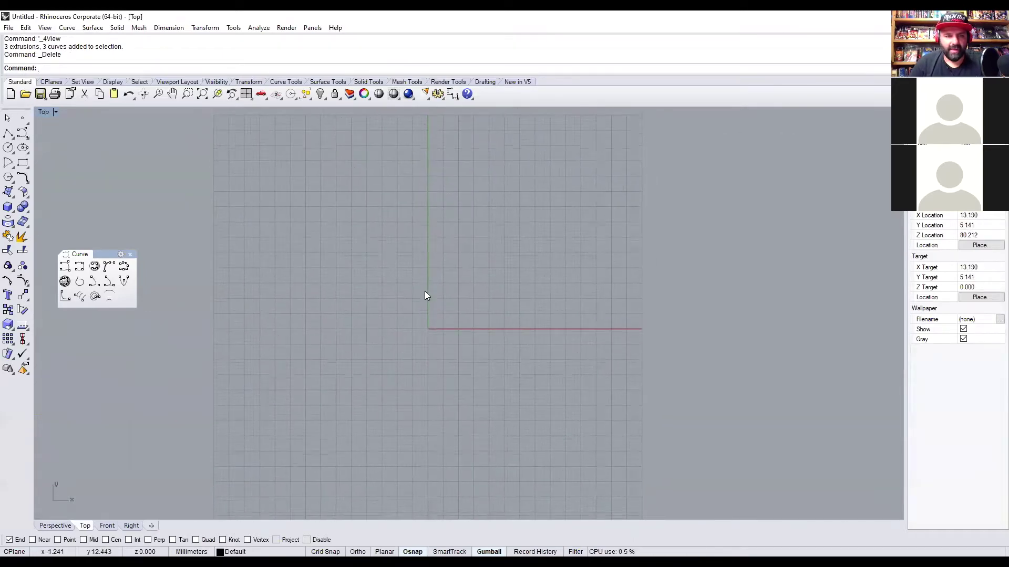
{"action": "middle_click", "coordinate": [85, 154]}
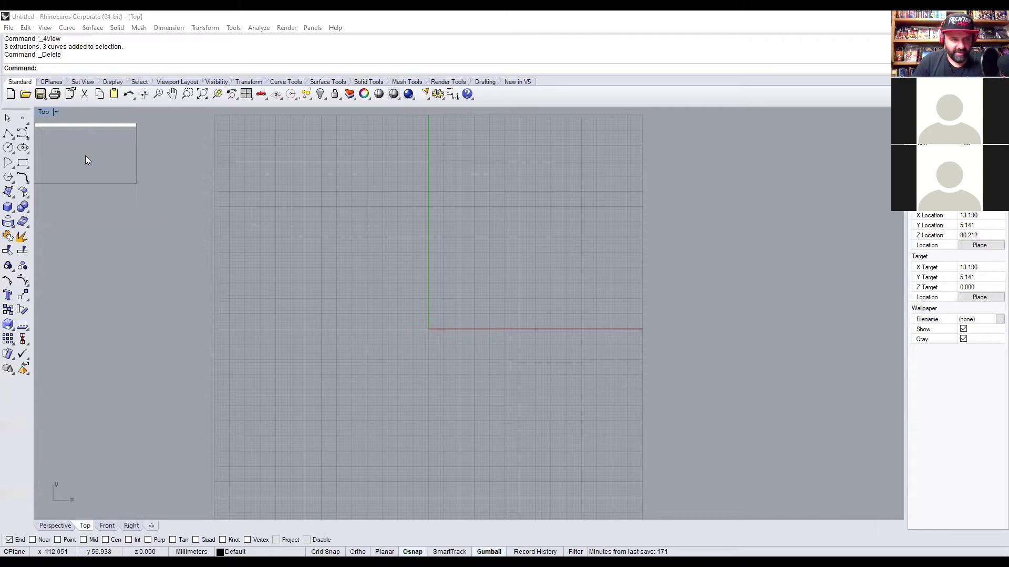
{"action": "left_click", "coordinate": [11, 196]}
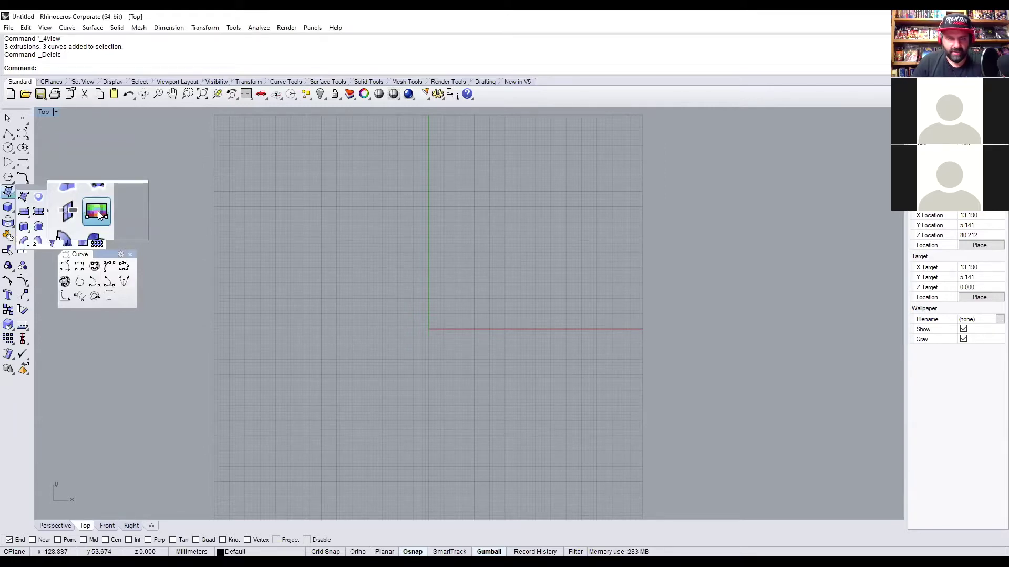
{"action": "left_click", "coordinate": [98, 213]}
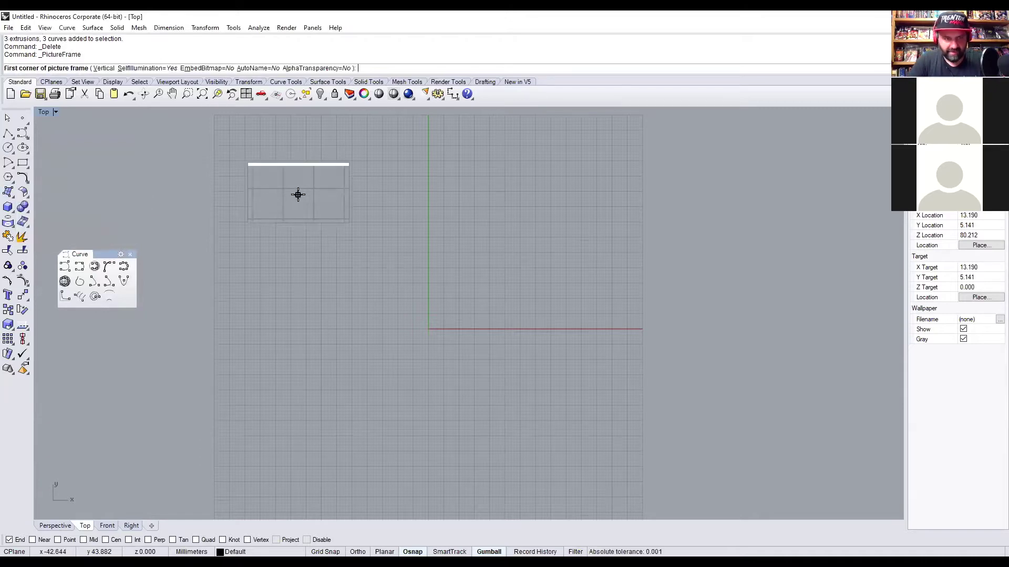
{"action": "left_click", "coordinate": [299, 178]}
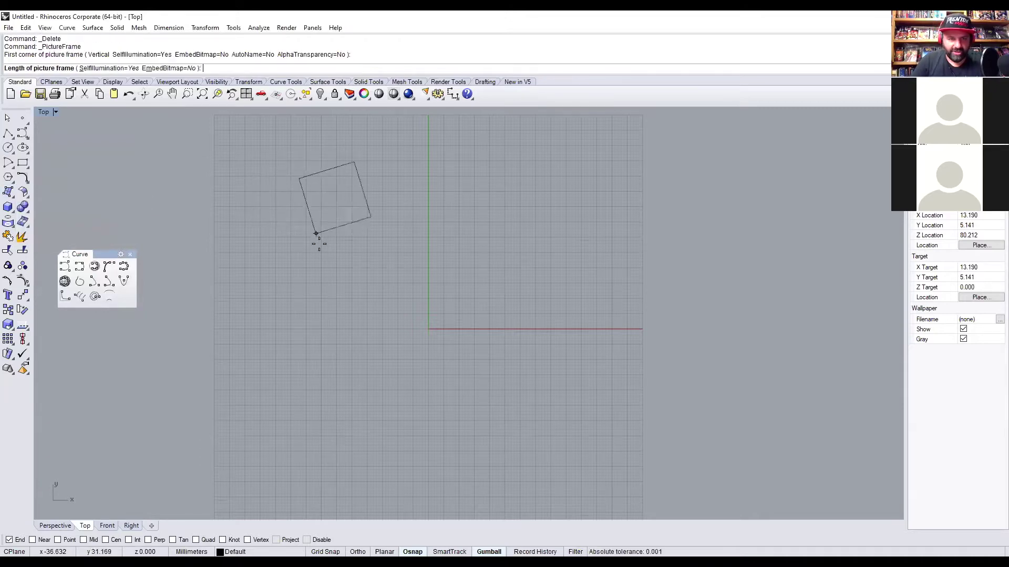
{"action": "key", "text": "F8"}
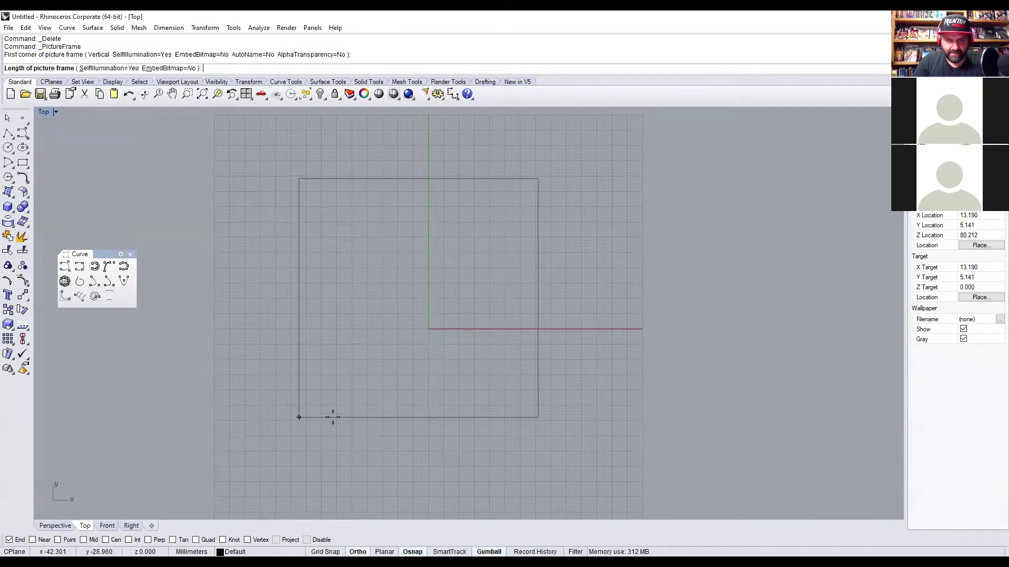
{"action": "left_click", "coordinate": [344, 453]}
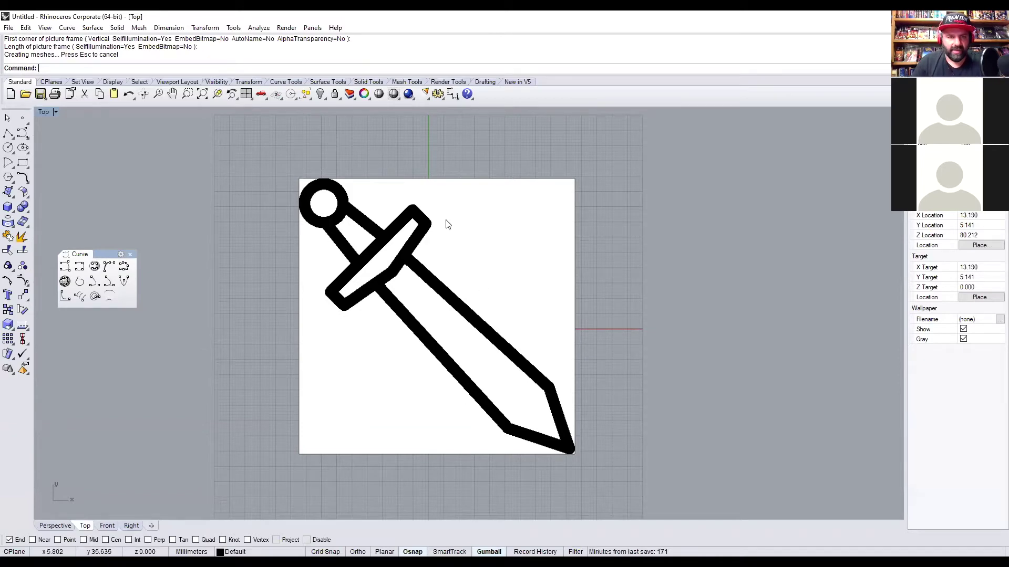
Nudge the sword picture slightly upward and lock it with the Lock command.
{"action": "mouse_move", "coordinate": [473, 240]}
{"action": "left_mouse_down"}
{"action": "mouse_move", "coordinate": [430, 247]}
{"action": "mouse_move", "coordinate": [522, 307]}
{"action": "mouse_move", "coordinate": [541, 226]}
{"action": "mouse_move", "coordinate": [472, 239]}
{"action": "left_mouse_up"}
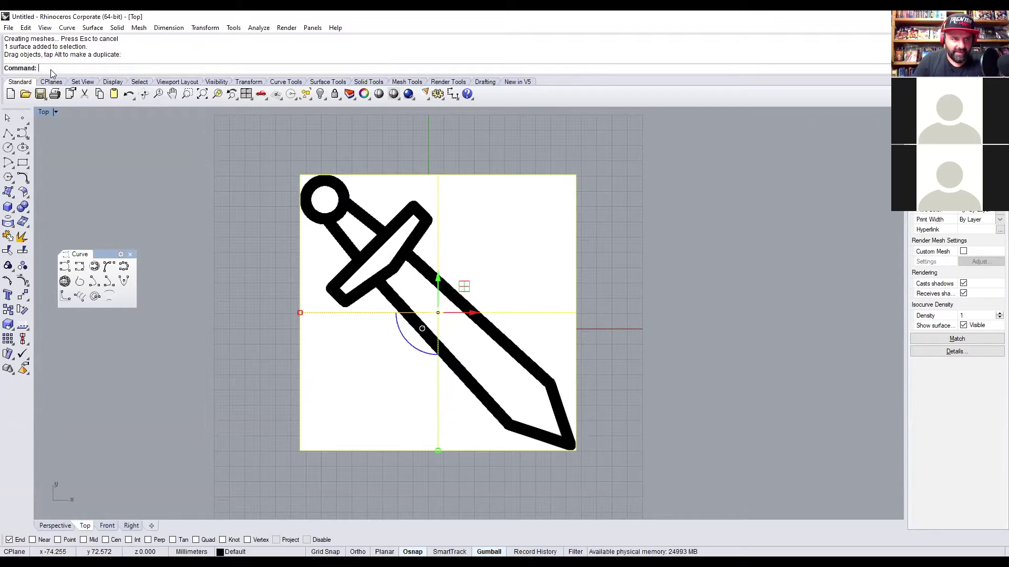
{"action": "type", "text": "Lock"}
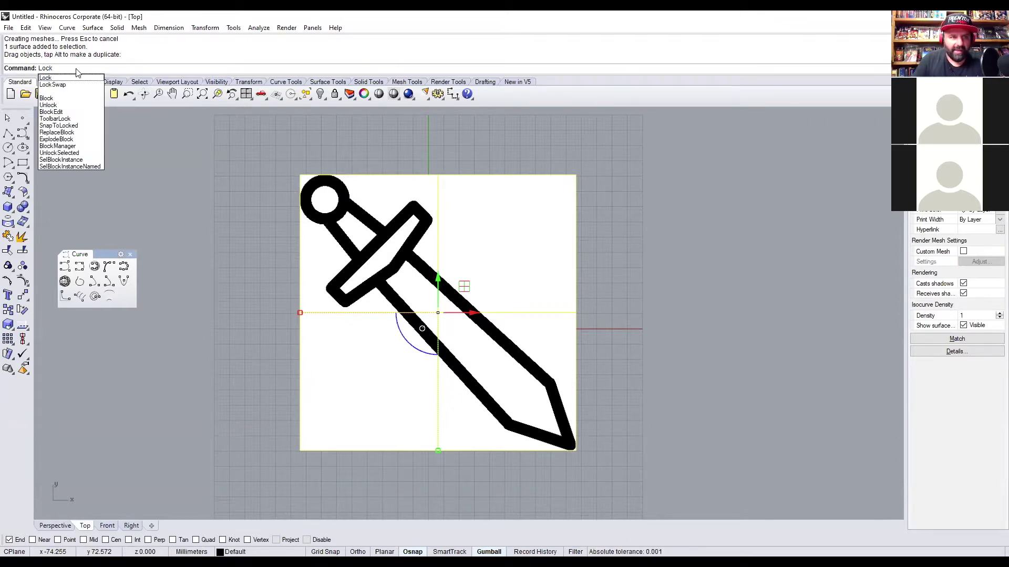
{"action": "left_click", "coordinate": [53, 79]}
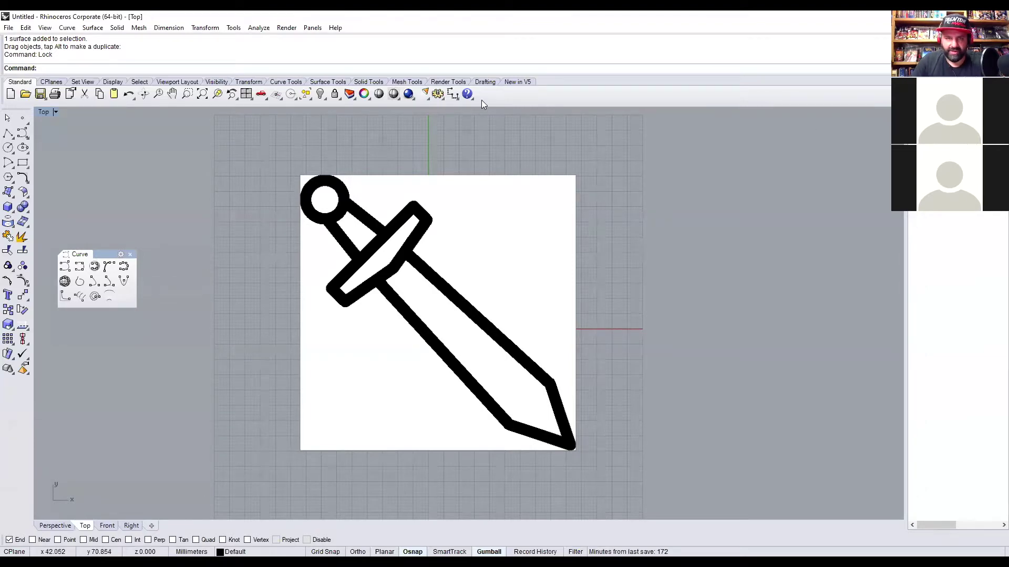
Open the layer settings and set the layer color to Aquamarine.
{"action": "left_click", "coordinate": [350, 98]}
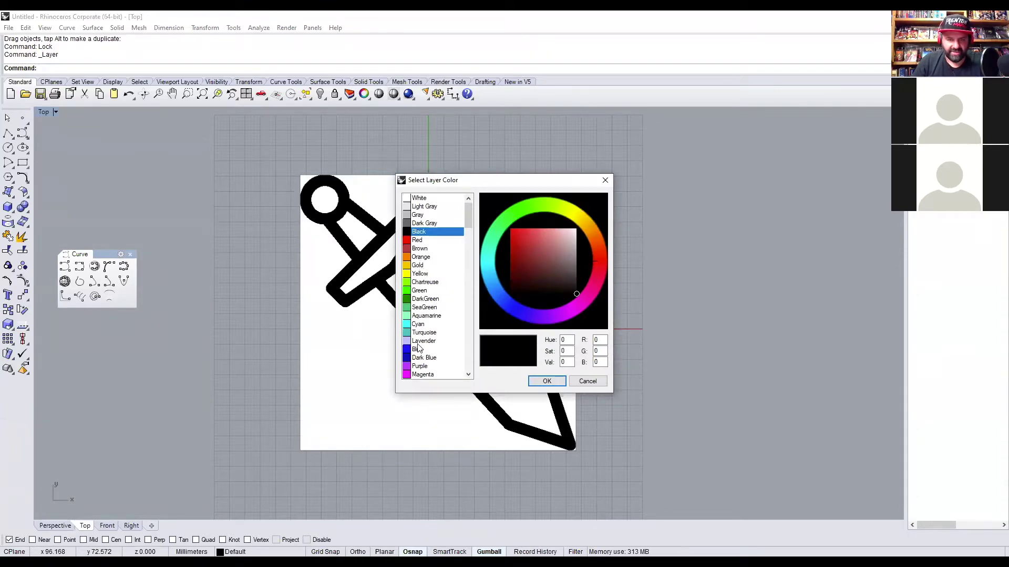
{"action": "left_click", "coordinate": [410, 374]}
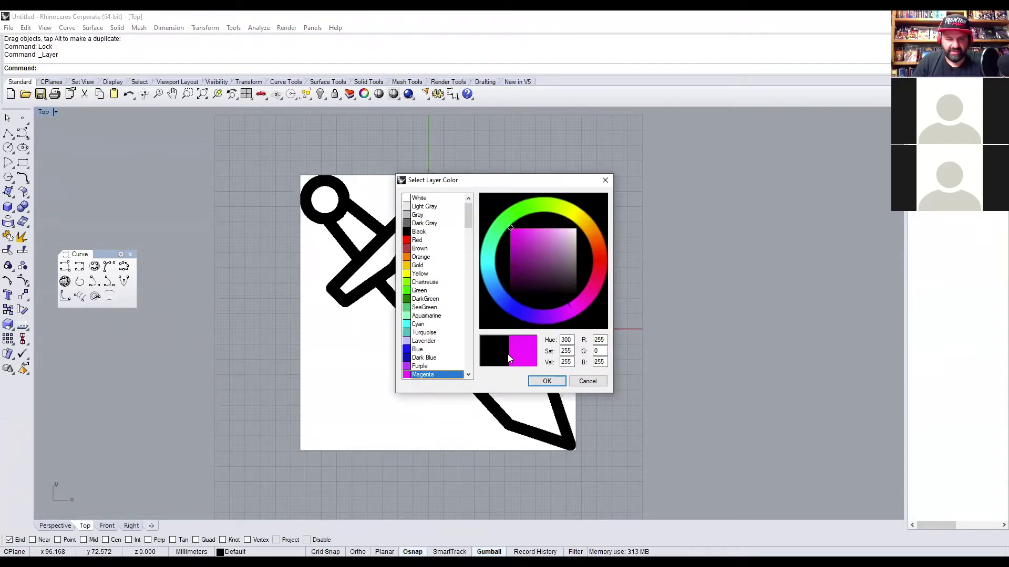
{"action": "left_click", "coordinate": [418, 325]}
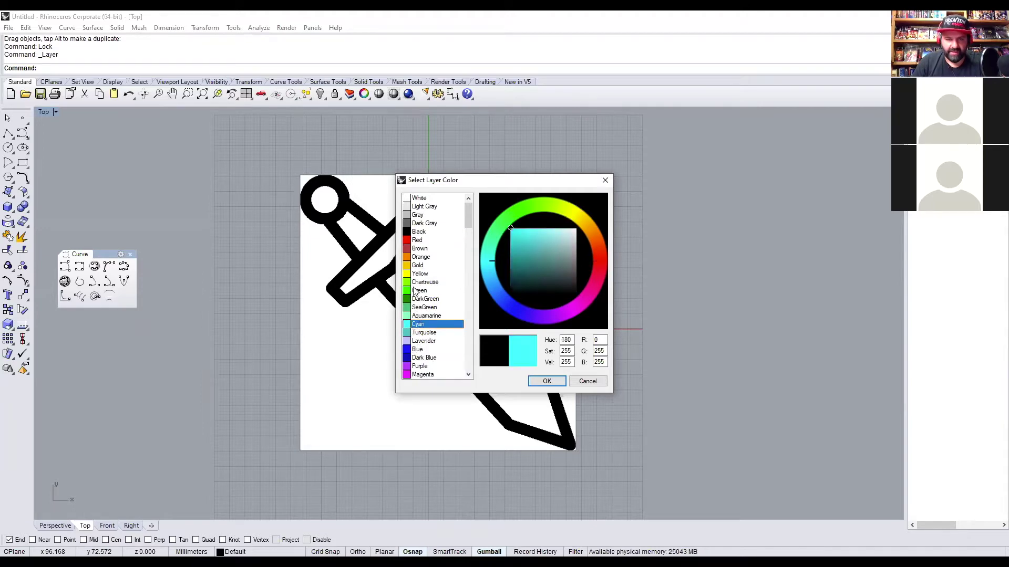
{"action": "mouse_move", "coordinate": [467, 225]}
{"action": "left_mouse_down"}
{"action": "mouse_move", "coordinate": [467, 279]}
{"action": "mouse_move", "coordinate": [470, 224]}
{"action": "mouse_move", "coordinate": [458, 270]}
{"action": "mouse_move", "coordinate": [468, 236]}
{"action": "left_mouse_up"}
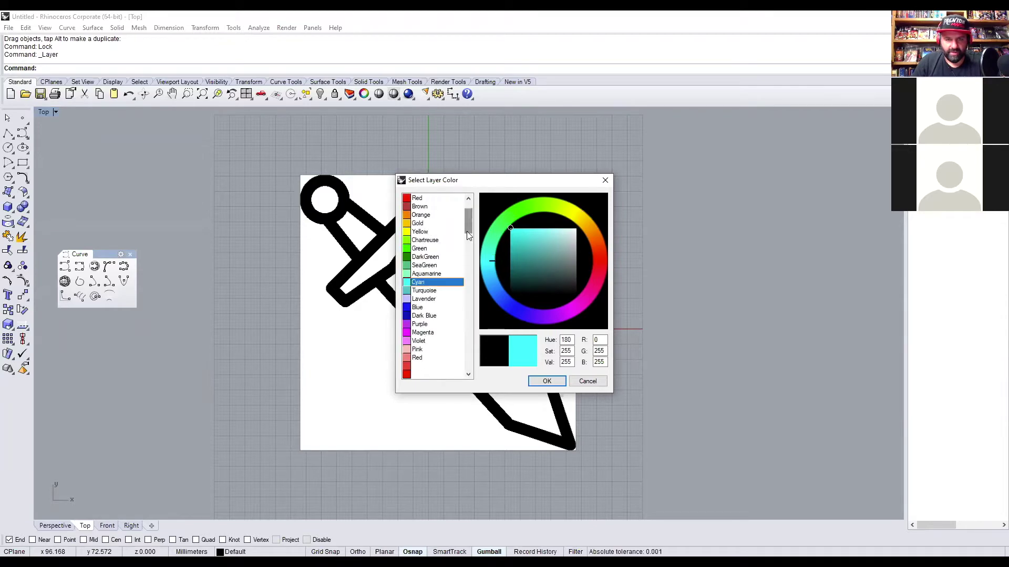
{"action": "left_click", "coordinate": [423, 275]}
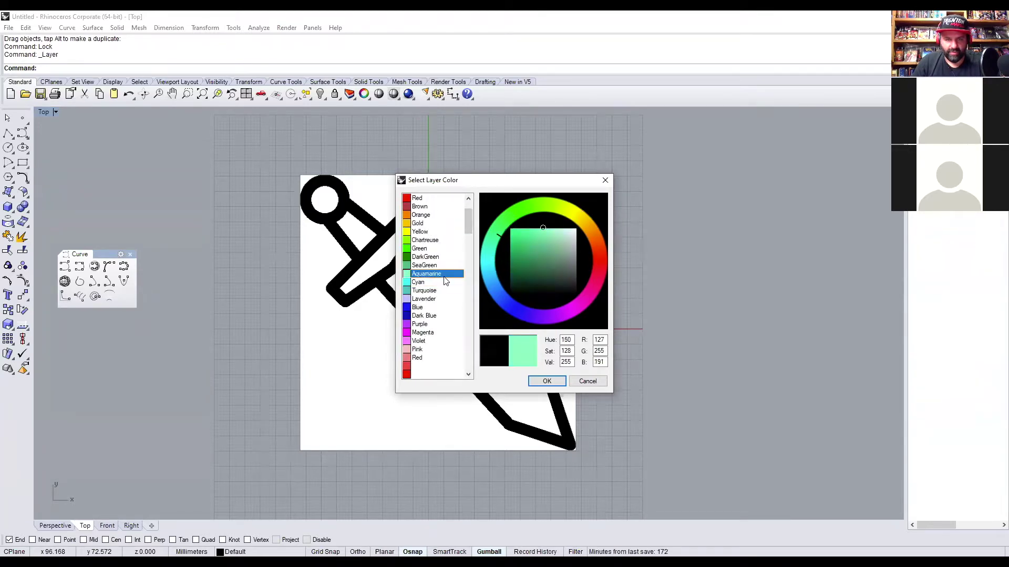
{"action": "left_click", "coordinate": [546, 382]}
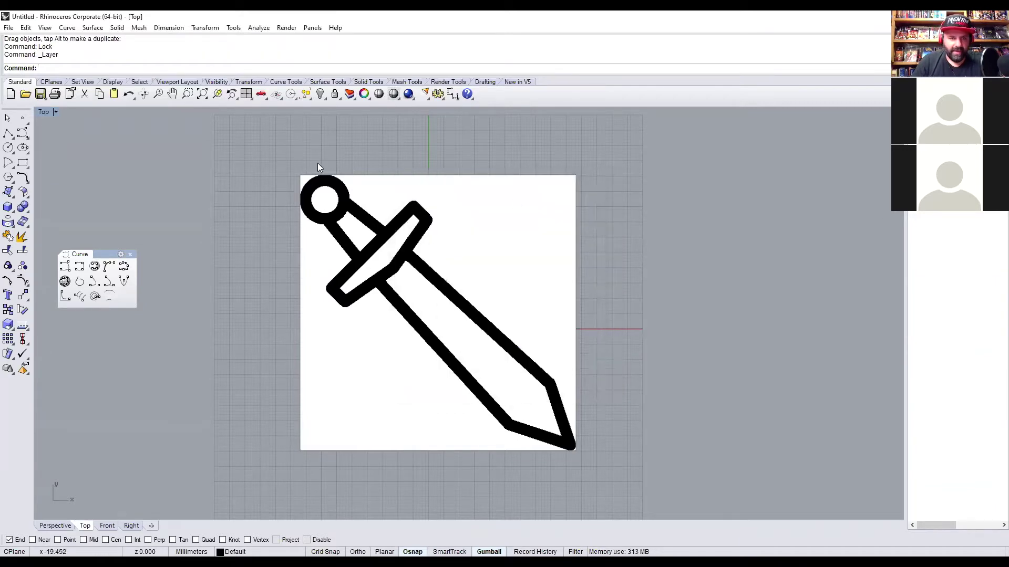
{"action": "middle_click", "coordinate": [139, 165]}
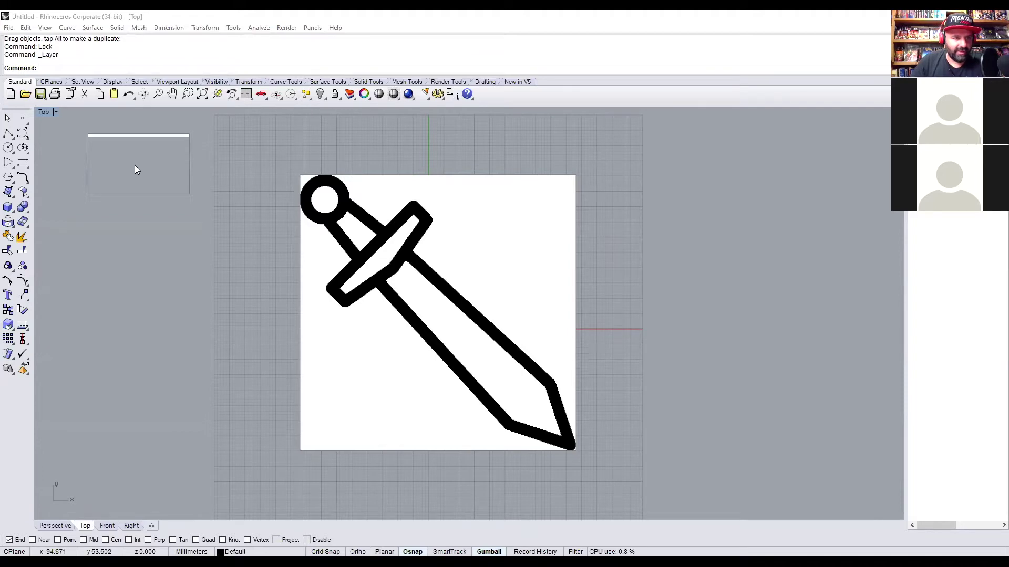
{"action": "left_click", "coordinate": [23, 135]}
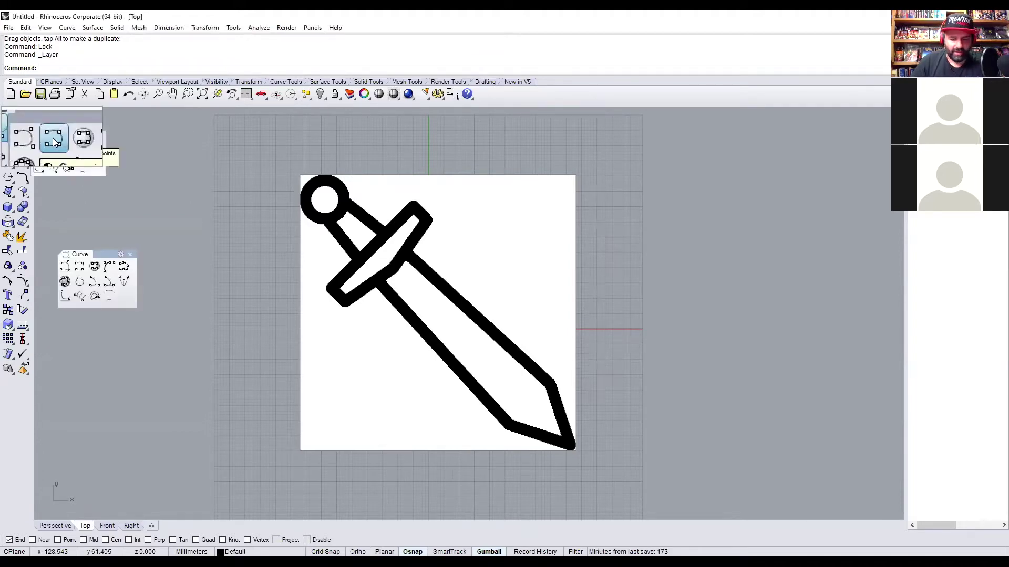
{"action": "left_click", "coordinate": [52, 137]}
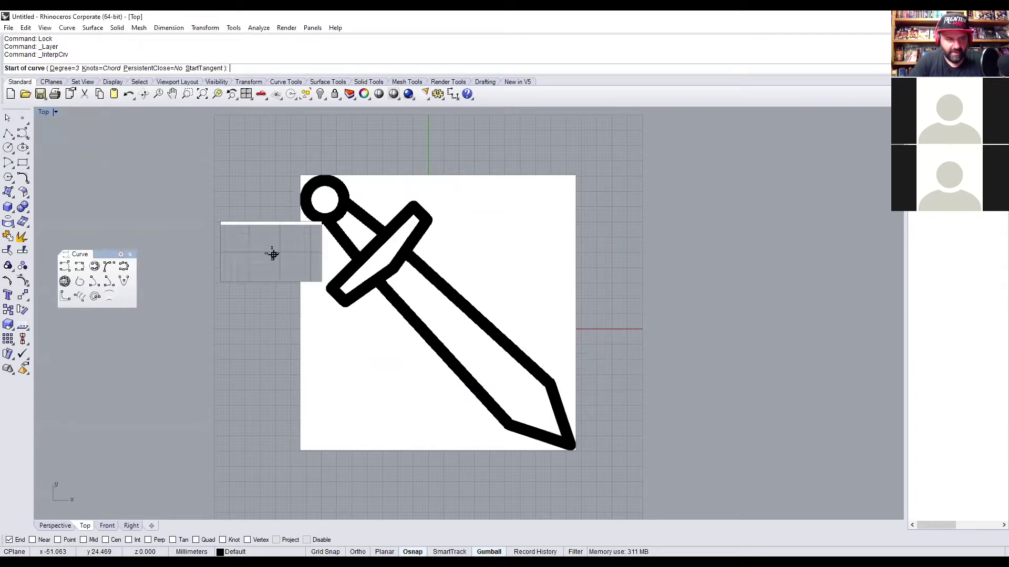
{"action": "left_click", "coordinate": [23, 135]}
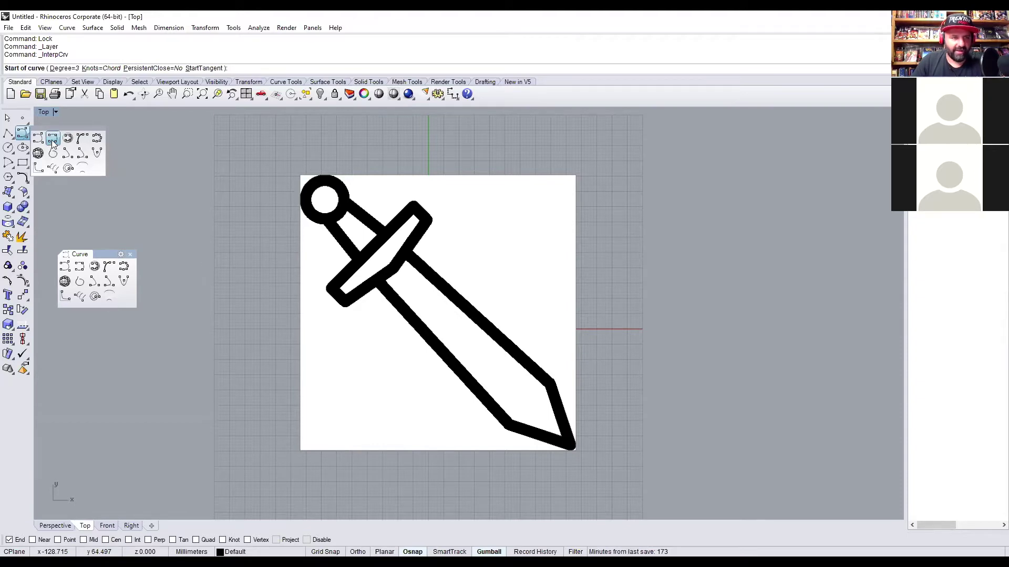
{"action": "left_click", "coordinate": [53, 138]}
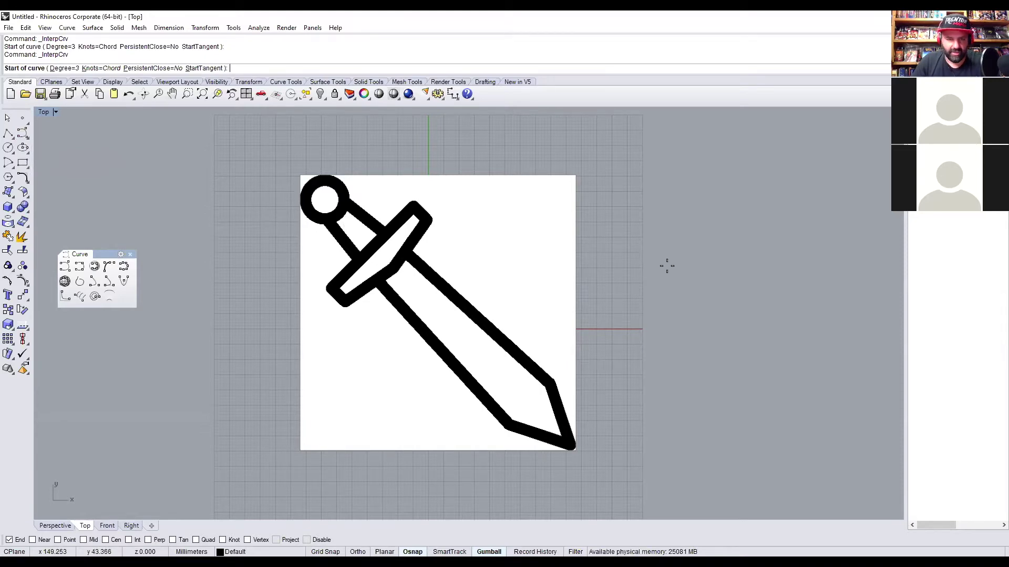
{"action": "scroll", "coordinate": [419, 263], "scroll_direction": "up", "scroll_amount": 4}
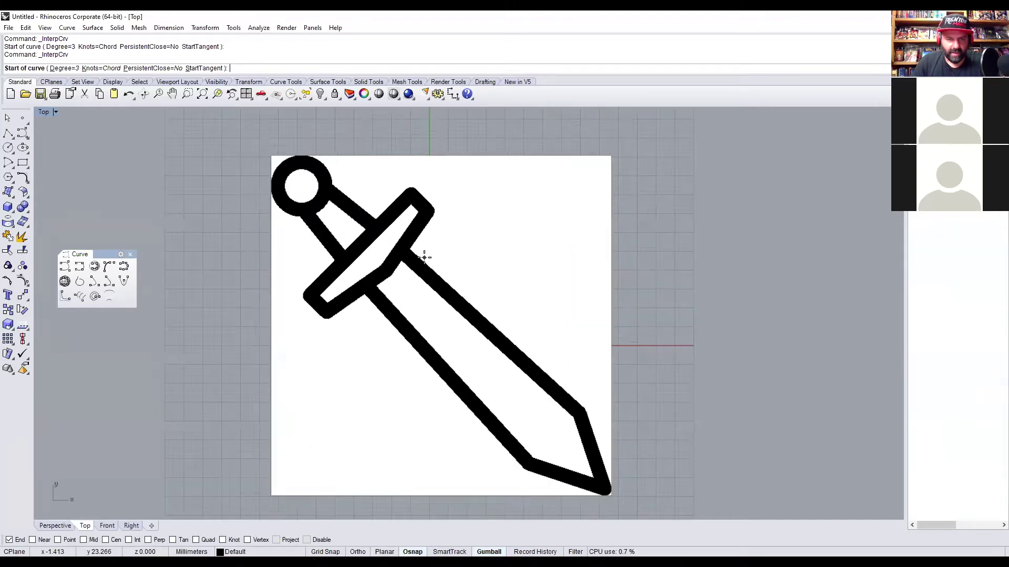
{"action": "scroll", "coordinate": [421, 259], "scroll_direction": "down", "scroll_amount": 4}
{"action": "scroll", "coordinate": [424, 258], "scroll_direction": "up", "scroll_amount": 6}
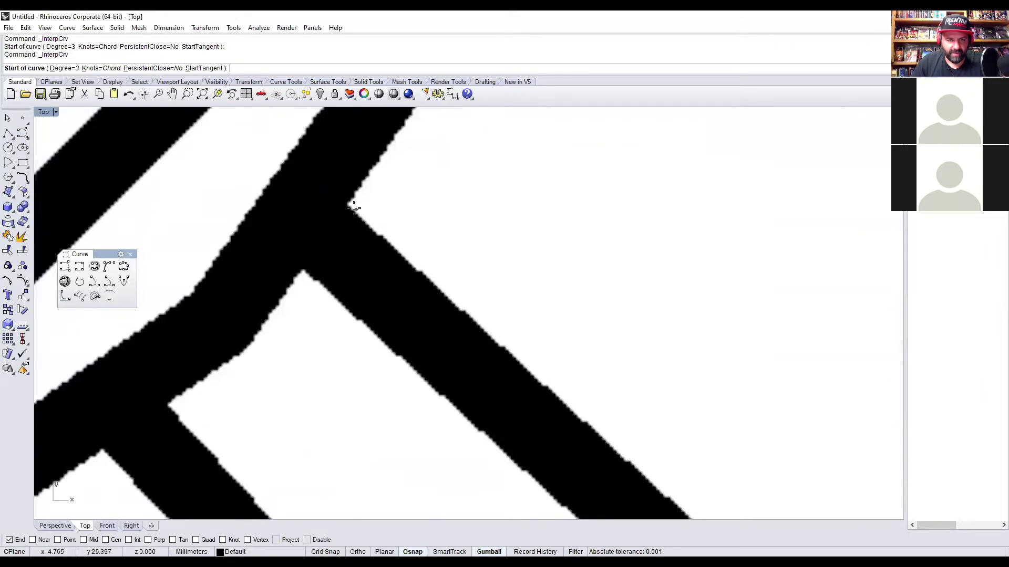
{"action": "left_click", "coordinate": [347, 205]}
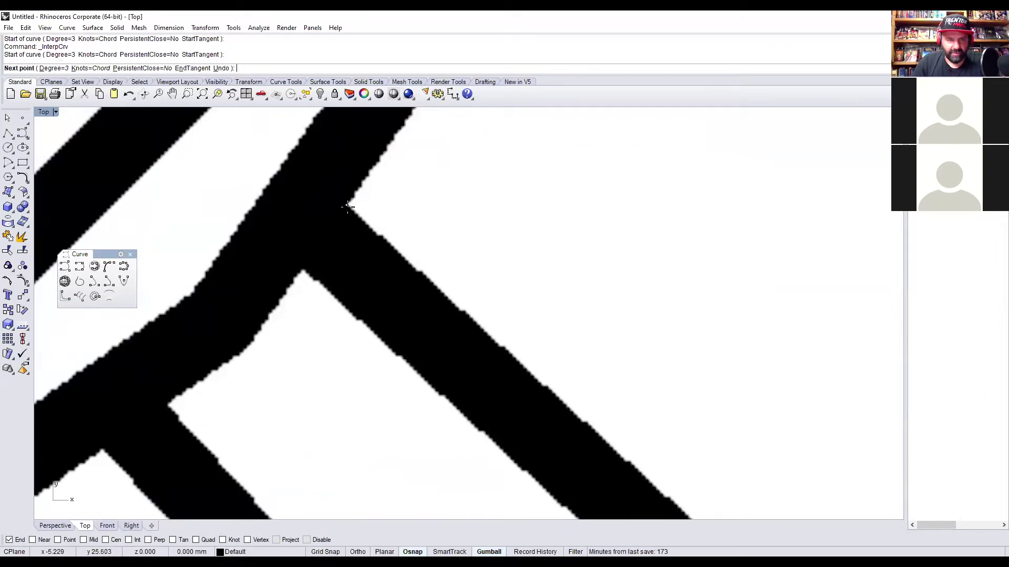
{"action": "scroll", "coordinate": [368, 245], "scroll_direction": "down", "scroll_amount": 1}
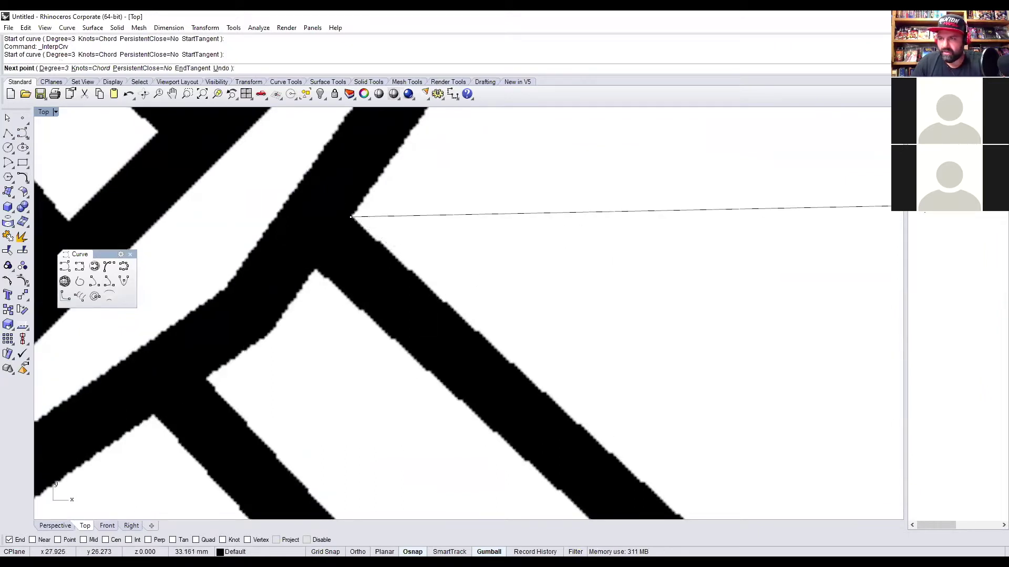
{"action": "key", "text": "Escape"}
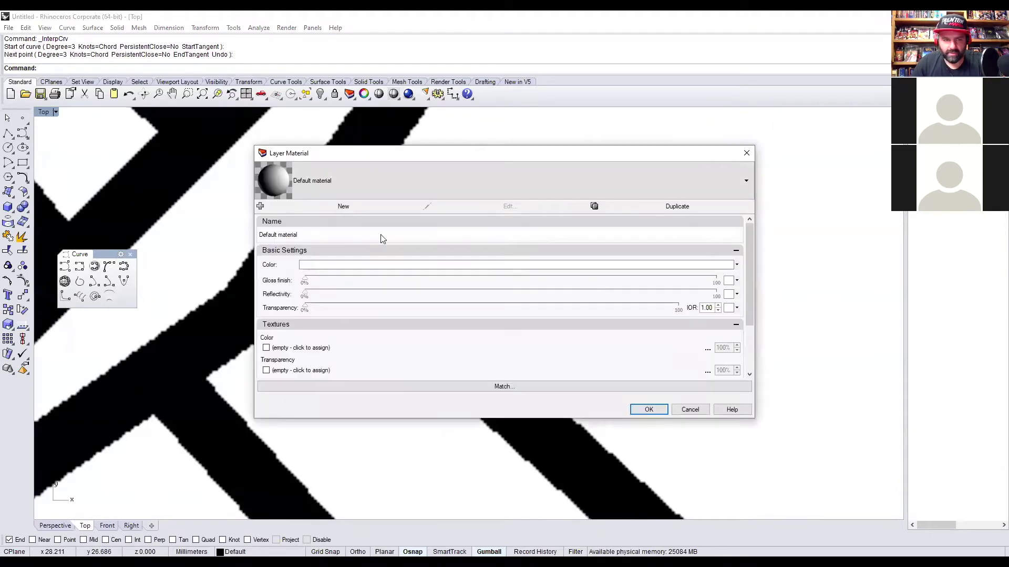
Dismiss the layer material settings without changes and make Layer 01 the current layer.
{"action": "scroll", "coordinate": [397, 327], "scroll_direction": "down", "scroll_amount": 3}
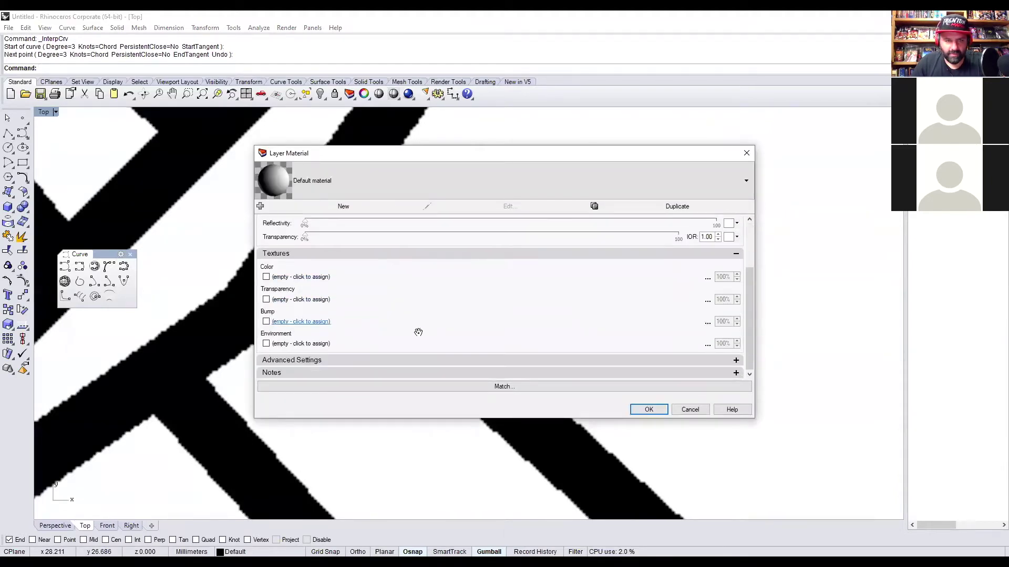
{"action": "left_click", "coordinate": [689, 410]}
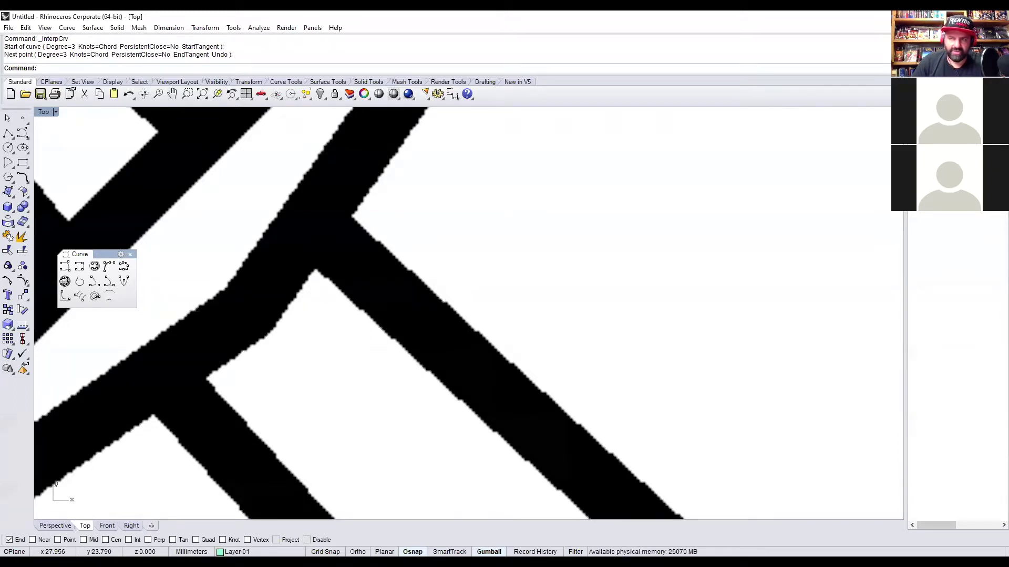
Start an interpolated curve at the outer corner where guard meets blade and place its next point along the blade's upper edge.
{"action": "left_click", "coordinate": [24, 136]}
{"action": "left_click", "coordinate": [53, 139]}
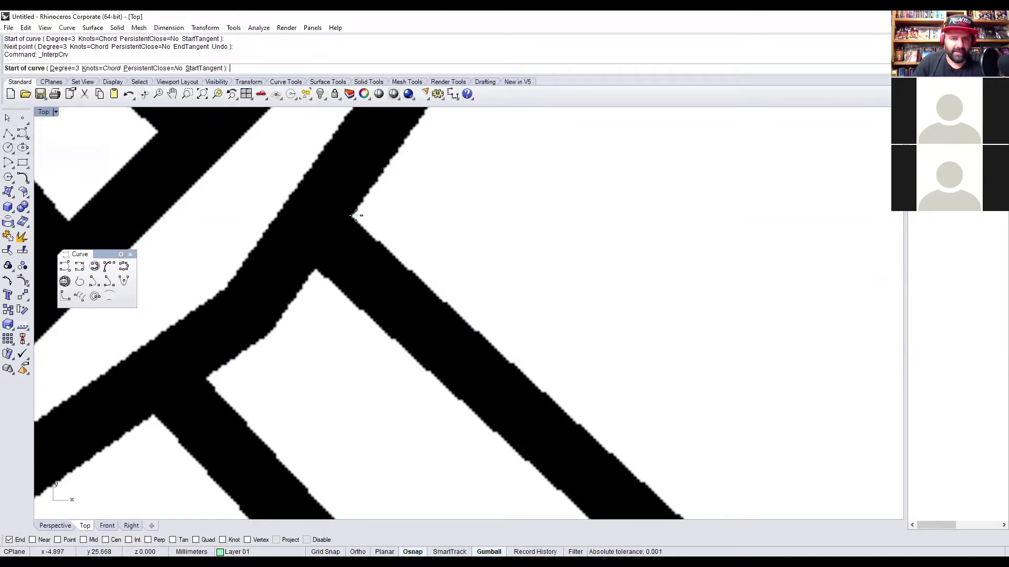
{"action": "left_click", "coordinate": [352, 216]}
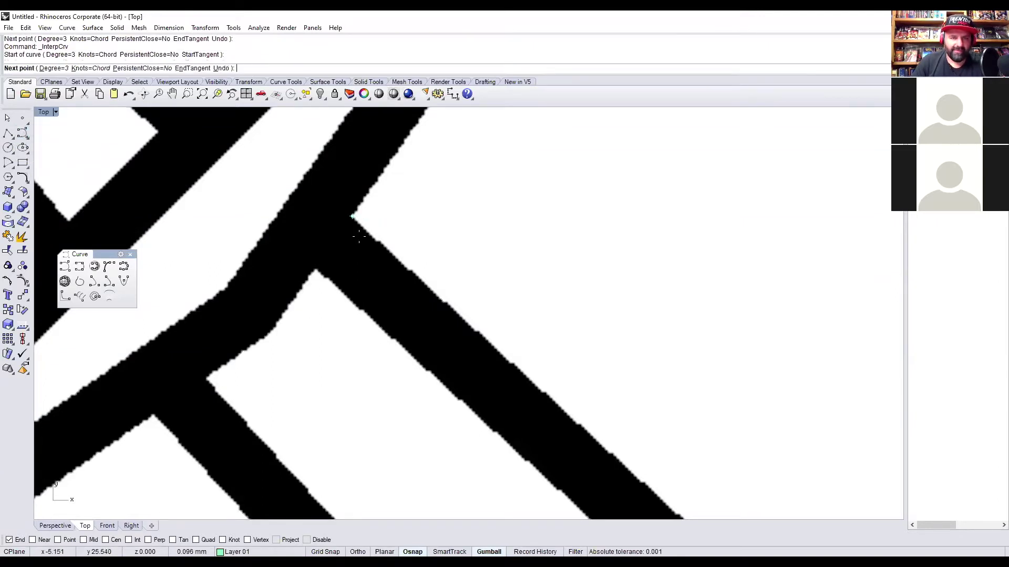
{"action": "scroll", "coordinate": [419, 293], "scroll_direction": "down", "scroll_amount": 2}
{"action": "right_click_drag", "start_coordinate": [419, 293], "coordinate": [331, 263]}
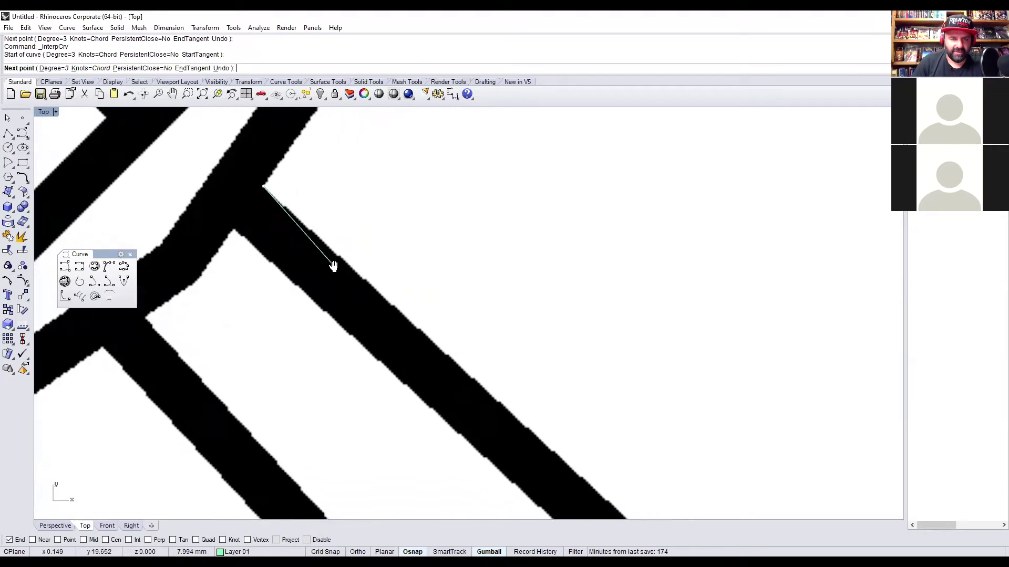
{"action": "right_click_drag", "start_coordinate": [394, 342], "coordinate": [313, 263]}
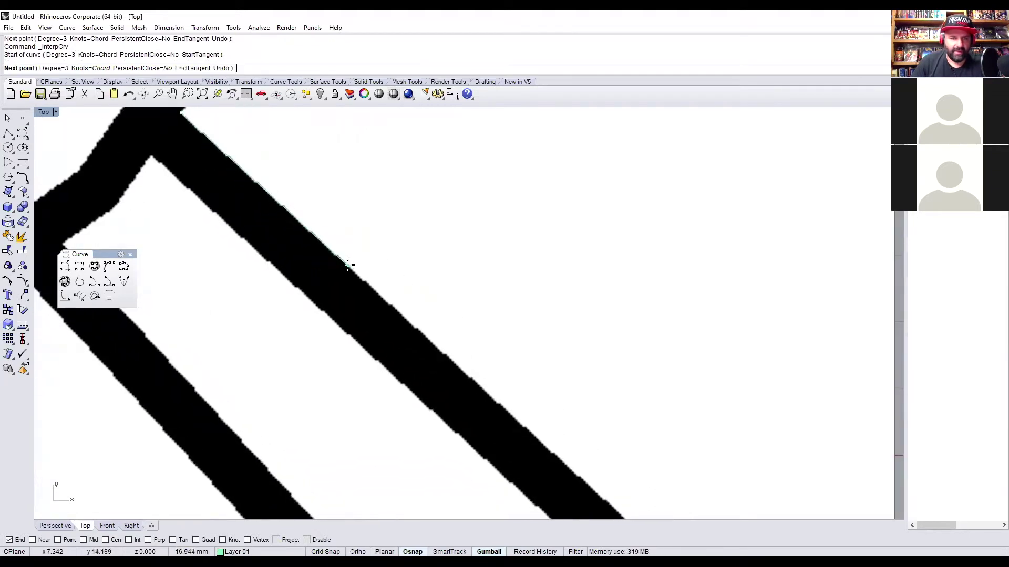
{"action": "left_click", "coordinate": [349, 263]}
Continue the interpolated curve down the blade's upper edge and end it at the shoulder where the blade turns toward the tip.
{"action": "right_click_drag", "start_coordinate": [499, 398], "coordinate": [377, 235]}
{"action": "left_click", "coordinate": [446, 337]}
{"action": "left_click", "coordinate": [385, 240]}
{"action": "right_click_drag", "start_coordinate": [487, 342], "coordinate": [414, 265]}
{"action": "left_click", "coordinate": [424, 270]}
{"action": "scroll", "coordinate": [424, 270], "scroll_direction": "down", "scroll_amount": 3}
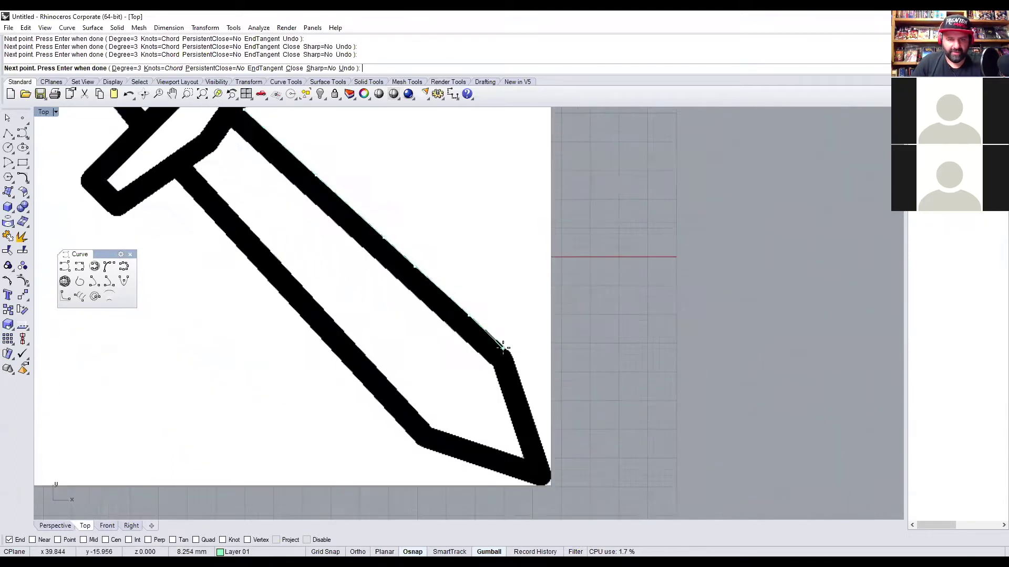
{"action": "scroll", "coordinate": [441, 292], "scroll_direction": "up", "scroll_amount": 3}
{"action": "left_click", "coordinate": [442, 293]}
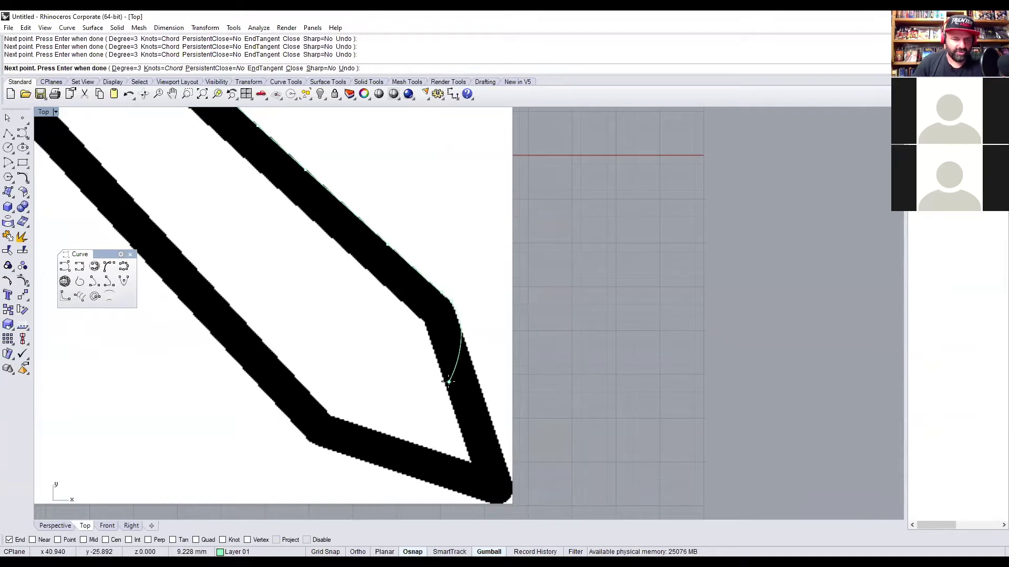
{"action": "key", "text": "Return"}
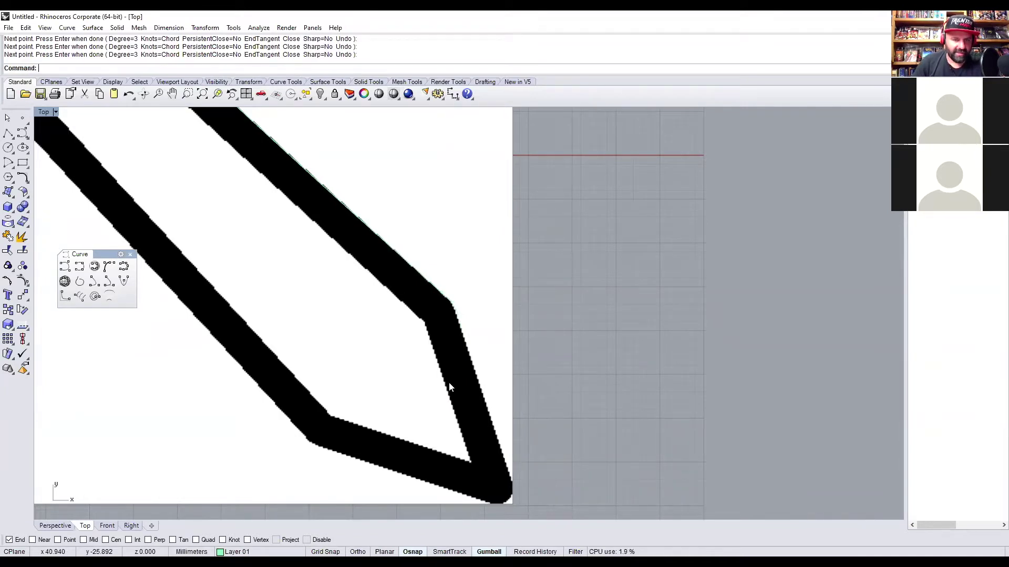
Select the traced upper-edge curve, then start another interpolated curve with the Point object snap enabled.
{"action": "scroll", "coordinate": [446, 326], "scroll_direction": "up", "scroll_amount": 10}
{"action": "left_click", "coordinate": [455, 278]}
{"action": "scroll", "coordinate": [433, 344], "scroll_direction": "down", "scroll_amount": 4}
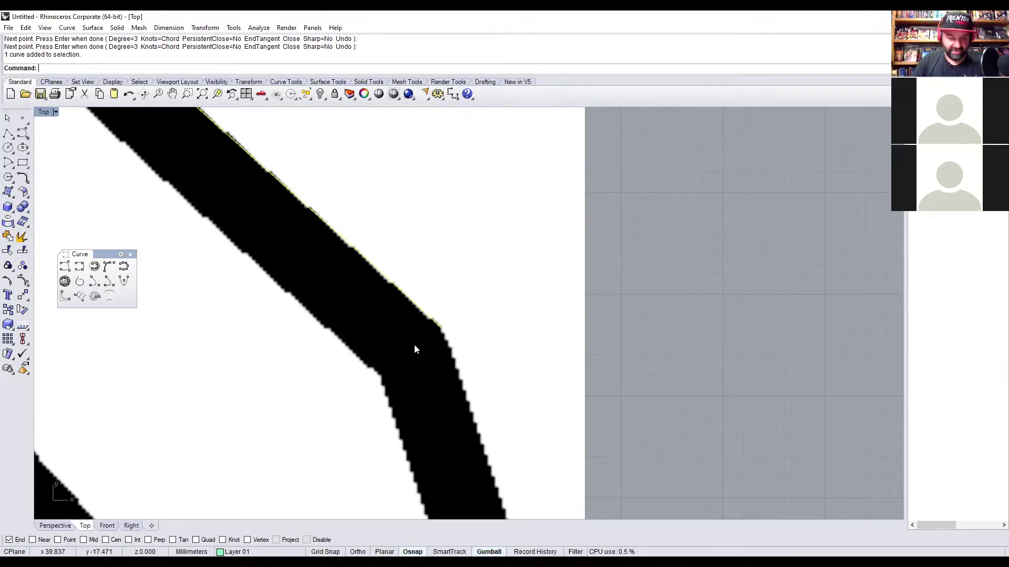
{"action": "left_click", "coordinate": [24, 136]}
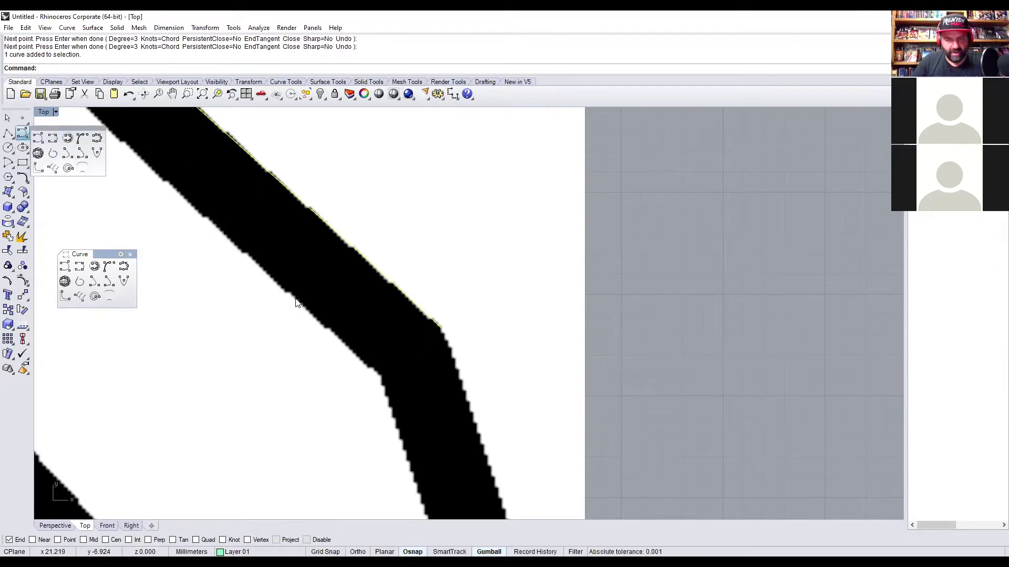
{"action": "right_click", "coordinate": [429, 415]}
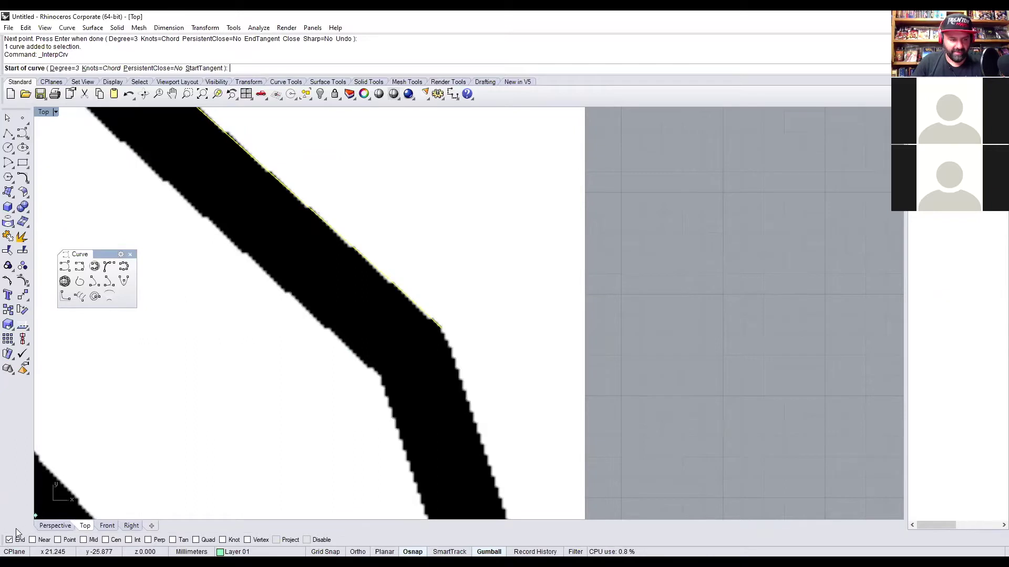
{"action": "left_click", "coordinate": [57, 540]}
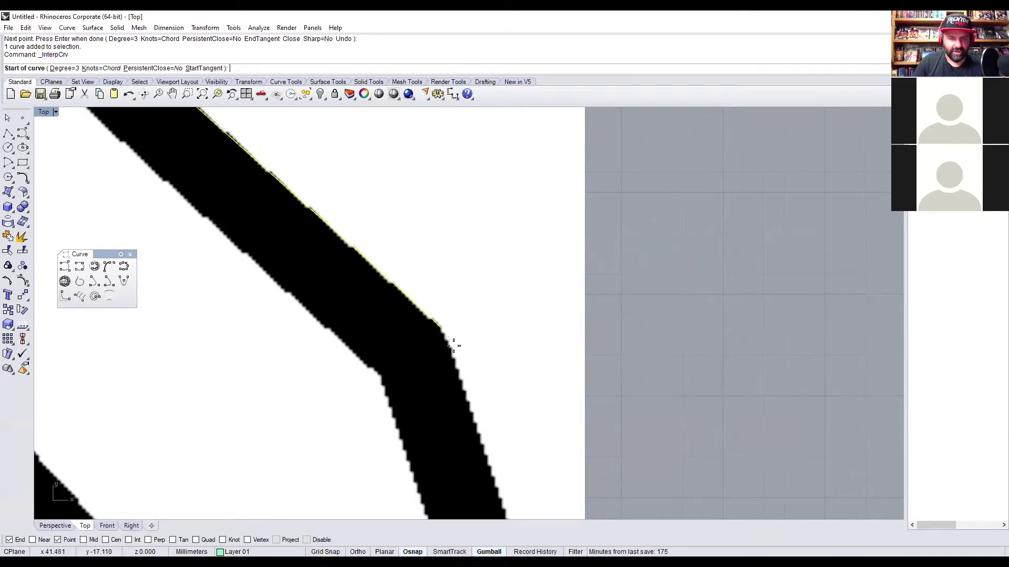
Start the new interpolated curve at the end of the upper-edge curve and place its next point just below the blade shoulder.
{"action": "scroll", "coordinate": [452, 346], "scroll_direction": "up", "scroll_amount": 3}
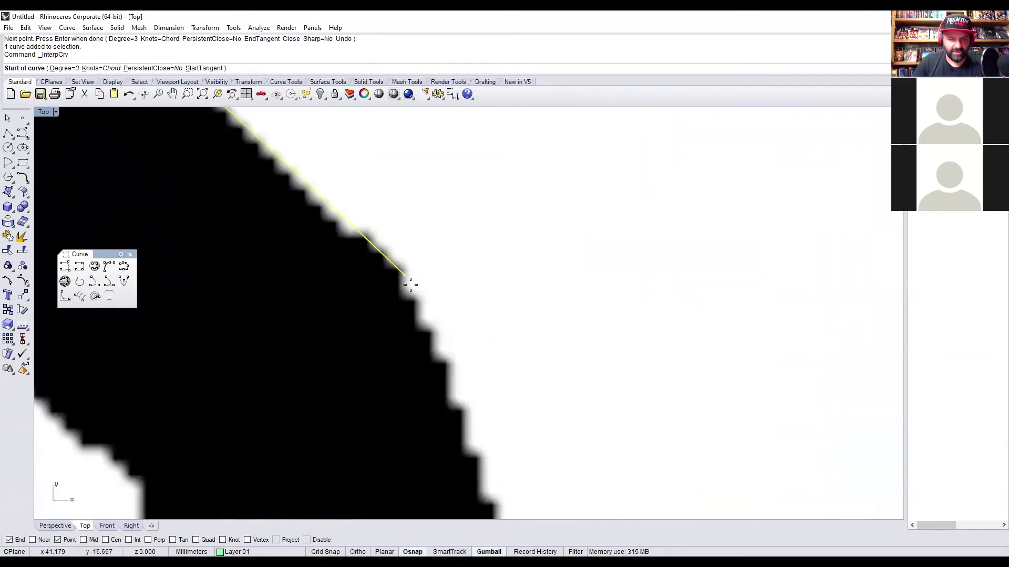
{"action": "middle_click", "coordinate": [441, 328]}
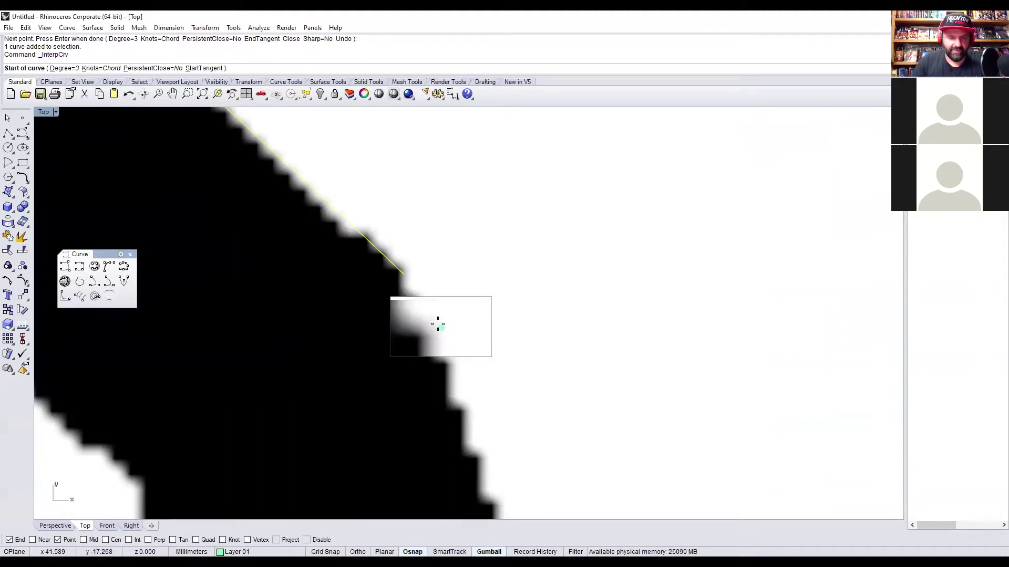
{"action": "left_click", "coordinate": [405, 279]}
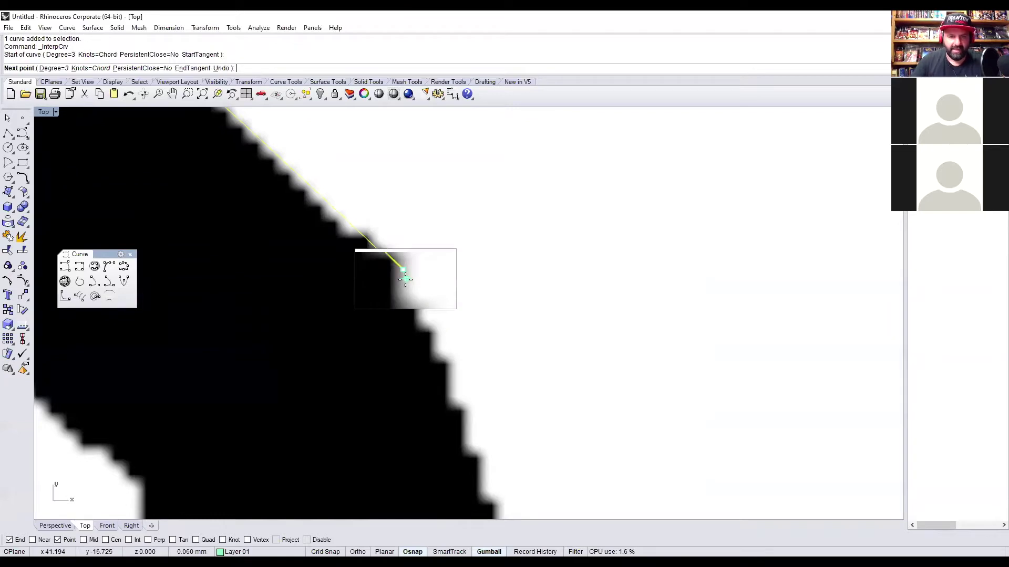
{"action": "scroll", "coordinate": [405, 279], "scroll_direction": "down", "scroll_amount": 3}
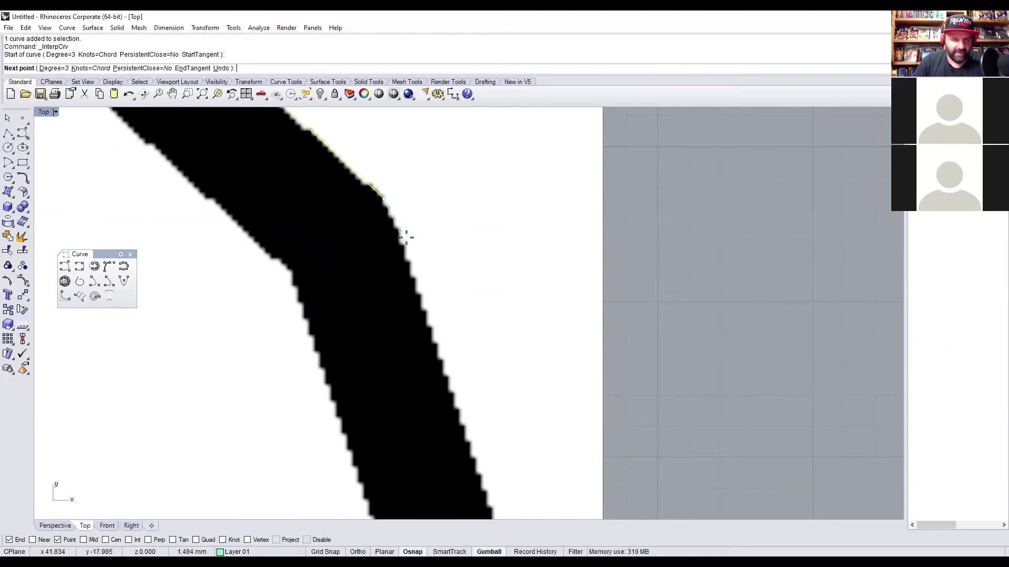
{"action": "left_click", "coordinate": [404, 244]}
{"action": "scroll", "coordinate": [405, 247], "scroll_direction": "down", "scroll_amount": 4}
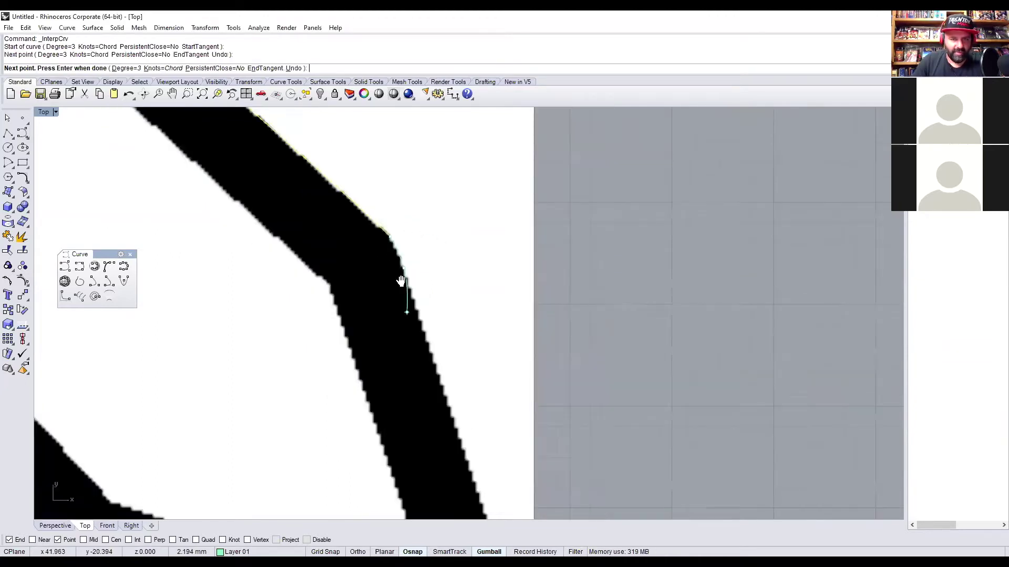
Trace the blade's outer edge from the shoulder down to the start of the rounded tip and finish the curve there.
{"action": "left_click", "coordinate": [393, 226]}
{"action": "key", "text": "Down"}
{"action": "key", "text": "Down"}
{"action": "key", "text": "Right"}
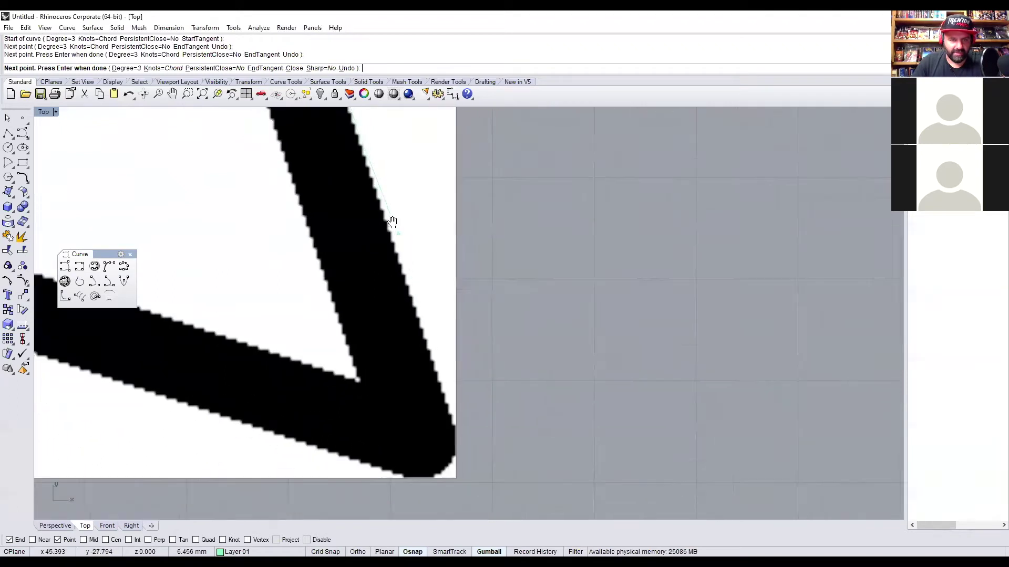
{"action": "left_click", "coordinate": [385, 223]}
{"action": "key", "text": "Down"}
{"action": "key", "text": "Down"}
{"action": "key", "text": "Right"}
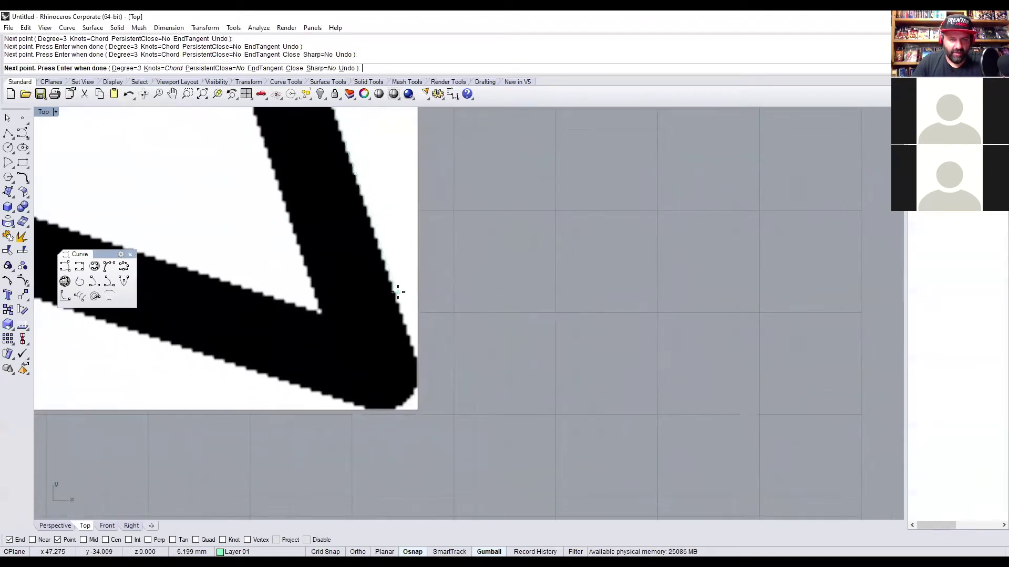
{"action": "left_click", "coordinate": [404, 334]}
{"action": "key", "text": "Return"}
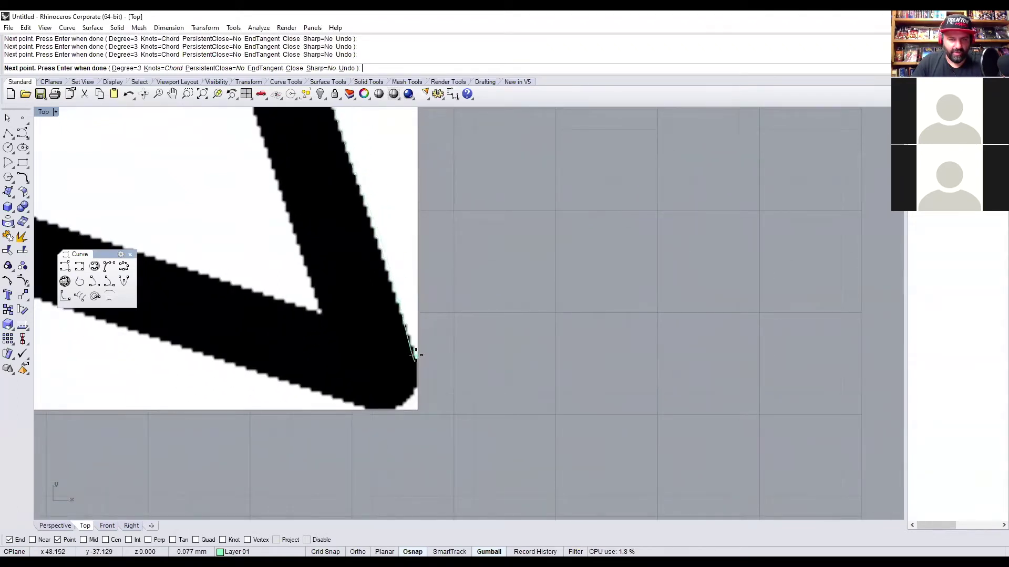
Trace the rounded sword tip with a separate interpolated curve ending on its underside, and select that curve.
{"action": "key", "text": "Down"}
{"action": "key", "text": "Down"}
{"action": "key", "text": "Right"}
{"action": "key", "text": "Return"}
{"action": "left_click", "coordinate": [400, 327]}
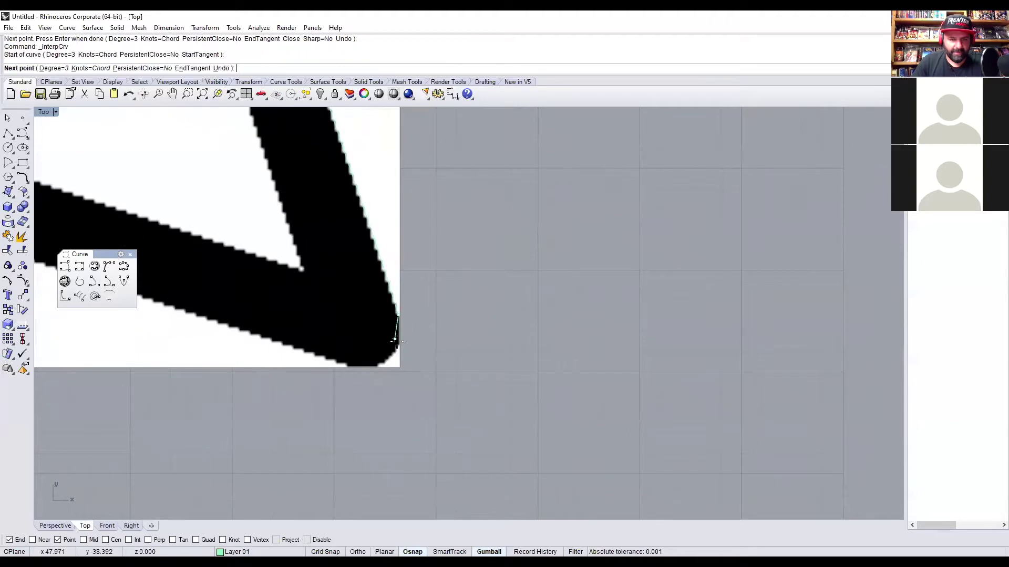
{"action": "left_click", "coordinate": [389, 353]}
{"action": "left_click", "coordinate": [388, 357]}
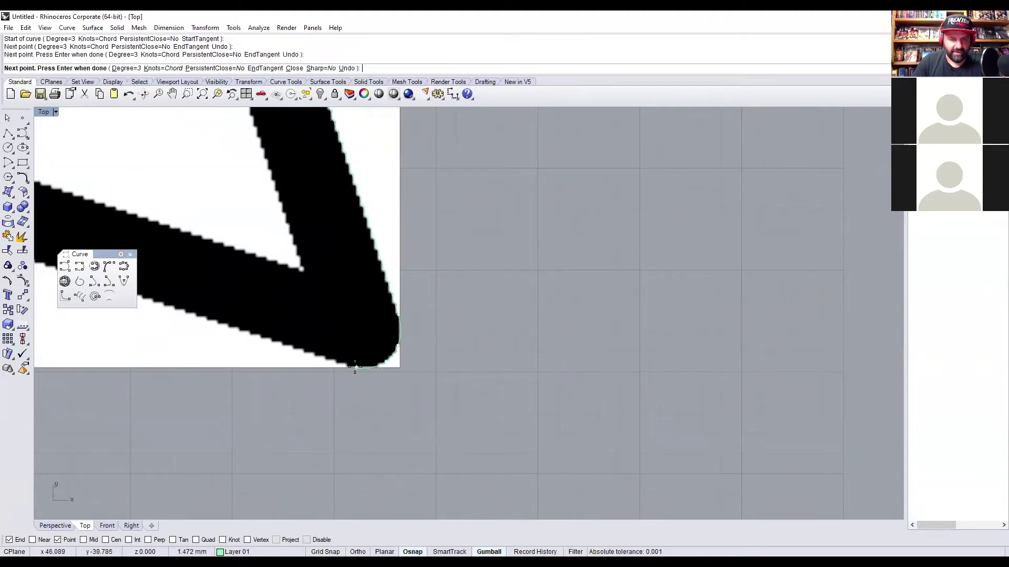
{"action": "left_click", "coordinate": [347, 365]}
{"action": "key", "text": "Return"}
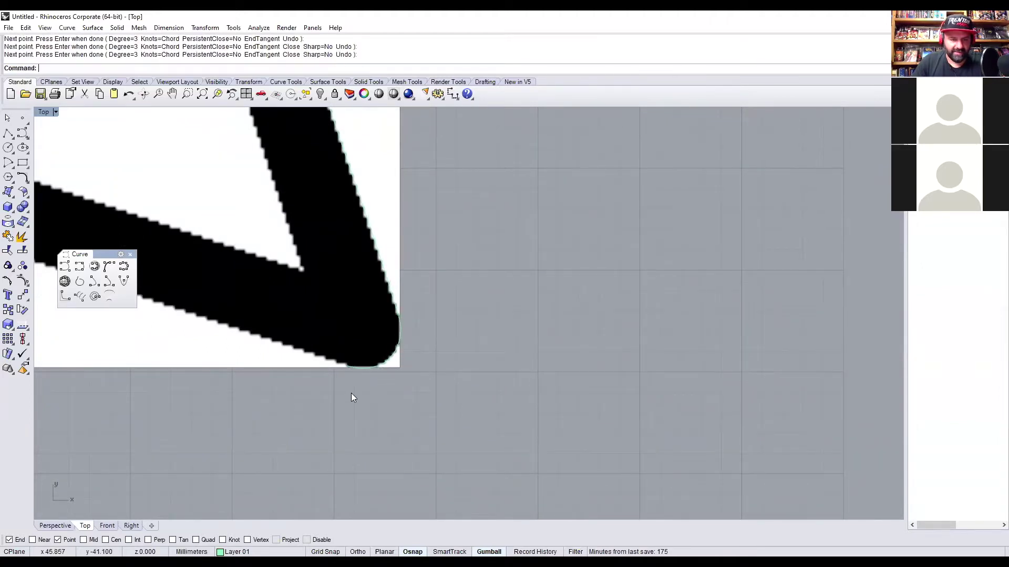
{"action": "scroll", "coordinate": [351, 381], "scroll_direction": "up", "scroll_amount": 3}
{"action": "left_click", "coordinate": [369, 348]}
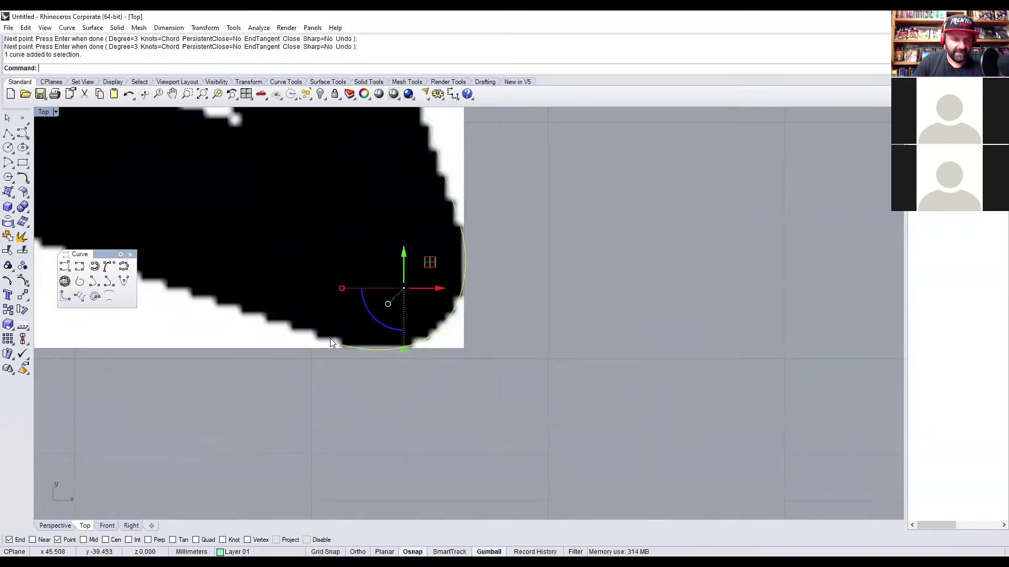
Trace the blade's lower tip edge with an interpolated curve from the end of the rounded tip to the lower shoulder.
{"action": "right_click", "coordinate": [330, 366]}
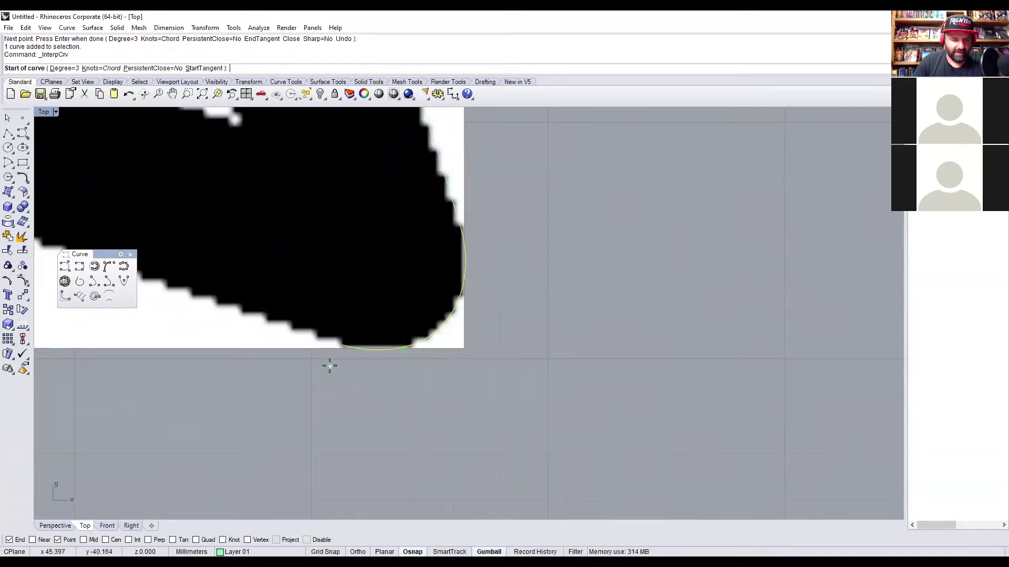
{"action": "left_click", "coordinate": [342, 347]}
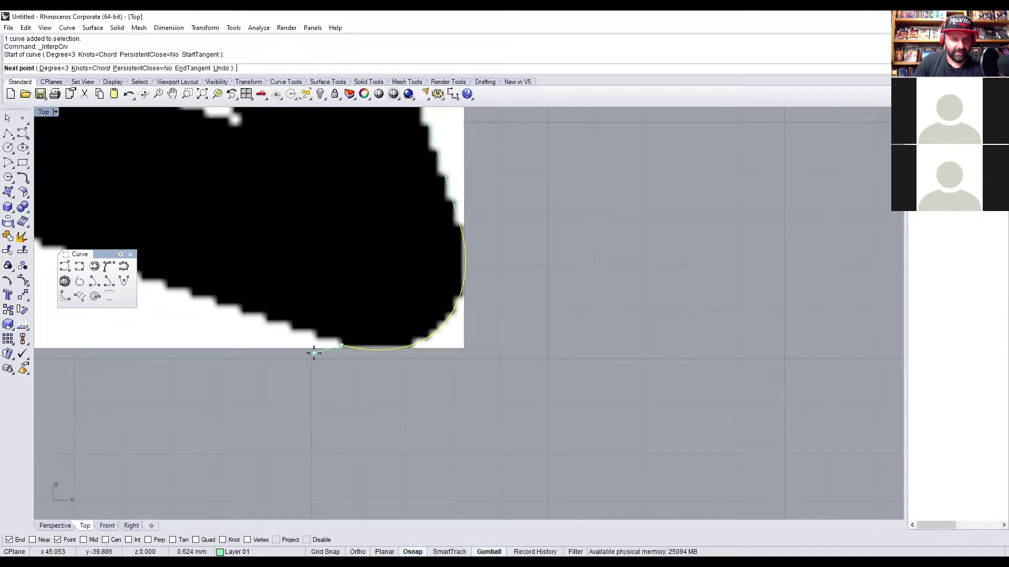
{"action": "scroll", "coordinate": [316, 351], "scroll_direction": "down", "scroll_amount": 5}
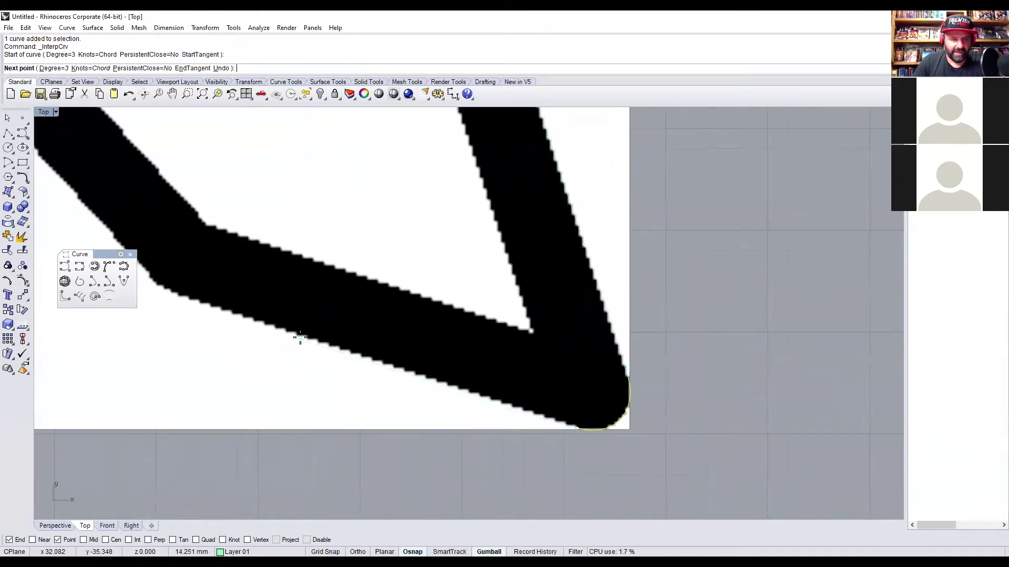
{"action": "left_click", "coordinate": [300, 337]}
{"action": "scroll", "coordinate": [300, 337], "scroll_direction": "up", "scroll_amount": 3}
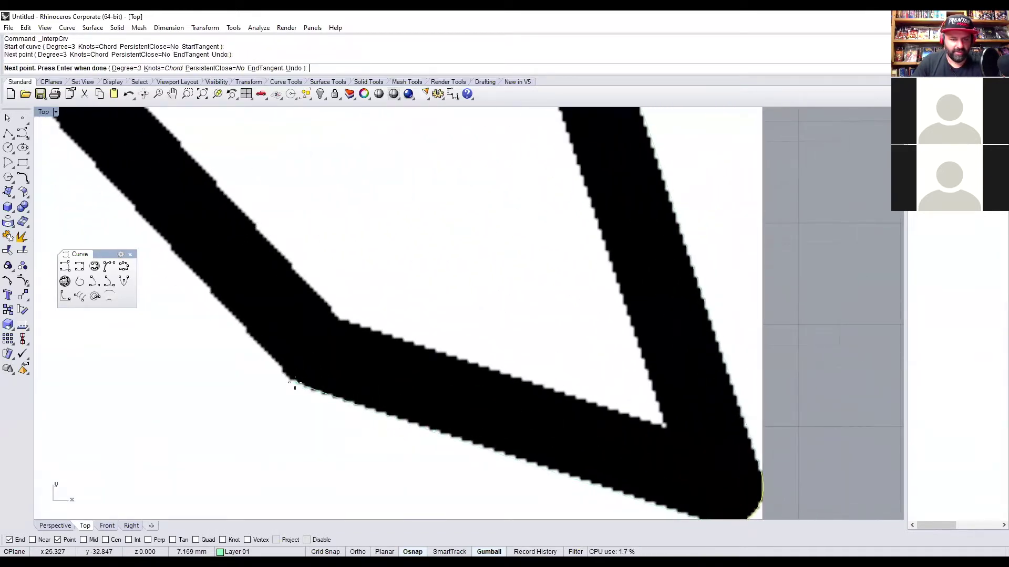
{"action": "left_click", "coordinate": [286, 374]}
{"action": "left_click", "coordinate": [286, 374]}
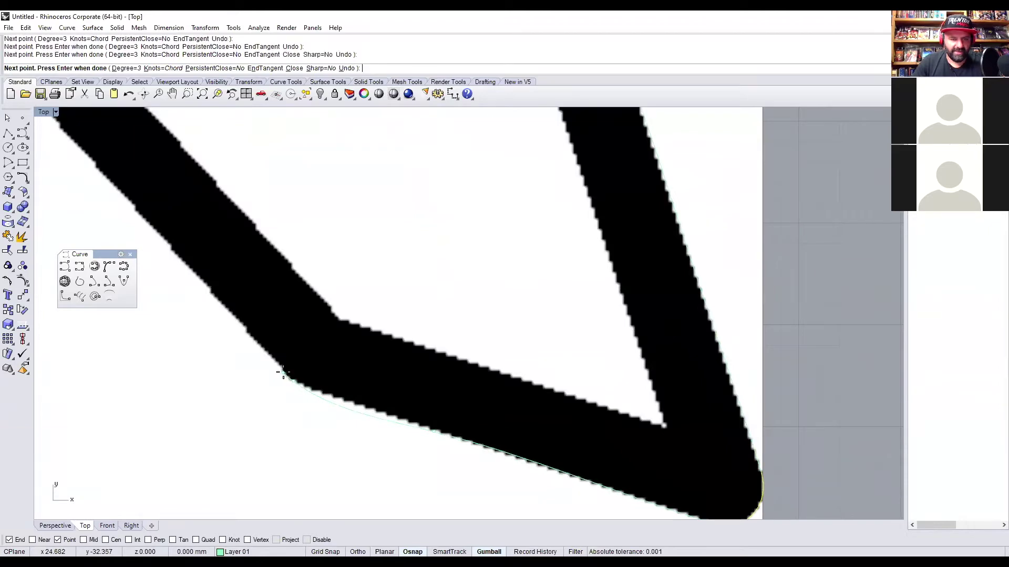
{"action": "key", "text": "Return"}
Trace the blade's long lower edge with an interpolated curve from the lower shoulder up to the crossguard.
{"action": "scroll", "coordinate": [294, 379], "scroll_direction": "down", "scroll_amount": 2}
{"action": "scroll", "coordinate": [299, 382], "scroll_direction": "down", "scroll_amount": 1}
{"action": "key", "text": "Return"}
{"action": "left_click", "coordinate": [342, 423]}
{"action": "scroll", "coordinate": [310, 418], "scroll_direction": "down", "scroll_amount": 3}
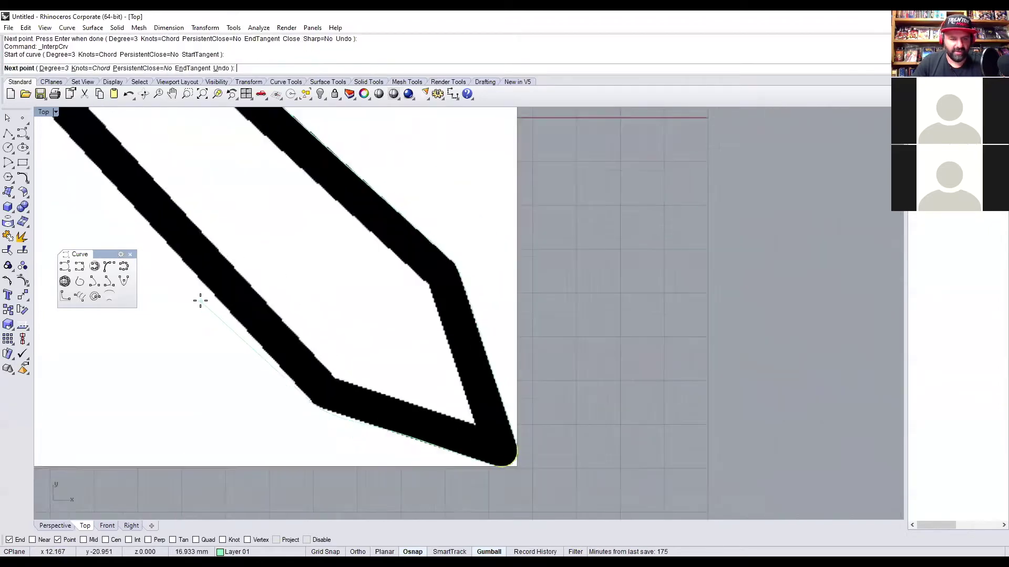
{"action": "scroll", "coordinate": [237, 331], "scroll_direction": "up", "scroll_amount": 2}
{"action": "scroll", "coordinate": [178, 255], "scroll_direction": "up", "scroll_amount": 1}
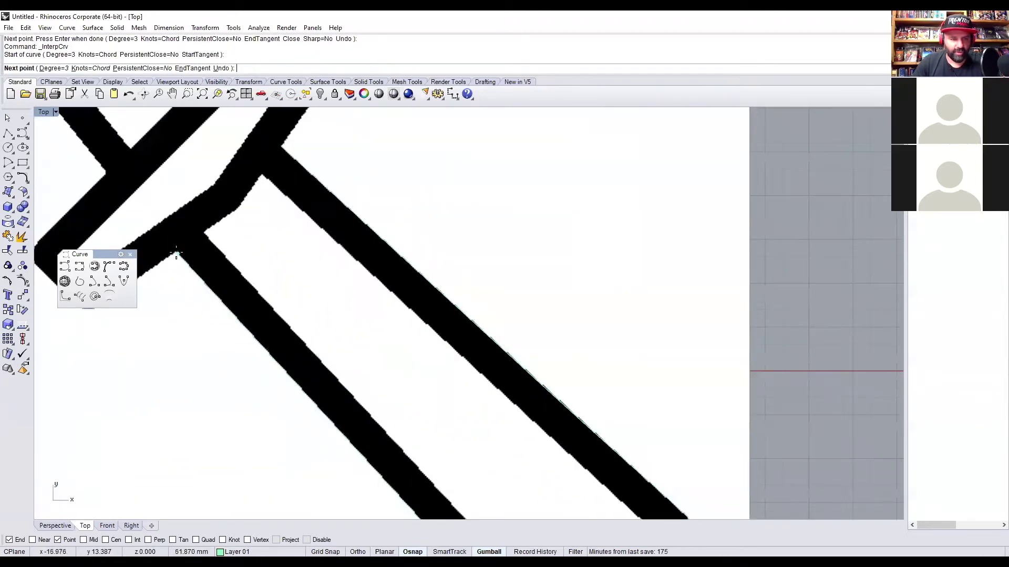
{"action": "scroll", "coordinate": [181, 256], "scroll_direction": "down", "scroll_amount": 3}
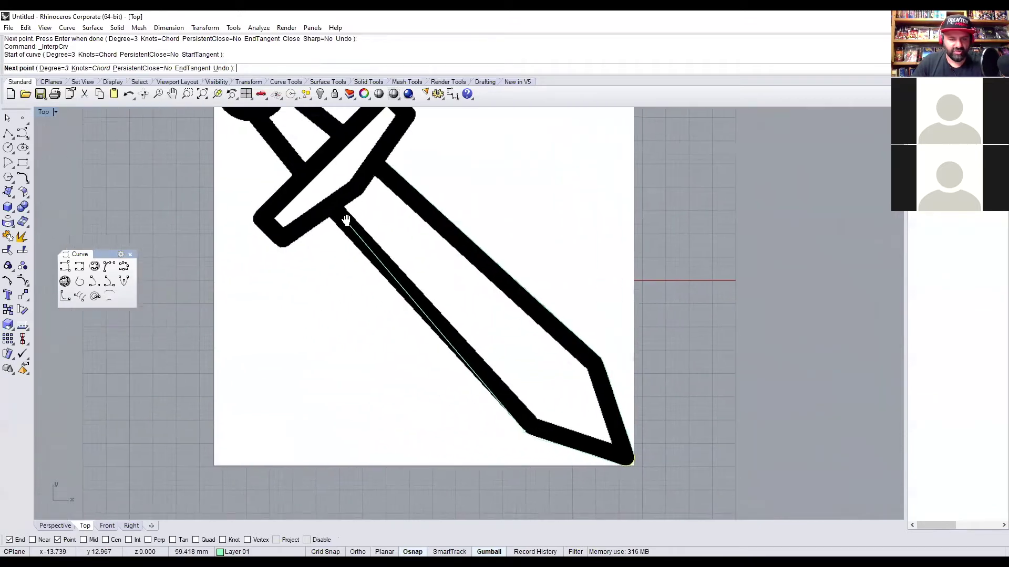
{"action": "scroll", "coordinate": [328, 224], "scroll_direction": "up", "scroll_amount": 2}
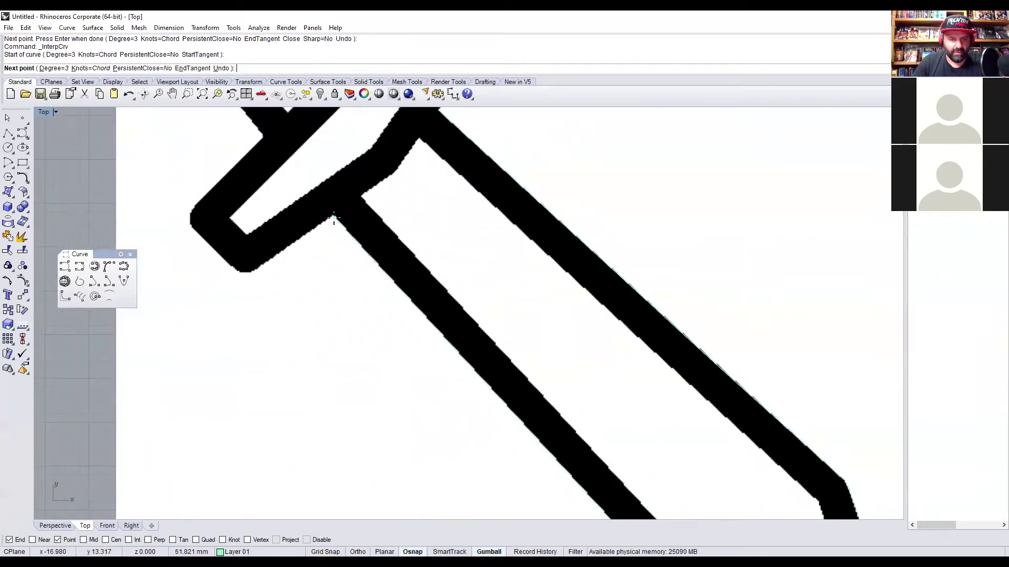
{"action": "left_click", "coordinate": [333, 217]}
{"action": "key", "text": "Escape"}
Trace the crossguard's blade-side edge with an interpolated curve from the blade junction to the guard's bottom rounded corner.
{"action": "key", "text": "Return"}
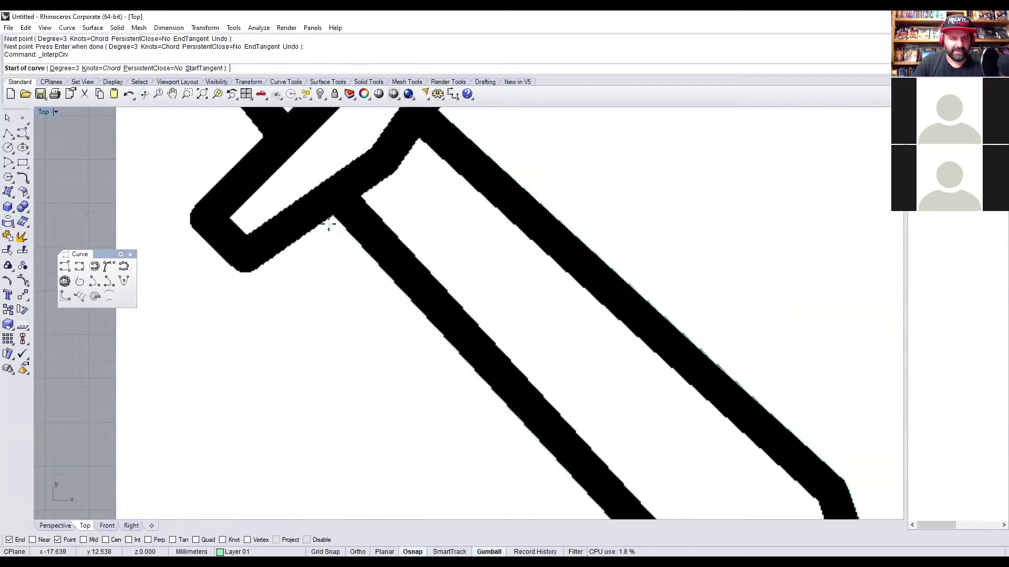
{"action": "left_click", "coordinate": [334, 218]}
{"action": "left_click", "coordinate": [263, 265]}
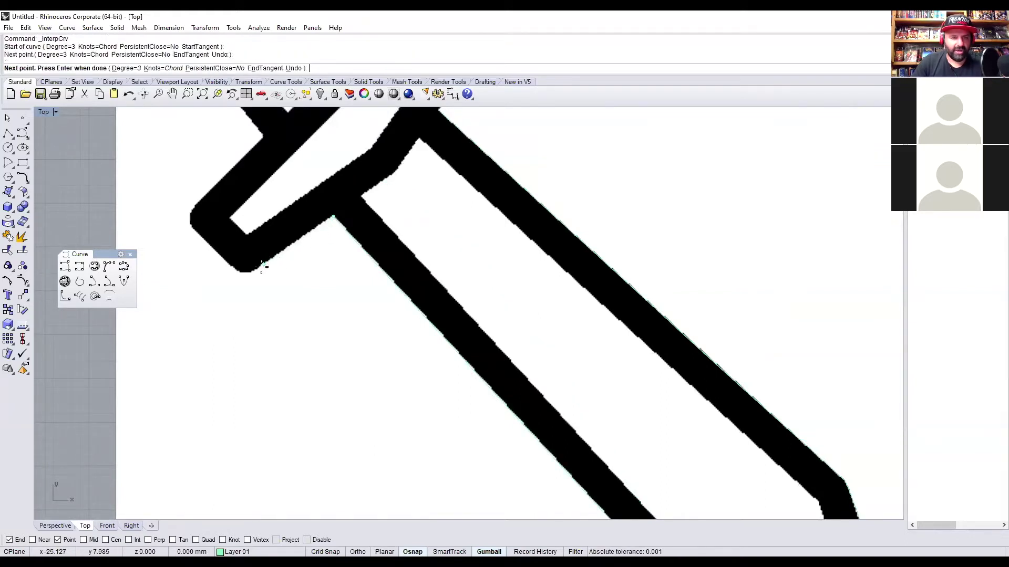
{"action": "left_click", "coordinate": [254, 270]}
{"action": "key", "text": "Return"}
Trace the crossguard's bottom rounded corner with a short interpolated curve from the end of the previous one.
{"action": "scroll", "coordinate": [259, 292], "scroll_direction": "down", "scroll_amount": 5}
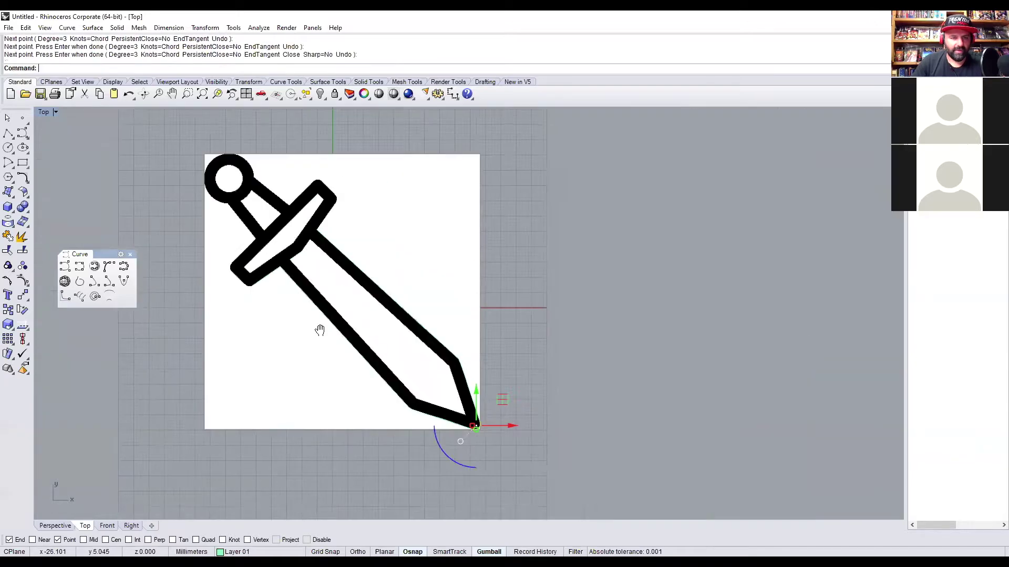
{"action": "scroll", "coordinate": [334, 342], "scroll_direction": "up", "scroll_amount": 7}
{"action": "right_click_drag", "start_coordinate": [381, 350], "coordinate": [374, 337]}
{"action": "key", "text": "Return"}
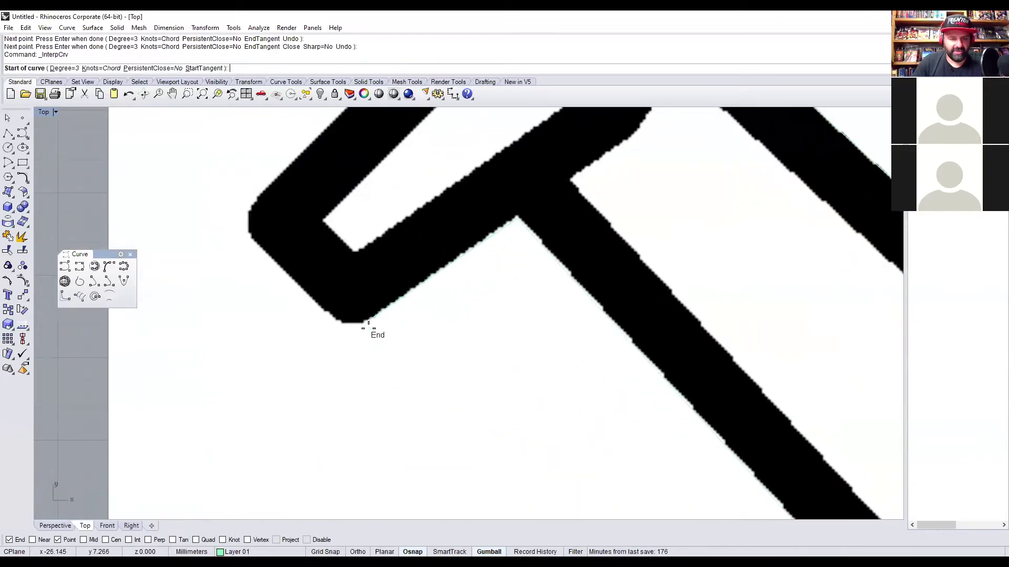
{"action": "left_click", "coordinate": [353, 322]}
{"action": "left_click", "coordinate": [347, 320]}
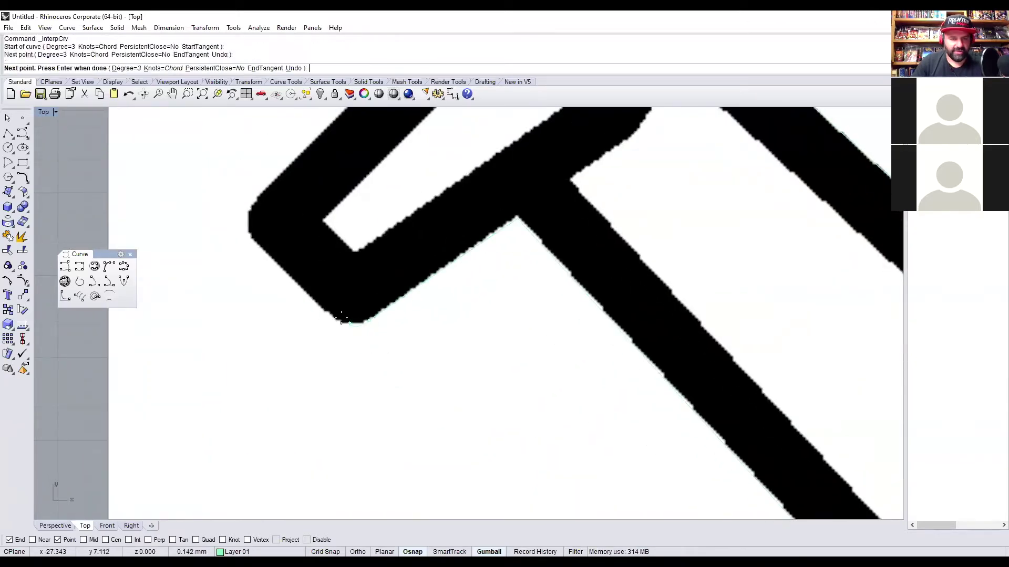
{"action": "left_click", "coordinate": [330, 316]}
{"action": "key", "text": "Return"}
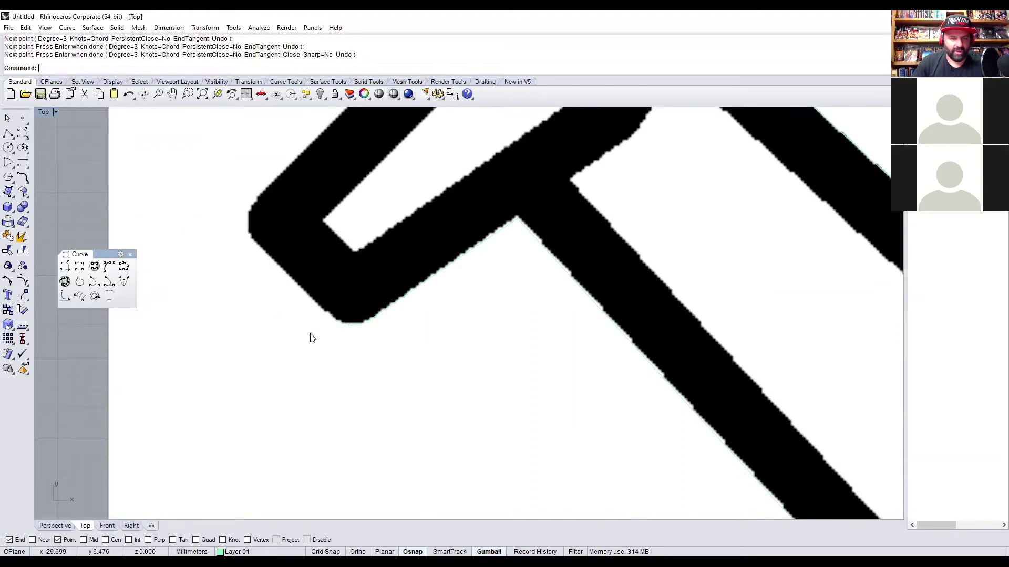
Trace the crossguard's short end edge with an interpolated curve from the bottom rounded corner to the left rounded corner.
{"action": "right_click_drag", "start_coordinate": [311, 336], "coordinate": [318, 376]}
{"action": "key", "text": "Return"}
{"action": "left_click", "coordinate": [328, 355]}
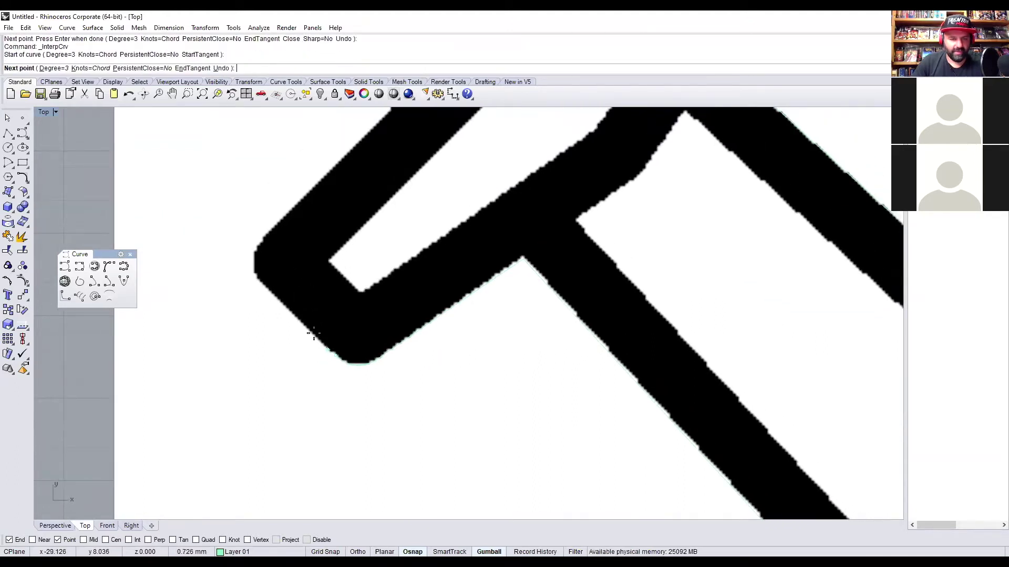
{"action": "left_click", "coordinate": [255, 278]}
{"action": "left_click", "coordinate": [254, 277]}
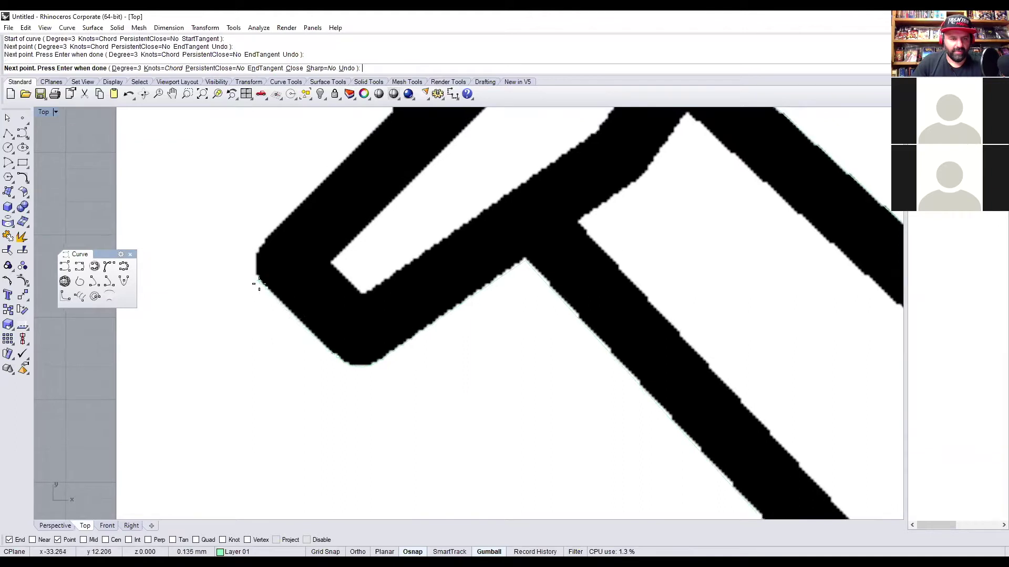
{"action": "key", "text": "Return"}
Try to trace the crossguard's left rounded corner with a three-point interpolated curve.
{"action": "scroll", "coordinate": [254, 333], "scroll_direction": "up", "scroll_amount": 2}
{"action": "key", "text": "Return"}
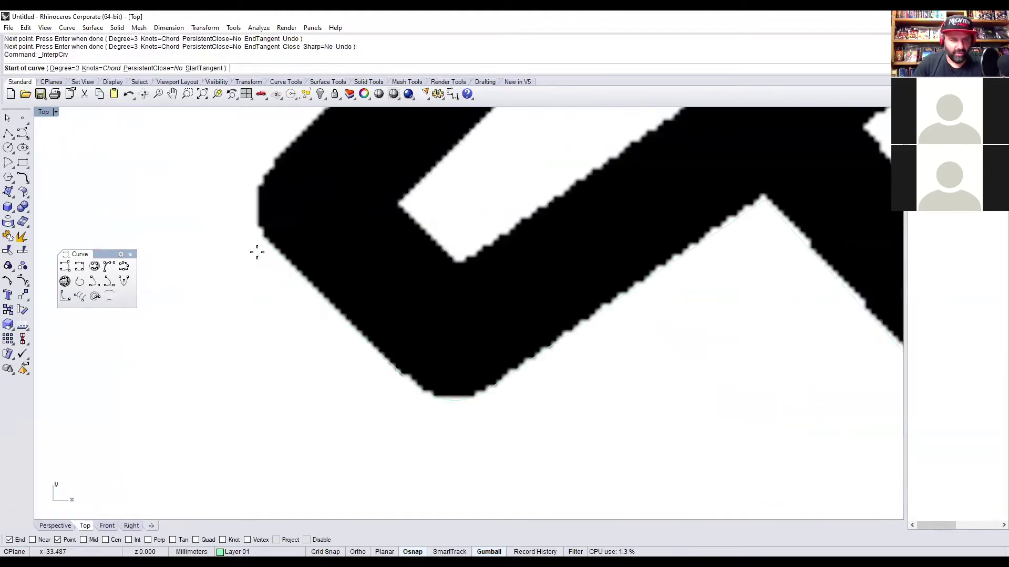
{"action": "scroll", "coordinate": [243, 254], "scroll_direction": "up", "scroll_amount": 4}
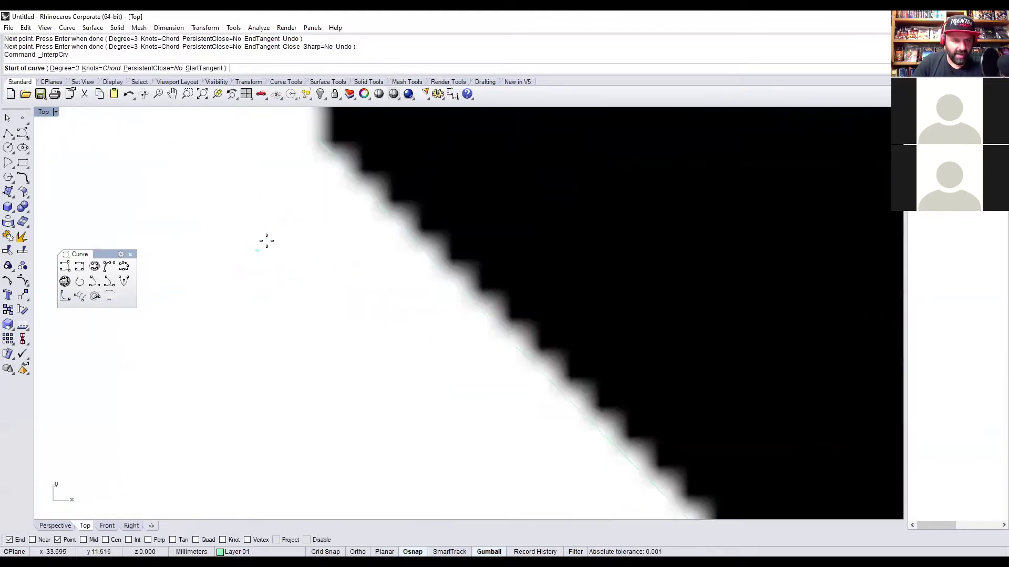
{"action": "left_click", "coordinate": [316, 293]}
{"action": "scroll", "coordinate": [299, 231], "scroll_direction": "down", "scroll_amount": 2}
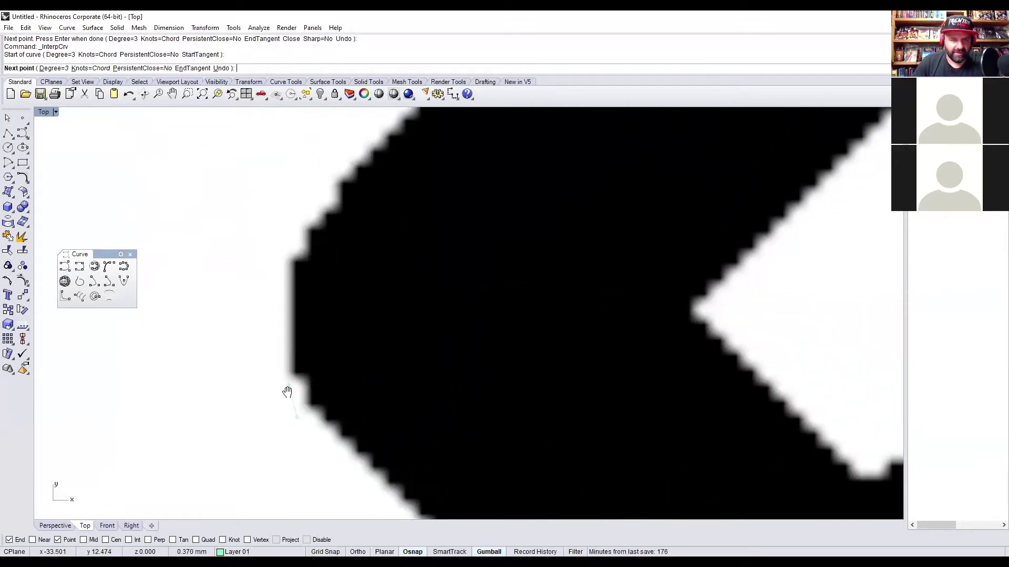
{"action": "left_click", "coordinate": [289, 332]}
{"action": "left_click", "coordinate": [302, 252]}
{"action": "key", "text": "Return"}
Delete the misaligned curve at the crossguard's left rounded corner.
{"action": "right_click_drag", "start_coordinate": [433, 305], "coordinate": [345, 235]}
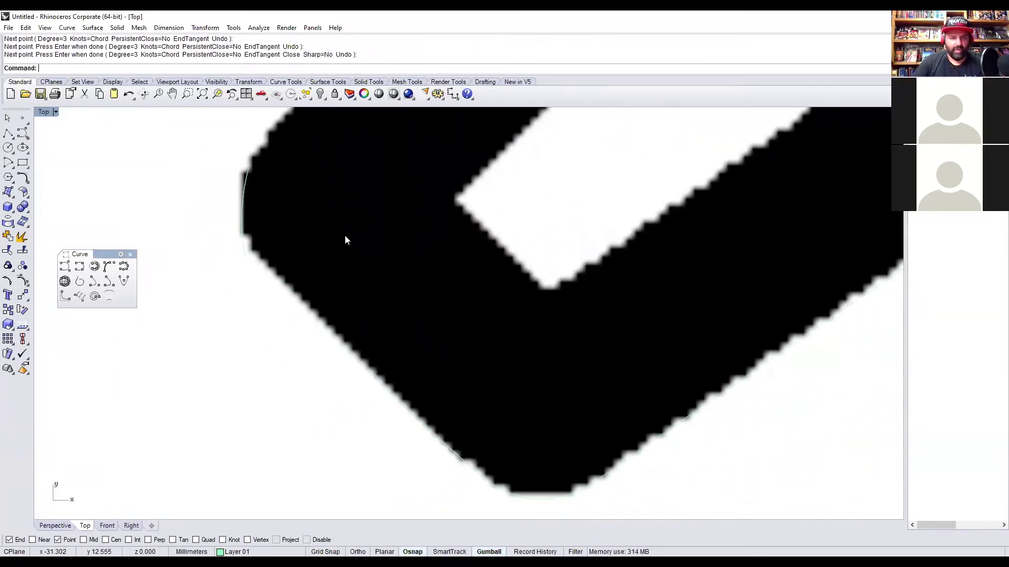
{"action": "scroll", "coordinate": [250, 253], "scroll_direction": "up", "scroll_amount": 3}
{"action": "right_click_drag", "start_coordinate": [250, 253], "coordinate": [387, 345]}
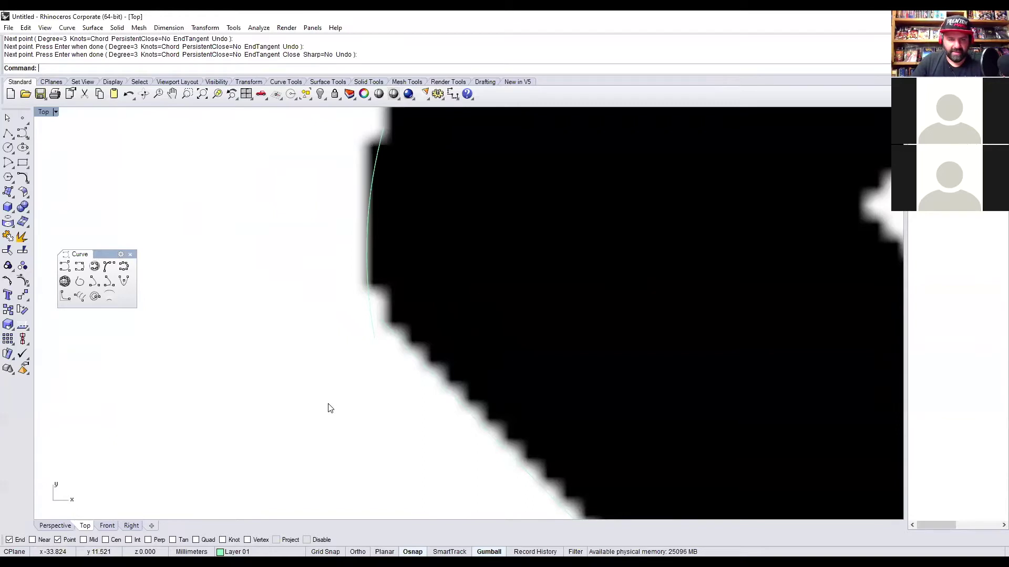
{"action": "left_click", "coordinate": [374, 328]}
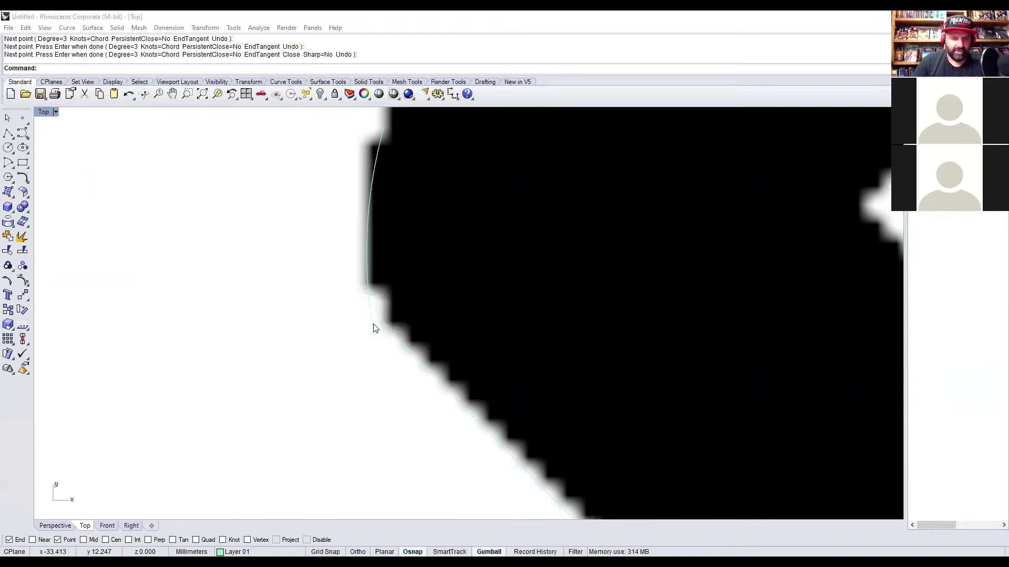
{"action": "left_click", "coordinate": [374, 328]}
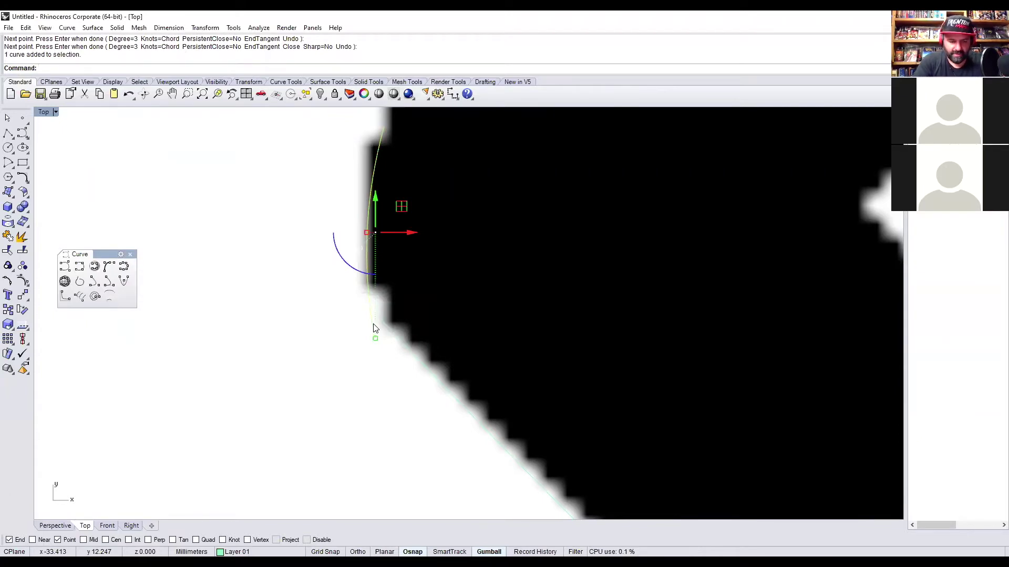
{"action": "key", "text": "Delete"}
Trace the crossguard's left rounded corner with an interpolated curve starting at the end of the short edge curve.
{"action": "scroll", "coordinate": [374, 329], "scroll_direction": "down", "scroll_amount": 3}
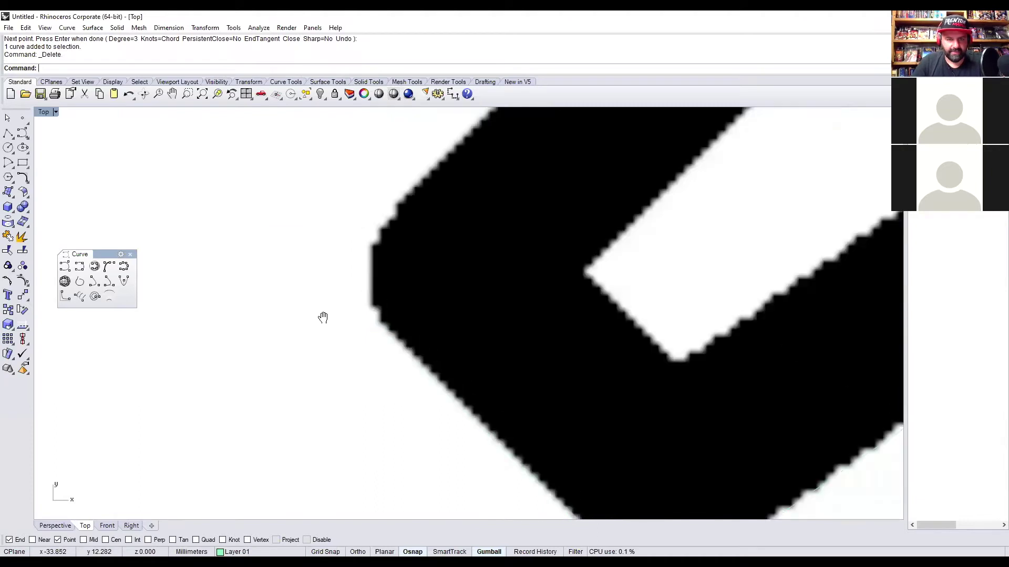
{"action": "key", "text": "Return"}
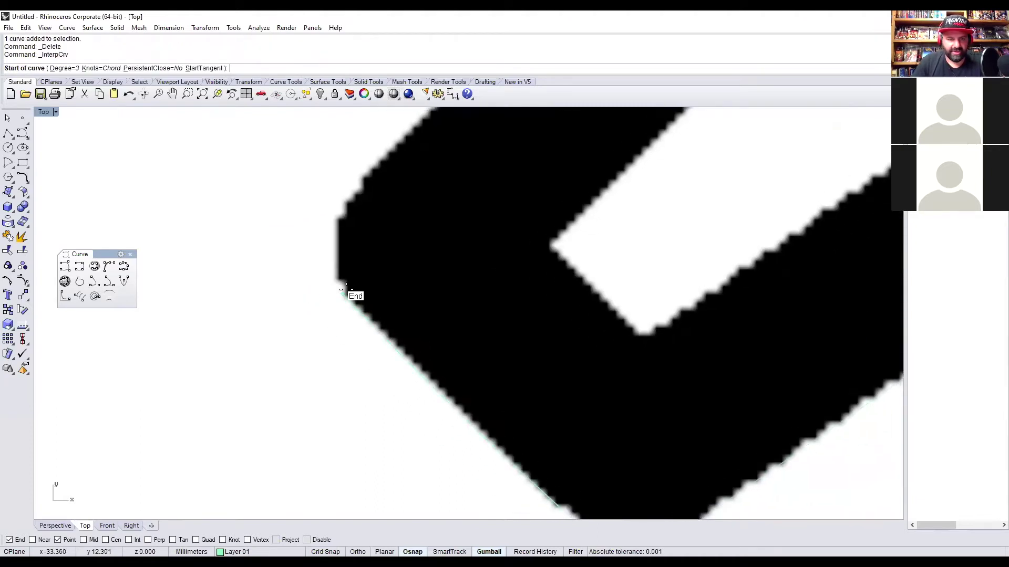
{"action": "left_click", "coordinate": [340, 294]}
{"action": "scroll", "coordinate": [340, 293], "scroll_direction": "up", "scroll_amount": 4}
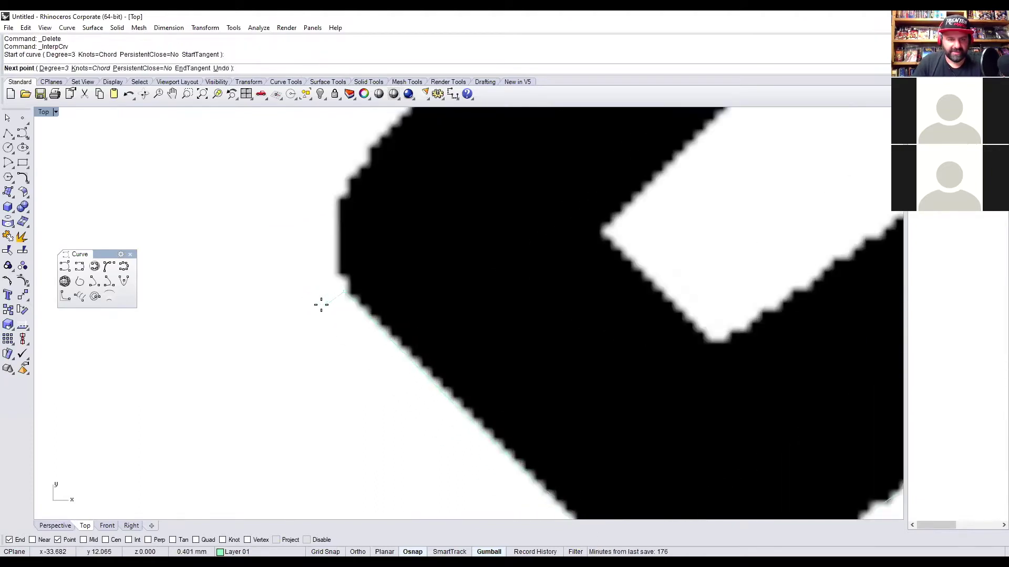
{"action": "scroll", "coordinate": [340, 288], "scroll_direction": "down", "scroll_amount": 2}
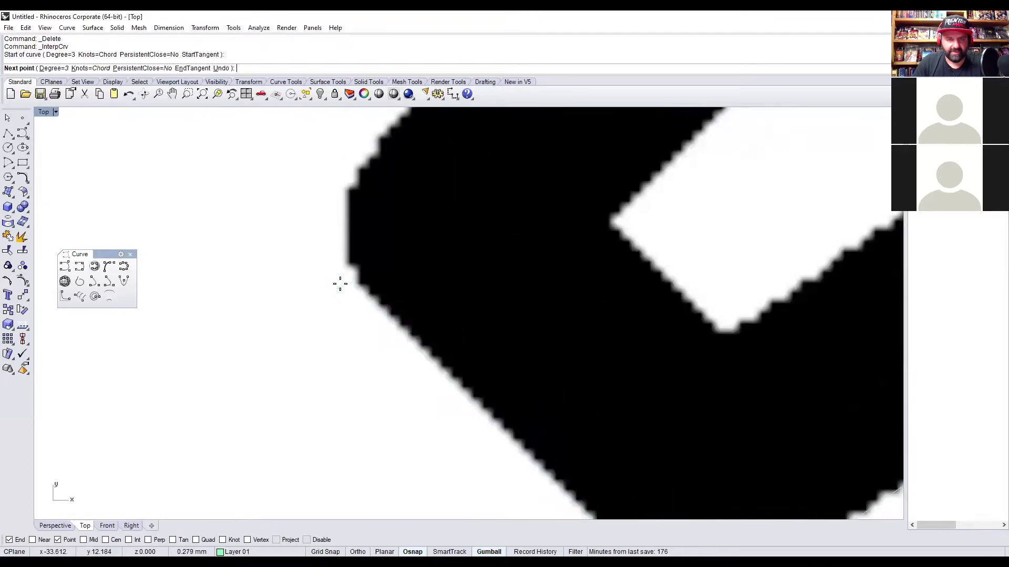
{"action": "left_click", "coordinate": [344, 251]}
{"action": "left_click", "coordinate": [355, 171]}
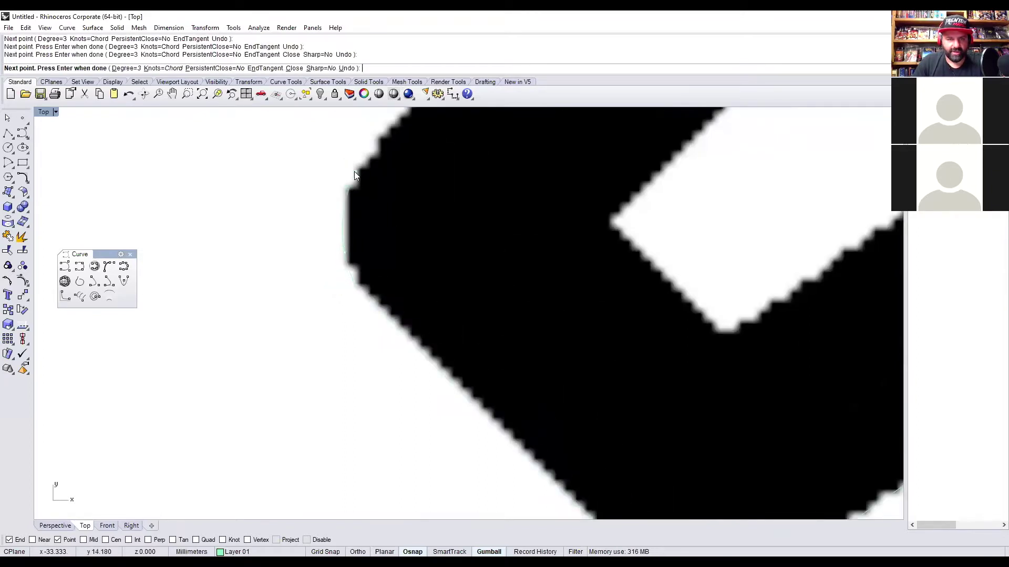
{"action": "key", "text": "Return"}
Trace the crossguard's handle-side edge with an interpolated curve from the left rounded corner to the handle junction.
{"action": "scroll", "coordinate": [344, 227], "scroll_direction": "down", "scroll_amount": 2}
{"action": "scroll", "coordinate": [315, 326], "scroll_direction": "up", "scroll_amount": 1}
{"action": "key", "text": "Return"}
{"action": "left_click", "coordinate": [317, 312]}
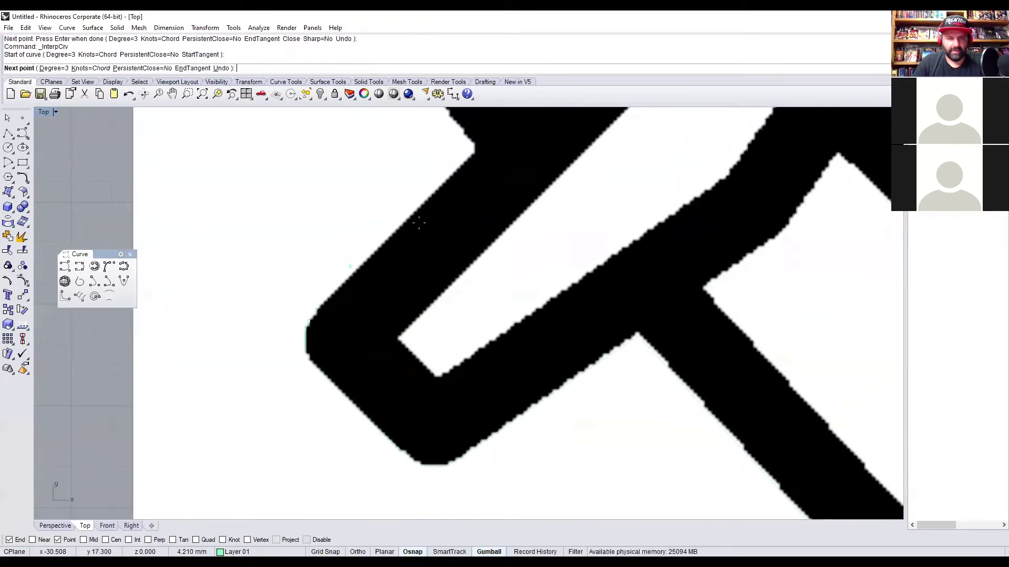
{"action": "left_click", "coordinate": [474, 152]}
{"action": "key", "text": "Return"}
Trace the handle's lower outer edge with an interpolated curve from the crossguard to the round pommel.
{"action": "scroll", "coordinate": [434, 323], "scroll_direction": "down", "scroll_amount": 2}
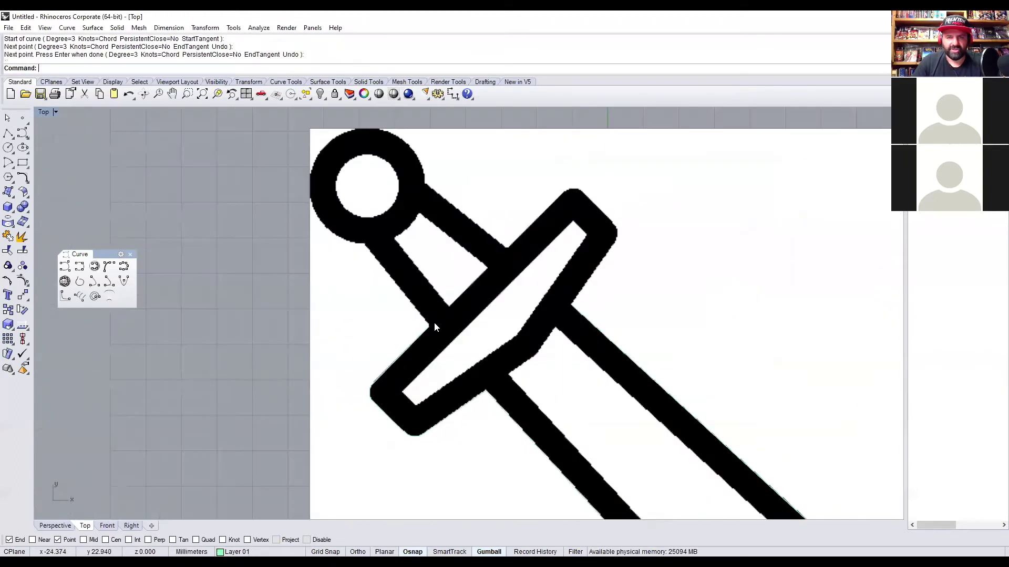
{"action": "scroll", "coordinate": [436, 323], "scroll_direction": "up", "scroll_amount": 1}
{"action": "key", "text": "Return"}
{"action": "left_click", "coordinate": [422, 329]}
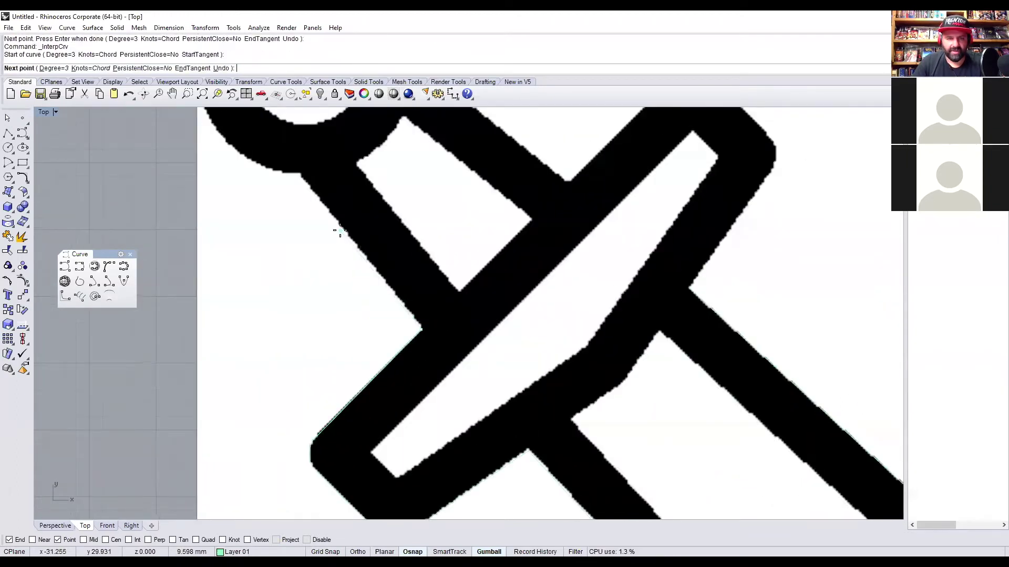
{"action": "left_click", "coordinate": [340, 230]}
{"action": "left_click", "coordinate": [302, 173]}
{"action": "key", "text": "Return"}
Trace the pommel's outer edge with a three-point circle starting at the end of the handle's lower edge curve.
{"action": "right_click_drag", "start_coordinate": [230, 232], "coordinate": [367, 388]}
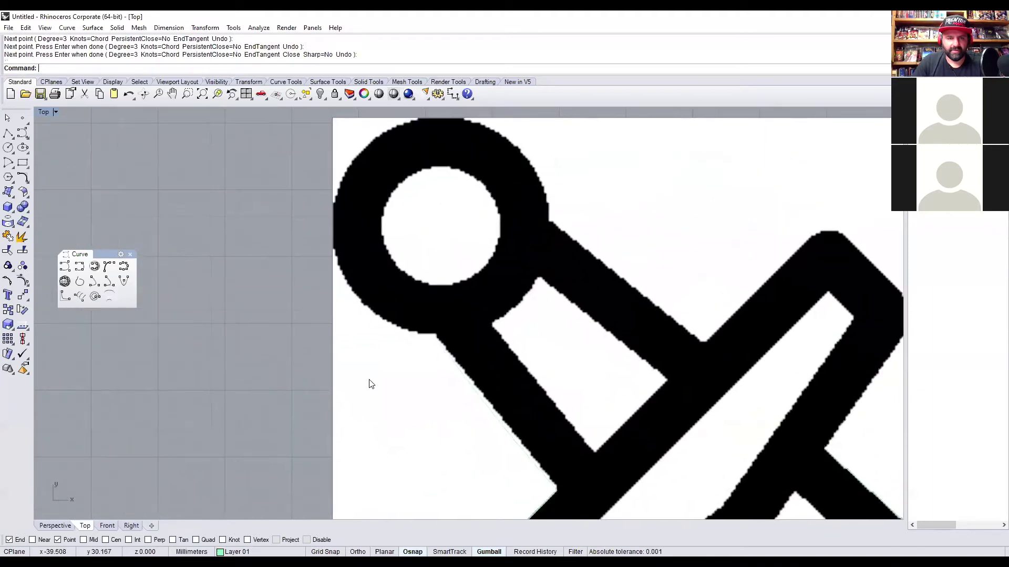
{"action": "key", "text": "Return"}
{"action": "scroll", "coordinate": [423, 360], "scroll_direction": "down", "scroll_amount": 5}
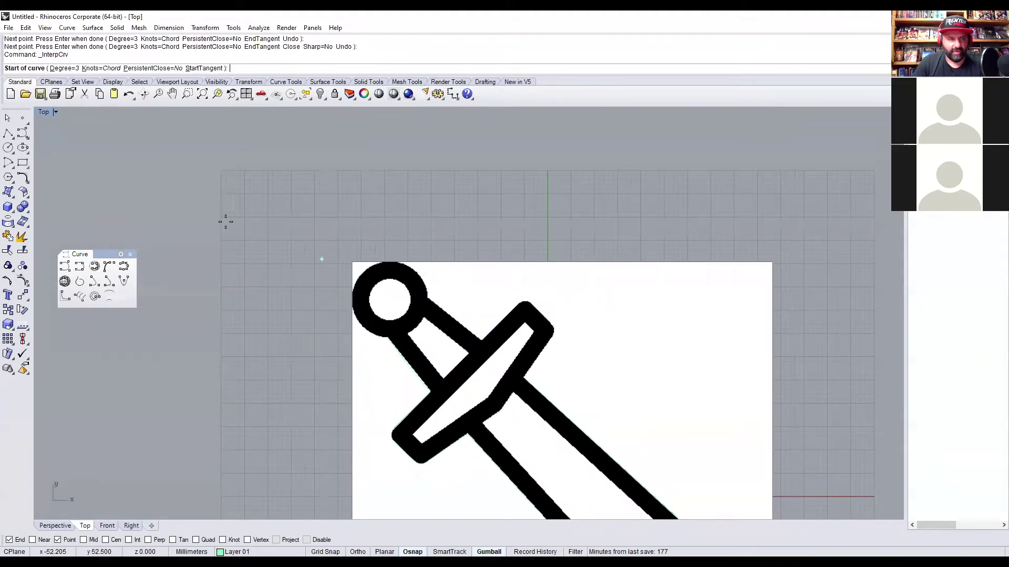
{"action": "left_click", "coordinate": [9, 149]}
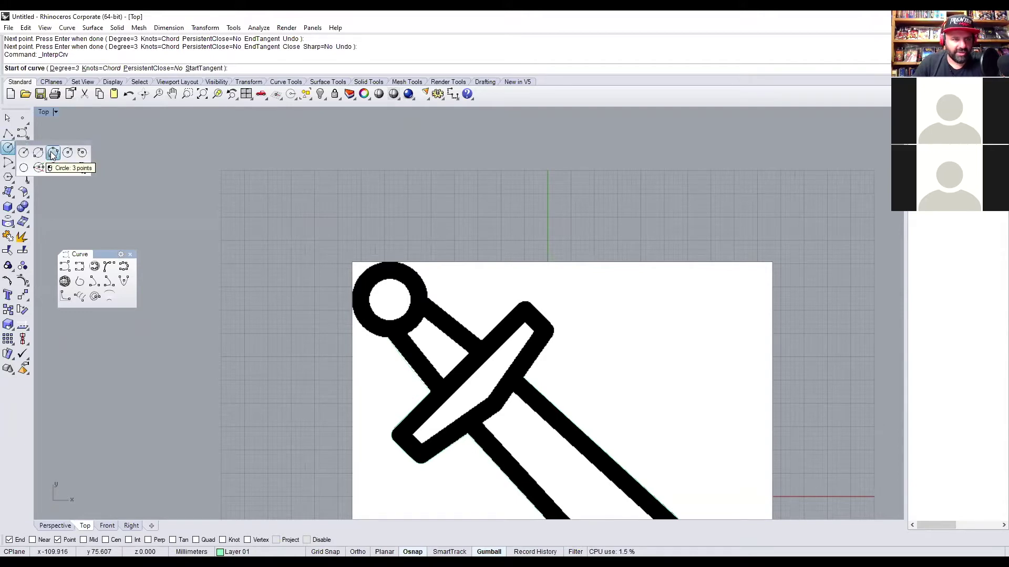
{"action": "left_click", "coordinate": [52, 153]}
{"action": "scroll", "coordinate": [368, 336], "scroll_direction": "up", "scroll_amount": 5}
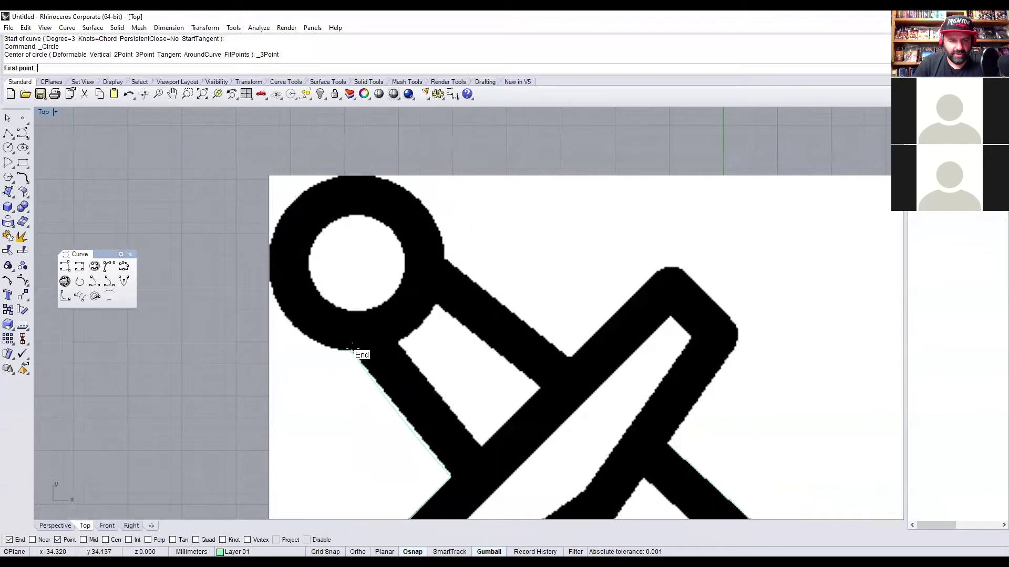
{"action": "left_click", "coordinate": [358, 349]}
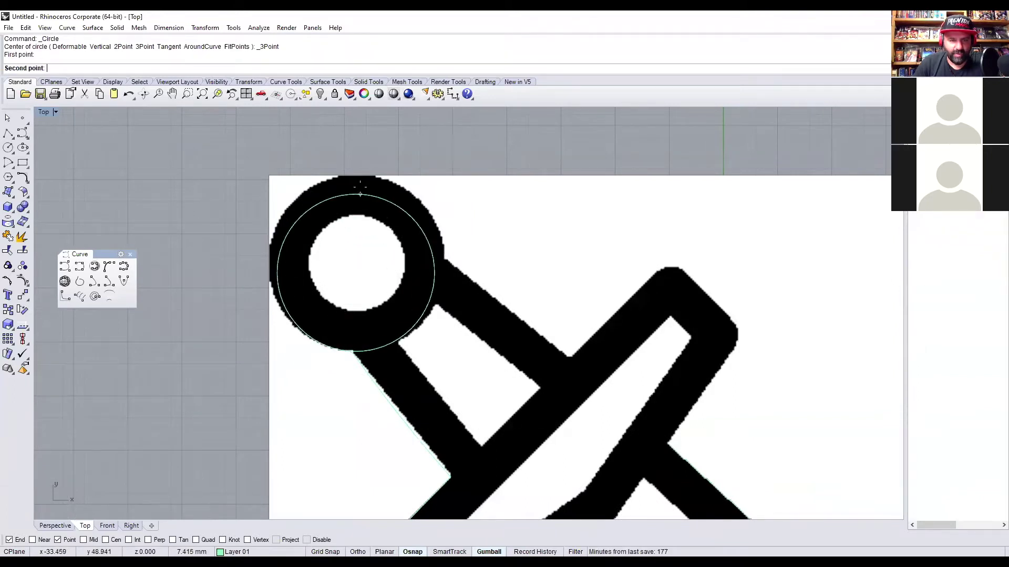
{"action": "left_click", "coordinate": [391, 180]}
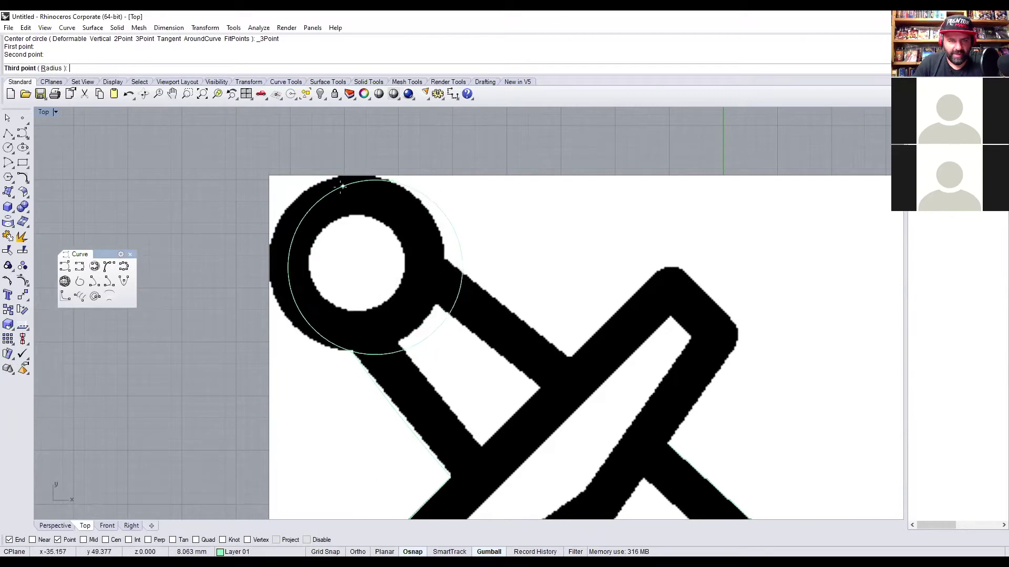
{"action": "left_click", "coordinate": [298, 195]}
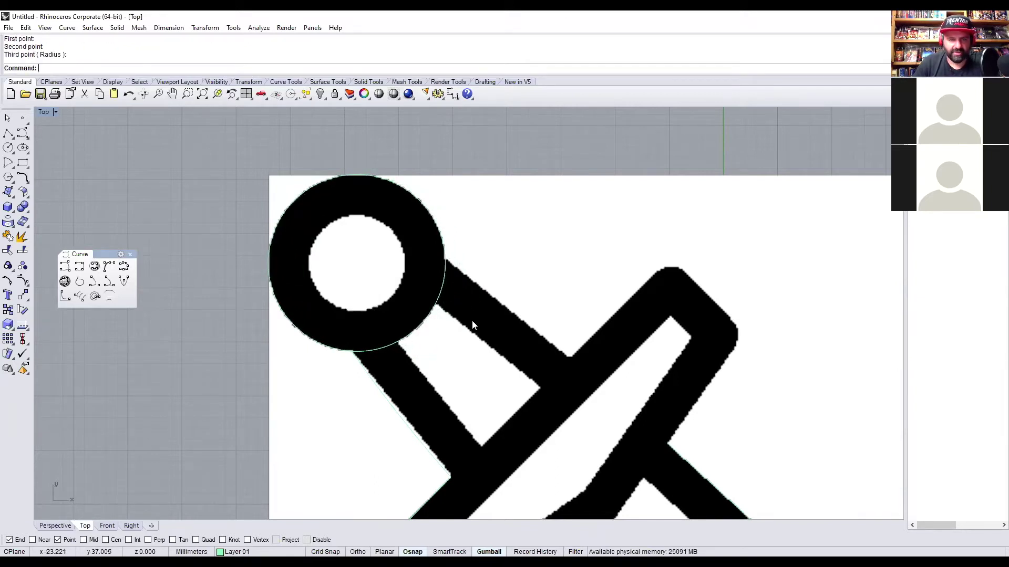
Detach the popup toolbar over the drawing and close it again.
{"action": "left_click", "coordinate": [25, 134]}
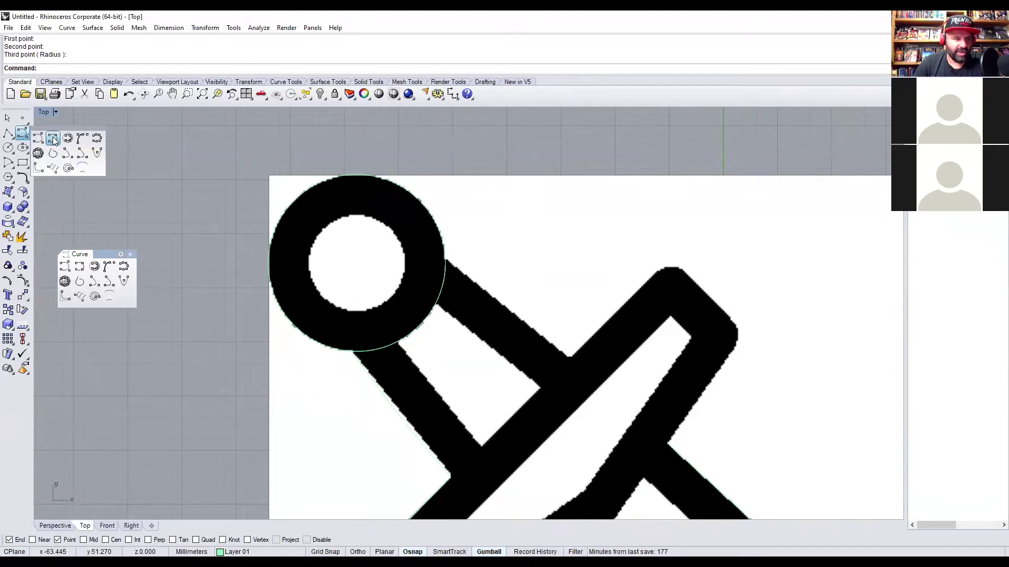
{"action": "middle_click", "coordinate": [249, 215]}
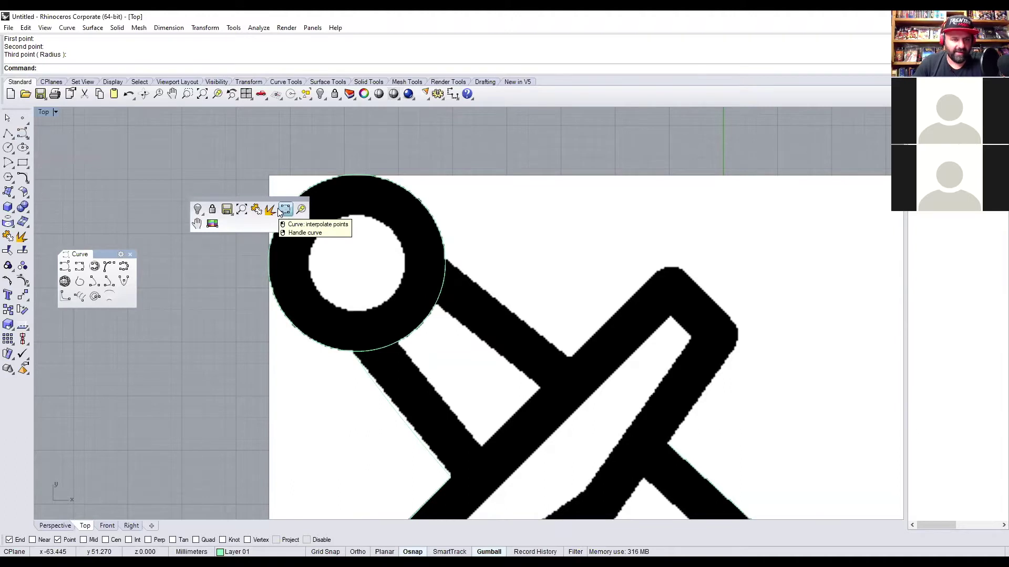
{"action": "left_click_drag", "start_coordinate": [264, 198], "coordinate": [559, 217]}
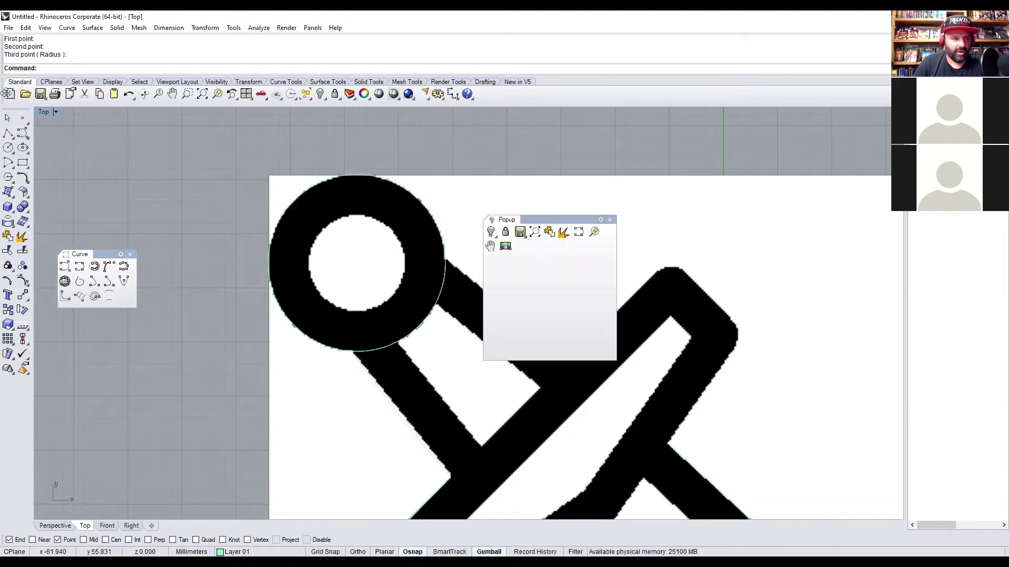
{"action": "left_click", "coordinate": [610, 220]}
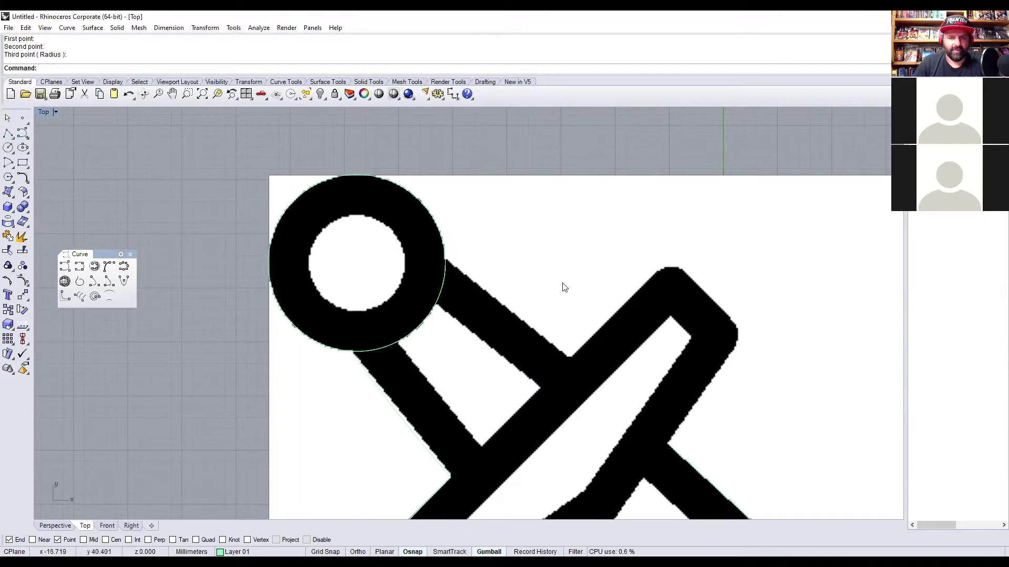
Trace the handle's upper outer edge with an interpolated curve from just inside the pommel circle to the crossguard junction.
{"action": "right_click_drag", "start_coordinate": [415, 321], "coordinate": [379, 297]}
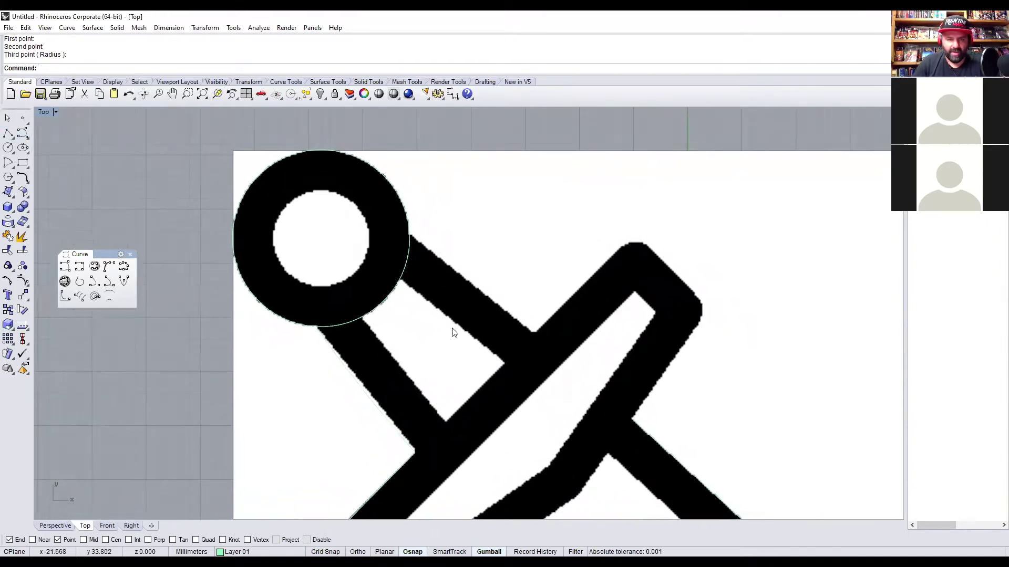
{"action": "middle_click", "coordinate": [481, 254]}
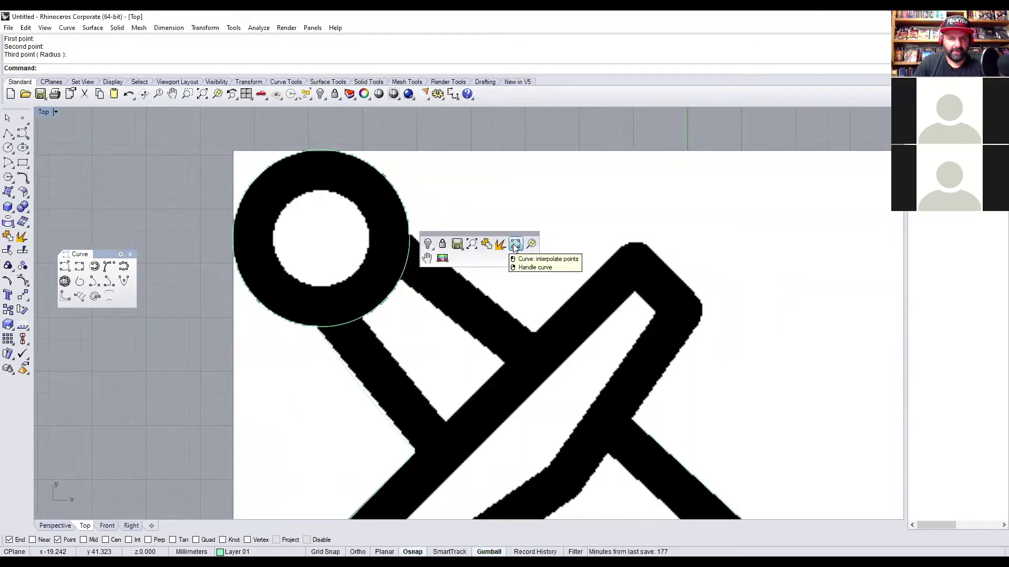
{"action": "left_click", "coordinate": [514, 245]}
{"action": "scroll", "coordinate": [507, 244], "scroll_direction": "up", "scroll_amount": 5}
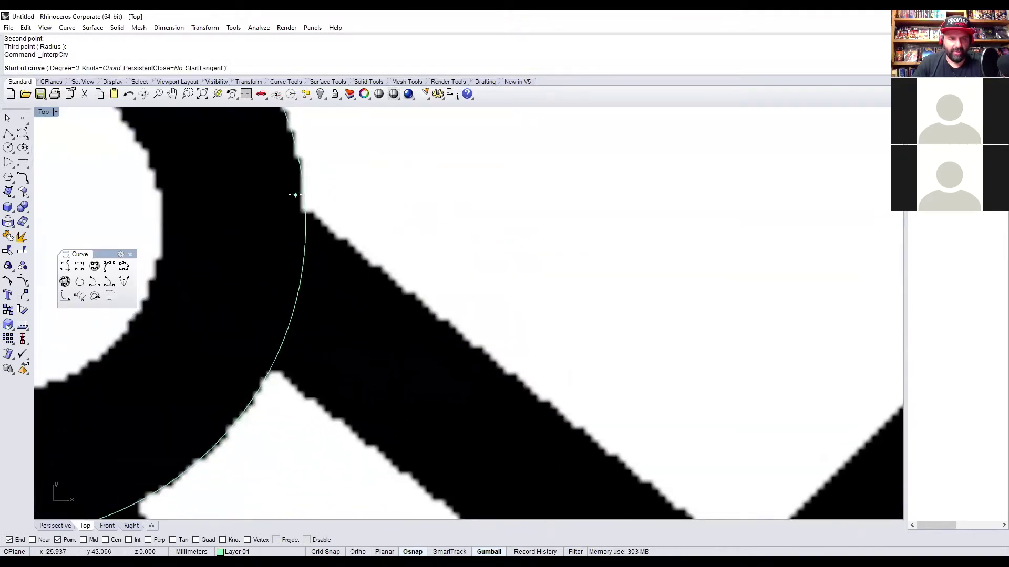
{"action": "scroll", "coordinate": [295, 195], "scroll_direction": "up", "scroll_amount": 2}
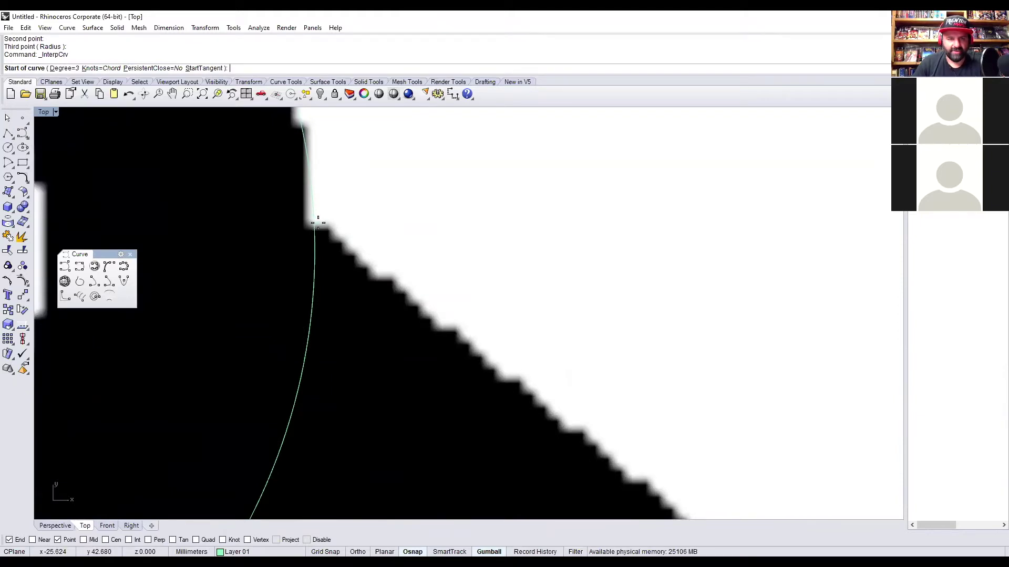
{"action": "scroll", "coordinate": [318, 223], "scroll_direction": "down", "scroll_amount": 5}
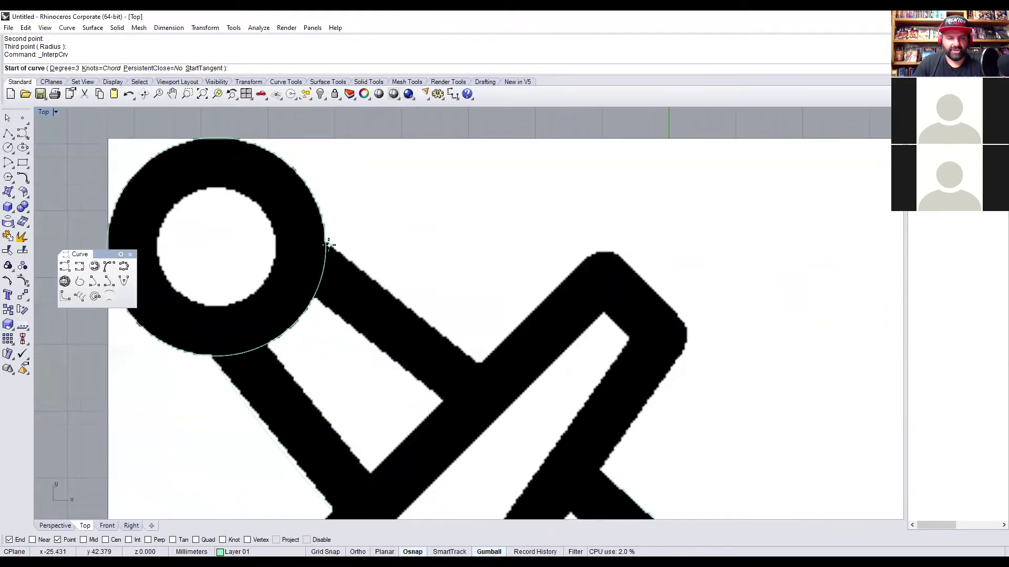
{"action": "scroll", "coordinate": [326, 248], "scroll_direction": "up", "scroll_amount": 1}
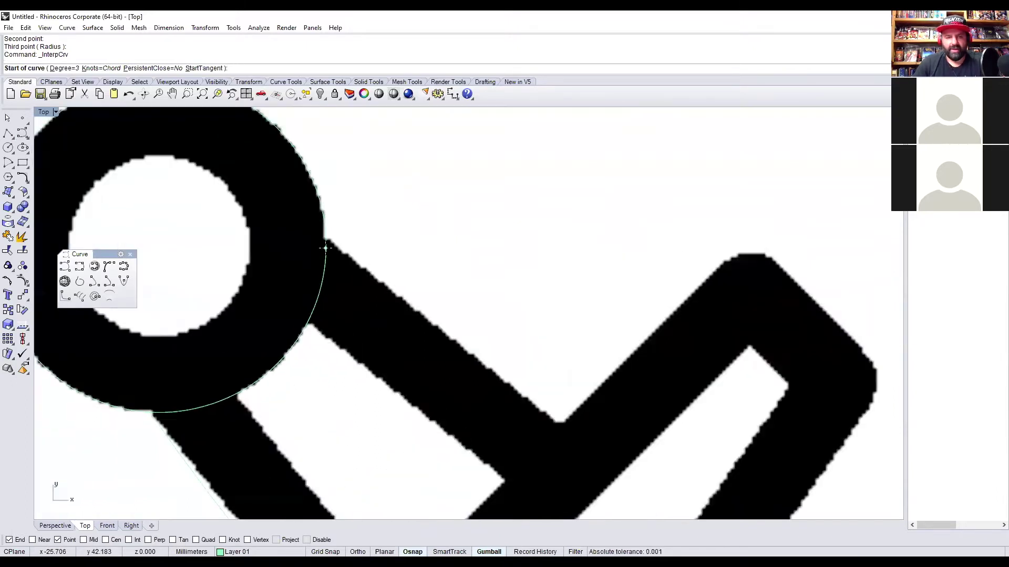
{"action": "scroll", "coordinate": [325, 247], "scroll_direction": "down", "scroll_amount": 3}
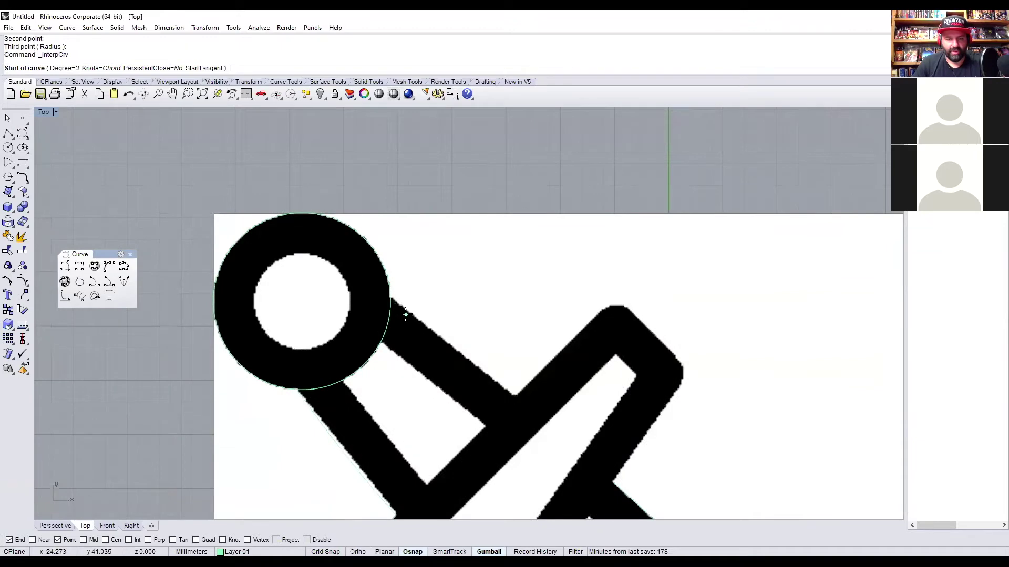
{"action": "scroll", "coordinate": [405, 314], "scroll_direction": "up", "scroll_amount": 5}
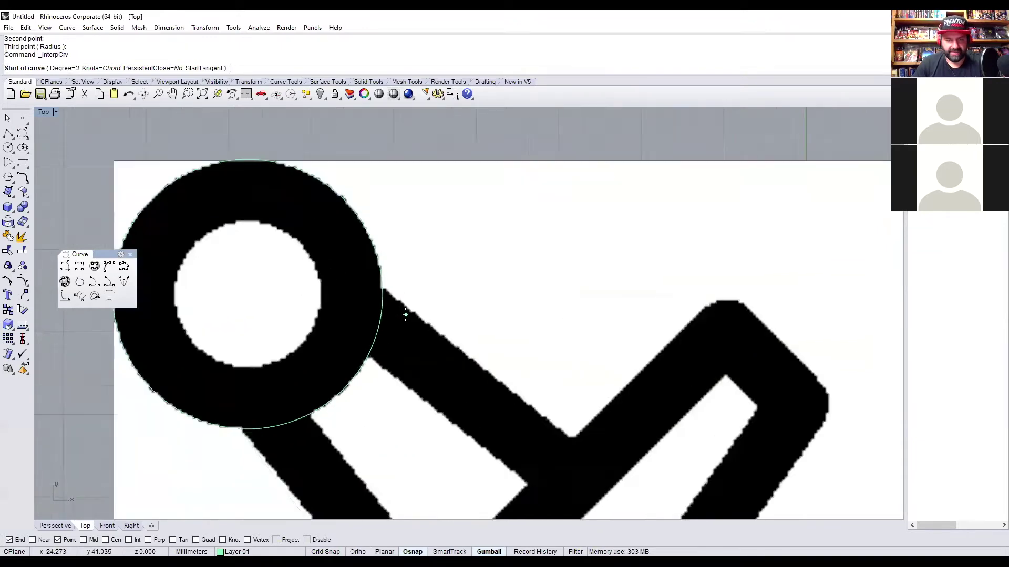
{"action": "left_click", "coordinate": [331, 286]}
{"action": "scroll", "coordinate": [331, 287], "scroll_direction": "down", "scroll_amount": 2}
{"action": "right_click_drag", "start_coordinate": [466, 396], "coordinate": [328, 235]}
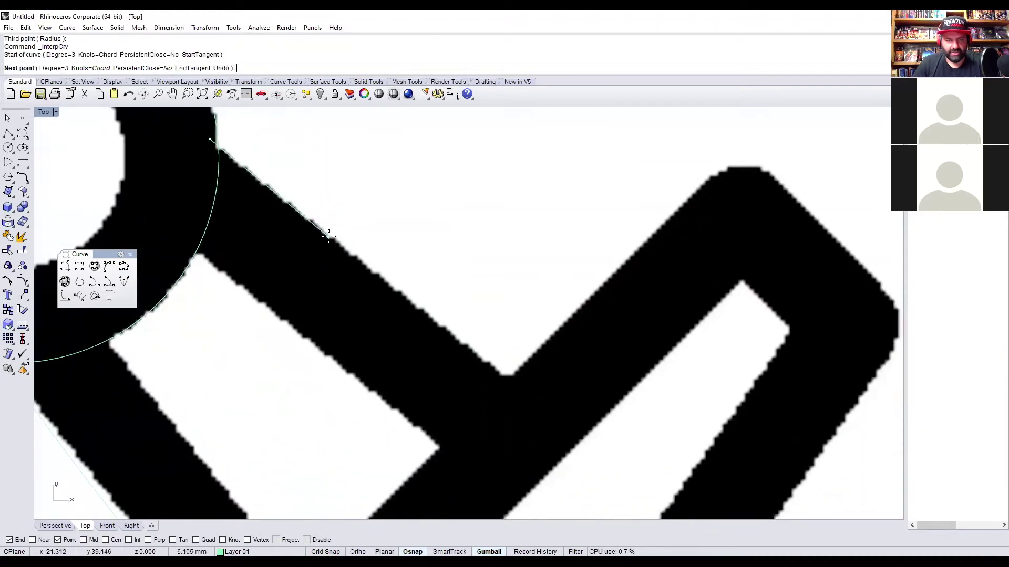
{"action": "left_click", "coordinate": [328, 235]}
{"action": "right_click_drag", "start_coordinate": [536, 392], "coordinate": [387, 331]}
{"action": "left_click", "coordinate": [382, 325]}
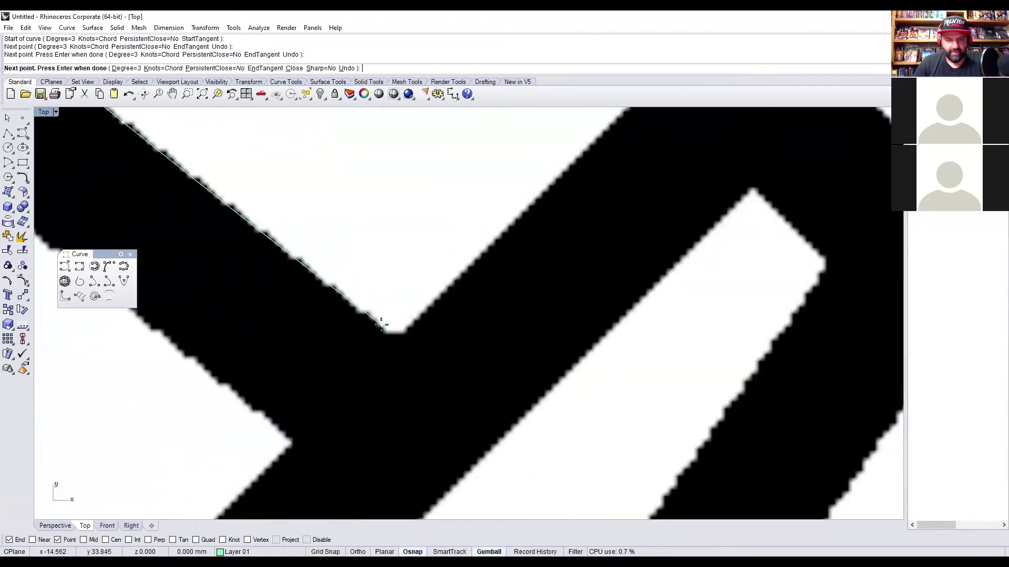
{"action": "left_click", "coordinate": [398, 338]}
{"action": "right_click", "coordinate": [398, 338]}
{"action": "scroll", "coordinate": [398, 339], "scroll_direction": "down", "scroll_amount": 3}
{"action": "right_click_drag", "start_coordinate": [398, 338], "coordinate": [355, 307]}
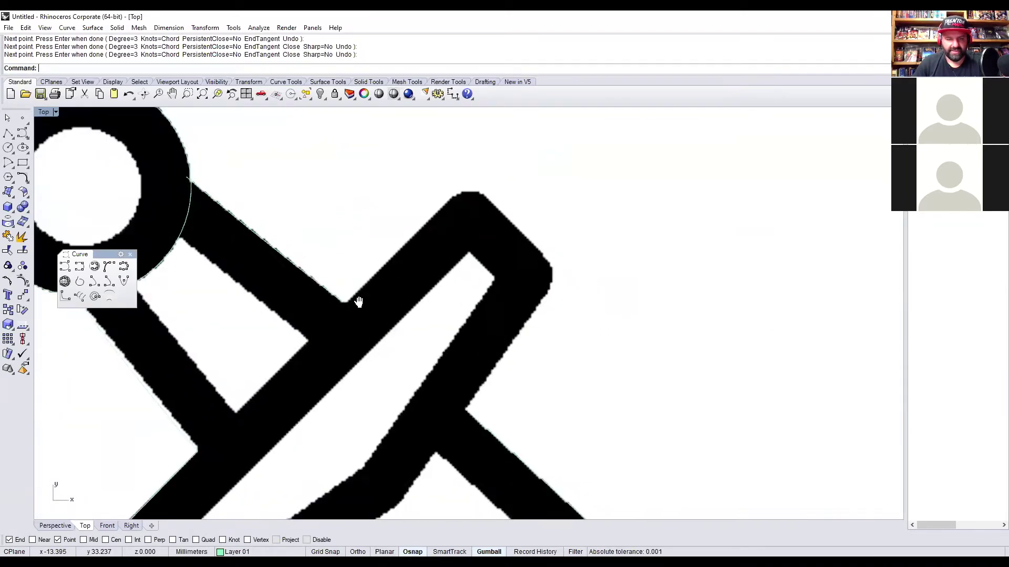
Trace the crossguard's handle-side edge with an interpolated curve from the upper handle junction to the top rounded corner.
{"action": "right_click", "coordinate": [364, 309]}
{"action": "scroll", "coordinate": [365, 309], "scroll_direction": "up", "scroll_amount": 8}
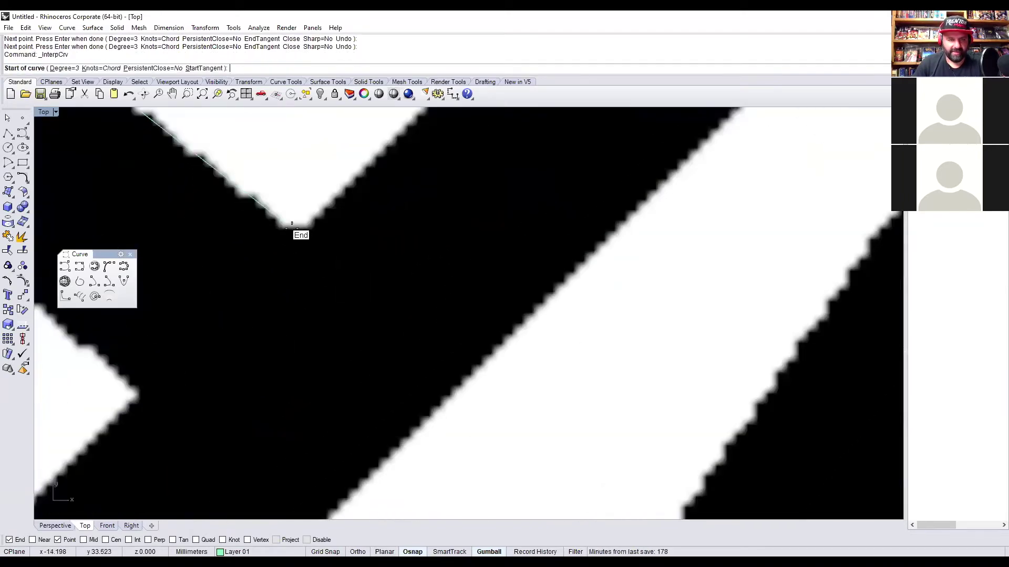
{"action": "left_click", "coordinate": [293, 226]}
{"action": "scroll", "coordinate": [293, 226], "scroll_direction": "down", "scroll_amount": 6}
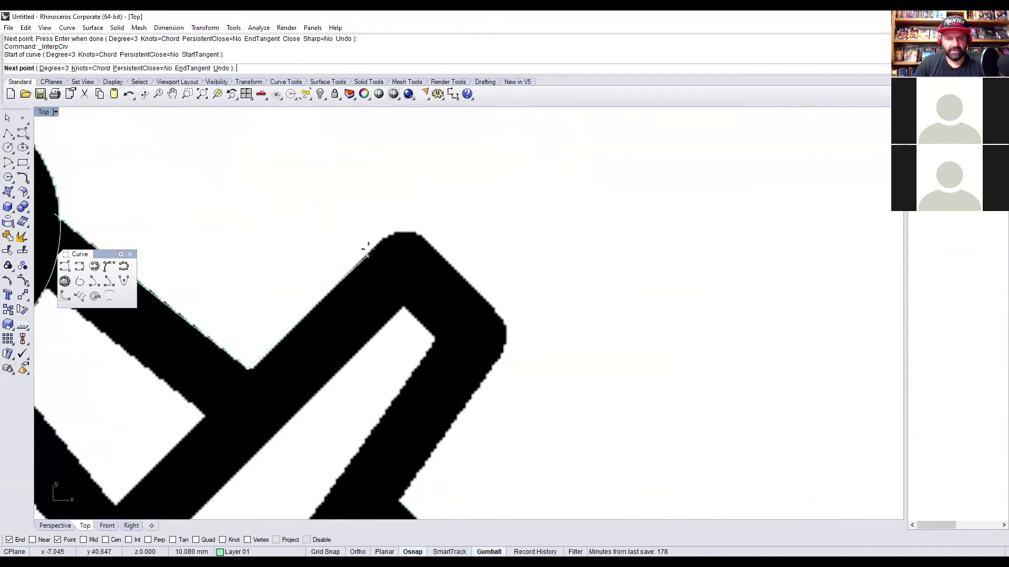
{"action": "left_click", "coordinate": [385, 237]}
{"action": "right_click", "coordinate": [397, 242]}
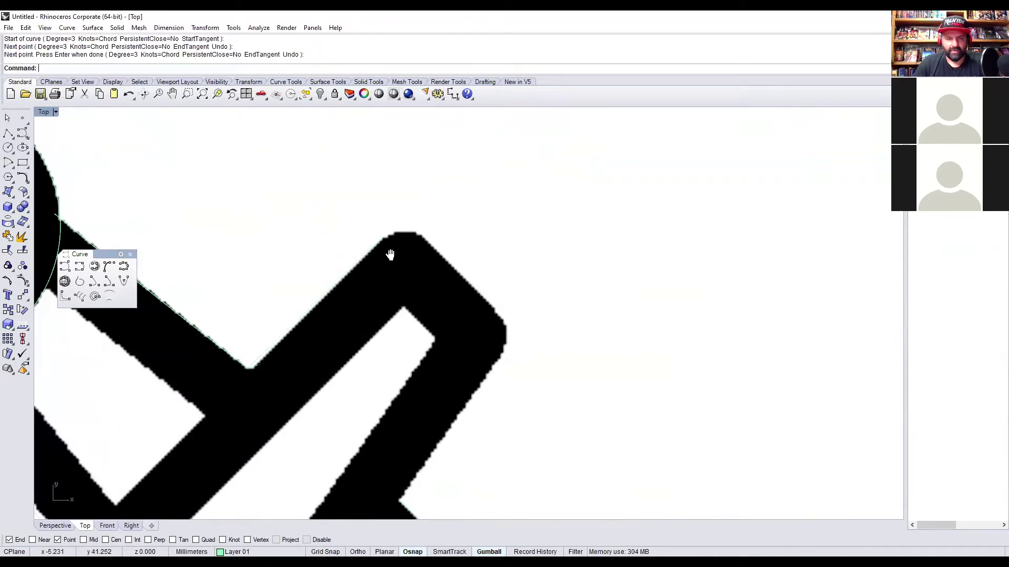
Trace the crossguard's top rounded corner with an interpolated curve starting at the end of the handle-side edge curve.
{"action": "right_click", "coordinate": [397, 242]}
{"action": "right_click_drag", "start_coordinate": [397, 242], "coordinate": [363, 306]}
{"action": "left_click", "coordinate": [359, 298]}
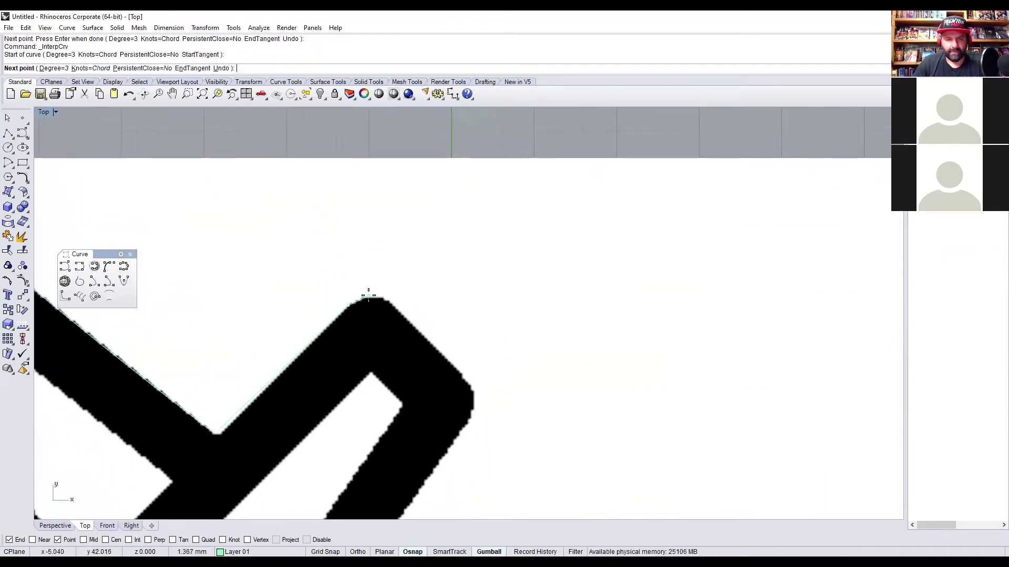
{"action": "left_click", "coordinate": [368, 296]}
{"action": "left_click", "coordinate": [388, 299]}
{"action": "right_click", "coordinate": [388, 299]}
Trace the crossguard's short end edge with an interpolated curve from the top rounded corner to the right rounded corner.
{"action": "scroll", "coordinate": [394, 326], "scroll_direction": "up", "scroll_amount": 4}
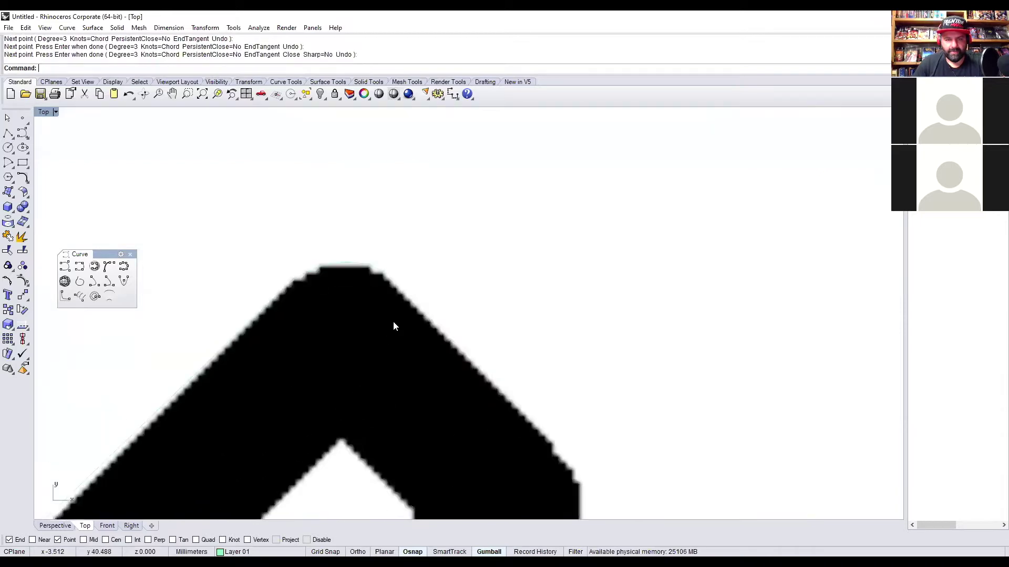
{"action": "right_click", "coordinate": [412, 300]}
{"action": "left_click", "coordinate": [363, 226]}
{"action": "scroll", "coordinate": [462, 338], "scroll_direction": "down", "scroll_amount": 3}
{"action": "right_click_drag", "start_coordinate": [462, 337], "coordinate": [331, 198]}
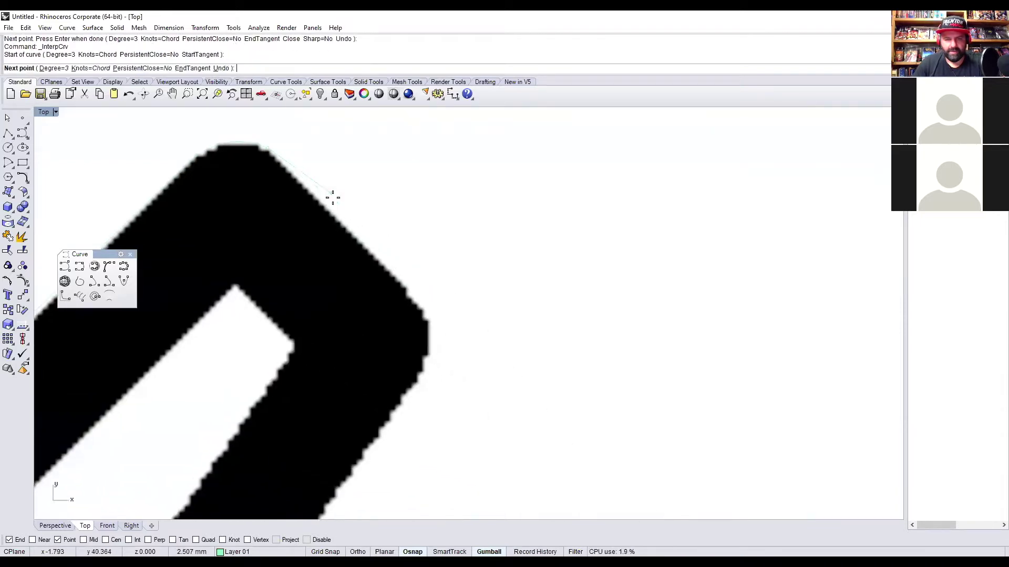
{"action": "left_click", "coordinate": [407, 294]}
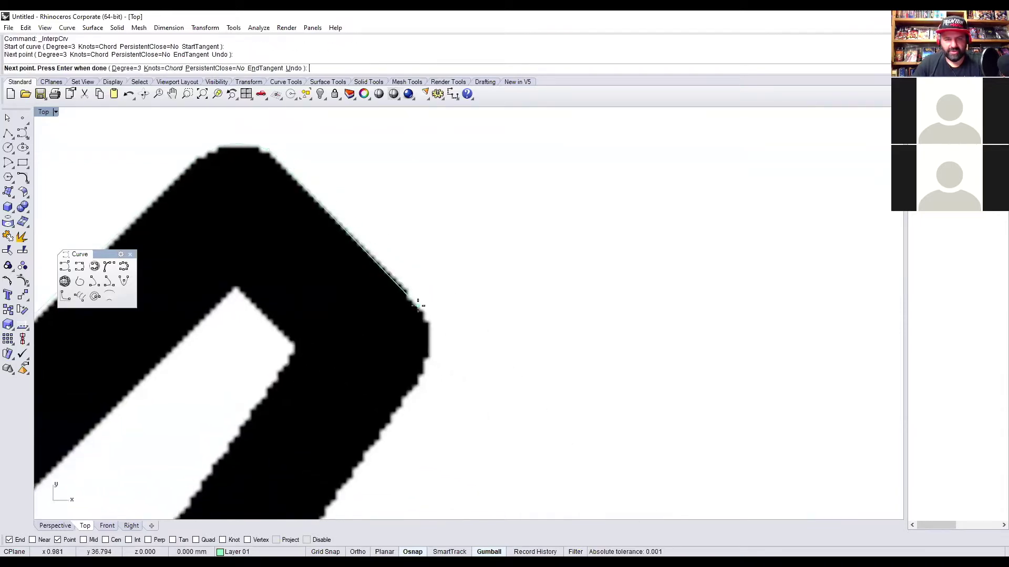
{"action": "right_click", "coordinate": [457, 331]}
Trace the crossguard's right rounded corner with an interpolated curve starting at the end of the short edge curve.
{"action": "scroll", "coordinate": [427, 342], "scroll_direction": "up", "scroll_amount": 6}
{"action": "right_click_drag", "start_coordinate": [441, 337], "coordinate": [533, 335]}
{"action": "right_click", "coordinate": [535, 339]}
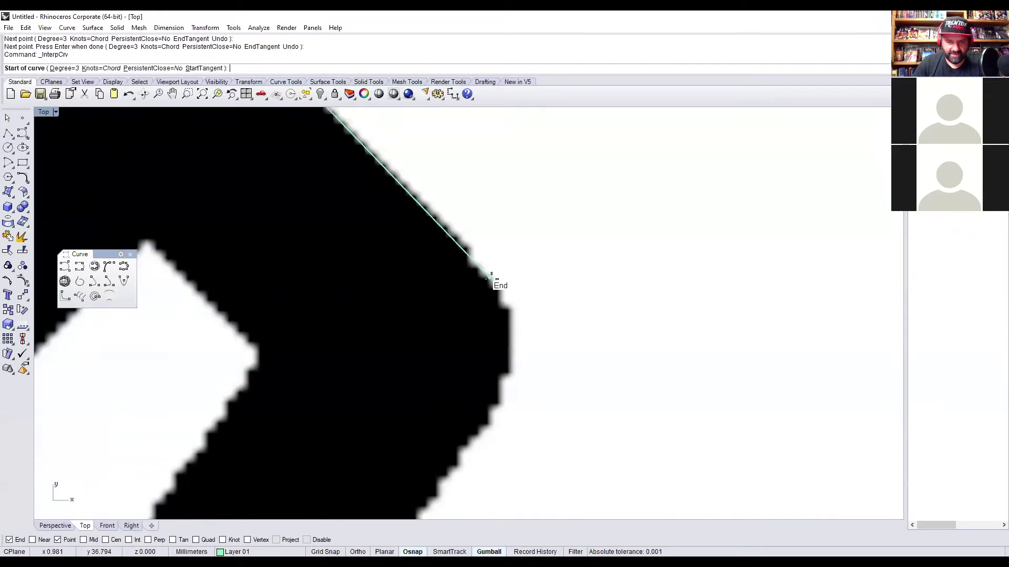
{"action": "left_click", "coordinate": [491, 279]}
{"action": "left_click", "coordinate": [511, 316]}
{"action": "left_click", "coordinate": [509, 383]}
{"action": "left_click", "coordinate": [494, 418]}
{"action": "right_click", "coordinate": [493, 434]}
{"action": "right_click_drag", "start_coordinate": [528, 482], "coordinate": [610, 355]}
{"action": "scroll", "coordinate": [585, 360], "scroll_direction": "down", "scroll_amount": 3}
{"action": "scroll", "coordinate": [473, 232], "scroll_direction": "up", "scroll_amount": 4}
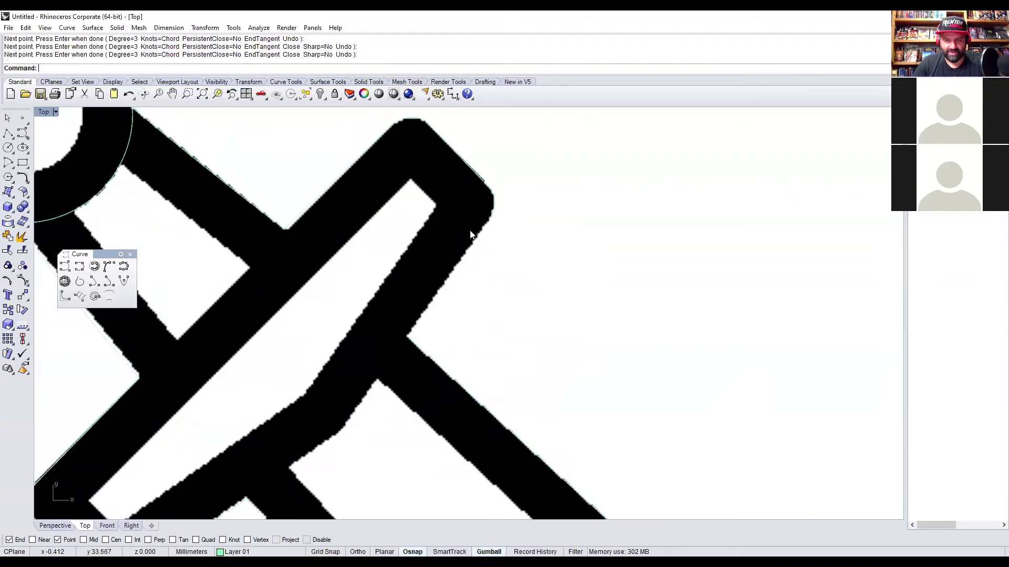
Trace the crossguard's blade-side edge with an interpolated curve from the right rounded corner to the upper blade junction.
{"action": "right_click", "coordinate": [492, 259]}
{"action": "scroll", "coordinate": [491, 260], "scroll_direction": "down", "scroll_amount": 1}
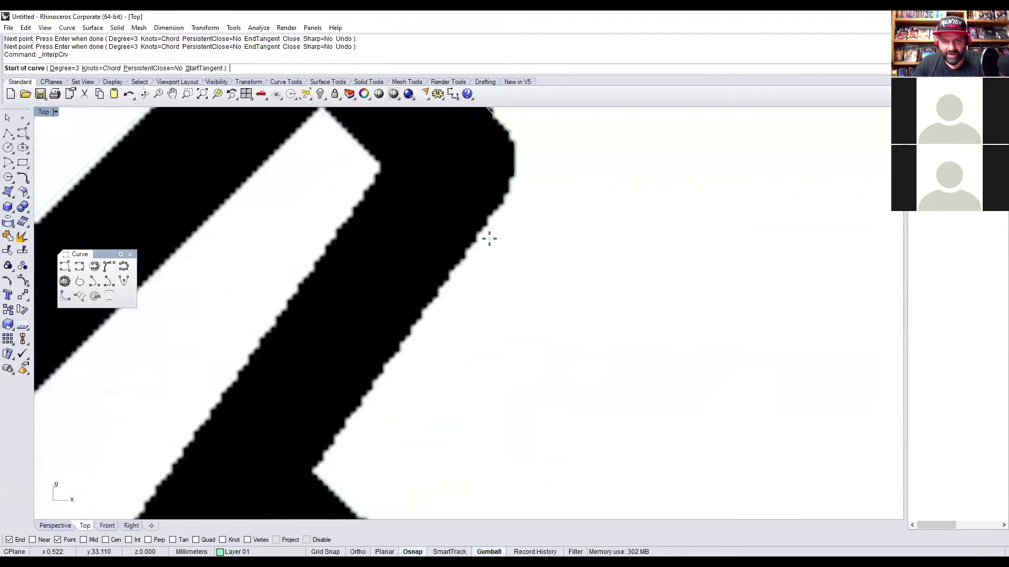
{"action": "left_click", "coordinate": [498, 206]}
{"action": "scroll", "coordinate": [457, 242], "scroll_direction": "down", "scroll_amount": 2}
{"action": "left_click", "coordinate": [421, 307]}
{"action": "right_click", "coordinate": [420, 307]}
Examine where the handle's upper edge curve meets the pommel circle.
{"action": "scroll", "coordinate": [535, 341], "scroll_direction": "down", "scroll_amount": 5}
{"action": "scroll", "coordinate": [391, 273], "scroll_direction": "up", "scroll_amount": 4}
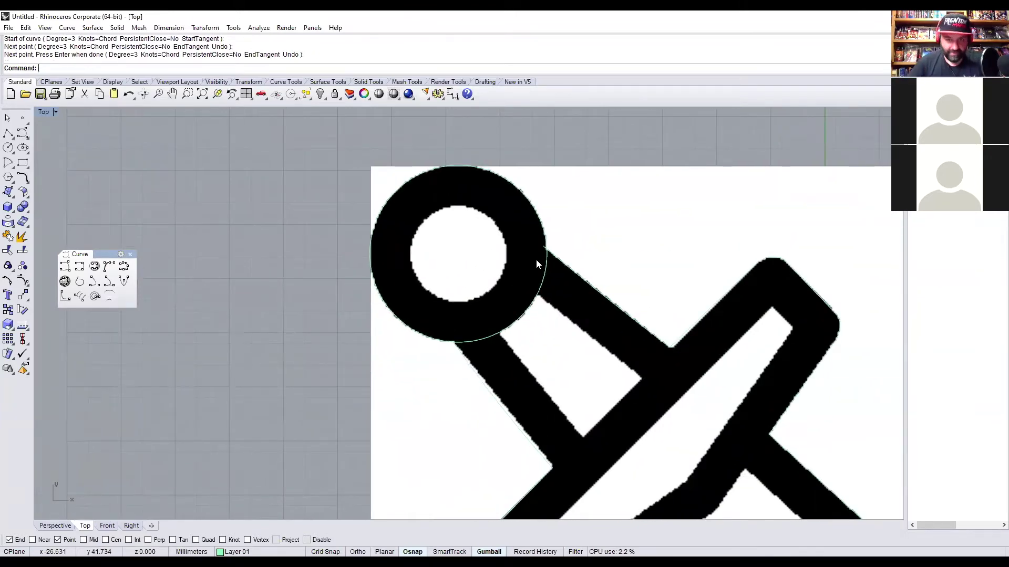
{"action": "scroll", "coordinate": [546, 286], "scroll_direction": "up", "scroll_amount": 6}
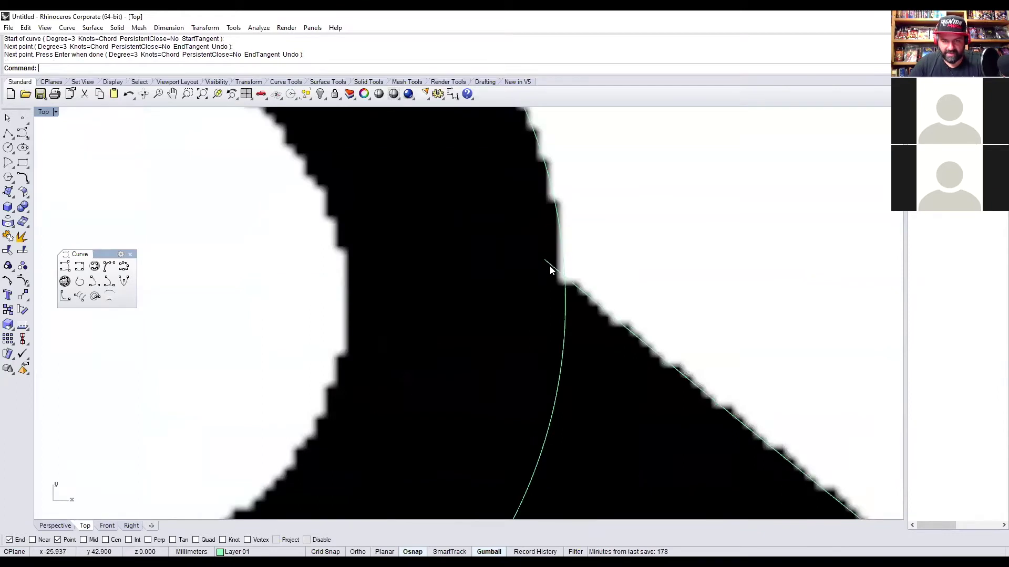
{"action": "scroll", "coordinate": [549, 267], "scroll_direction": "down", "scroll_amount": 5}
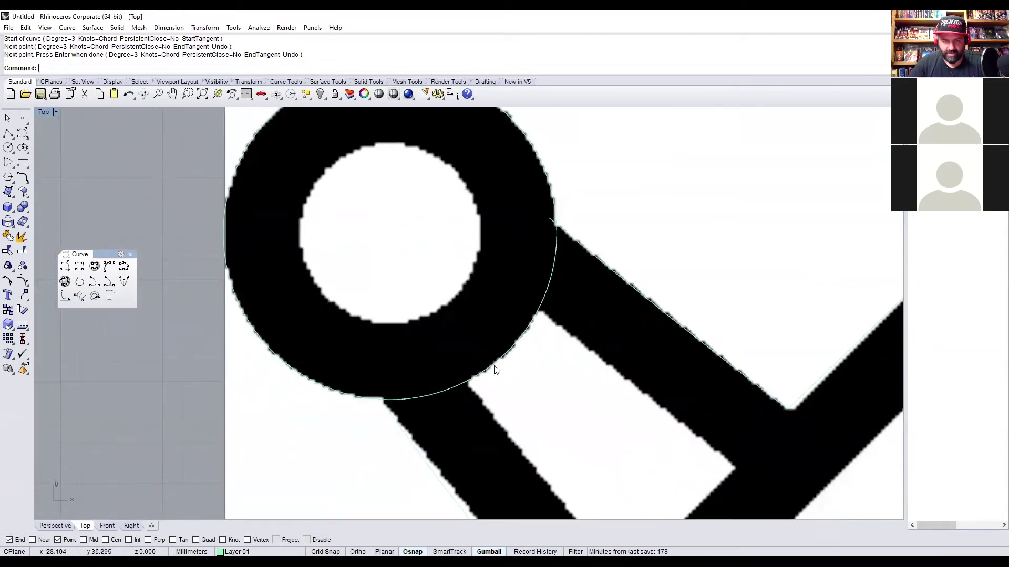
Demonstrate crossing selection on the pommel circle and the adjoining handle edge curves, clearing the selection after each try.
{"action": "scroll", "coordinate": [554, 235], "scroll_direction": "down", "scroll_amount": 2}
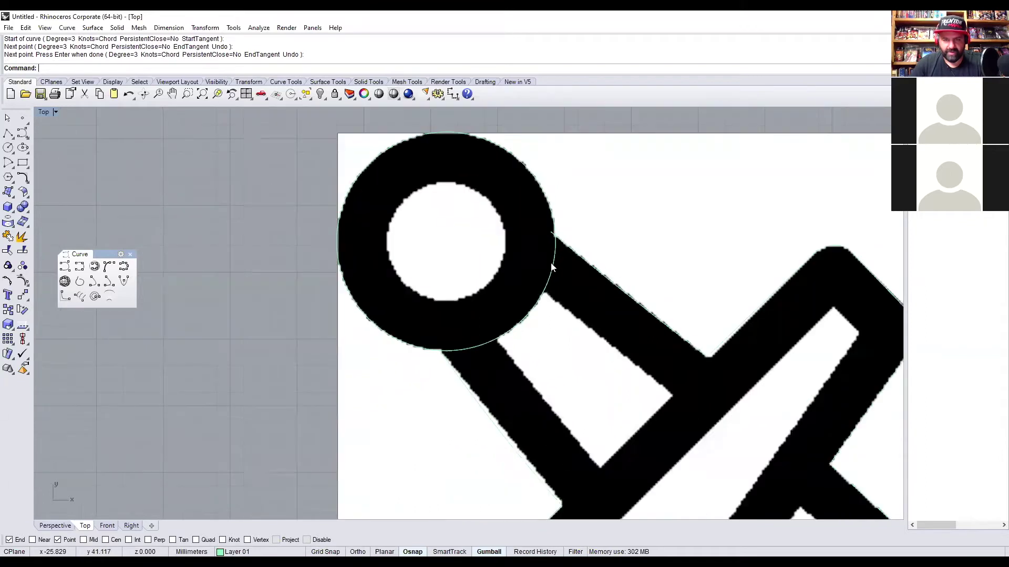
{"action": "right_click_drag", "start_coordinate": [515, 307], "coordinate": [414, 269]}
{"action": "right_click_drag", "start_coordinate": [446, 215], "coordinate": [475, 288]}
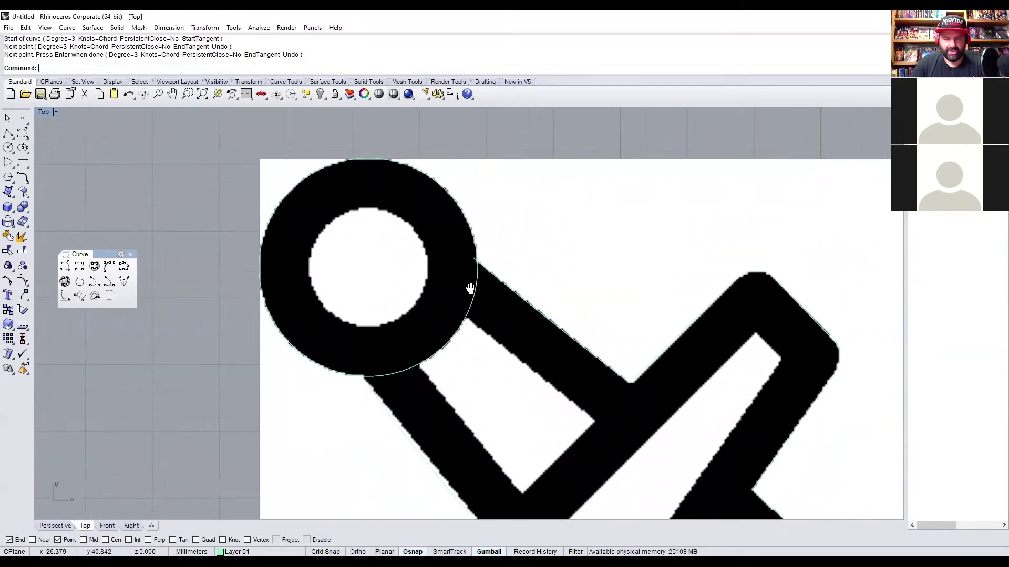
{"action": "left_click_drag", "start_coordinate": [559, 207], "coordinate": [282, 432]}
{"action": "key", "text": "Escape"}
{"action": "left_click_drag", "start_coordinate": [533, 197], "coordinate": [464, 286]}
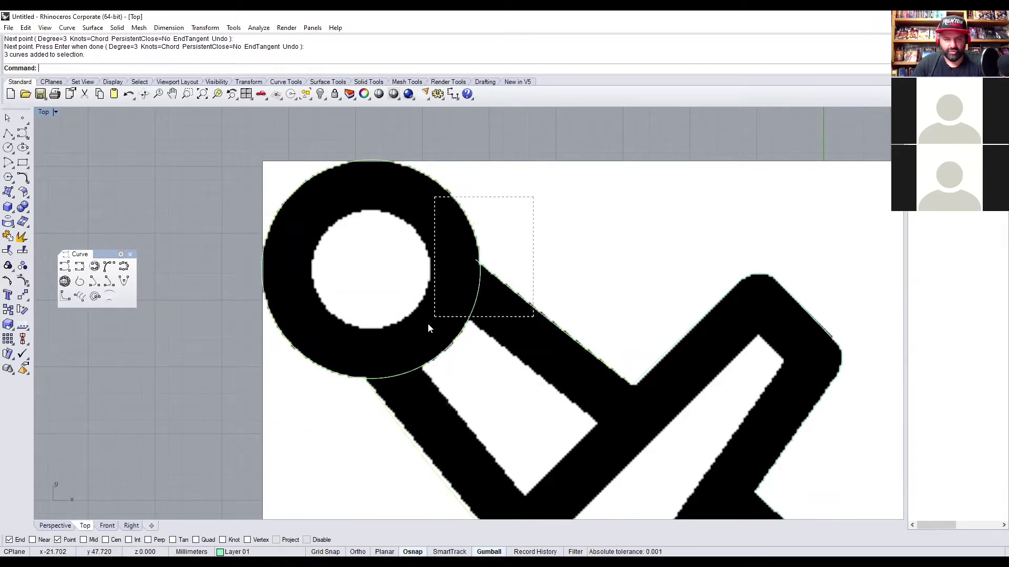
{"action": "left_click_drag", "start_coordinate": [316, 426], "coordinate": [306, 435]}
{"action": "left_click_drag", "start_coordinate": [391, 342], "coordinate": [509, 246]}
{"action": "left_click_drag", "start_coordinate": [284, 466], "coordinate": [284, 466]}
{"action": "key", "text": "Escape"}
{"action": "left_click_drag", "start_coordinate": [347, 484], "coordinate": [344, 481]}
{"action": "key", "text": "Escape"}
{"action": "left_click_drag", "start_coordinate": [347, 446], "coordinate": [330, 464]}
{"action": "key", "text": "Escape"}
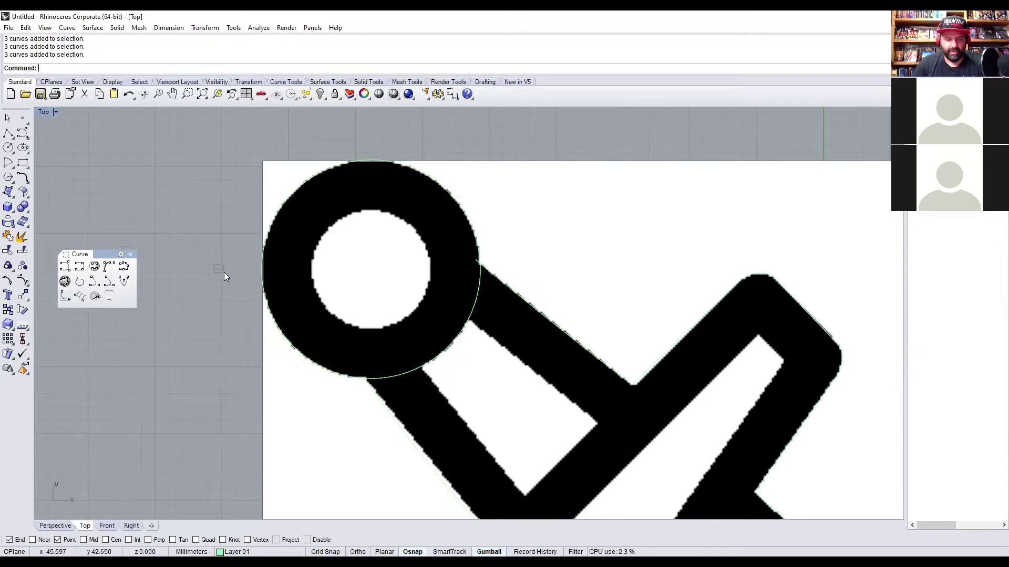
Demonstrate window selection by fully enclosing only the pommel circle, and clear the selection.
{"action": "left_click_drag", "start_coordinate": [214, 265], "coordinate": [590, 475]}
{"action": "left_click_drag", "start_coordinate": [197, 154], "coordinate": [557, 458]}
{"action": "left_click_drag", "start_coordinate": [197, 155], "coordinate": [527, 440]}
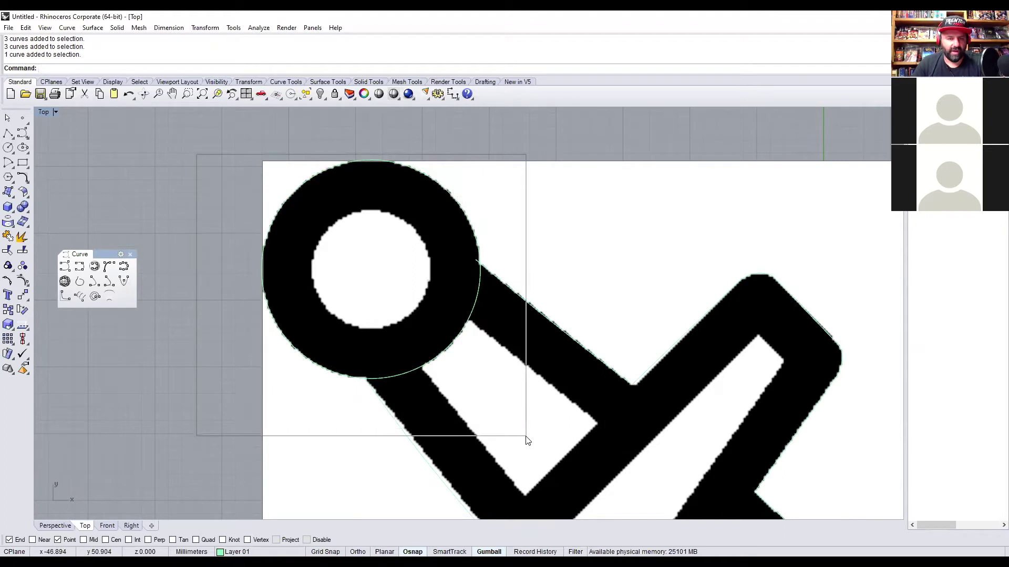
{"action": "left_click_drag", "start_coordinate": [527, 439], "coordinate": [527, 439]}
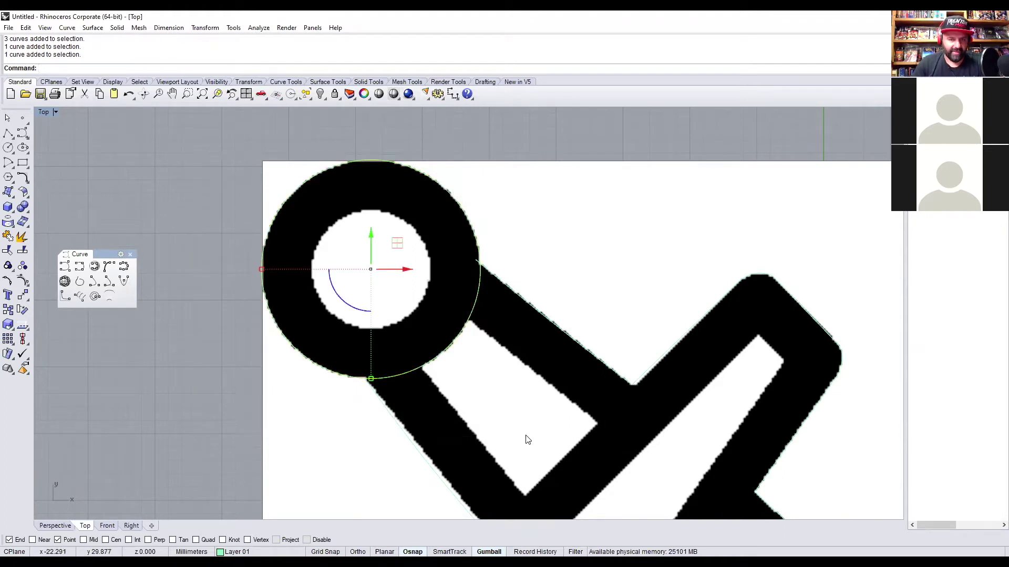
{"action": "key", "text": "Escape"}
Select the pommel circle and both handle edge curves and trim off the upper handle curve's end that overshoots into the circle.
{"action": "left_click_drag", "start_coordinate": [616, 214], "coordinate": [338, 444]}
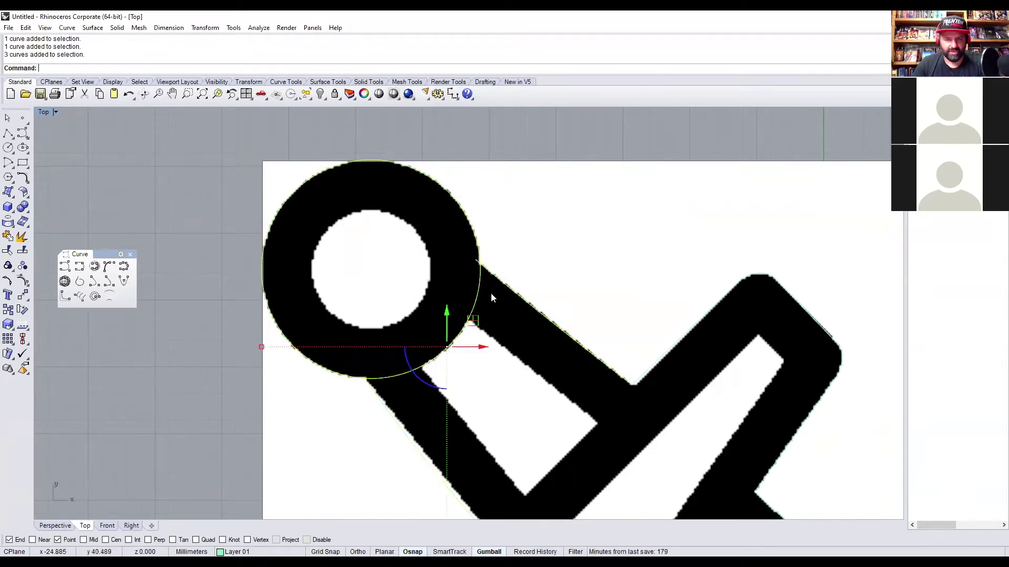
{"action": "scroll", "coordinate": [488, 290], "scroll_direction": "up", "scroll_amount": 3}
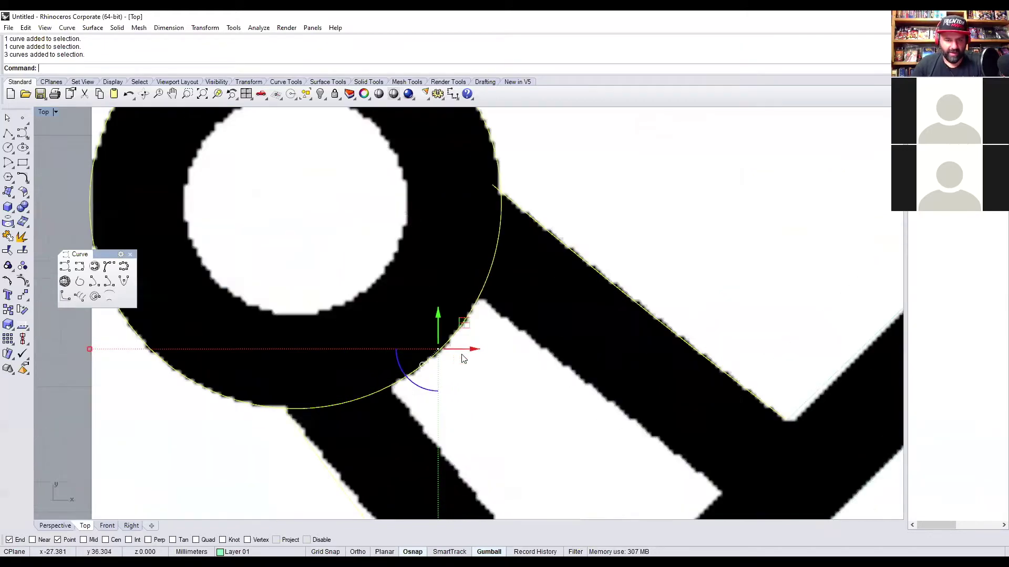
{"action": "scroll", "coordinate": [423, 326], "scroll_direction": "up", "scroll_amount": 5}
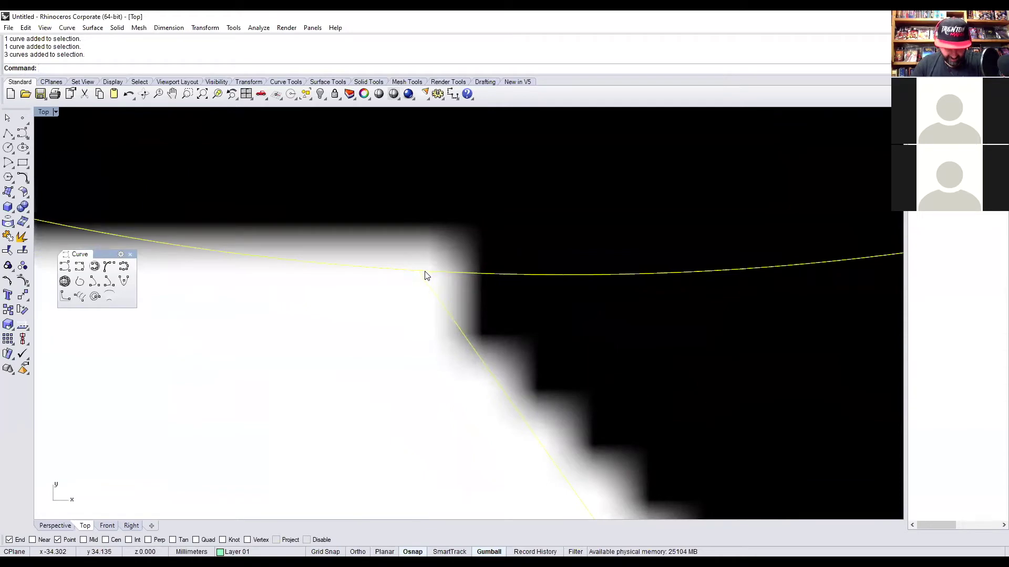
{"action": "scroll", "coordinate": [427, 284], "scroll_direction": "down", "scroll_amount": 4}
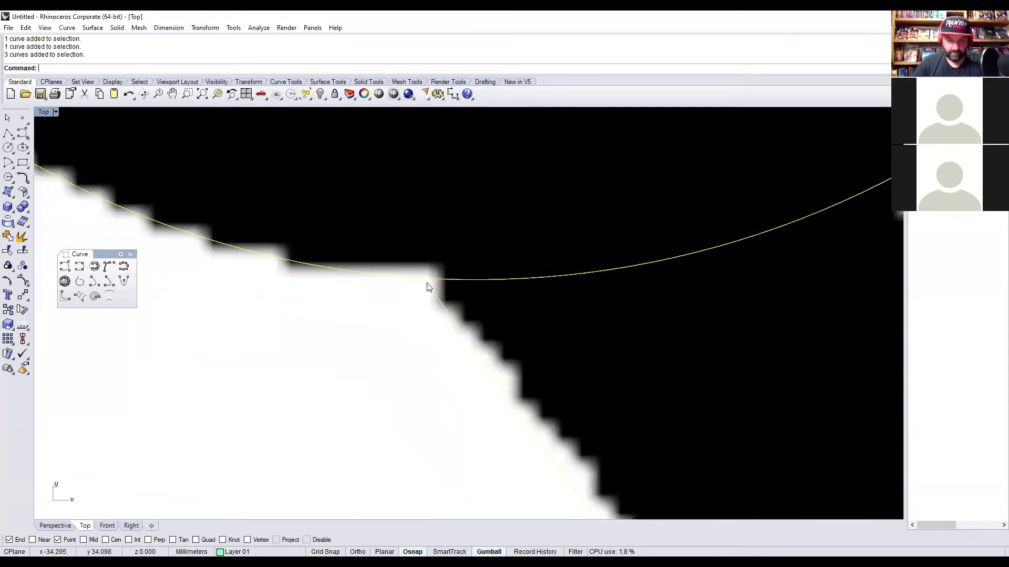
{"action": "scroll", "coordinate": [436, 287], "scroll_direction": "up", "scroll_amount": 6}
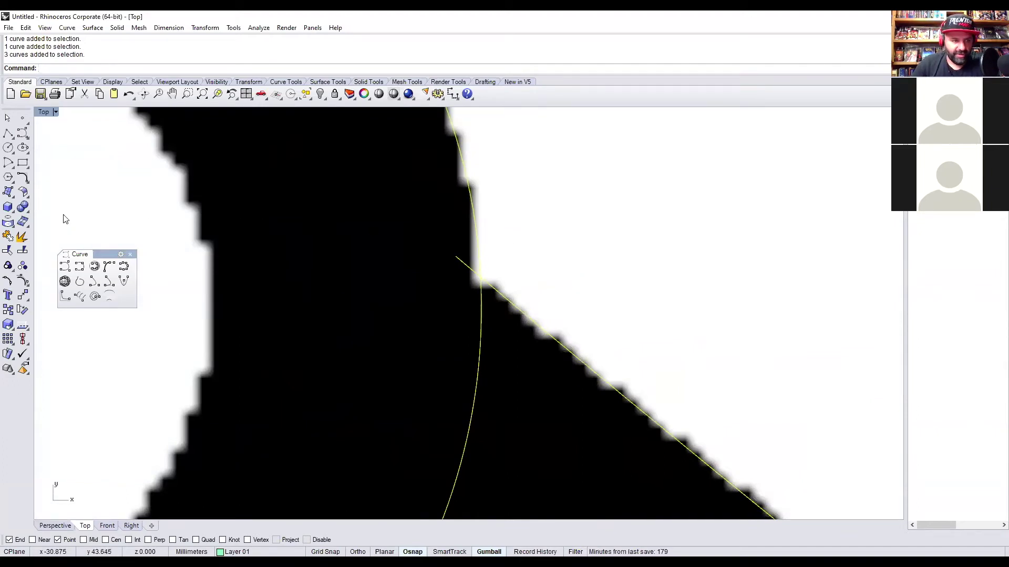
{"action": "left_click", "coordinate": [8, 252]}
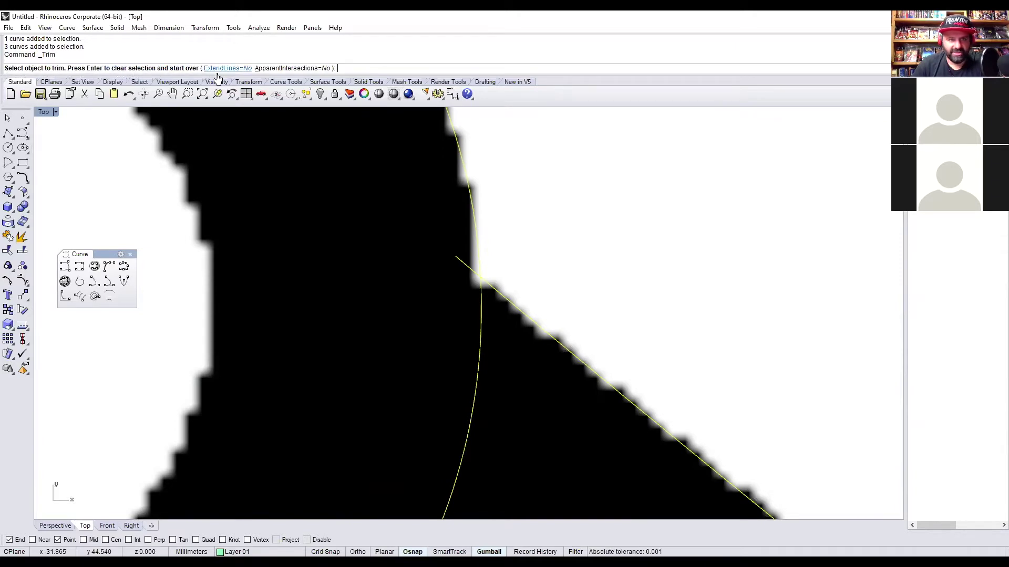
{"action": "left_click", "coordinate": [467, 268]}
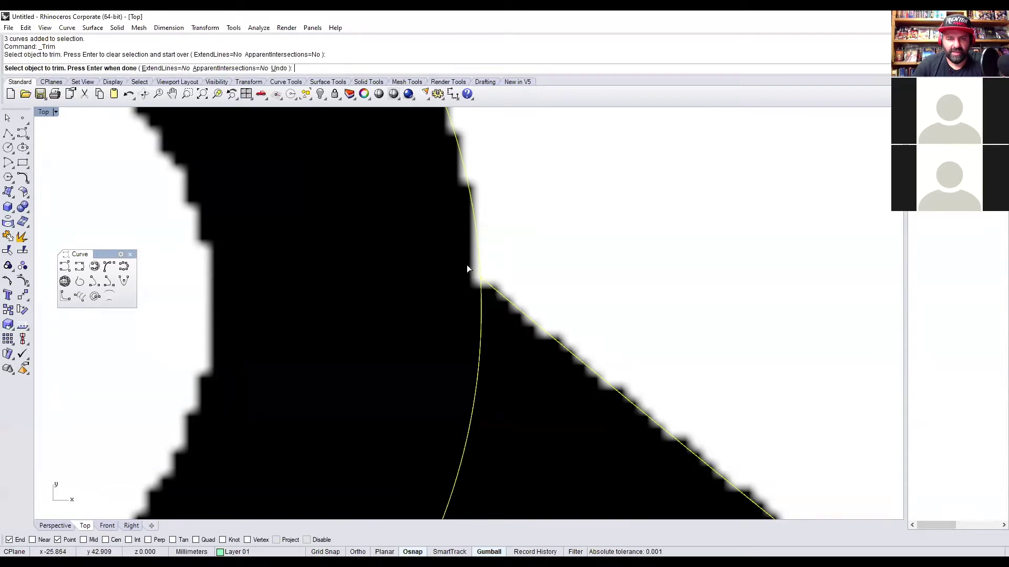
Trim away the pommel circle's arc between the two handle edge curves and finish the Trim command.
{"action": "scroll", "coordinate": [464, 267], "scroll_direction": "down", "scroll_amount": 3}
{"action": "right_click_drag", "start_coordinate": [464, 266], "coordinate": [426, 196]}
{"action": "left_click", "coordinate": [450, 228]}
{"action": "scroll", "coordinate": [450, 230], "scroll_direction": "down", "scroll_amount": 3}
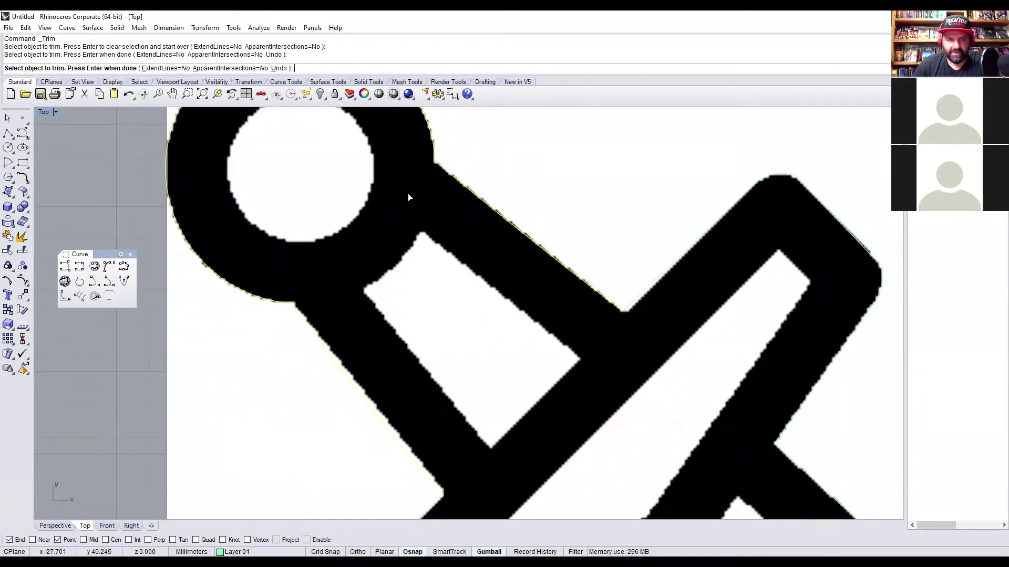
{"action": "scroll", "coordinate": [423, 207], "scroll_direction": "up", "scroll_amount": 10}
{"action": "right_click_drag", "start_coordinate": [428, 167], "coordinate": [433, 239]}
{"action": "scroll", "coordinate": [405, 209], "scroll_direction": "up", "scroll_amount": 3}
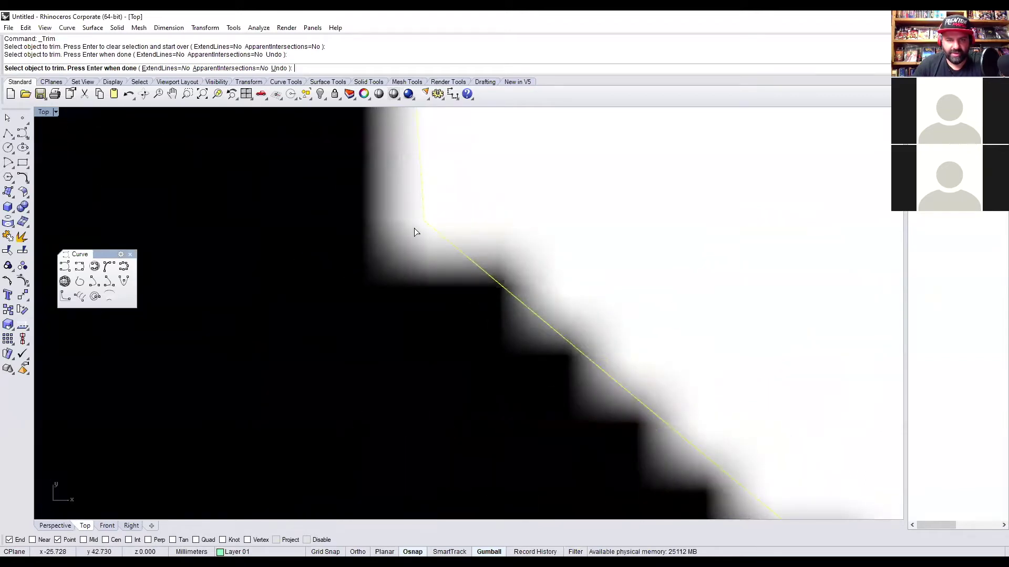
{"action": "scroll", "coordinate": [387, 247], "scroll_direction": "down", "scroll_amount": 10}
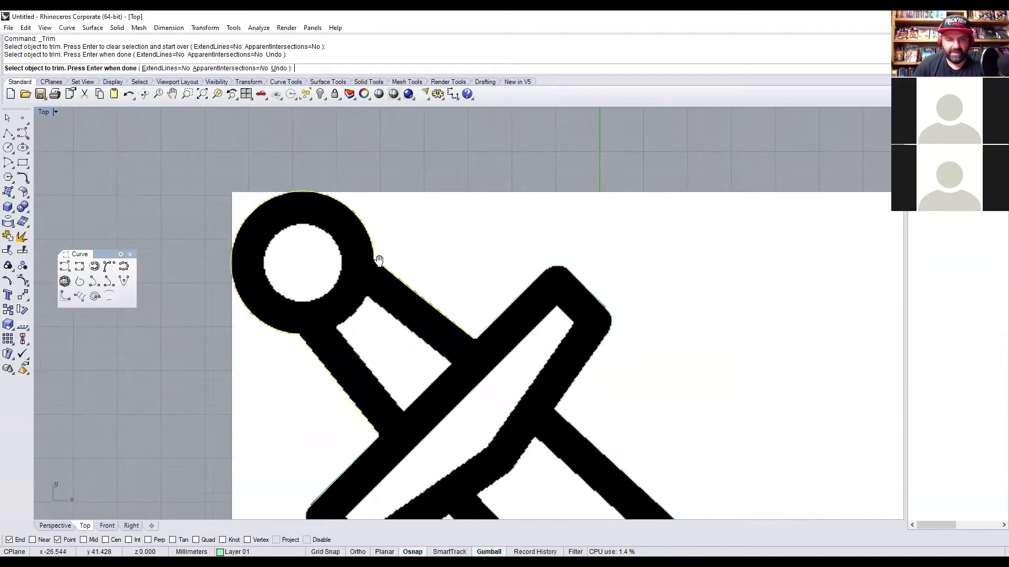
{"action": "key", "text": "Return"}
Examine the trimmed pommel corner and select the neighbouring handle and crossguard curves one at a time to check they are separate.
{"action": "scroll", "coordinate": [428, 198], "scroll_direction": "up", "scroll_amount": 5}
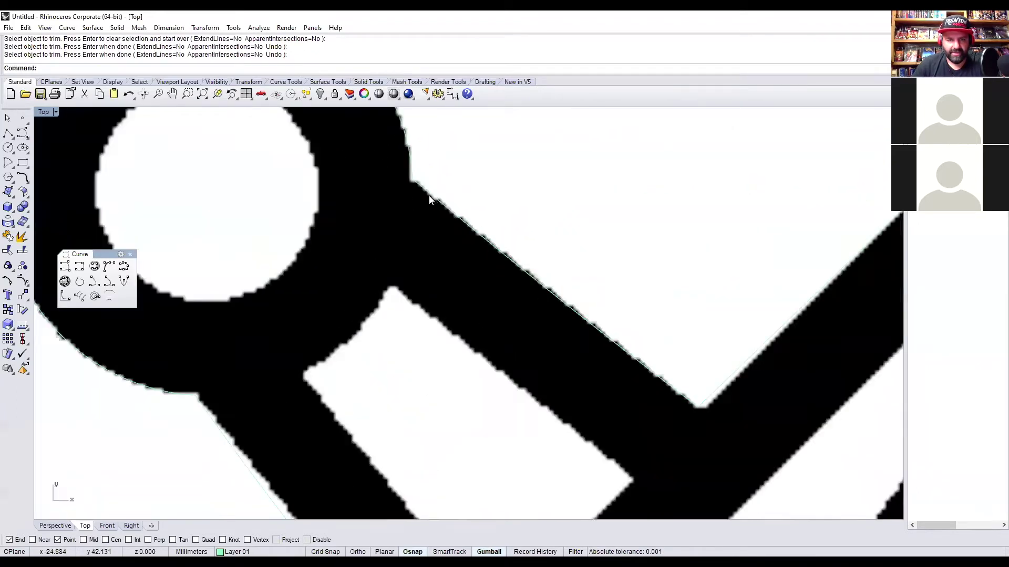
{"action": "scroll", "coordinate": [428, 199], "scroll_direction": "up", "scroll_amount": 7}
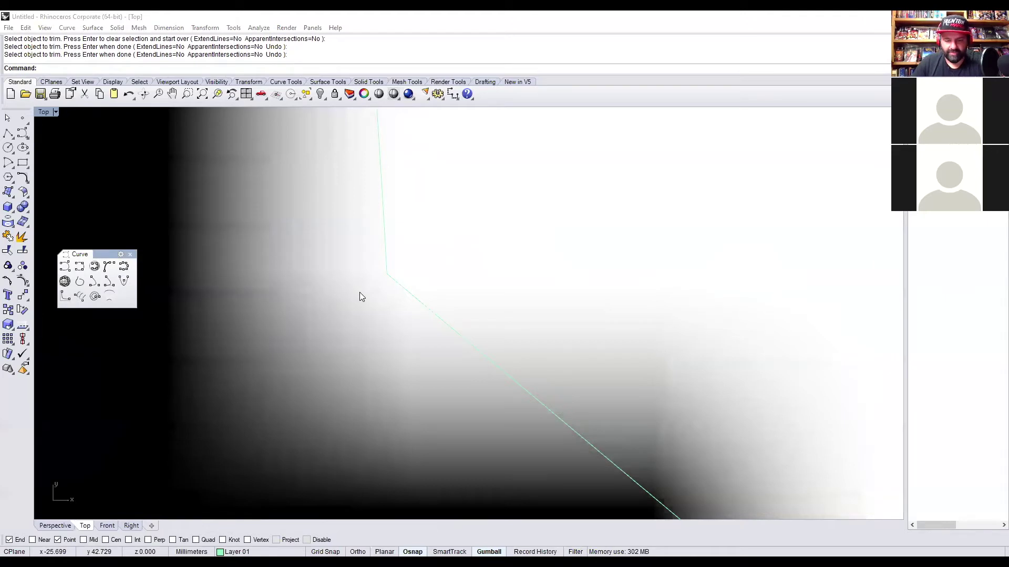
{"action": "left_click", "coordinate": [387, 284]}
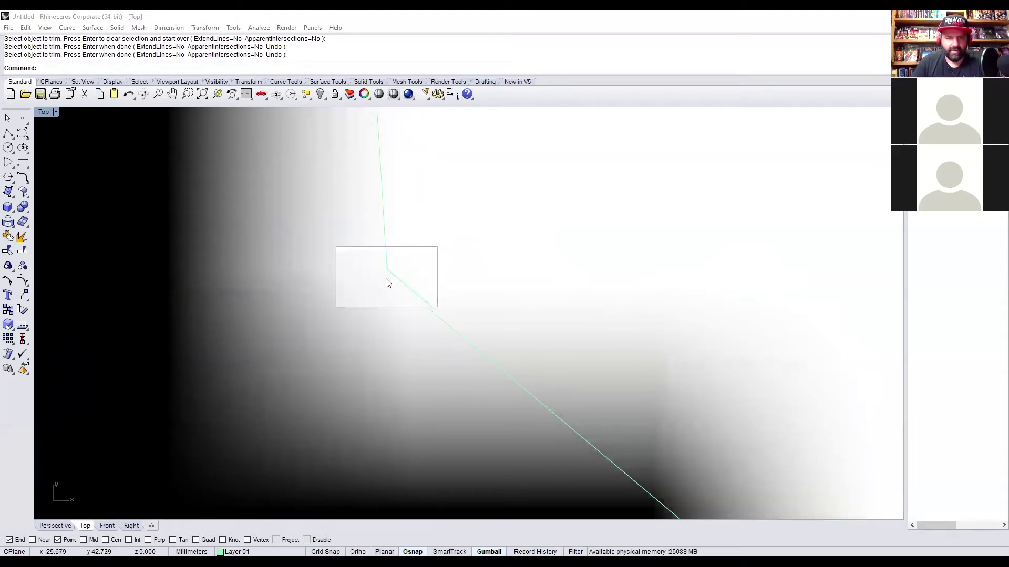
{"action": "scroll", "coordinate": [354, 277], "scroll_direction": "down", "scroll_amount": 10}
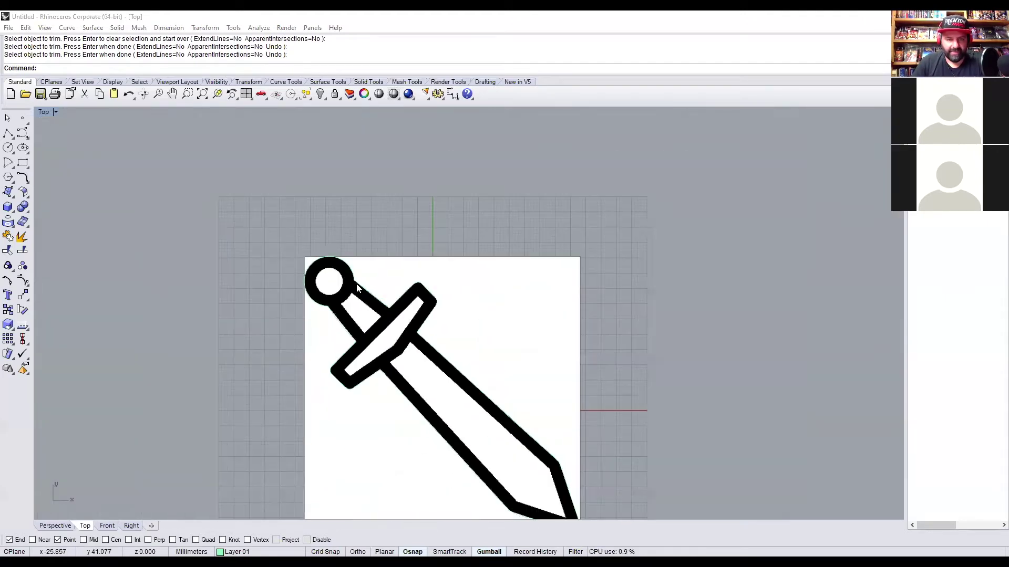
{"action": "scroll", "coordinate": [379, 252], "scroll_direction": "up", "scroll_amount": 2}
{"action": "left_click", "coordinate": [403, 226]}
{"action": "scroll", "coordinate": [396, 227], "scroll_direction": "up", "scroll_amount": 3}
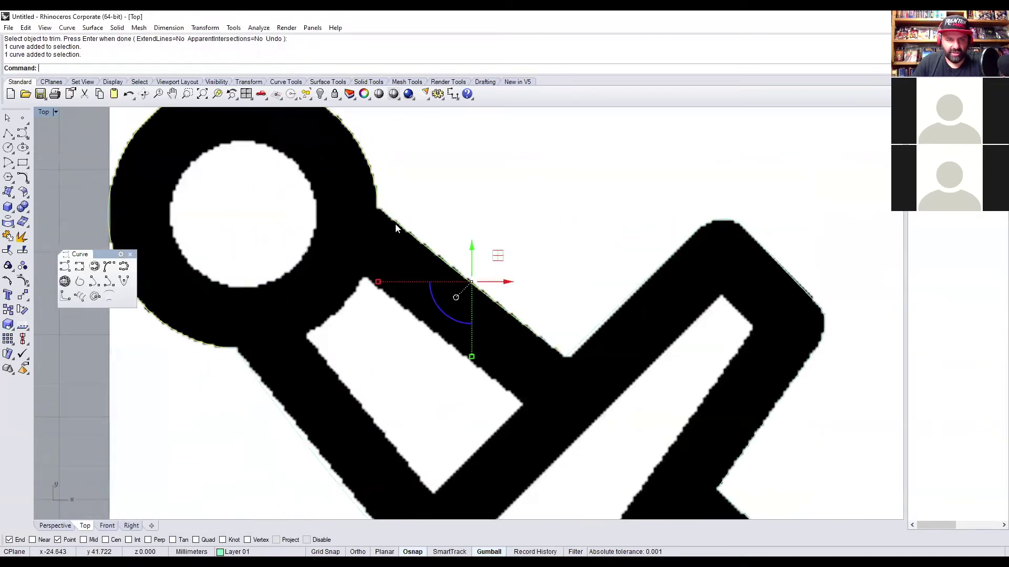
{"action": "left_click", "coordinate": [573, 354]}
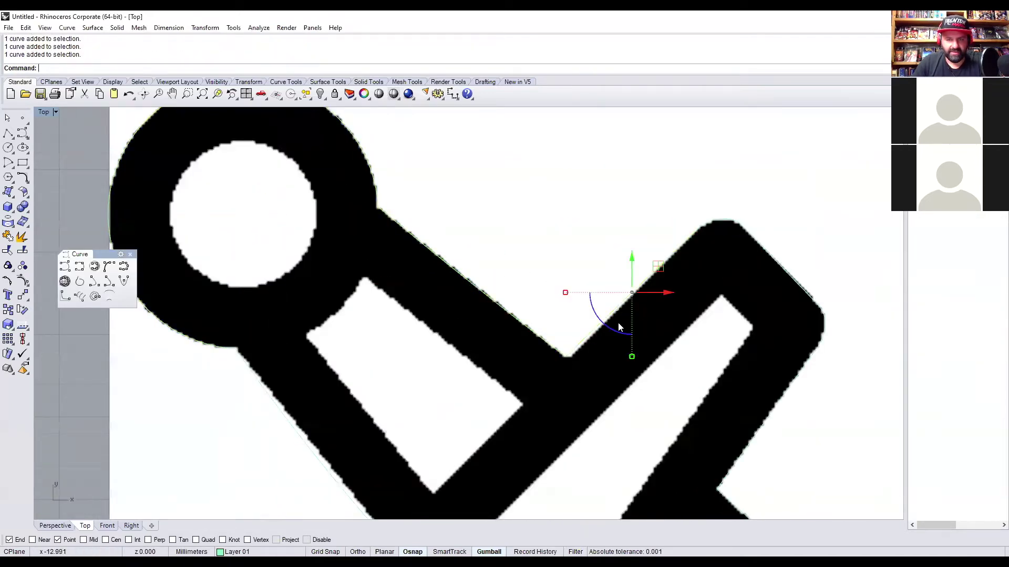
{"action": "left_click", "coordinate": [721, 220]}
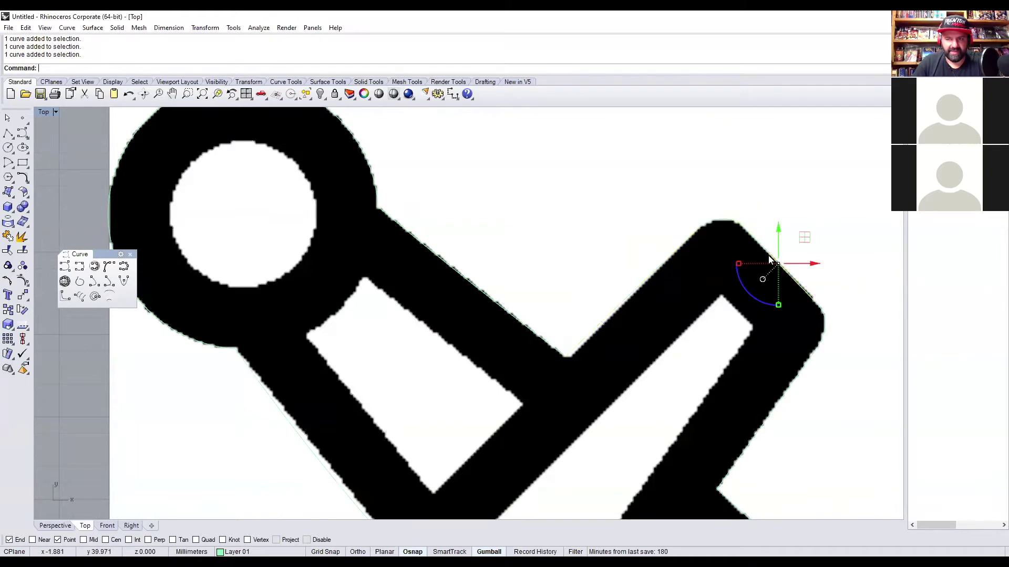
{"action": "scroll", "coordinate": [657, 304], "scroll_direction": "down", "scroll_amount": 6}
{"action": "key", "text": "Escape"}
{"action": "right_click_drag", "start_coordinate": [534, 209], "coordinate": [413, 190]}
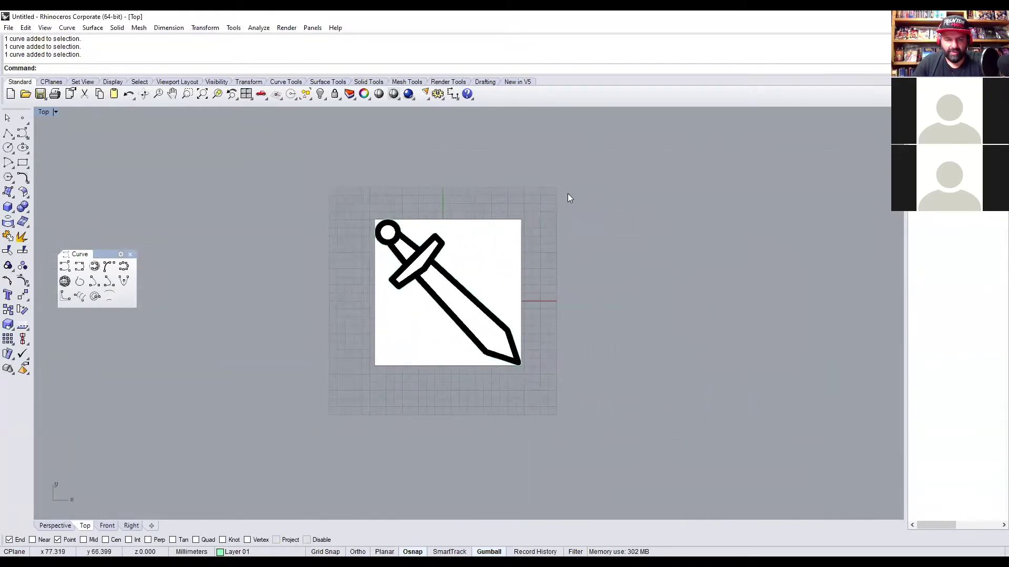
Select all the traced sword outline curves, join them into one closed curve and clear the selection.
{"action": "left_click_drag", "start_coordinate": [576, 193], "coordinate": [255, 434]}
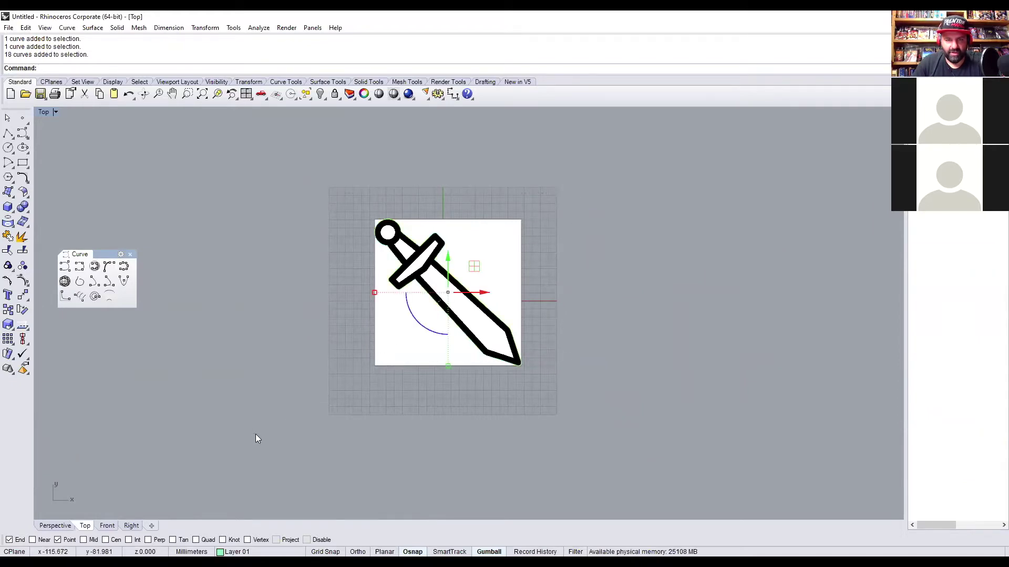
{"action": "scroll", "coordinate": [309, 390], "scroll_direction": "up", "scroll_amount": 8}
{"action": "right_click_drag", "start_coordinate": [454, 345], "coordinate": [571, 435]}
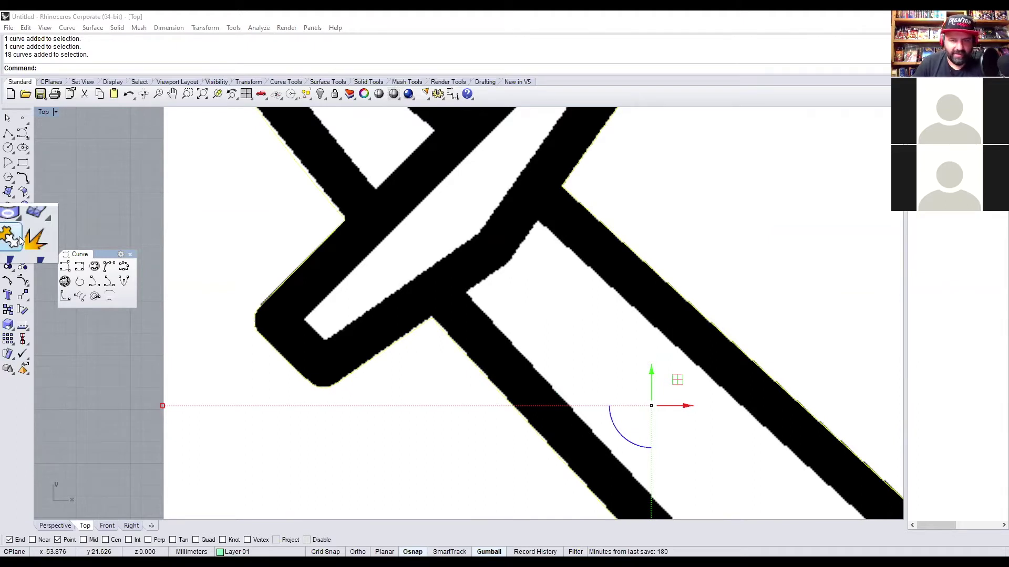
{"action": "left_click", "coordinate": [19, 241]}
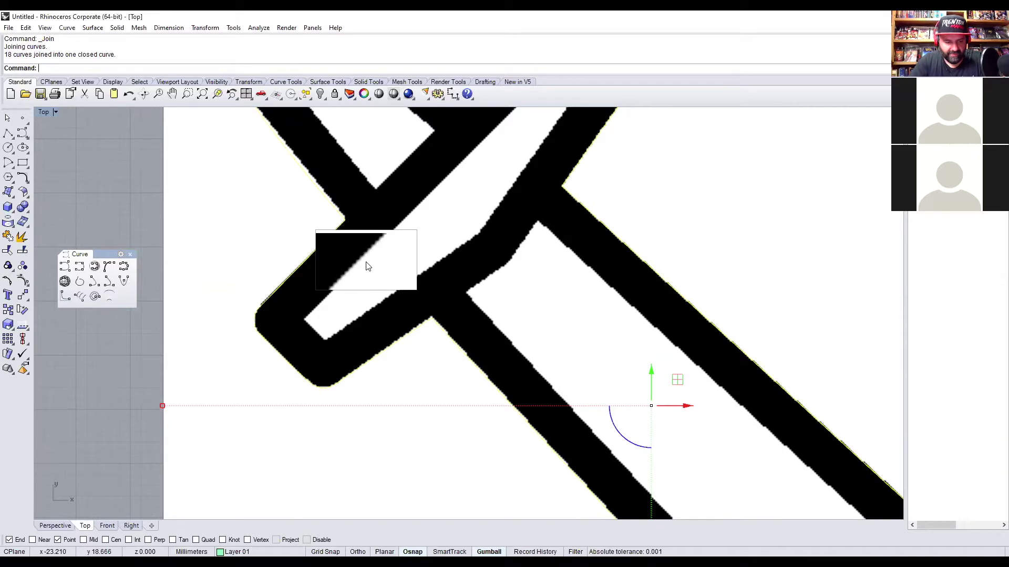
{"action": "scroll", "coordinate": [368, 266], "scroll_direction": "down", "scroll_amount": 12}
{"action": "right_click_drag", "start_coordinate": [387, 268], "coordinate": [353, 238]}
{"action": "left_click", "coordinate": [389, 301]}
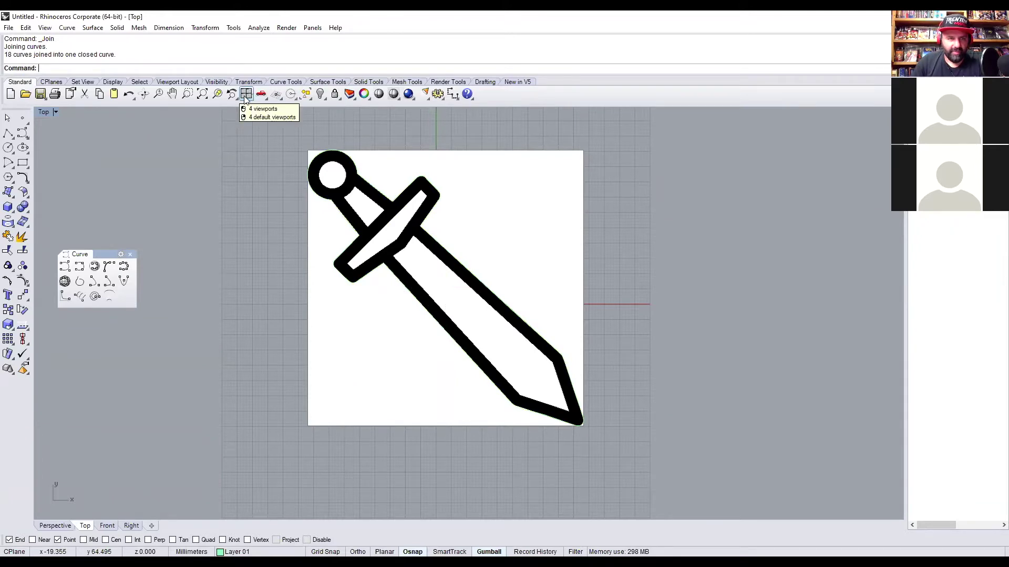
Demonstrate toggling between the four-viewport layout and single views, ending with a maximized Perspective view of the sword at a low angle.
{"action": "double_click", "coordinate": [44, 113]}
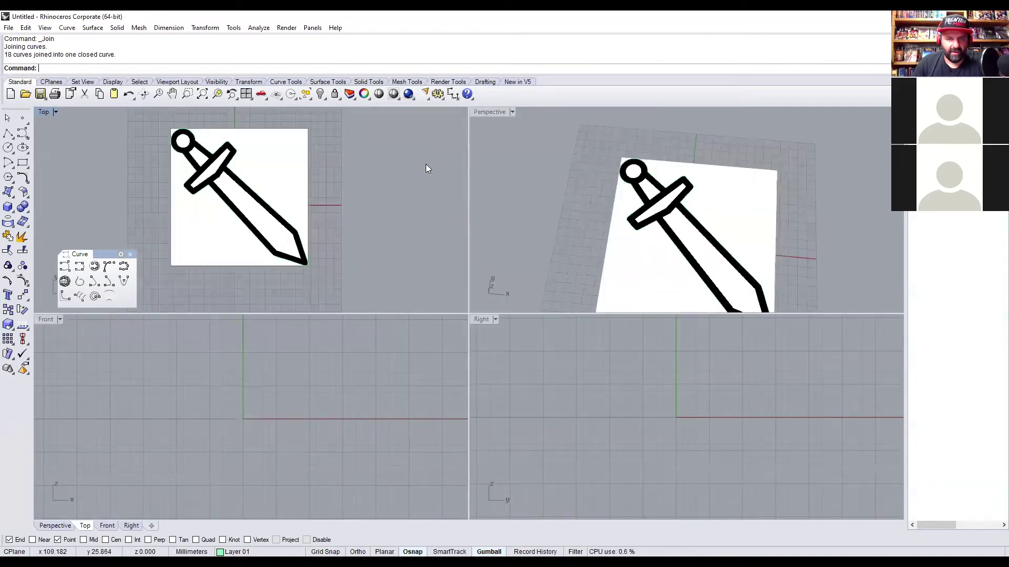
{"action": "double_click", "coordinate": [490, 113]}
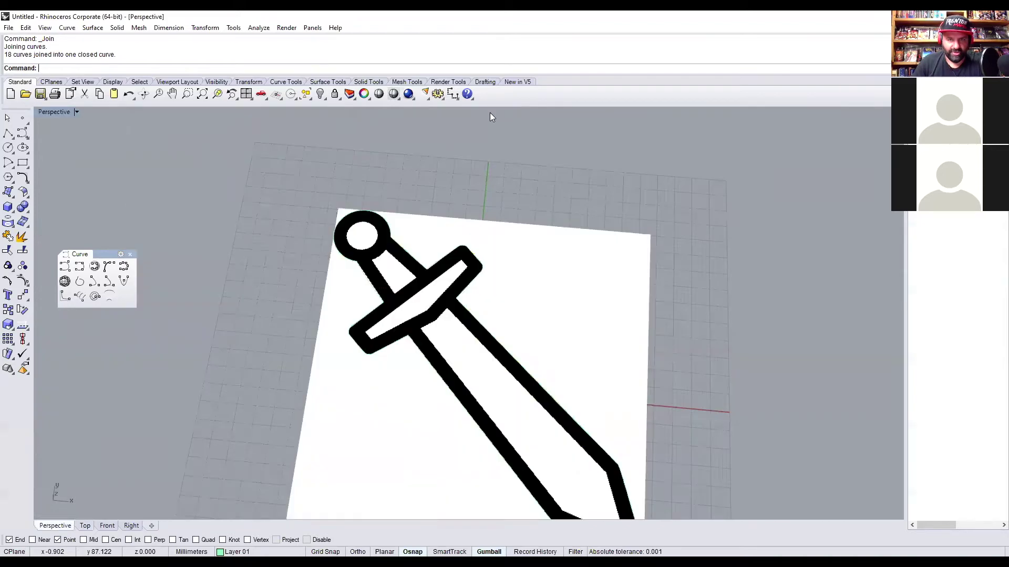
{"action": "double_click", "coordinate": [47, 112]}
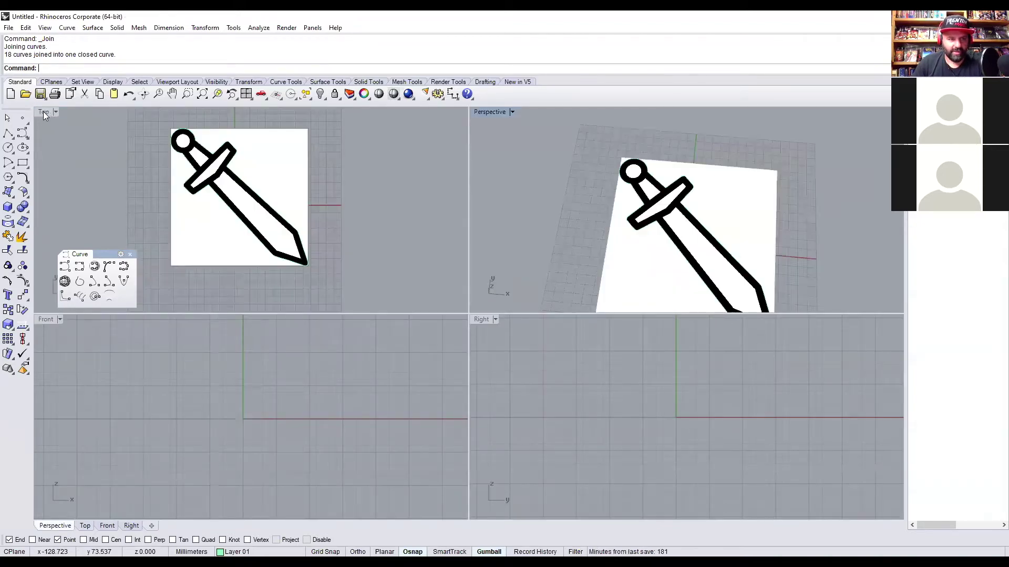
{"action": "double_click", "coordinate": [44, 113]}
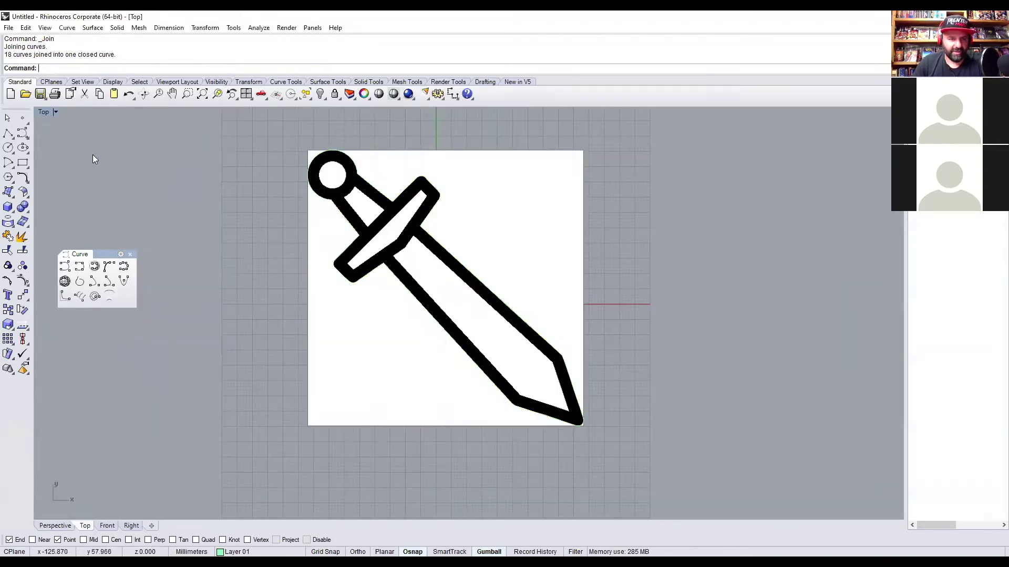
{"action": "double_click", "coordinate": [43, 113]}
{"action": "double_click", "coordinate": [483, 111]}
{"action": "right_click_drag", "start_coordinate": [515, 287], "coordinate": [560, 318]}
{"action": "scroll", "coordinate": [560, 317], "scroll_direction": "up", "scroll_amount": 3}
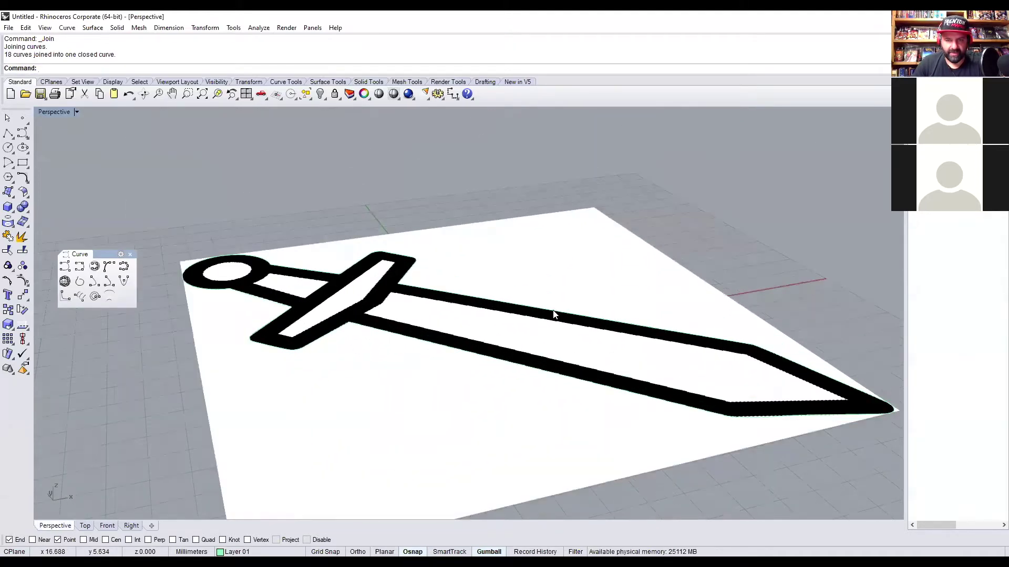
Extrude the closed sword outline straight up by 2 mm as a surface, with the Solid option set to No.
{"action": "left_click", "coordinate": [553, 314]}
{"action": "mouse_move", "coordinate": [371, 295]}
{"action": "right_mouse_down"}
{"action": "mouse_move", "coordinate": [402, 262]}
{"action": "mouse_move", "coordinate": [340, 295]}
{"action": "mouse_move", "coordinate": [374, 289]}
{"action": "mouse_move", "coordinate": [378, 301]}
{"action": "right_mouse_up"}
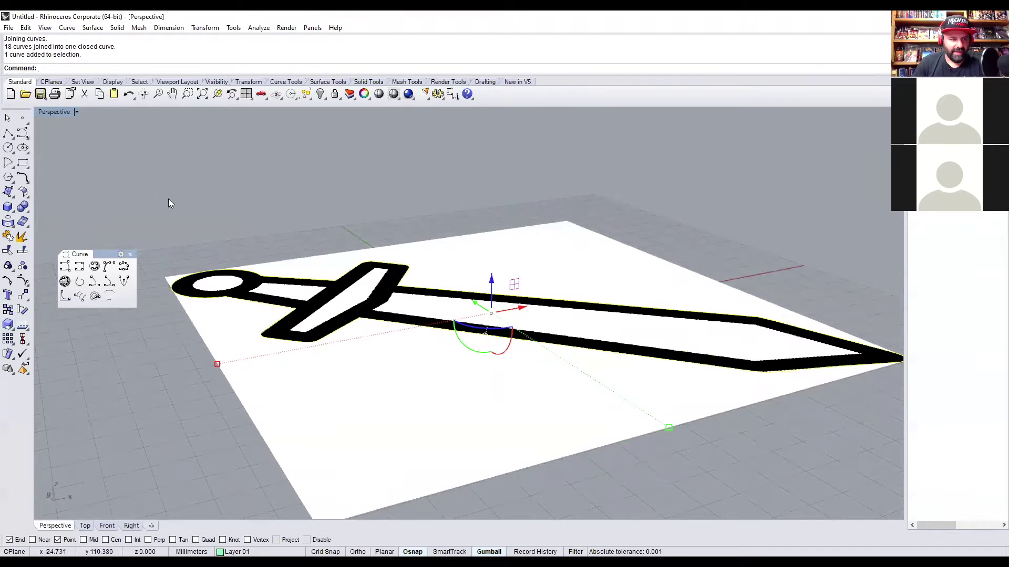
{"action": "left_click", "coordinate": [92, 28]}
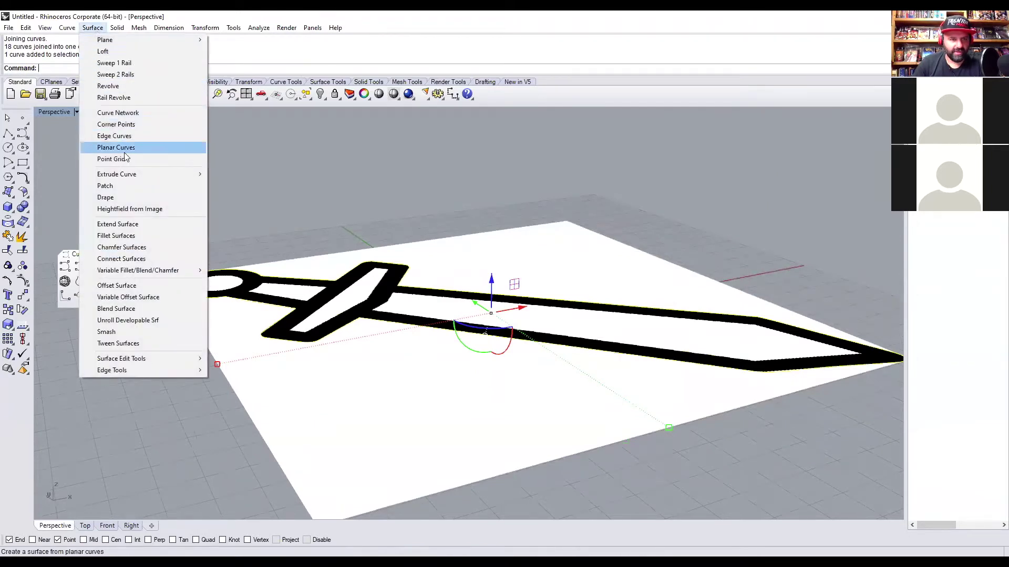
{"action": "mouse_move", "coordinate": [127, 176]}
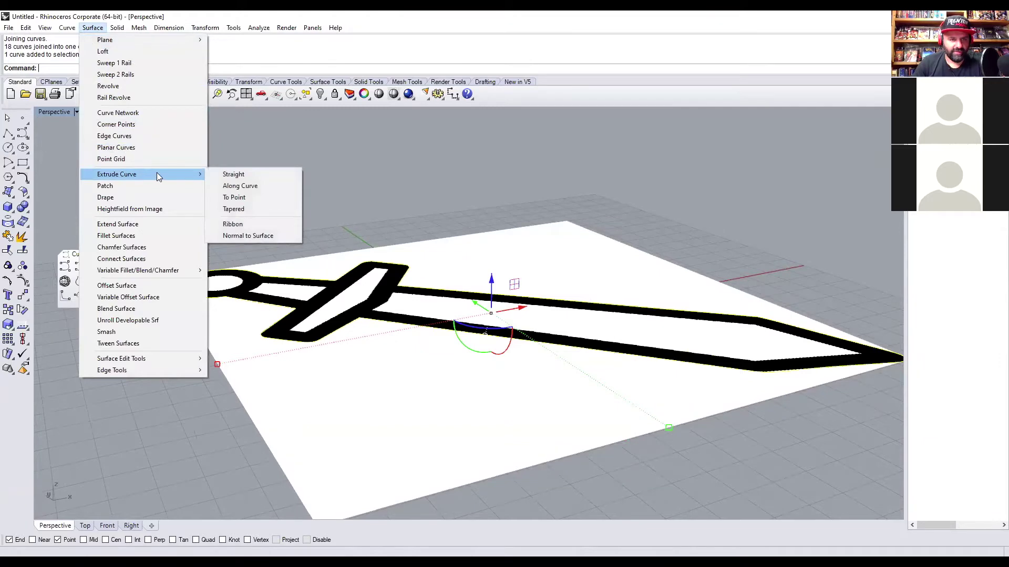
{"action": "left_click", "coordinate": [233, 174]}
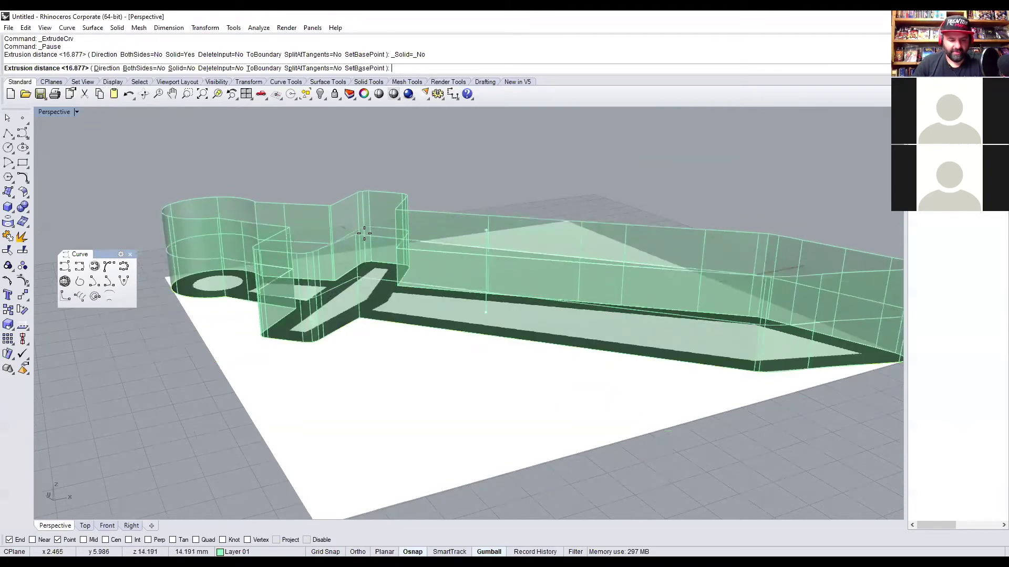
{"action": "key", "text": "Return"}
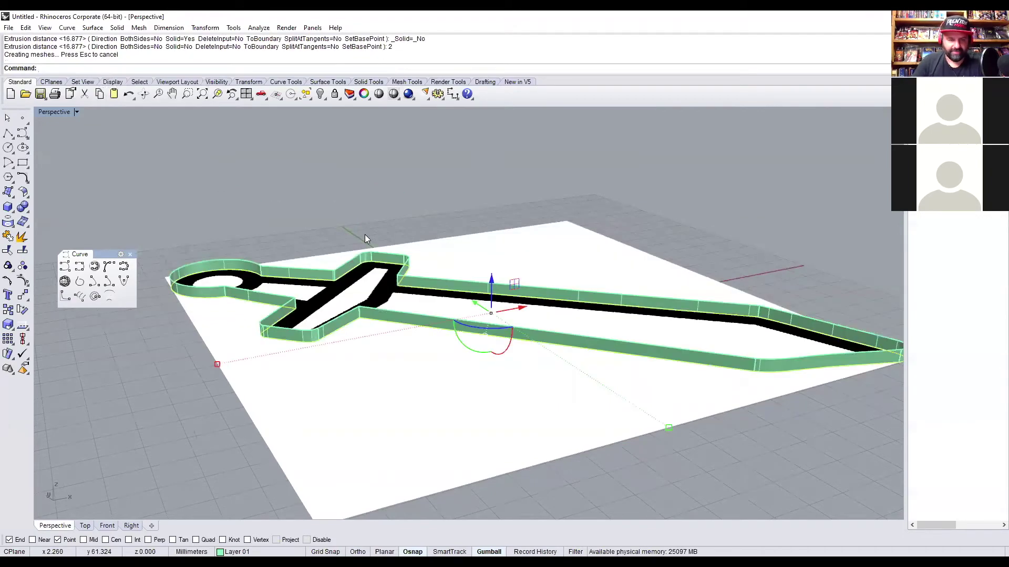
Close the open top and bottom of the extruded sword with the Cap command and inspect the solid from above.
{"action": "right_click_drag", "start_coordinate": [365, 234], "coordinate": [479, 310]}
{"action": "scroll", "coordinate": [459, 339], "scroll_direction": "up", "scroll_amount": 3}
{"action": "left_click", "coordinate": [440, 334]}
{"action": "right_click_drag", "start_coordinate": [434, 356], "coordinate": [419, 331]}
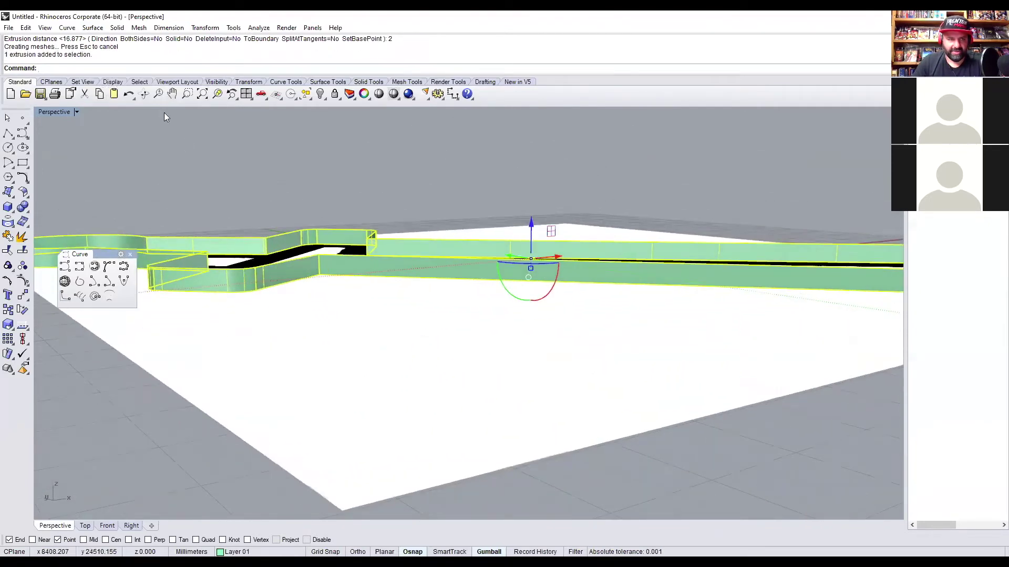
{"action": "type", "text": "Cap"}
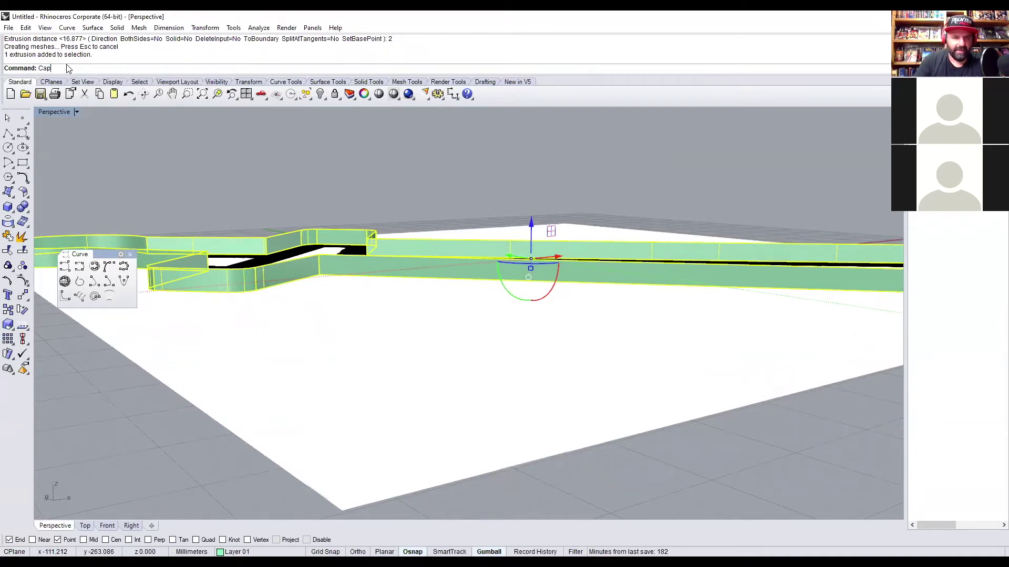
{"action": "key", "text": "Return"}
{"action": "right_click_drag", "start_coordinate": [222, 178], "coordinate": [491, 308]}
{"action": "scroll", "coordinate": [428, 358], "scroll_direction": "up", "scroll_amount": 2}
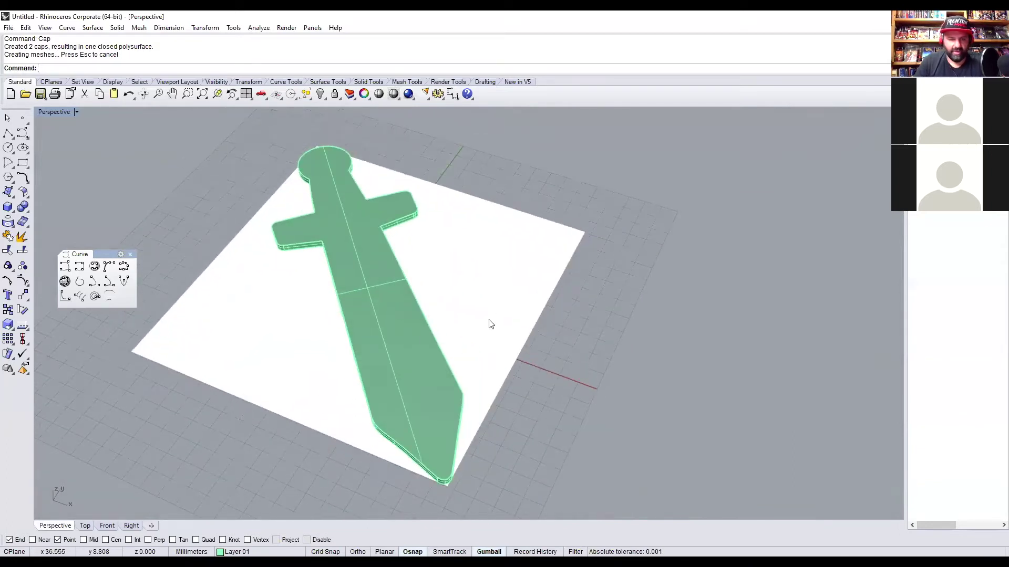
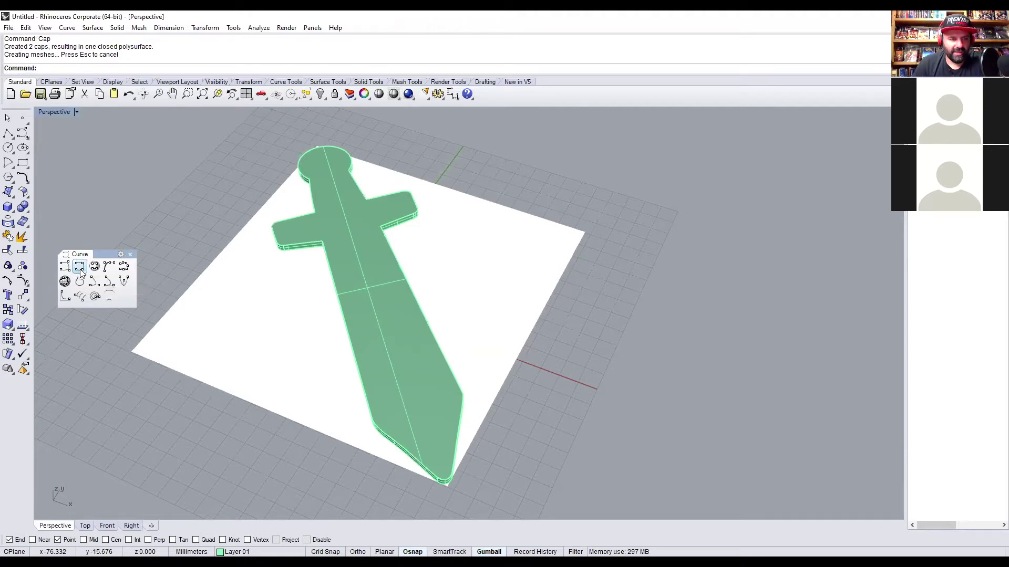
Start and cancel an interpolated curve to read the tool's command name in the command history.
{"action": "left_click", "coordinate": [79, 268]}
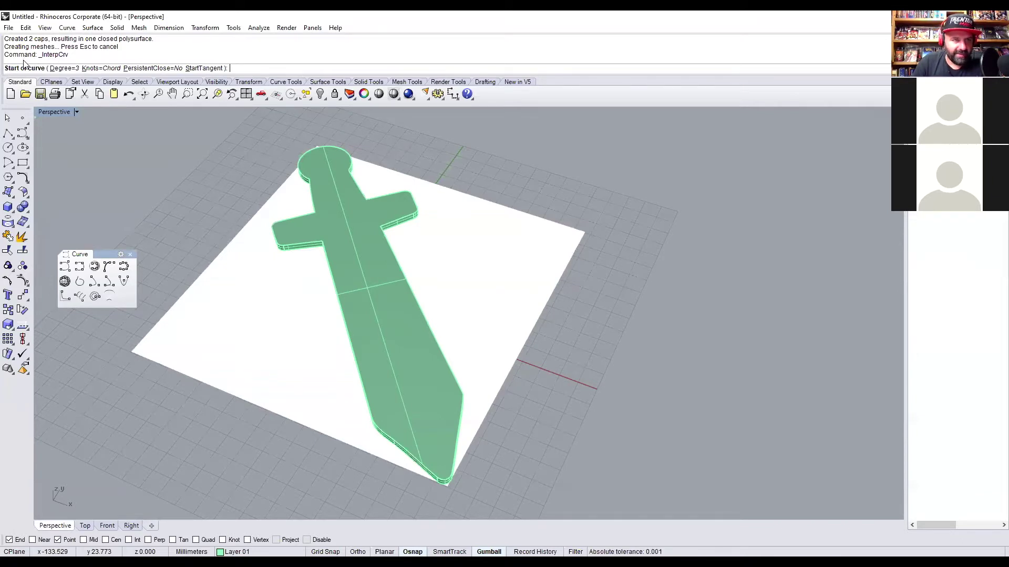
{"action": "left_click", "coordinate": [143, 139]}
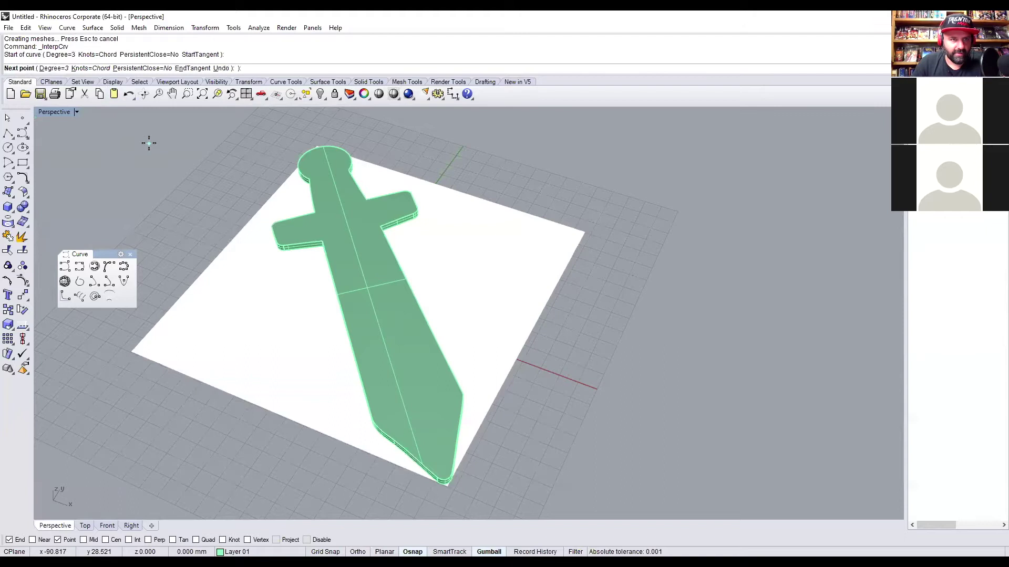
{"action": "key", "text": "Escape"}
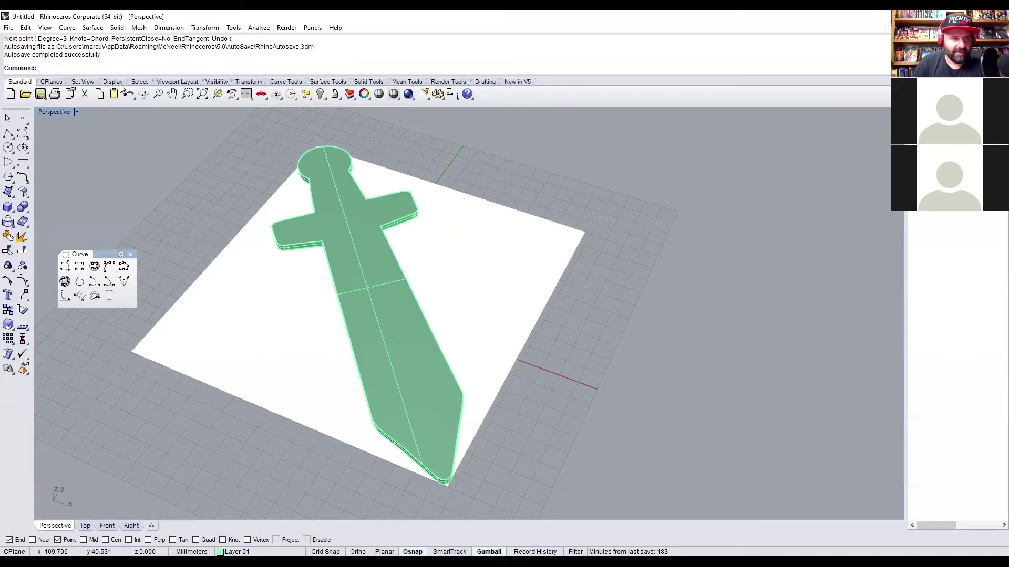
{"action": "scroll", "coordinate": [158, 50], "scroll_direction": "up", "scroll_amount": 3}
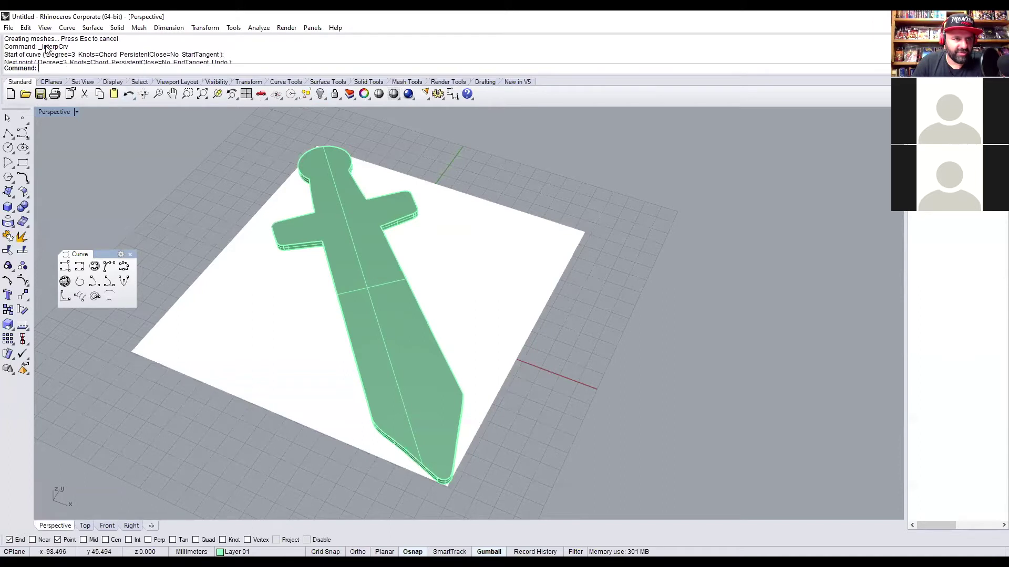
{"action": "left_click_drag", "start_coordinate": [70, 48], "coordinate": [43, 51]}
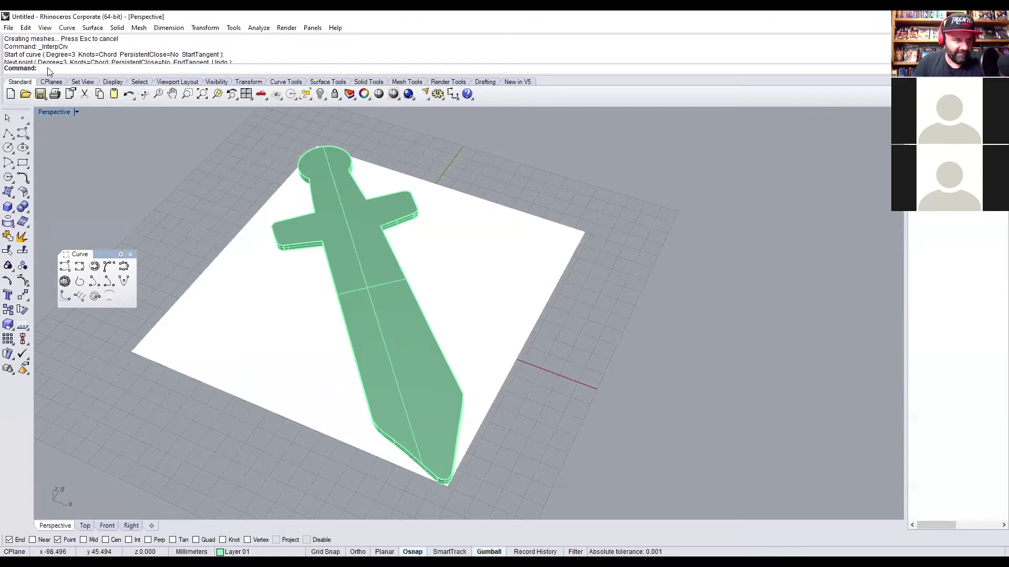
{"action": "left_click", "coordinate": [25, 135]}
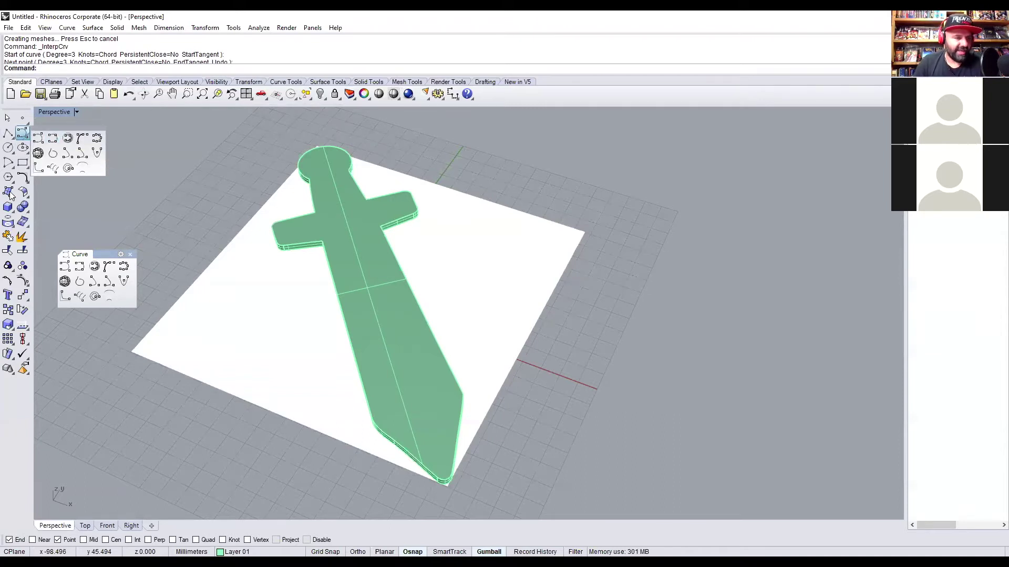
Run InterpCrv by its command name and draw a wavy closed curve through eleven points beside the sword, ending at its start point.
{"action": "left_click", "coordinate": [52, 72]}
{"action": "type", "text": "Int"}
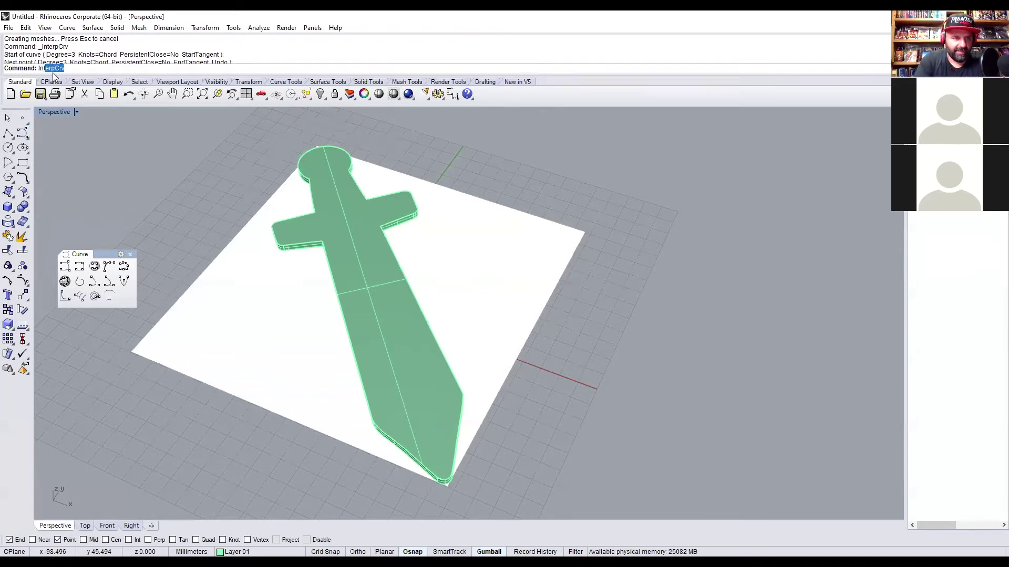
{"action": "type", "text": "e"}
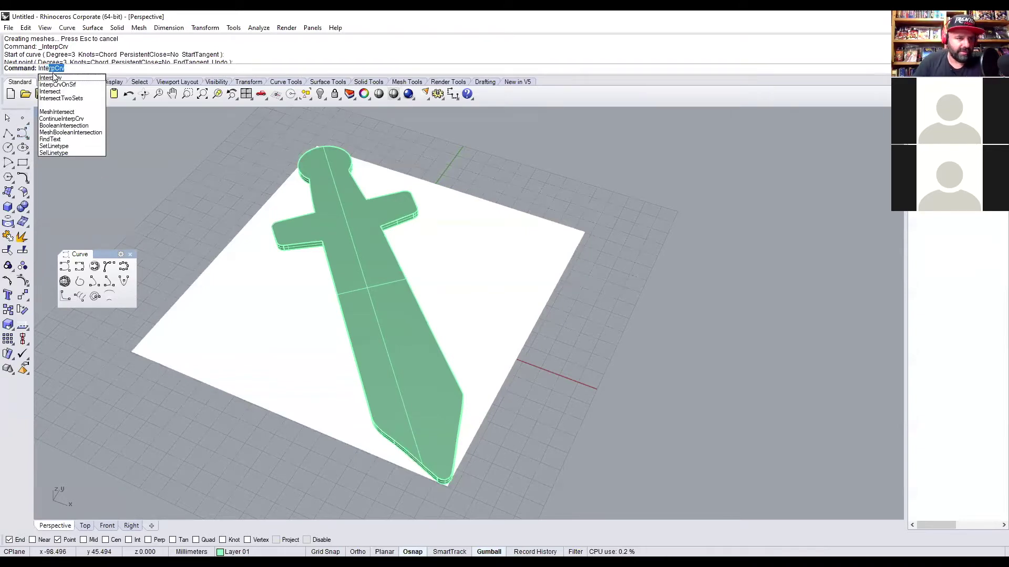
{"action": "left_click", "coordinate": [53, 78]}
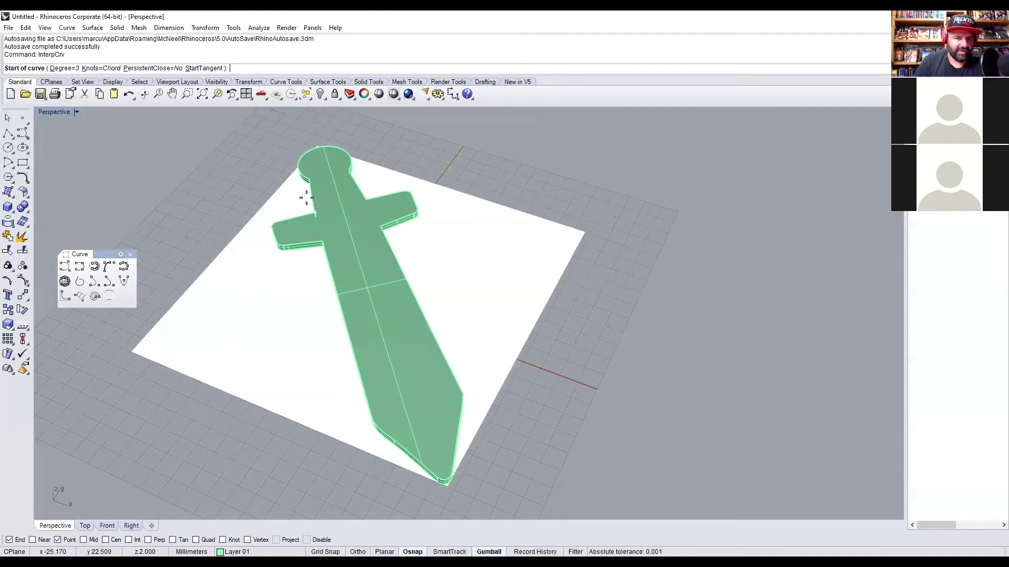
{"action": "left_click", "coordinate": [495, 185]}
{"action": "left_click", "coordinate": [565, 207]}
{"action": "left_click", "coordinate": [587, 188]}
{"action": "left_click", "coordinate": [627, 215]}
{"action": "left_click", "coordinate": [629, 256]}
{"action": "left_click", "coordinate": [683, 242]}
{"action": "left_click", "coordinate": [671, 310]}
{"action": "left_click", "coordinate": [620, 354]}
{"action": "left_click", "coordinate": [580, 324]}
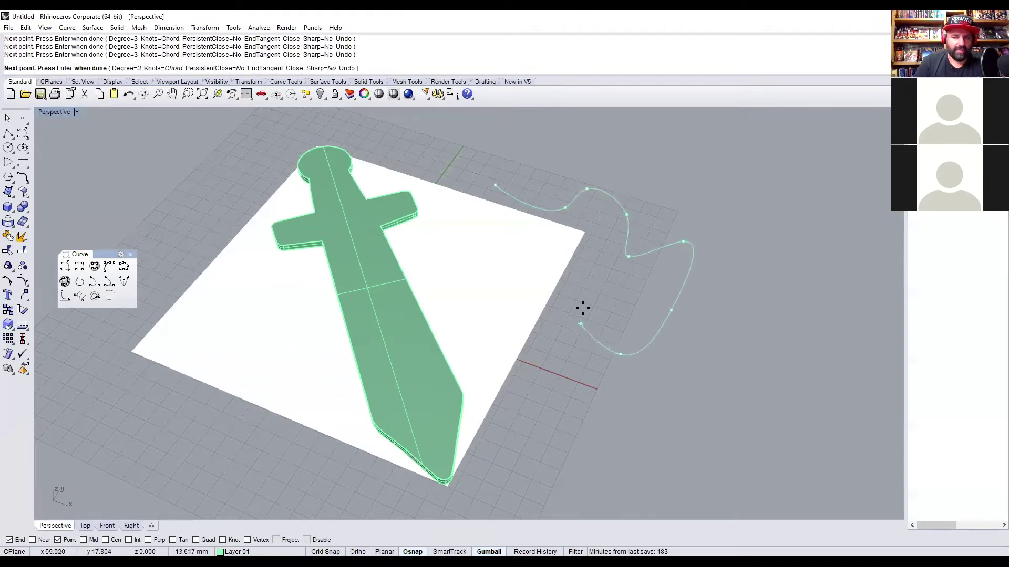
{"action": "left_click", "coordinate": [590, 255]}
{"action": "left_click", "coordinate": [520, 243]}
{"action": "left_click", "coordinate": [495, 188]}
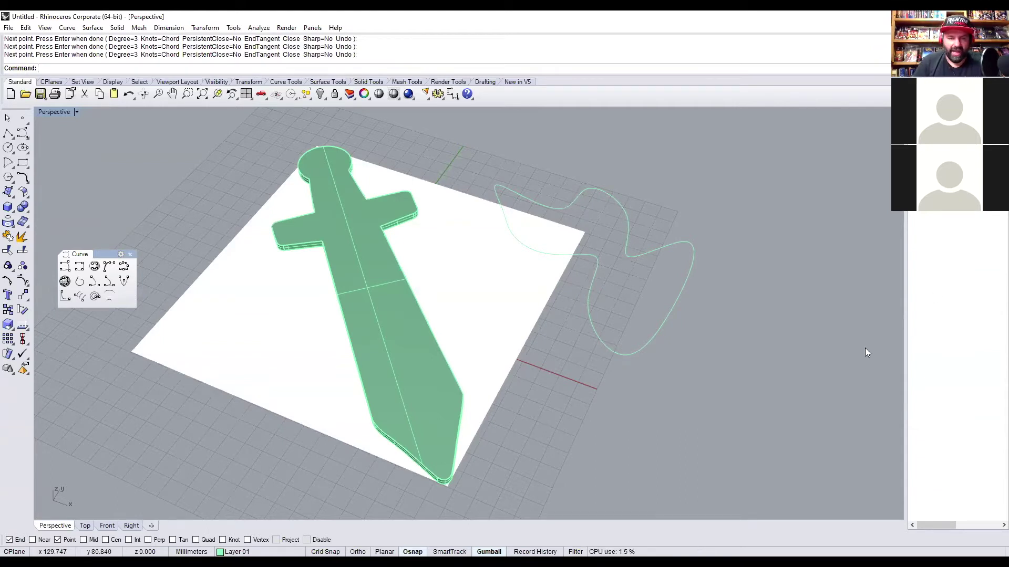
Examine the keyboard shortcut macros in Document Properties around the Ctrl+E entry, keeping the sword visible beside the dialog.
{"action": "middle_click", "coordinate": [510, 277]}
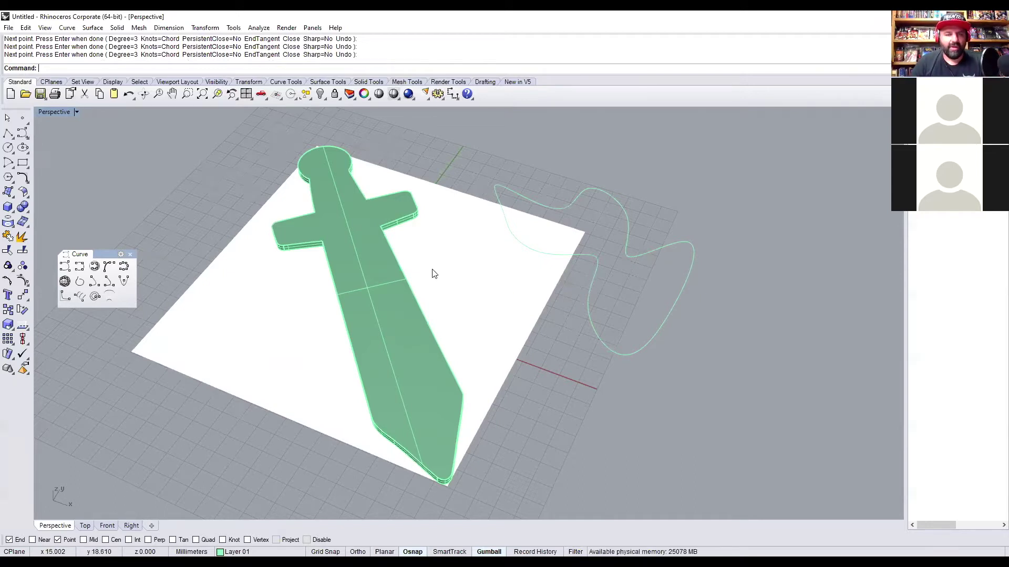
{"action": "right_click_drag", "start_coordinate": [460, 284], "coordinate": [502, 261]}
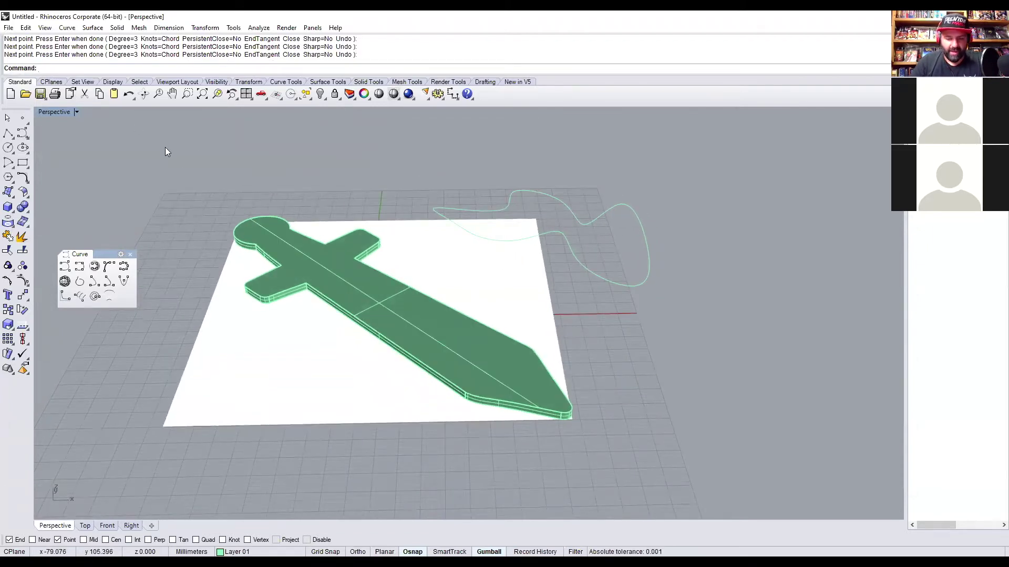
{"action": "key", "text": "ctrl+d"}
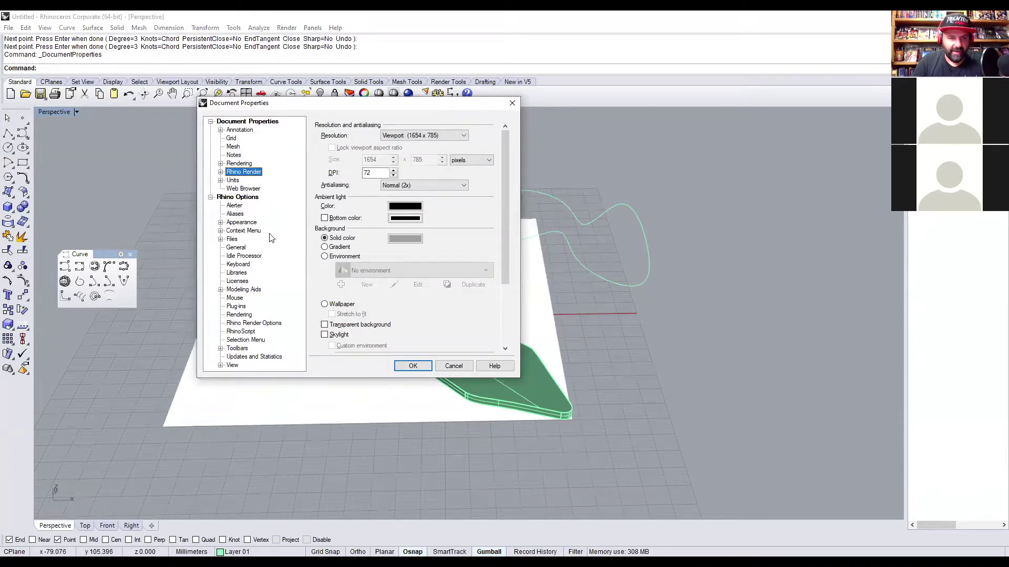
{"action": "left_click", "coordinate": [512, 105]}
{"action": "key", "text": "Return"}
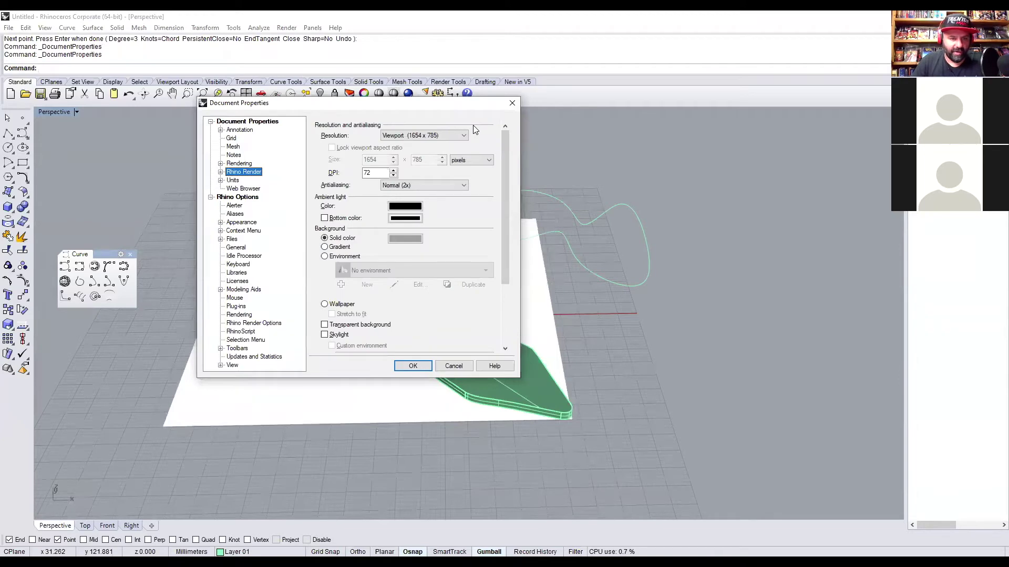
{"action": "left_click", "coordinate": [234, 265]}
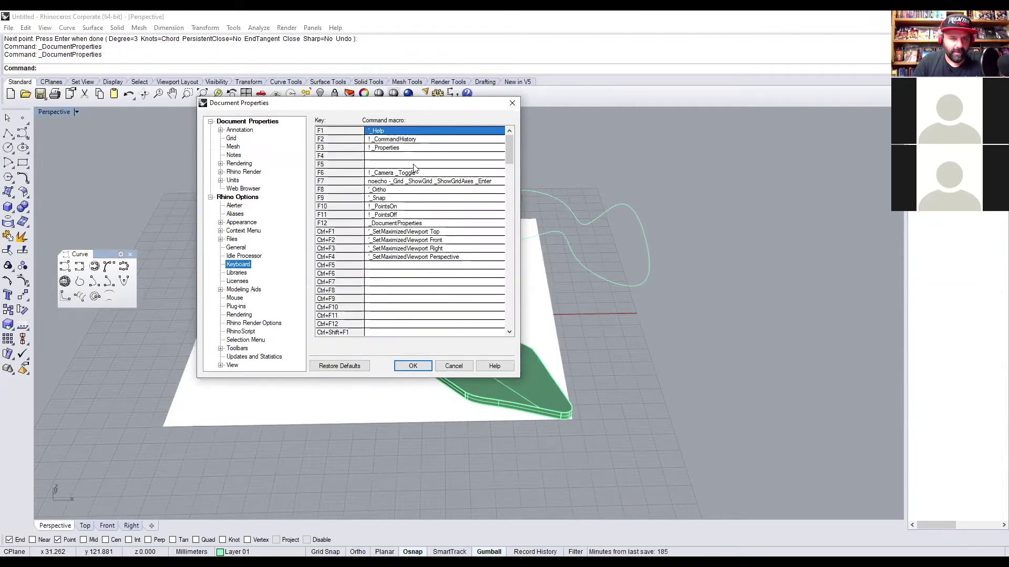
{"action": "left_click_drag", "start_coordinate": [510, 149], "coordinate": [500, 202]}
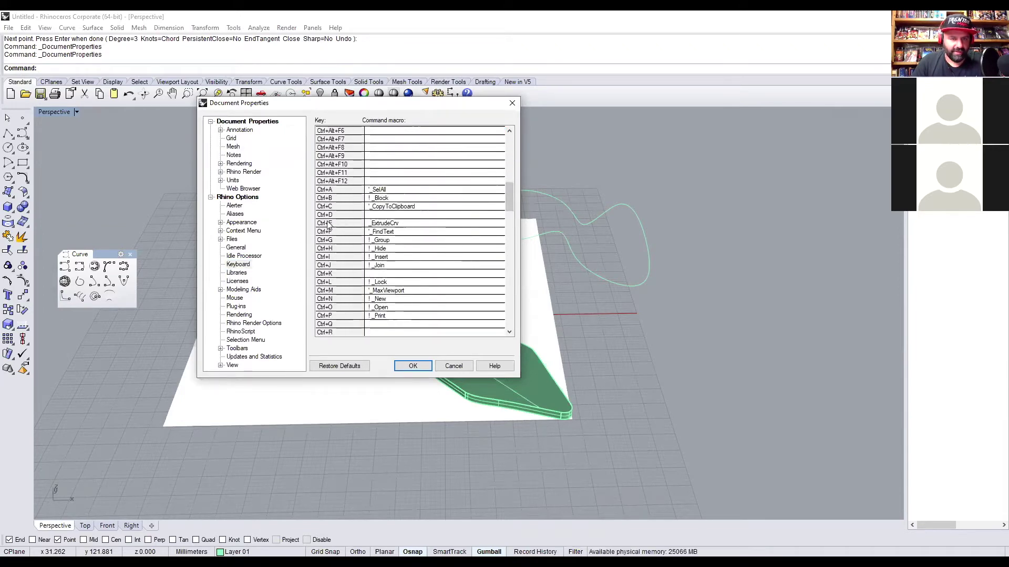
{"action": "left_click_drag", "start_coordinate": [354, 108], "coordinate": [613, 118]}
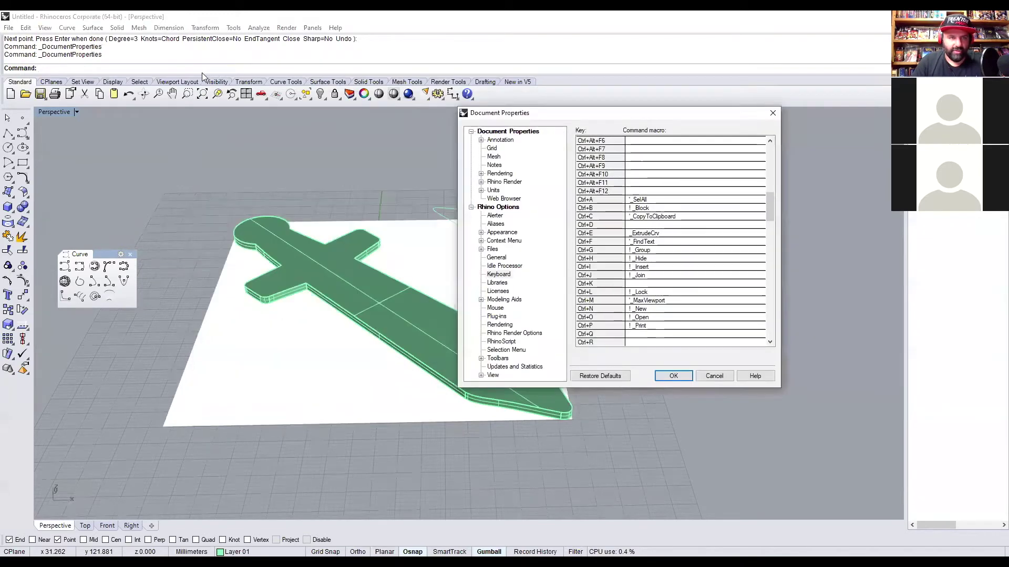
{"action": "left_click", "coordinate": [673, 376]}
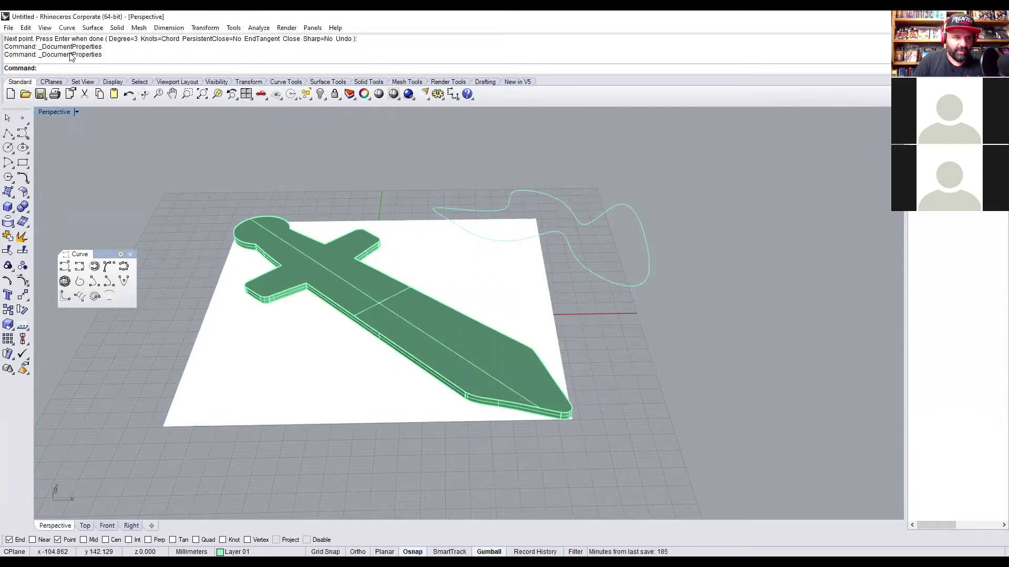
Run the straight Extrude Curve command to highlight its _ExtrudeCrv name in the command history, and cancel the extrusion.
{"action": "left_click", "coordinate": [93, 28]}
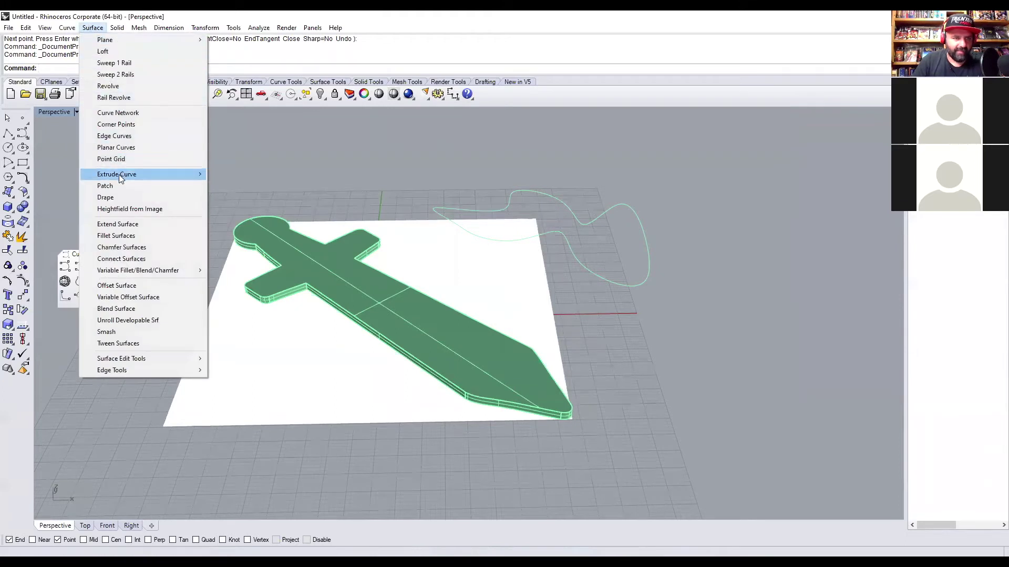
{"action": "mouse_move", "coordinate": [118, 175]}
{"action": "left_click", "coordinate": [224, 174]}
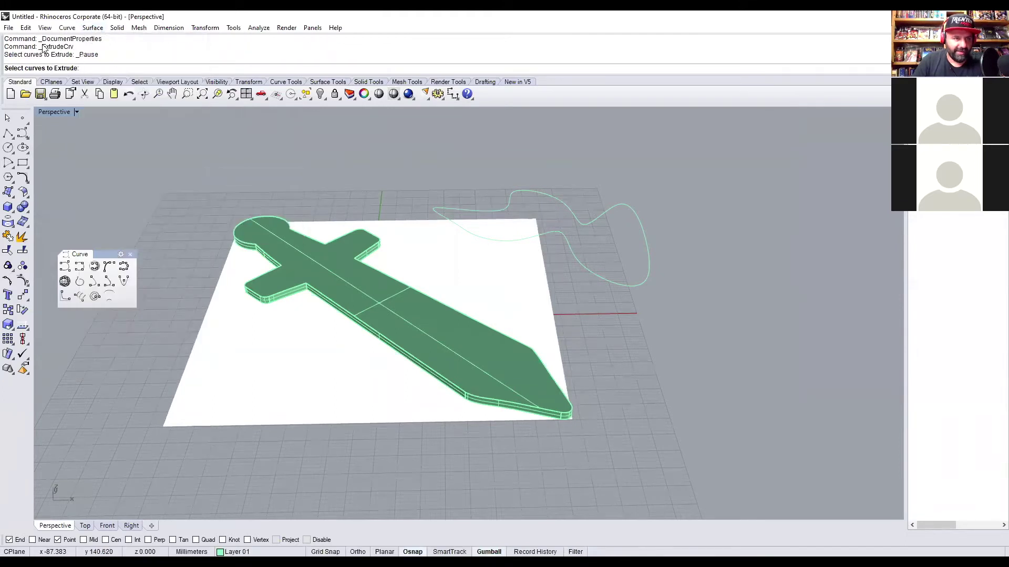
{"action": "left_click_drag", "start_coordinate": [74, 47], "coordinate": [40, 50]}
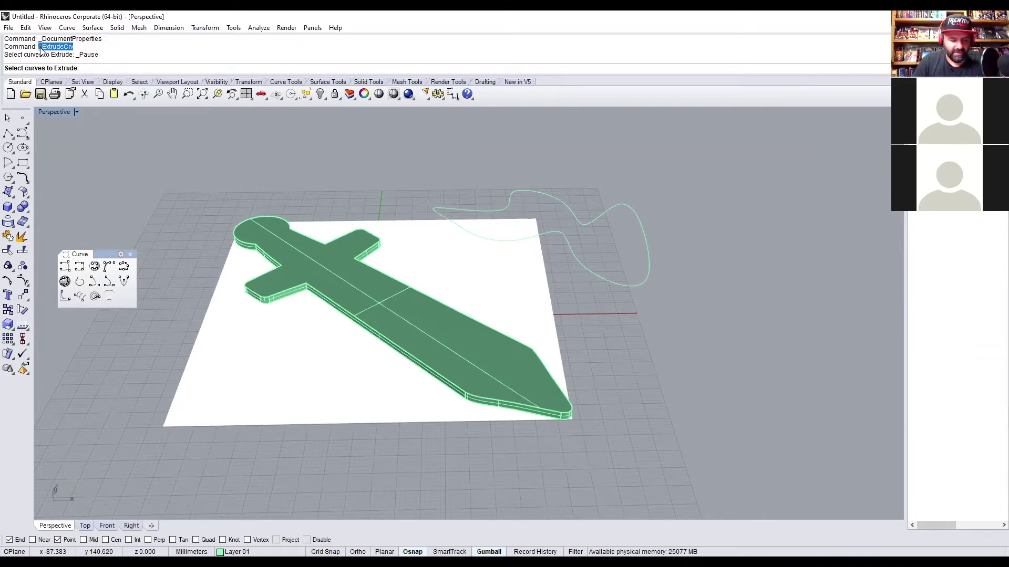
{"action": "left_click", "coordinate": [42, 51]}
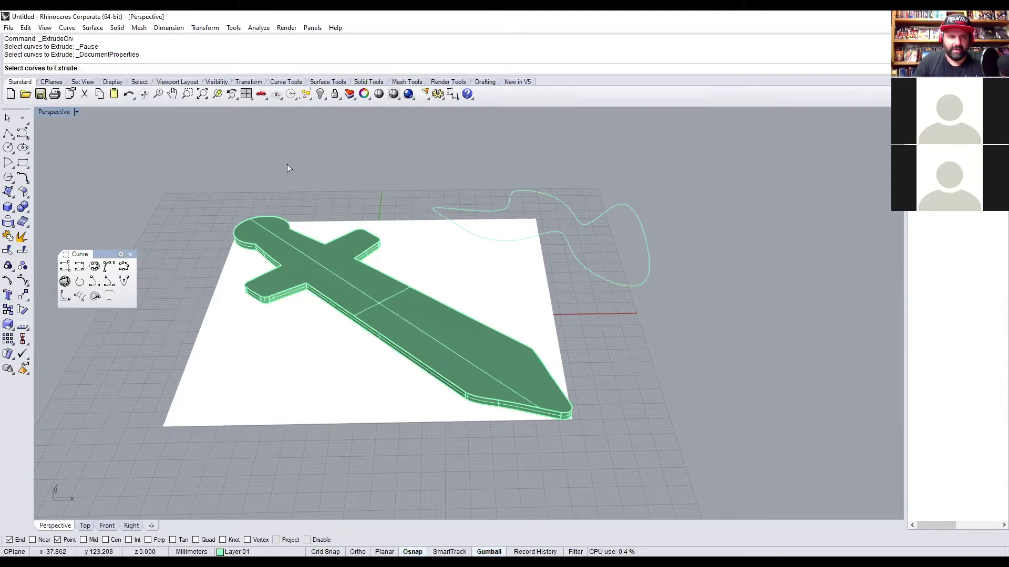
{"action": "key", "text": "Escape"}
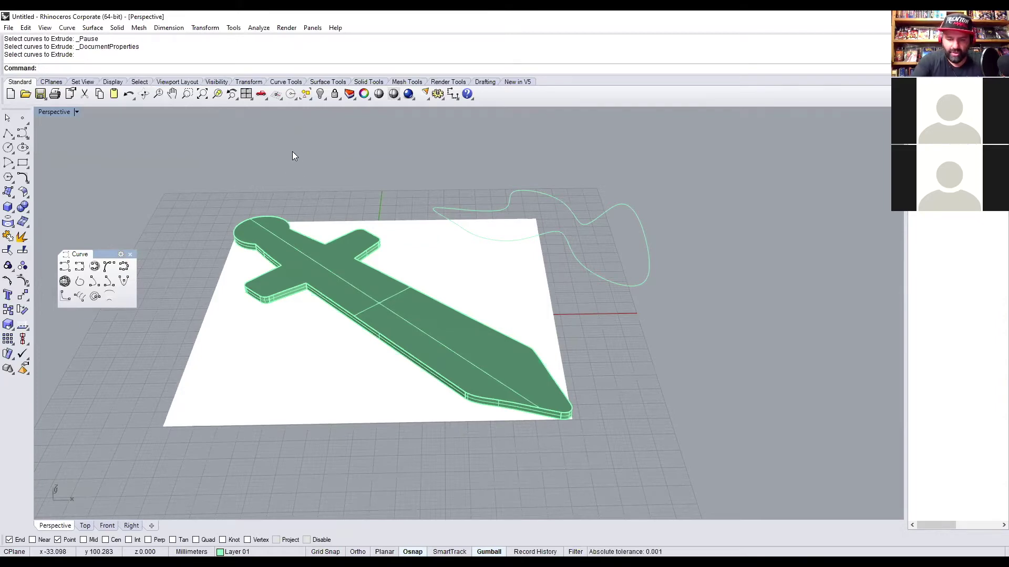
Check the Ctrl+E entry's _ExtrudeCrv macro in the keyboard shortcut options and accept the dialog.
{"action": "key", "text": "F12"}
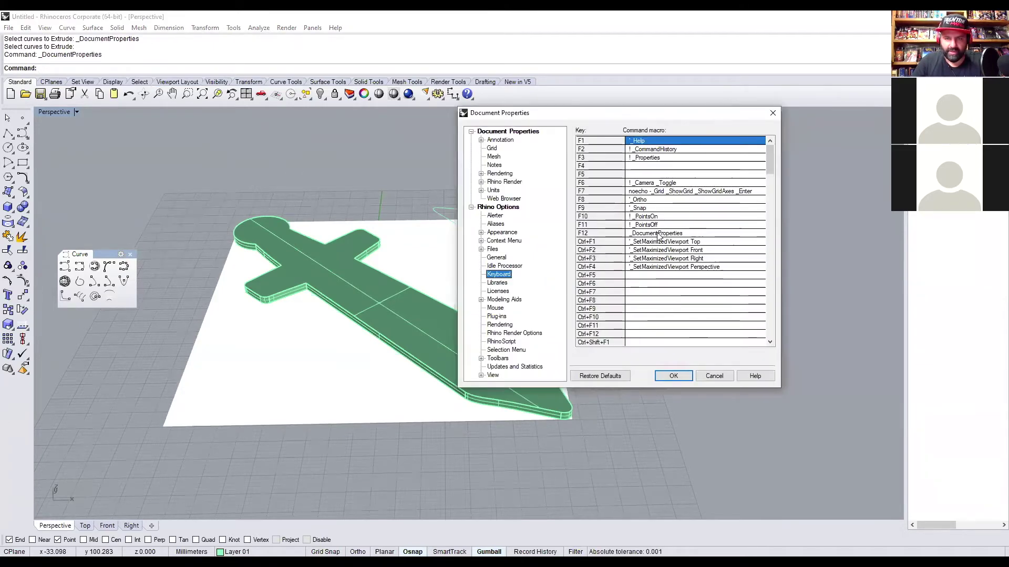
{"action": "scroll", "coordinate": [665, 245], "scroll_direction": "down", "scroll_amount": 10}
{"action": "scroll", "coordinate": [667, 252], "scroll_direction": "down", "scroll_amount": 2}
{"action": "left_click", "coordinate": [631, 275]}
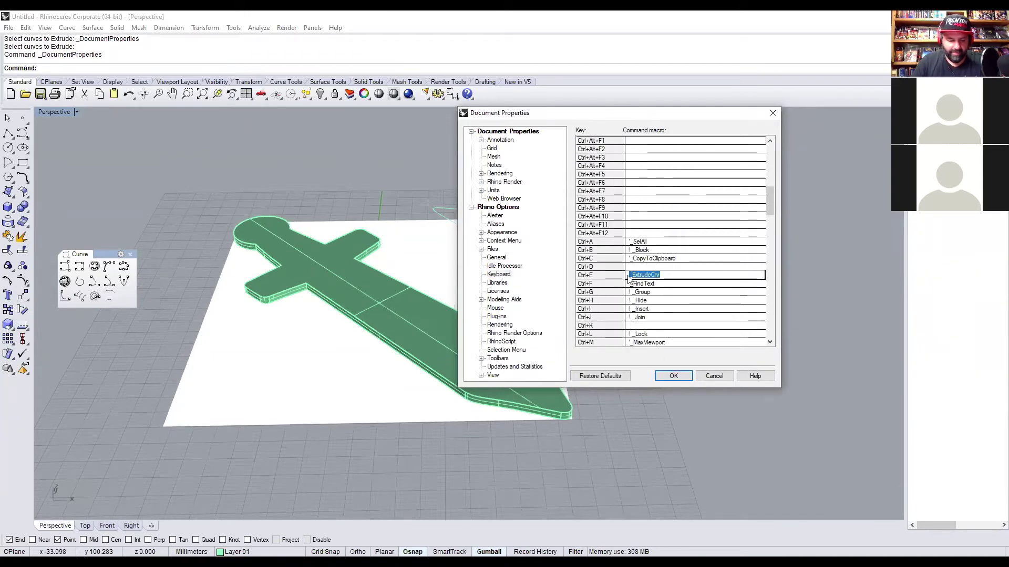
{"action": "key", "text": "End"}
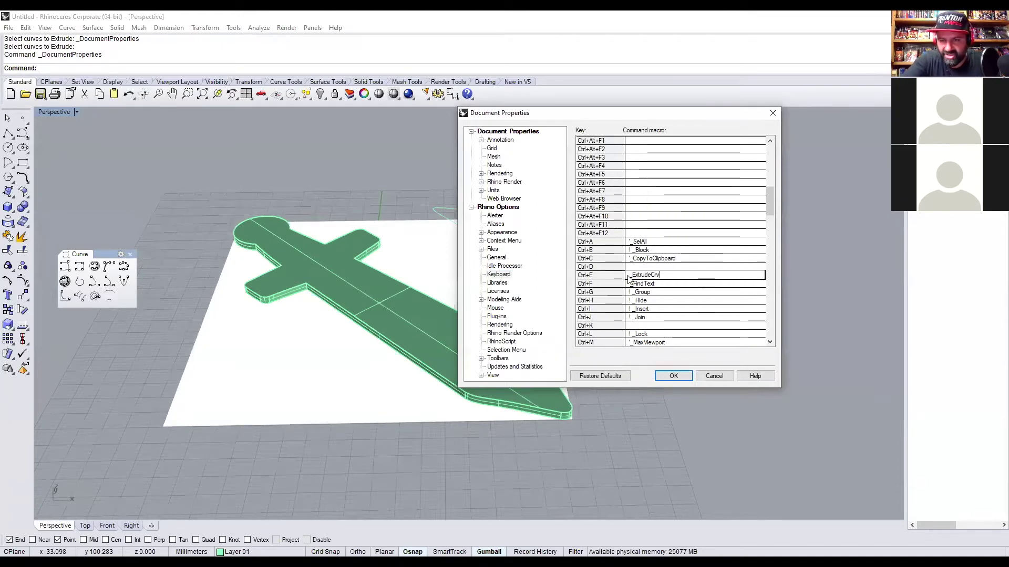
{"action": "scroll", "coordinate": [657, 294], "scroll_direction": "up", "scroll_amount": 4}
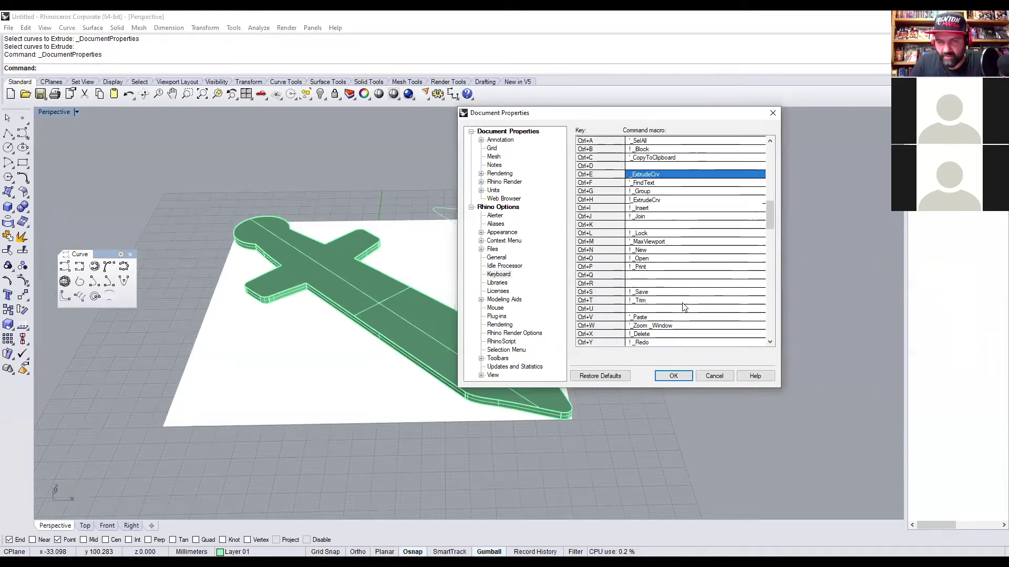
{"action": "scroll", "coordinate": [686, 307], "scroll_direction": "up", "scroll_amount": 5}
{"action": "left_click", "coordinate": [686, 302]}
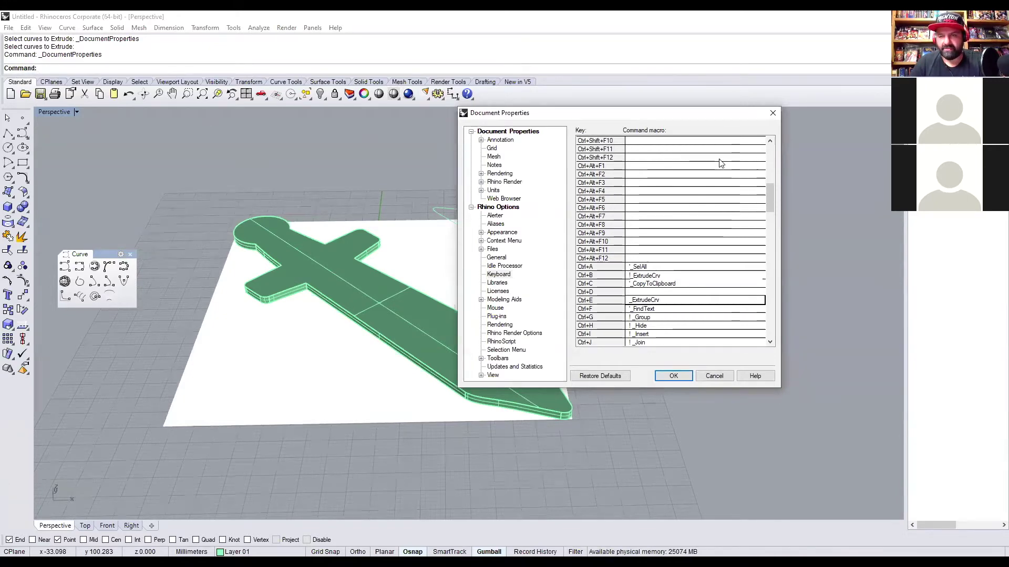
{"action": "left_click", "coordinate": [672, 376]}
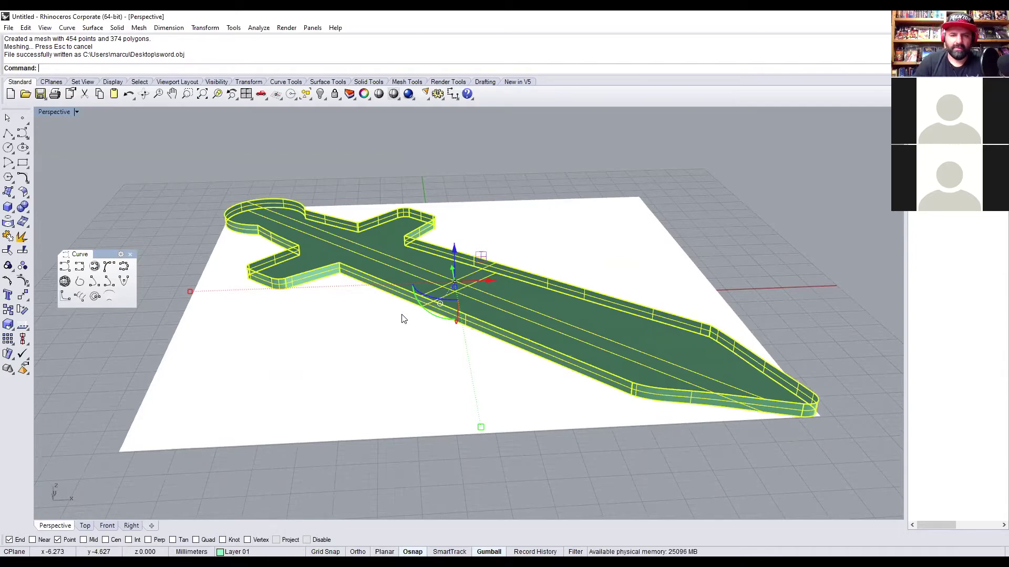
Deselect the sword and maximize the Top viewport on its pommel and crossguard.
{"action": "key", "text": "Escape"}
{"action": "right_click_drag", "start_coordinate": [608, 274], "coordinate": [417, 360]}
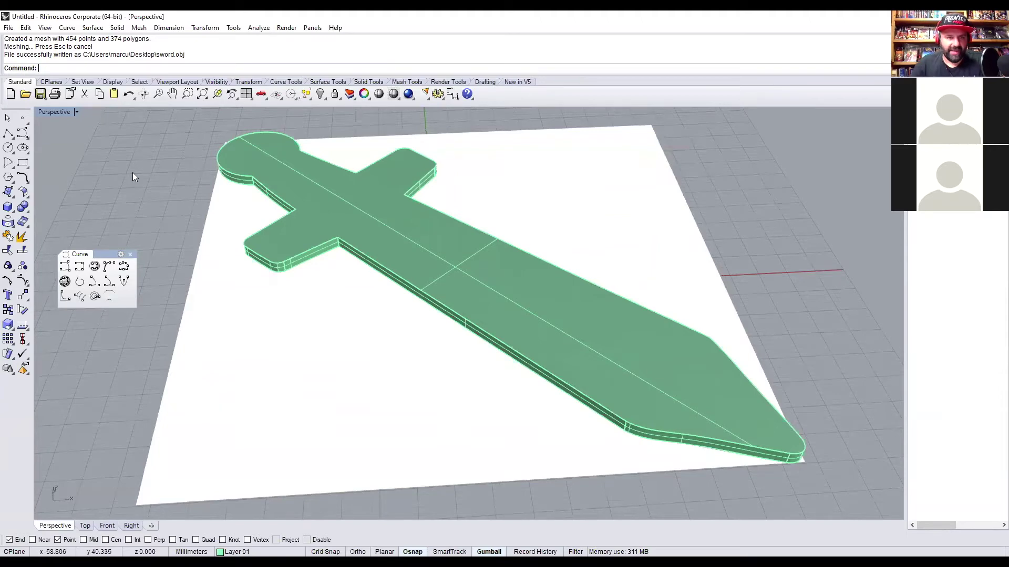
{"action": "left_click", "coordinate": [245, 95]}
{"action": "scroll", "coordinate": [242, 141], "scroll_direction": "up", "scroll_amount": 3}
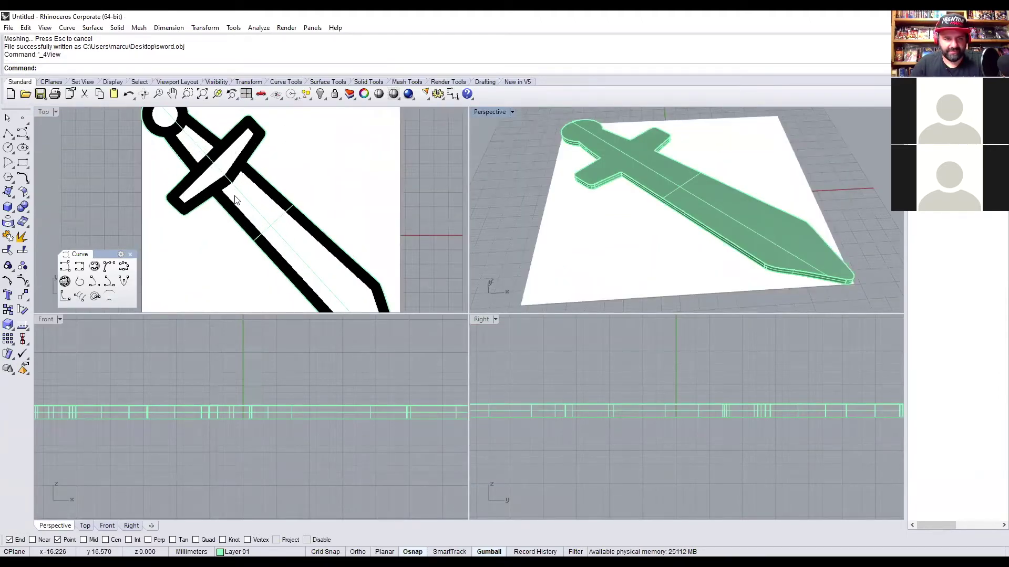
{"action": "right_click_drag", "start_coordinate": [245, 201], "coordinate": [267, 221]}
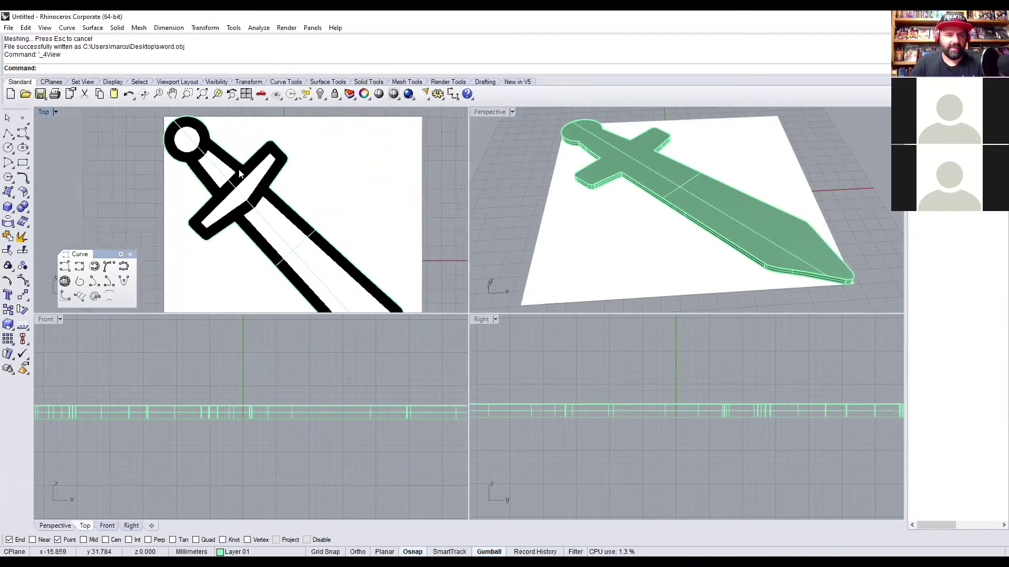
{"action": "double_click", "coordinate": [45, 115]}
{"action": "right_click_drag", "start_coordinate": [281, 225], "coordinate": [234, 234]}
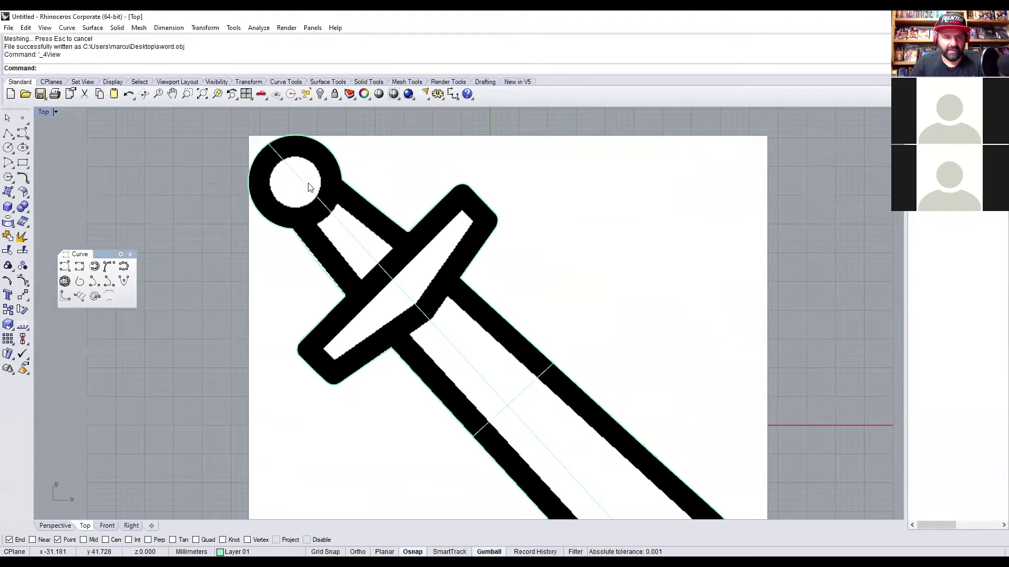
{"action": "scroll", "coordinate": [325, 193], "scroll_direction": "up", "scroll_amount": 3}
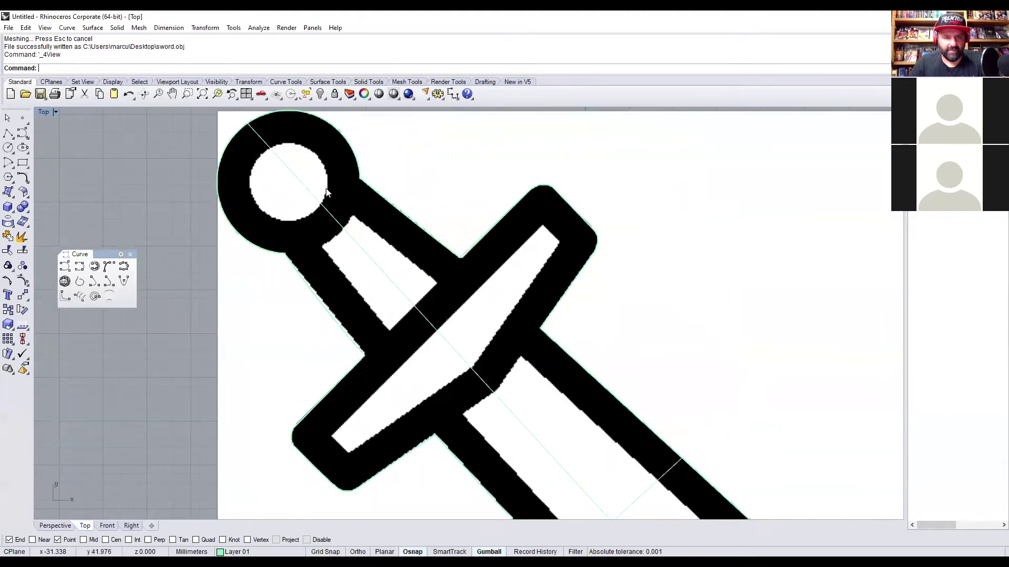
Lock the sword polysurface so that only the reference drawing underneath is traced.
{"action": "left_click", "coordinate": [360, 255]}
{"action": "scroll", "coordinate": [369, 256], "scroll_direction": "down", "scroll_amount": 4}
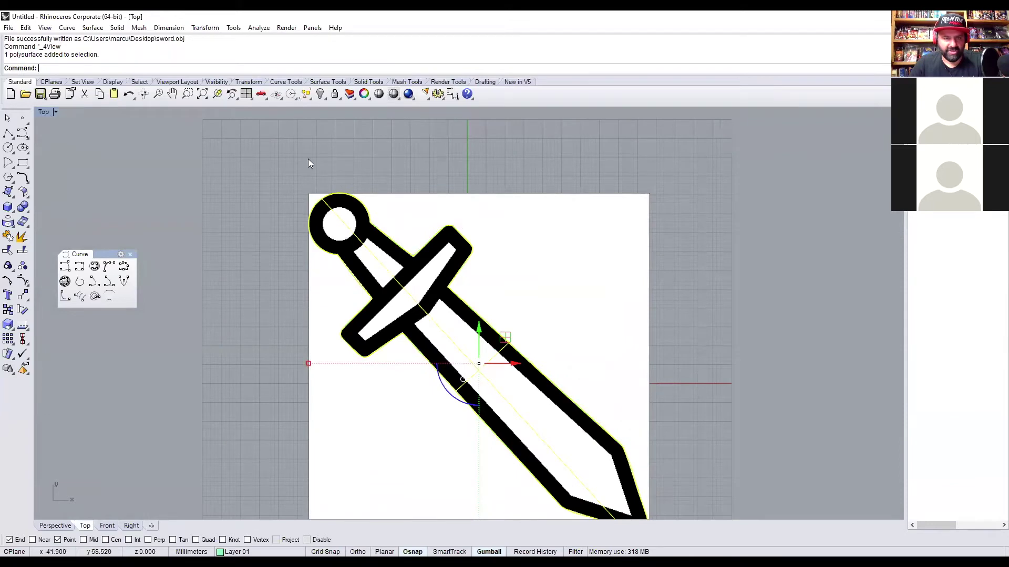
{"action": "left_click", "coordinate": [334, 94]}
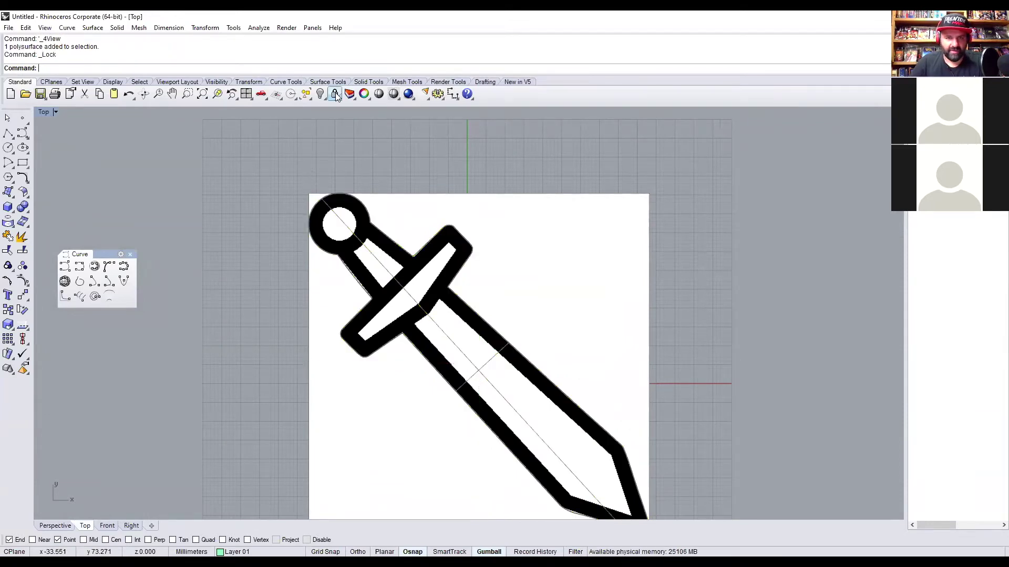
Draw a three-point circle tracing the edge of the white hole inside the sword's round pommel.
{"action": "scroll", "coordinate": [336, 226], "scroll_direction": "up", "scroll_amount": 3}
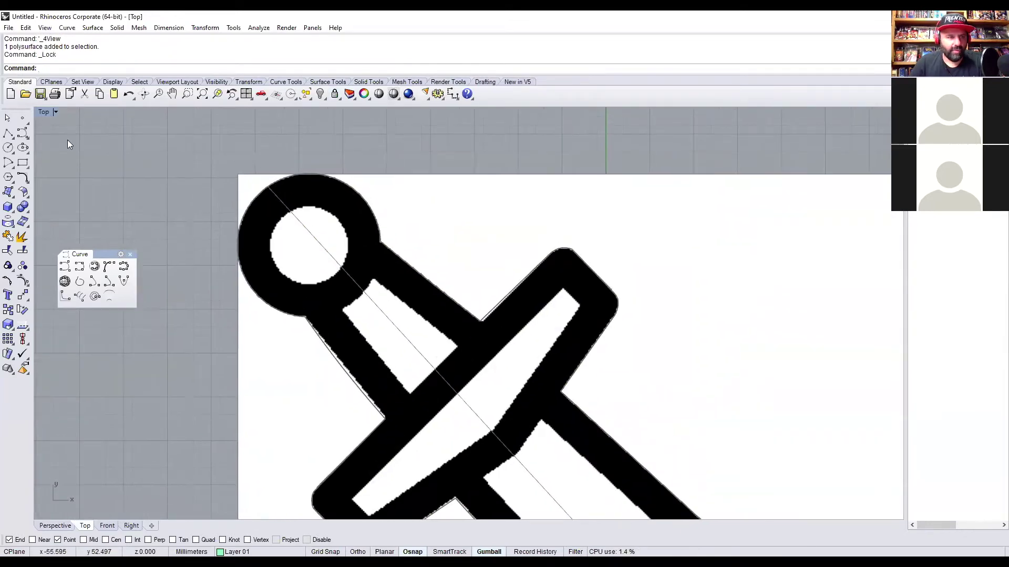
{"action": "left_click", "coordinate": [8, 148]}
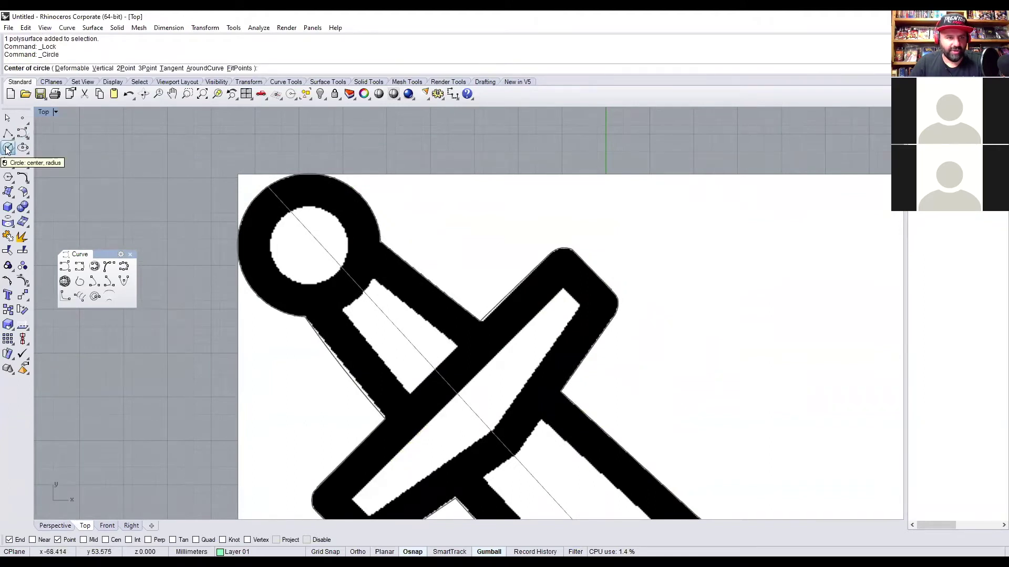
{"action": "left_click", "coordinate": [7, 150]}
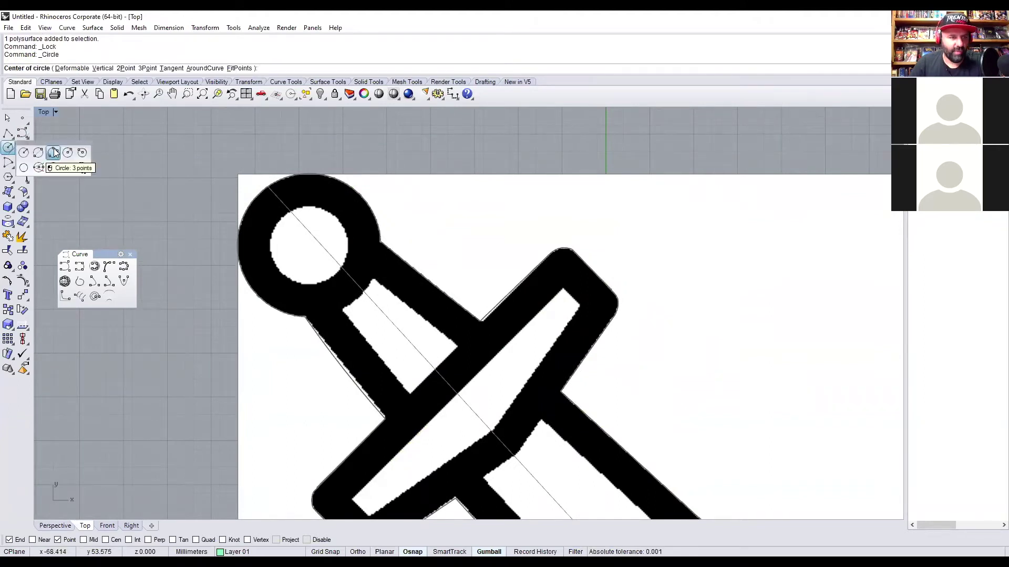
{"action": "left_click", "coordinate": [54, 153]}
{"action": "scroll", "coordinate": [268, 242], "scroll_direction": "up", "scroll_amount": 3}
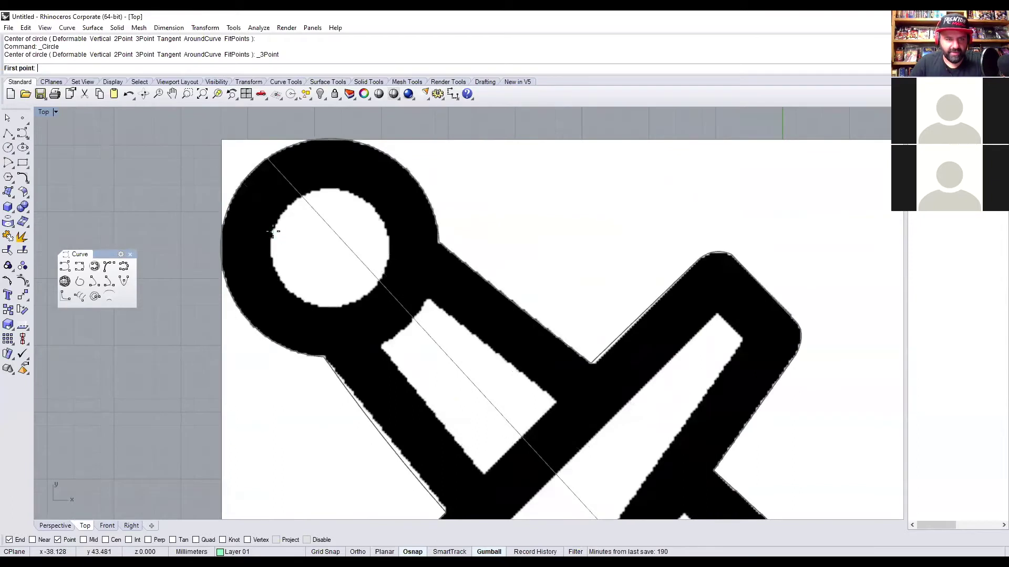
{"action": "left_click", "coordinate": [272, 233]}
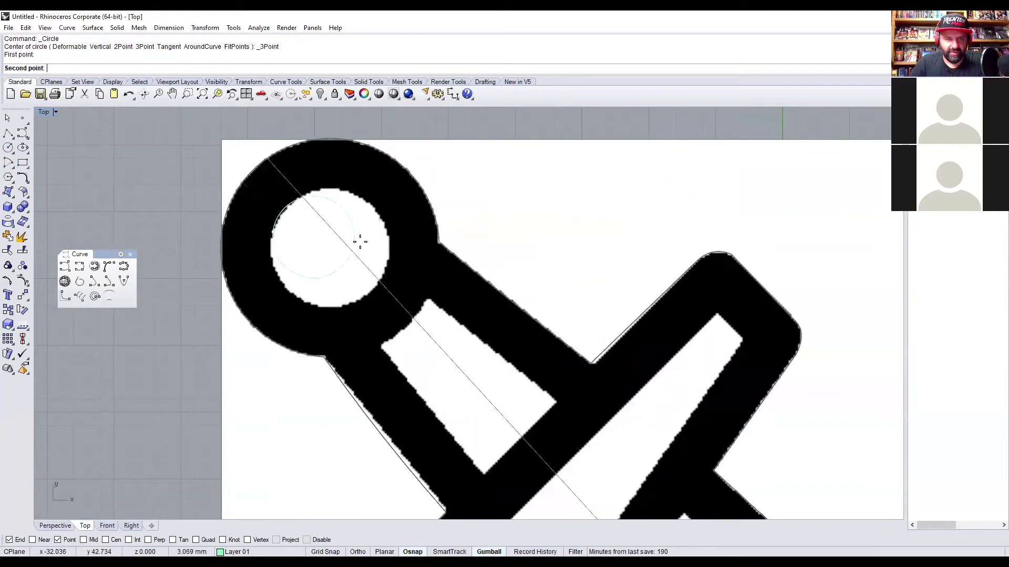
{"action": "left_click", "coordinate": [388, 247]}
{"action": "left_click", "coordinate": [354, 301]}
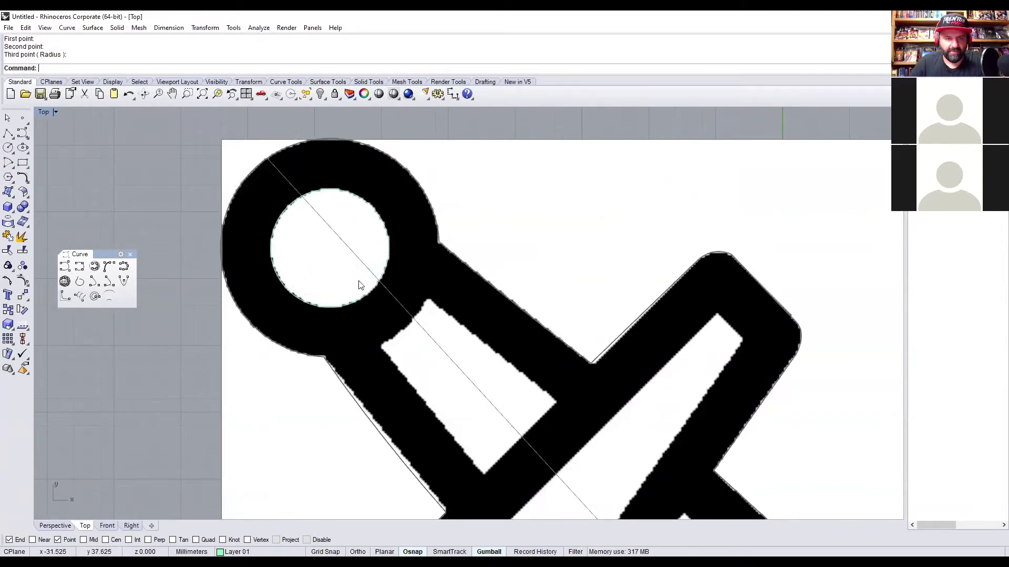
Return to the four-viewport layout and select the circle traced inside the pommel, with the sword's side profile framed in Front.
{"action": "left_click", "coordinate": [250, 95]}
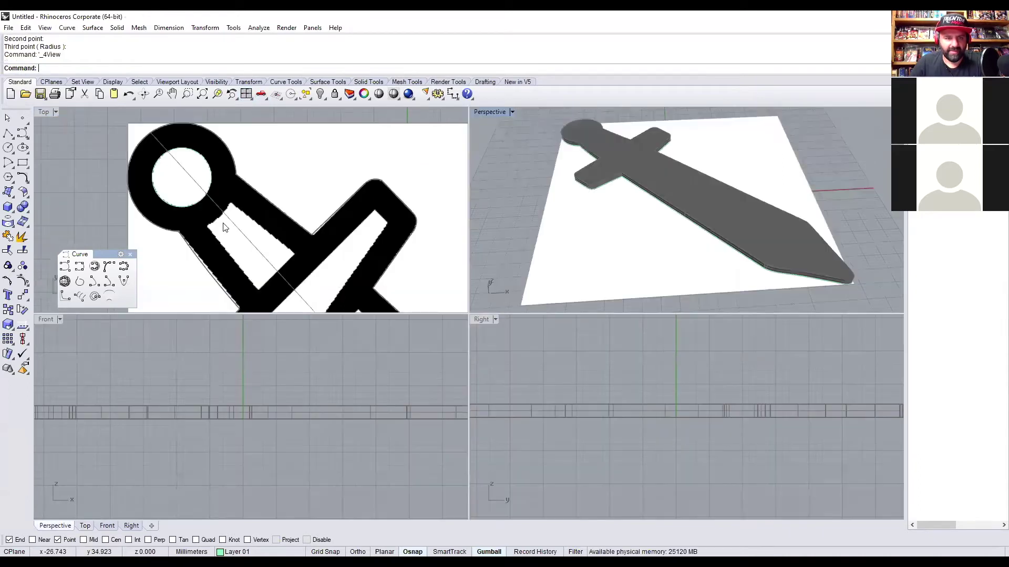
{"action": "left_click", "coordinate": [190, 206]}
{"action": "right_click_drag", "start_coordinate": [187, 444], "coordinate": [347, 439]}
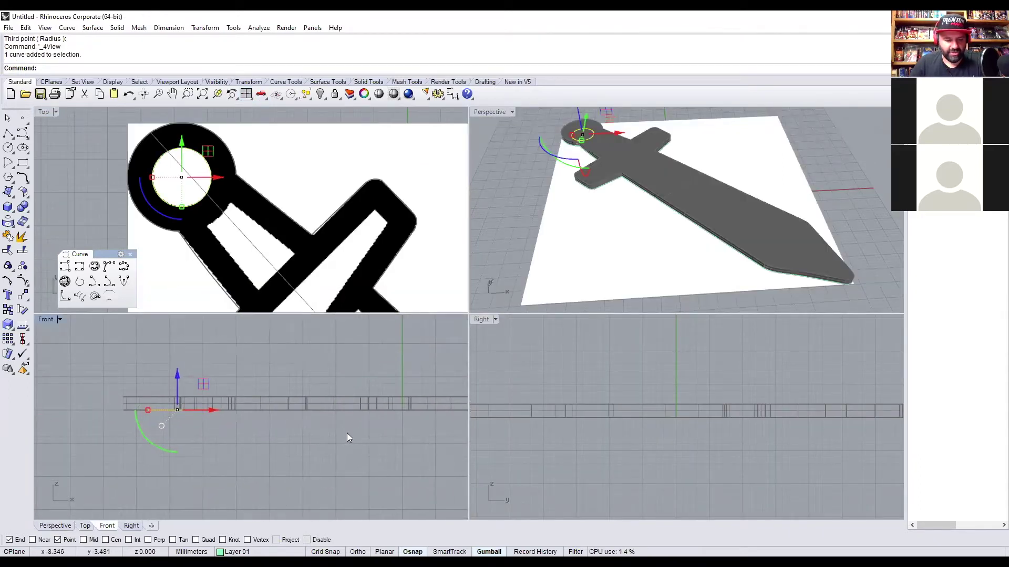
{"action": "key", "text": "Return"}
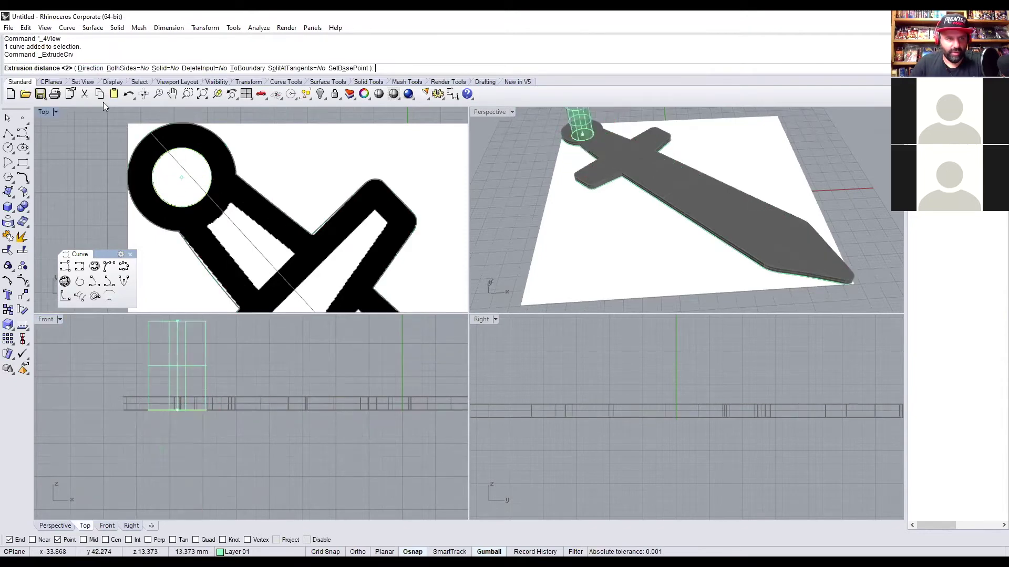
{"action": "key", "text": "Escape"}
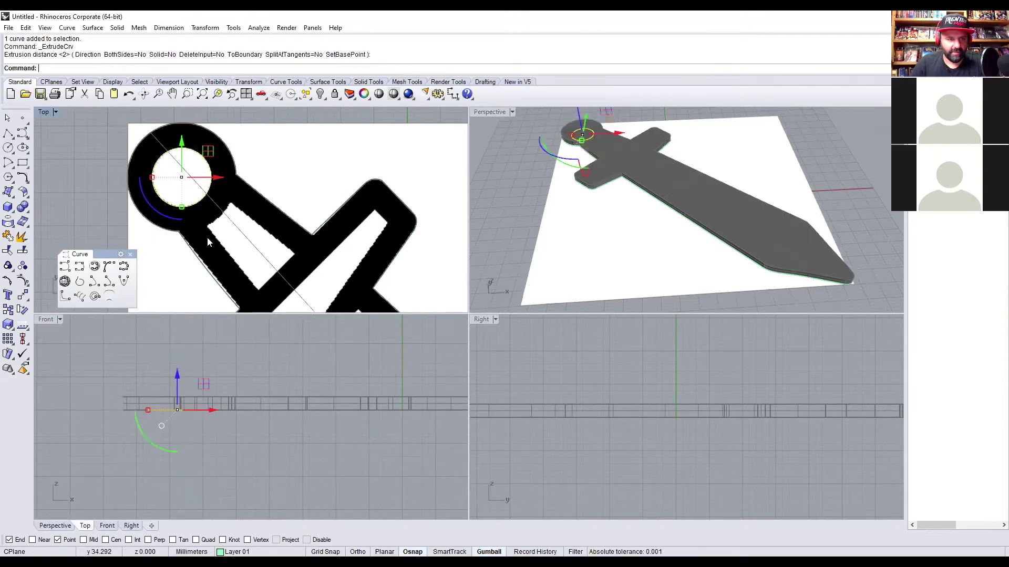
Extrude the pommel circle straight as a solid on both sides, far enough to extend past the sword's thickness.
{"action": "left_click", "coordinate": [91, 28]}
{"action": "mouse_move", "coordinate": [140, 174]}
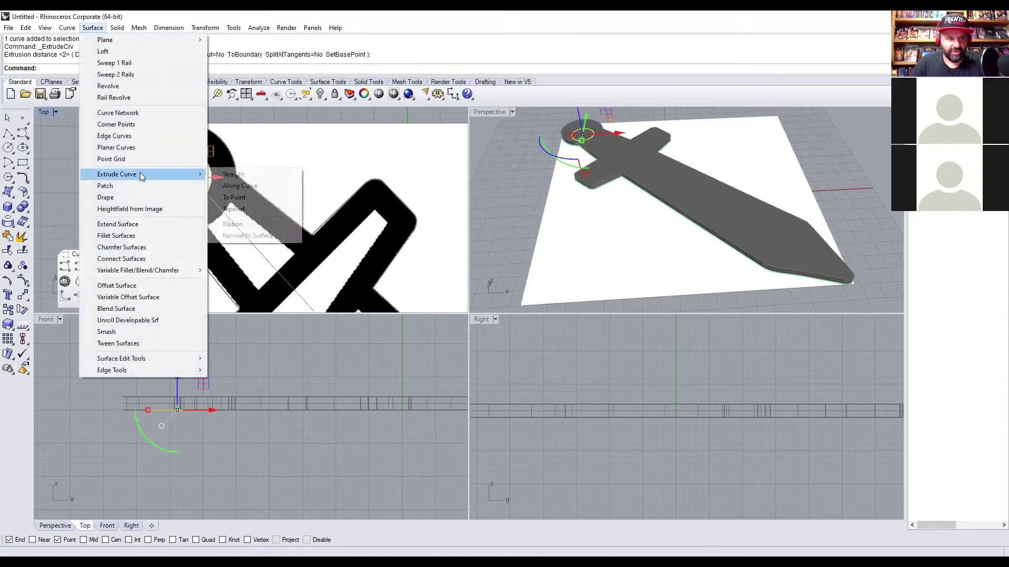
{"action": "left_click", "coordinate": [230, 176]}
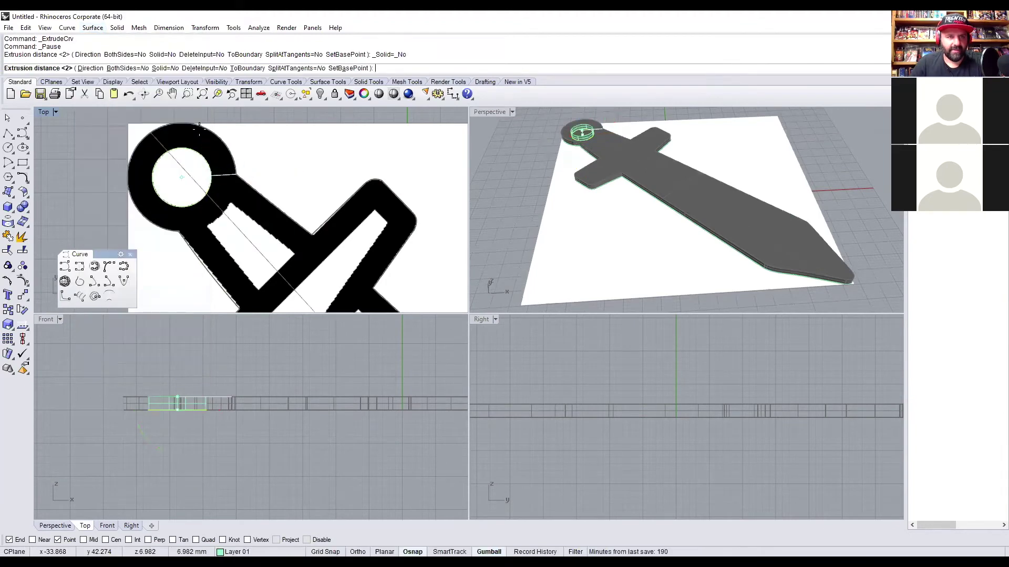
{"action": "left_click", "coordinate": [127, 68]}
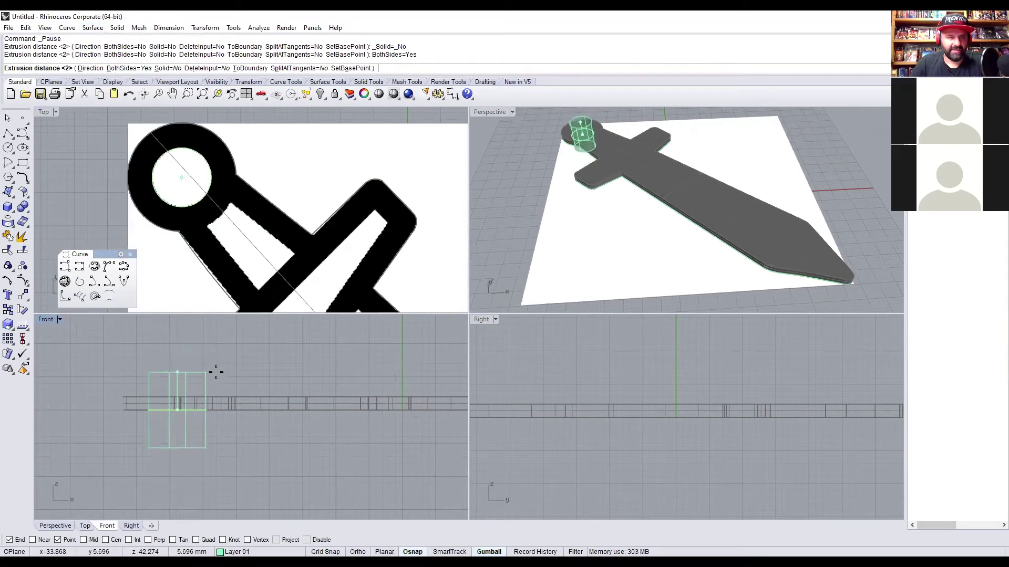
{"action": "left_click", "coordinate": [169, 70]}
{"action": "scroll", "coordinate": [195, 399], "scroll_direction": "up", "scroll_amount": 3}
{"action": "scroll", "coordinate": [195, 399], "scroll_direction": "up", "scroll_amount": 3}
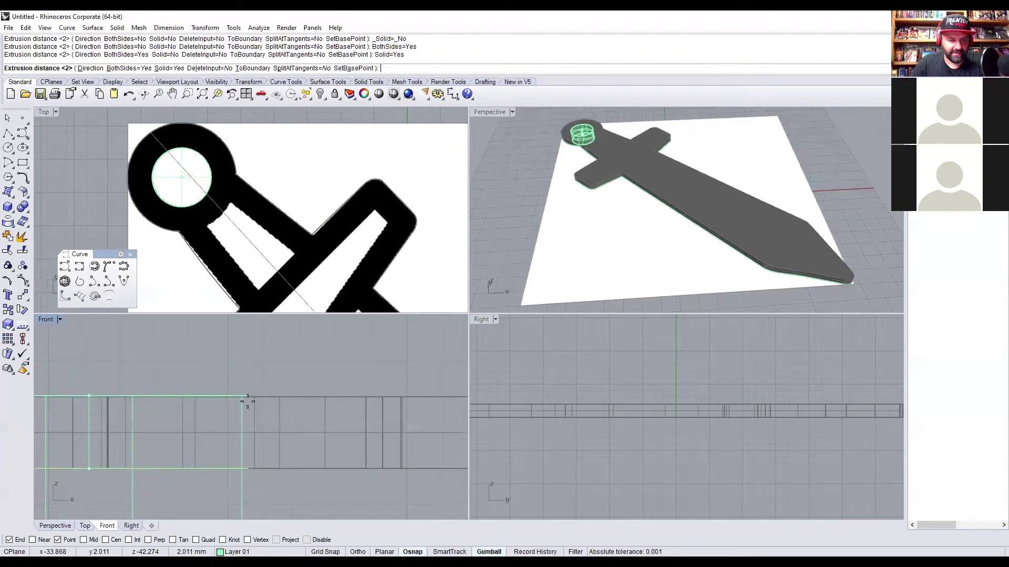
{"action": "left_click", "coordinate": [255, 369]}
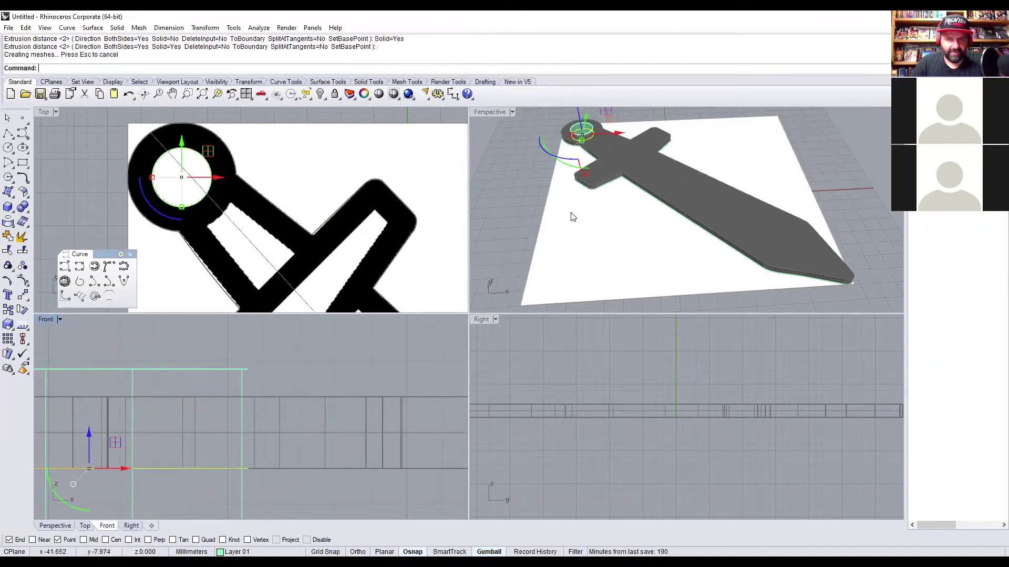
Maximize the Perspective viewport and move the extruded pommel cylinder to Layer 02.
{"action": "double_click", "coordinate": [485, 111]}
{"action": "key", "text": "Escape"}
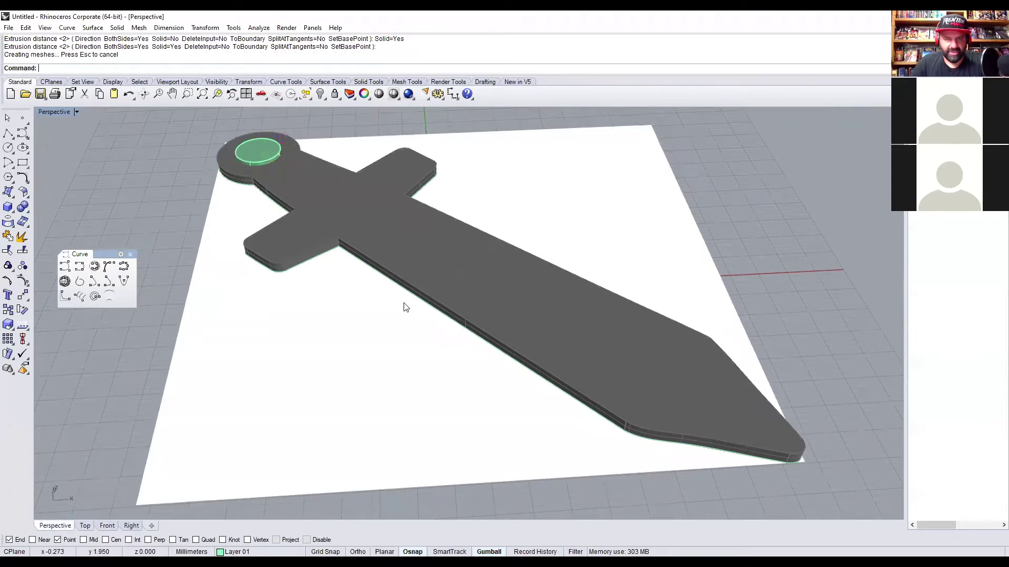
{"action": "scroll", "coordinate": [469, 383], "scroll_direction": "up", "scroll_amount": 6}
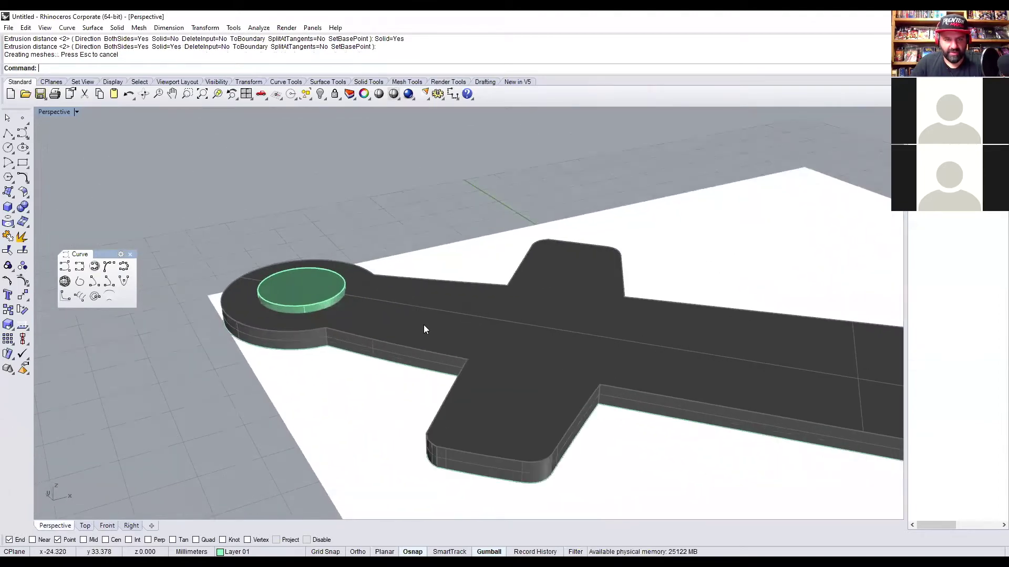
{"action": "left_click", "coordinate": [330, 285]}
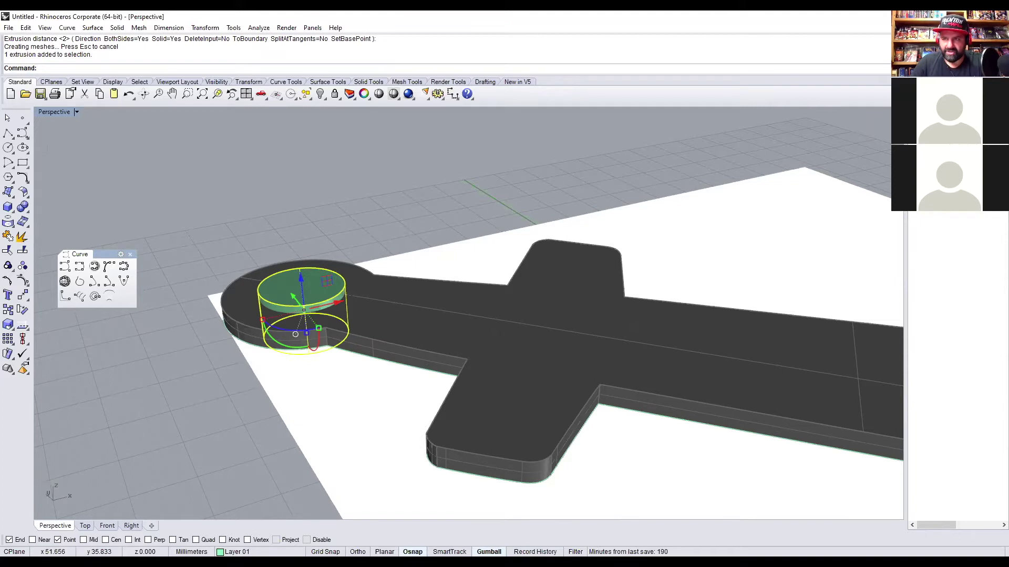
{"action": "right_click", "coordinate": [887, 171]}
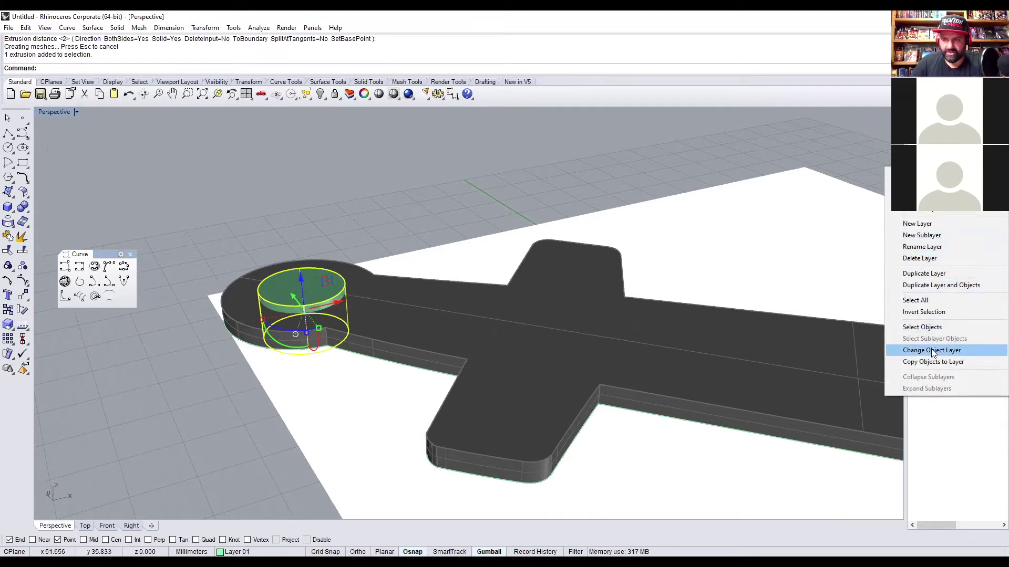
{"action": "left_click", "coordinate": [954, 351]}
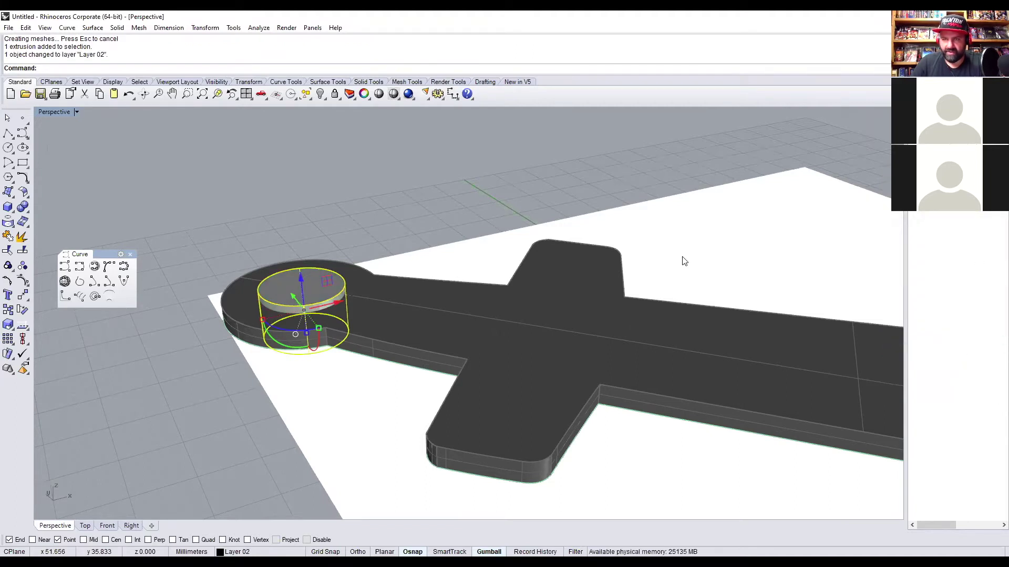
Set Layer 02's display colour to orange and deselect the pommel cylinder.
{"action": "left_click", "coordinate": [590, 222]}
{"action": "left_click", "coordinate": [547, 380]}
{"action": "right_click_drag", "start_coordinate": [547, 380], "coordinate": [434, 216]}
{"action": "key", "text": "Escape"}
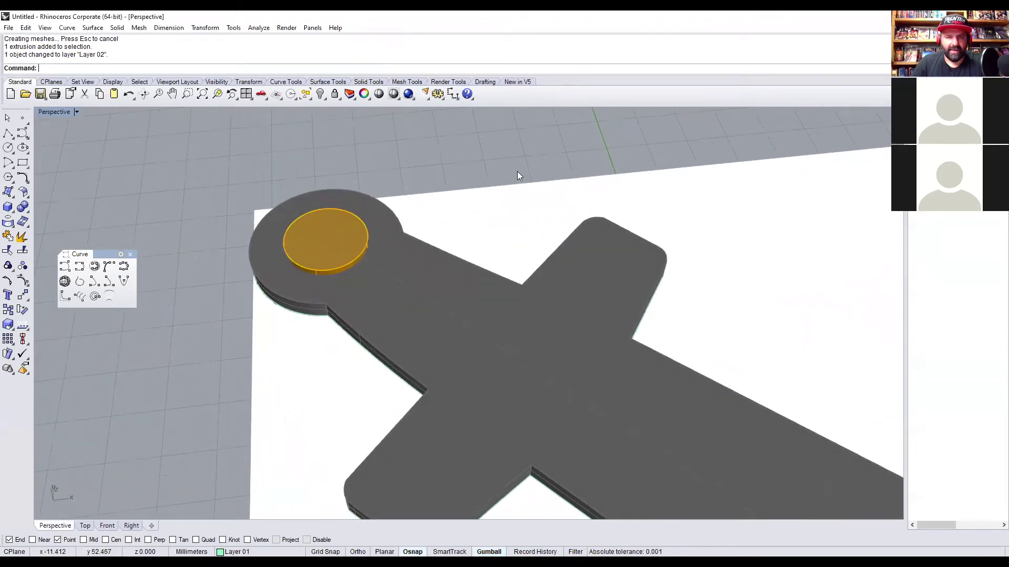
Unlock all locked objects so that the sword polysurface can be edited again.
{"action": "right_click", "coordinate": [334, 94]}
{"action": "right_click_drag", "start_coordinate": [525, 173], "coordinate": [522, 232]}
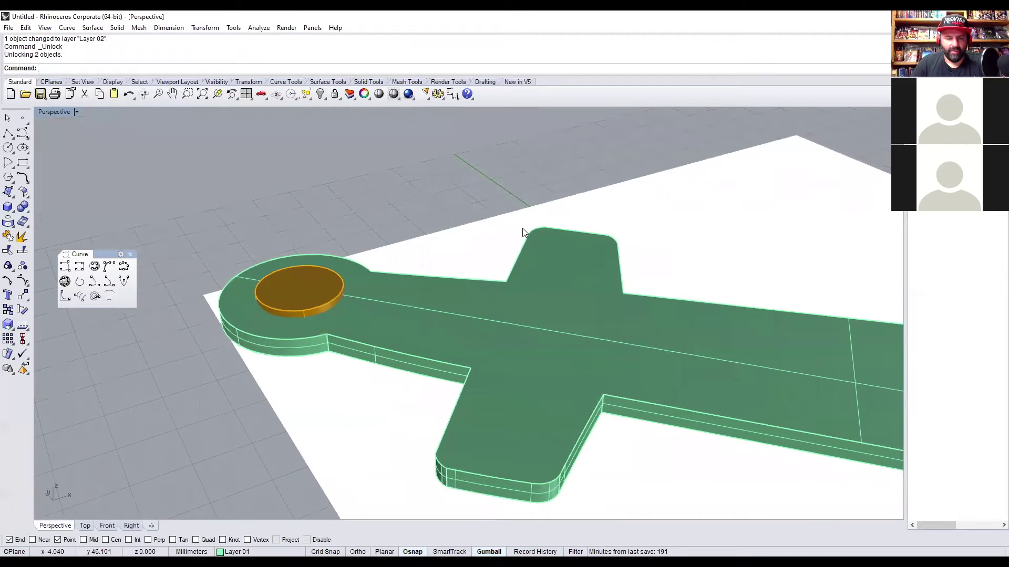
{"action": "right_click_drag", "start_coordinate": [549, 368], "coordinate": [486, 354], "text": "shift"}
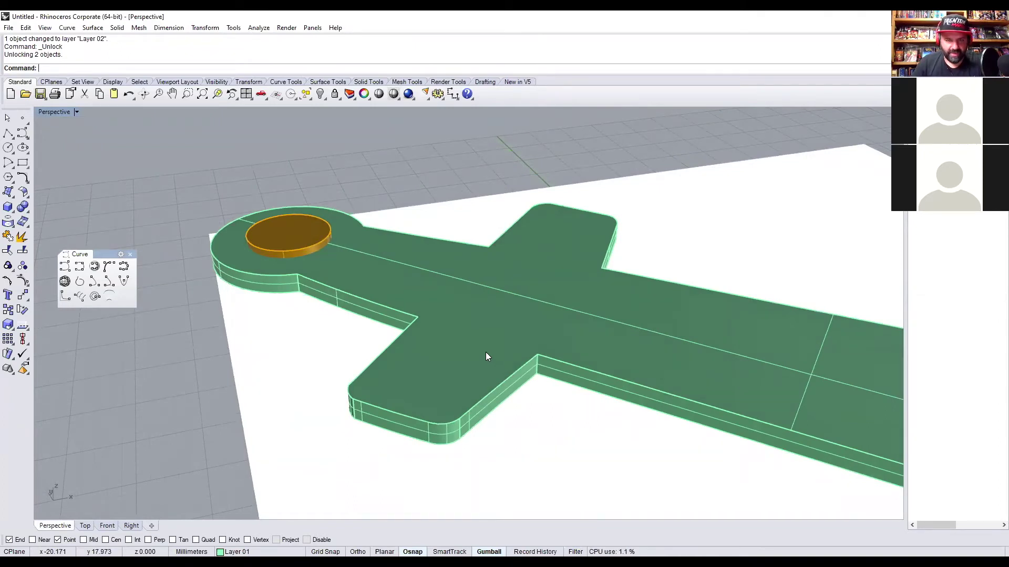
Subtract the orange cylinder from the sword polysurface with Boolean Difference, cutting a round hole through the pommel.
{"action": "left_click", "coordinate": [486, 353]}
{"action": "right_click_drag", "start_coordinate": [485, 352], "coordinate": [434, 243]}
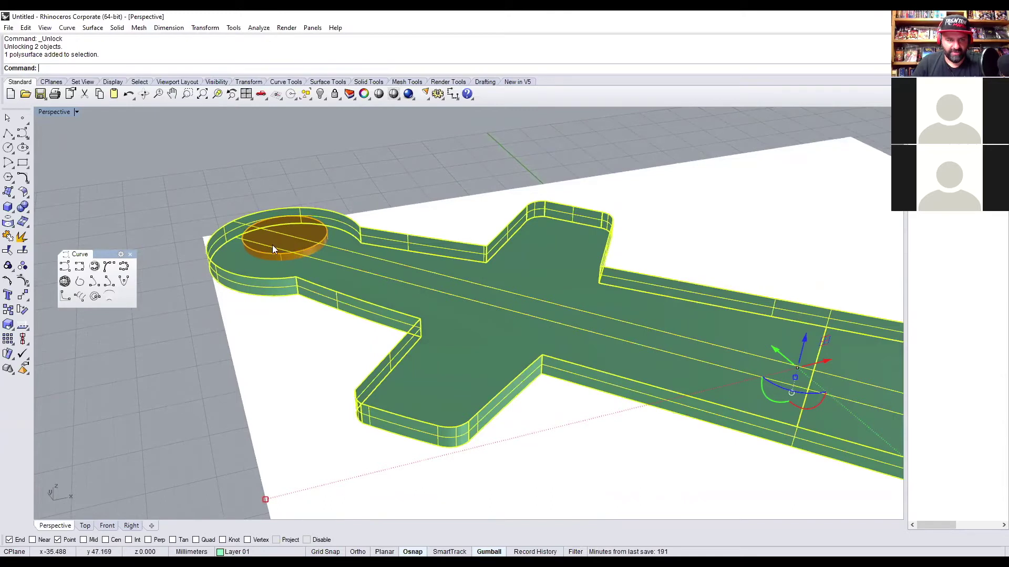
{"action": "left_click", "coordinate": [24, 208]}
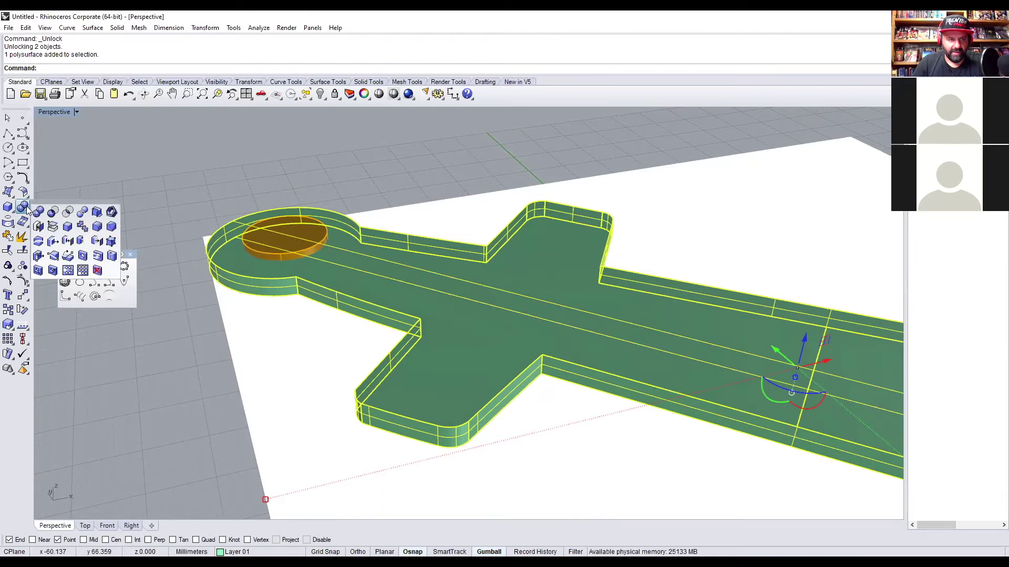
{"action": "left_click", "coordinate": [53, 212]}
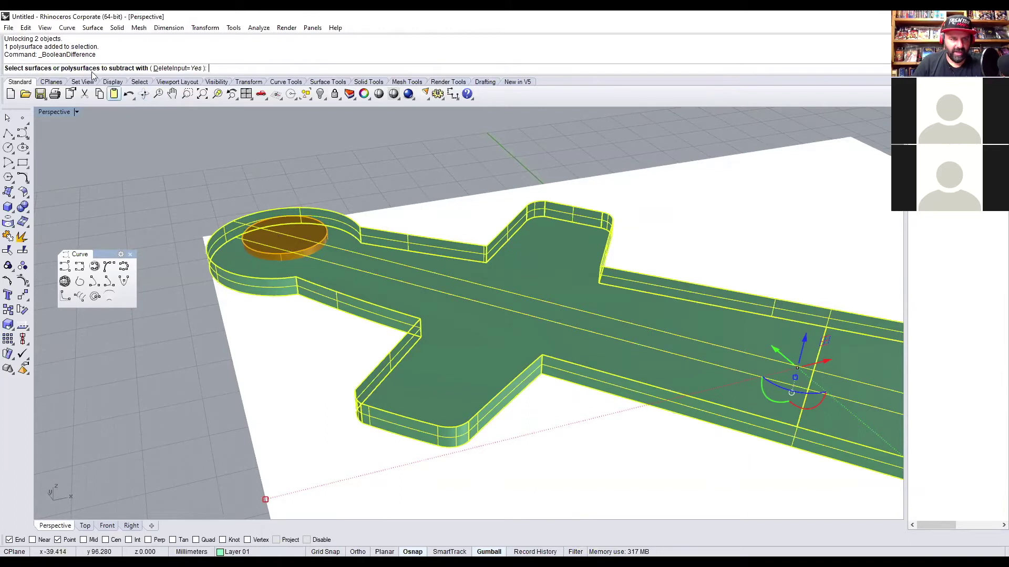
{"action": "left_click", "coordinate": [298, 243]}
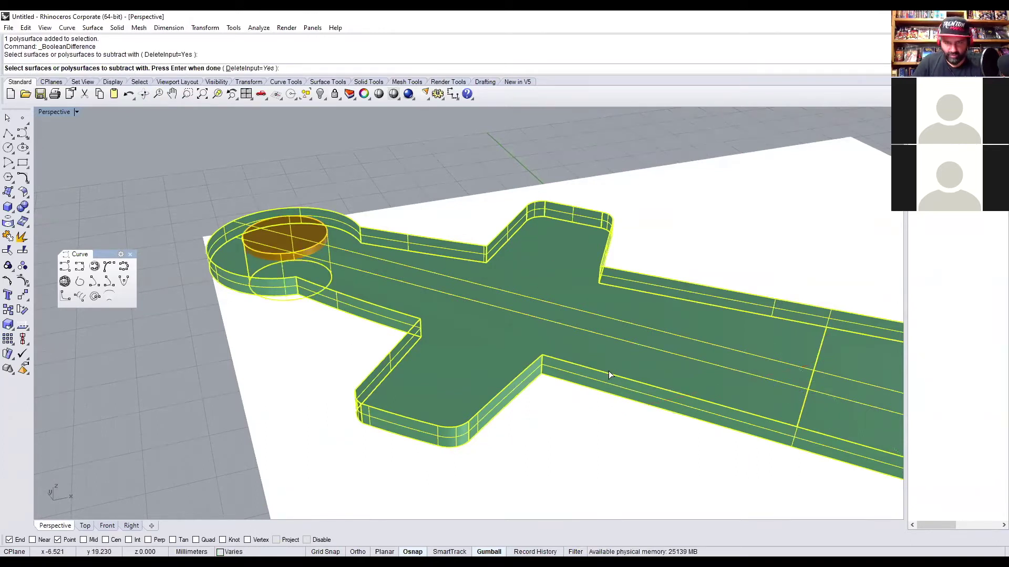
{"action": "right_click", "coordinate": [240, 178]}
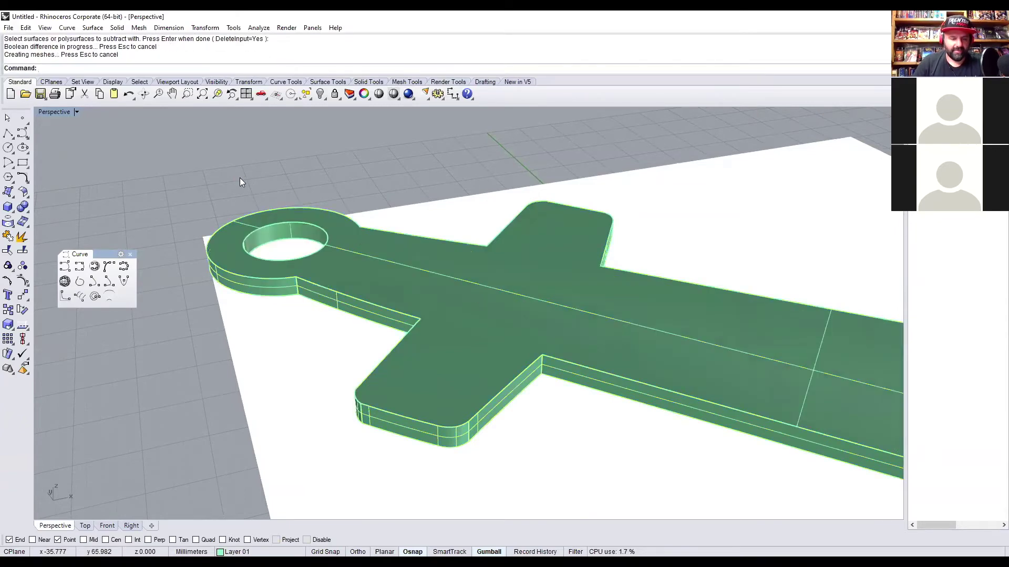
{"action": "scroll", "coordinate": [308, 211], "scroll_direction": "up", "scroll_amount": 6}
{"action": "right_click_drag", "start_coordinate": [387, 313], "coordinate": [391, 313], "text": "shift"}
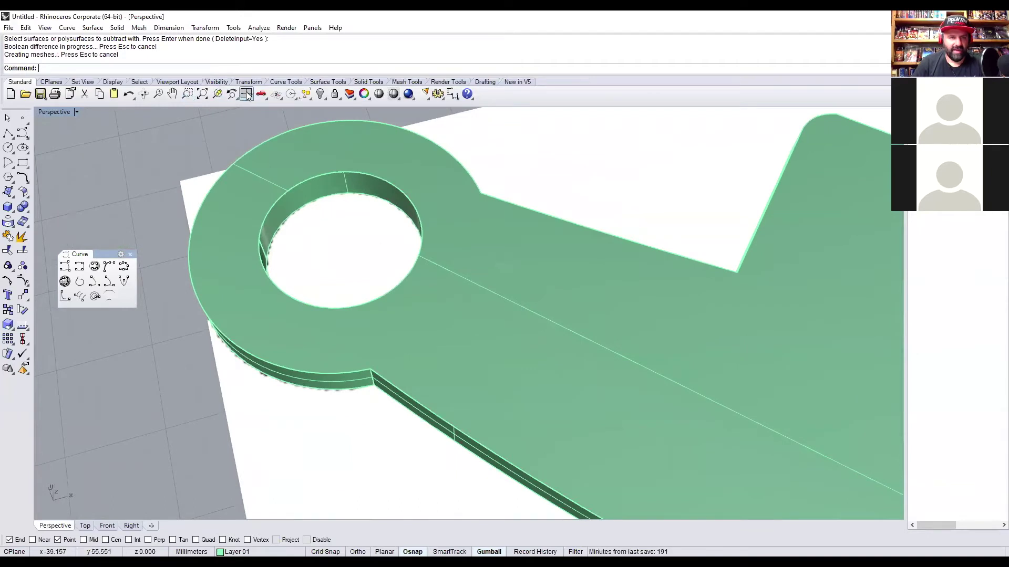
Switch to a maximized Top viewport framed on the sword's pommel, grip and crossguard.
{"action": "double_click", "coordinate": [57, 112]}
{"action": "scroll", "coordinate": [223, 189], "scroll_direction": "up", "scroll_amount": 3}
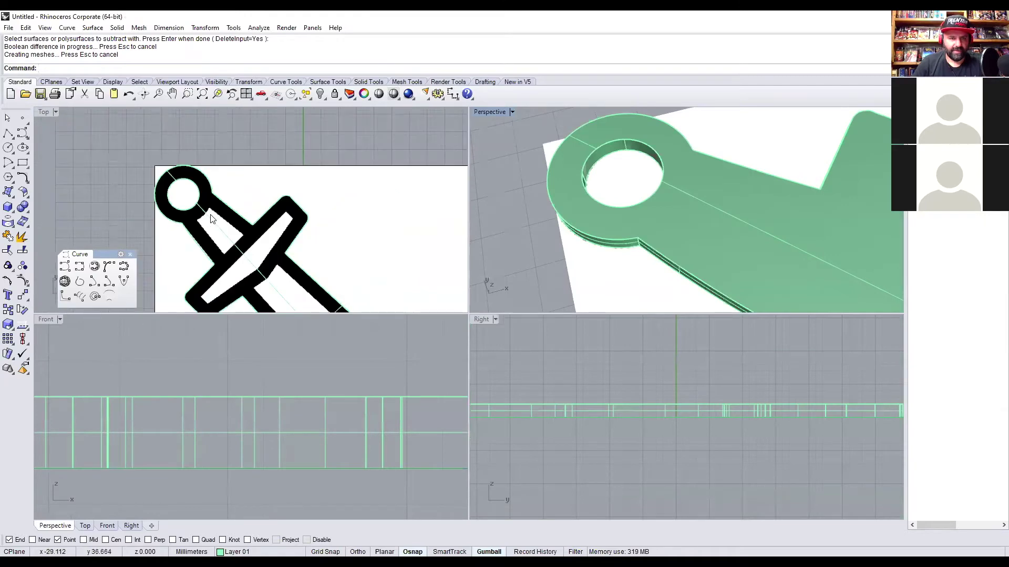
{"action": "scroll", "coordinate": [223, 189], "scroll_direction": "up", "scroll_amount": 3}
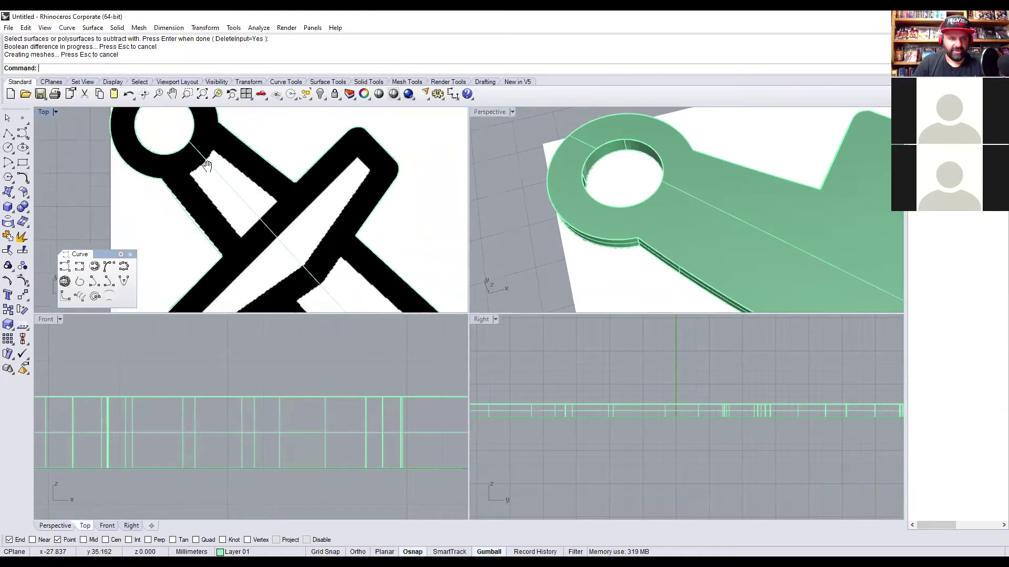
{"action": "double_click", "coordinate": [47, 112]}
{"action": "scroll", "coordinate": [365, 255], "scroll_direction": "down", "scroll_amount": 3}
{"action": "scroll", "coordinate": [243, 232], "scroll_direction": "up", "scroll_amount": 2}
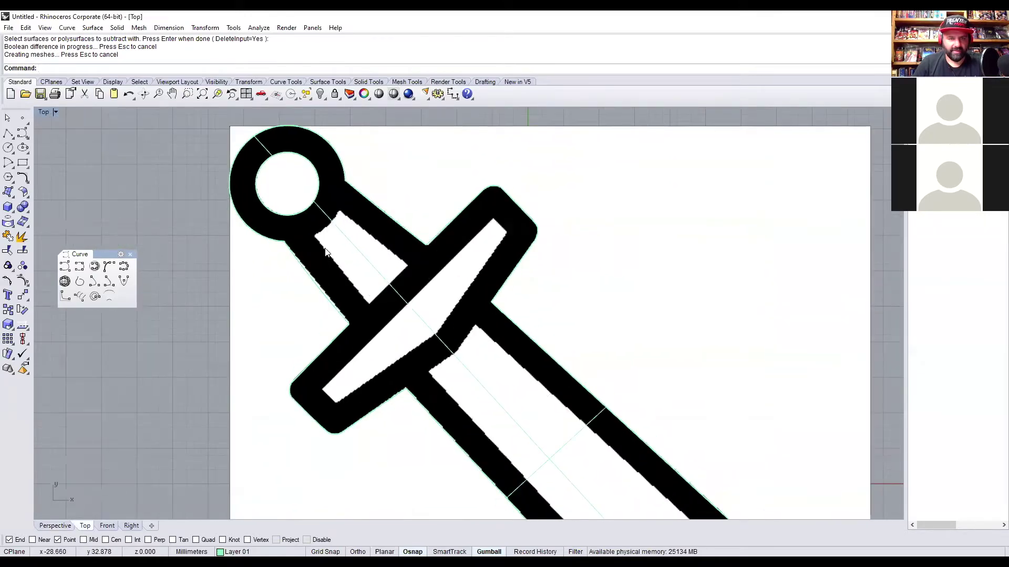
Draw a three-point circle tracing the pommel's outer edge and the curved end of the grip's white opening.
{"action": "left_click", "coordinate": [8, 149]}
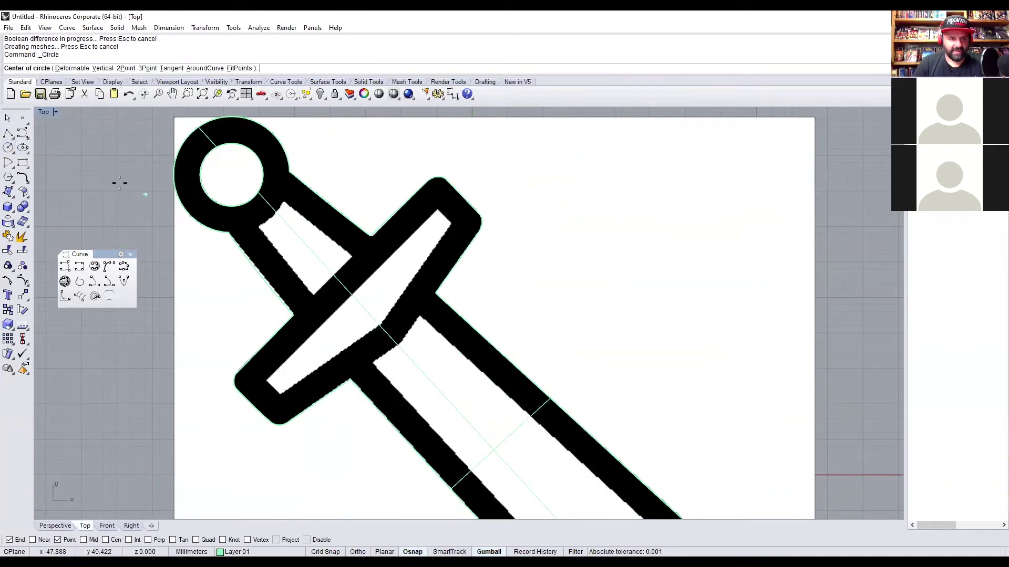
{"action": "left_click", "coordinate": [12, 151]}
{"action": "left_click", "coordinate": [52, 154]}
{"action": "scroll", "coordinate": [360, 315], "scroll_direction": "up", "scroll_amount": 4}
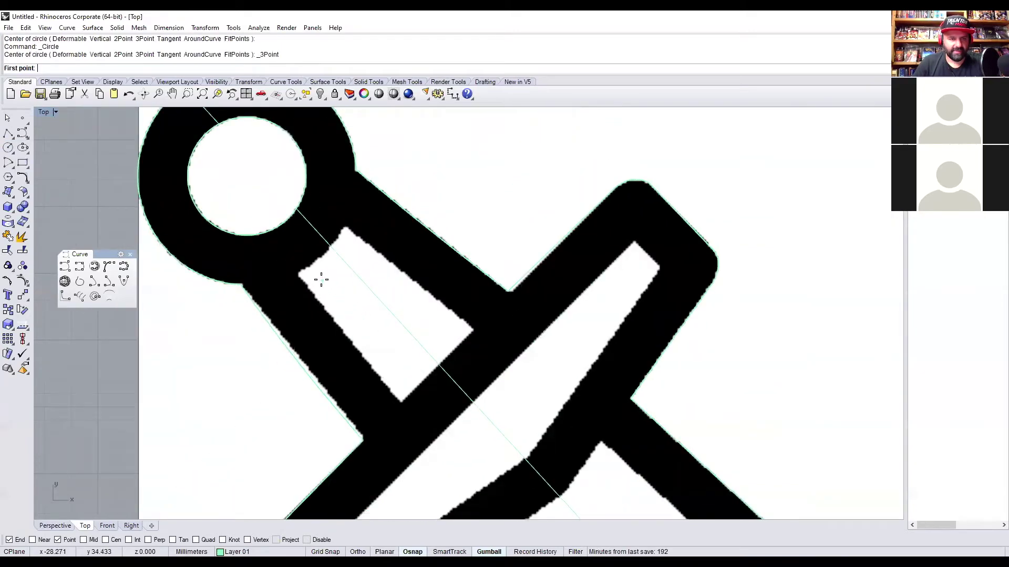
{"action": "left_click", "coordinate": [312, 261]}
{"action": "right_click_drag", "start_coordinate": [259, 220], "coordinate": [321, 292]}
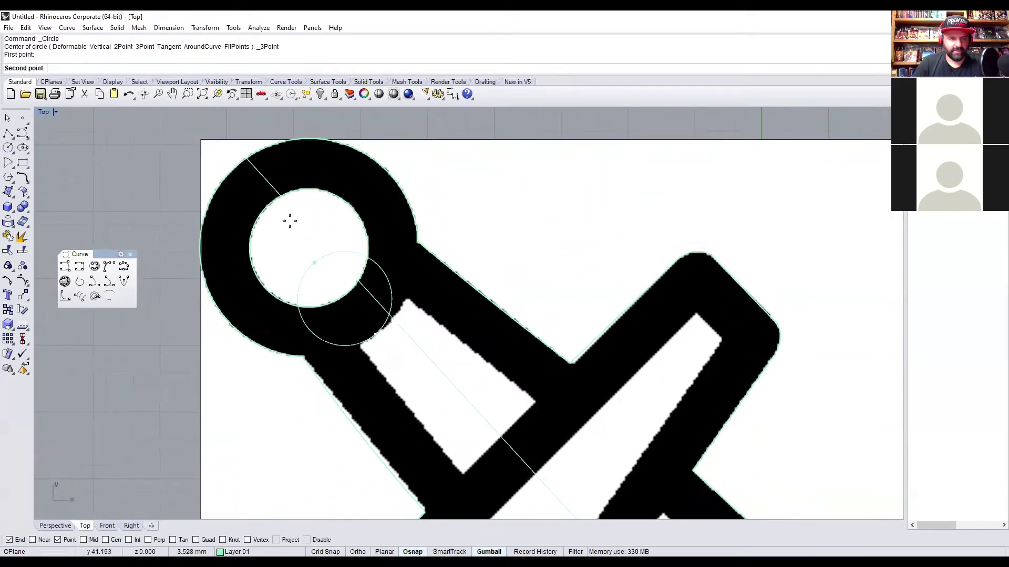
{"action": "left_click", "coordinate": [239, 163]}
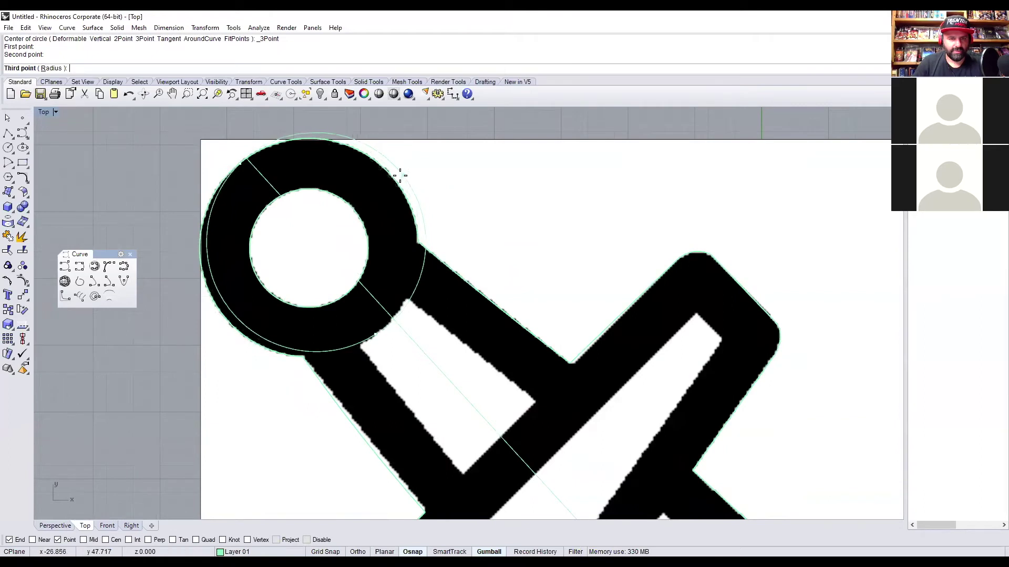
{"action": "left_click", "coordinate": [395, 181]}
{"action": "scroll", "coordinate": [399, 313], "scroll_direction": "up", "scroll_amount": 2}
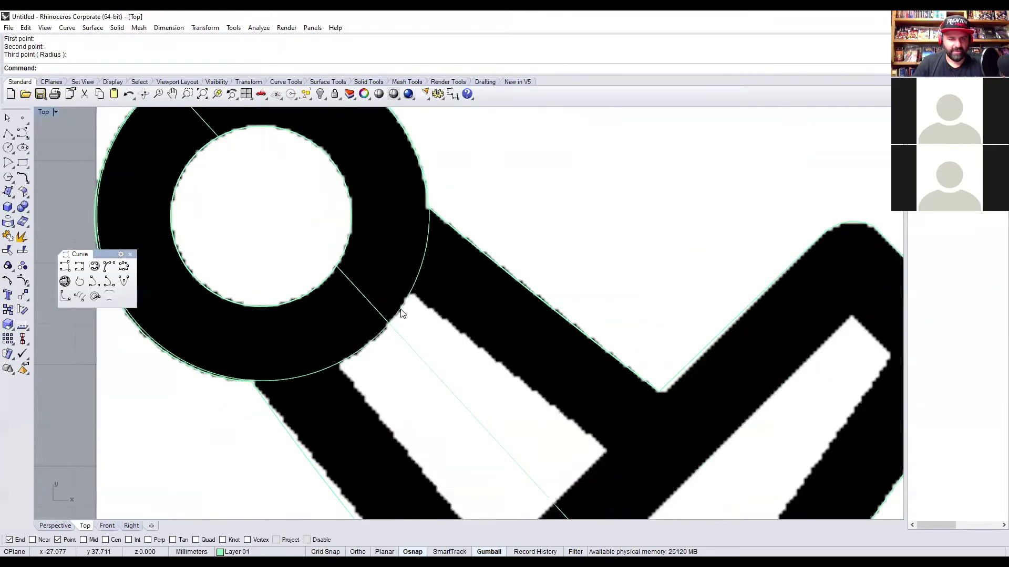
{"action": "left_click", "coordinate": [418, 319]}
{"action": "left_click", "coordinate": [435, 337]}
{"action": "right_click_drag", "start_coordinate": [163, 362], "coordinate": [187, 264]}
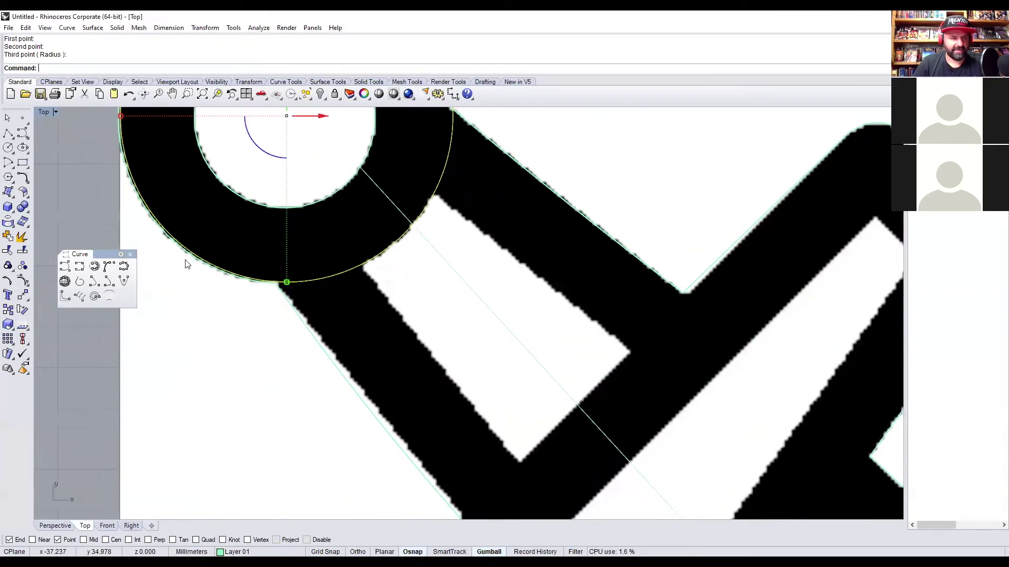
Draw an interpolated curve along the upper long side of the grip's white opening, from inside the pommel circle to the crossguard corner.
{"action": "left_click", "coordinate": [22, 133]}
{"action": "left_click", "coordinate": [54, 137]}
{"action": "scroll", "coordinate": [425, 184], "scroll_direction": "up", "scroll_amount": 2}
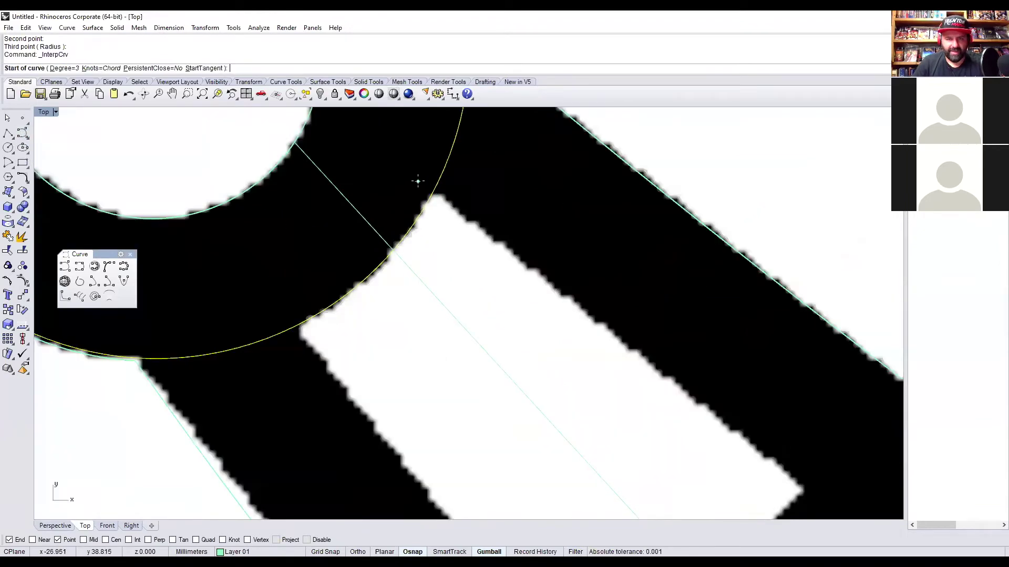
{"action": "left_click", "coordinate": [421, 179]}
{"action": "scroll", "coordinate": [543, 252], "scroll_direction": "down", "scroll_amount": 3}
{"action": "scroll", "coordinate": [595, 334], "scroll_direction": "up", "scroll_amount": 4}
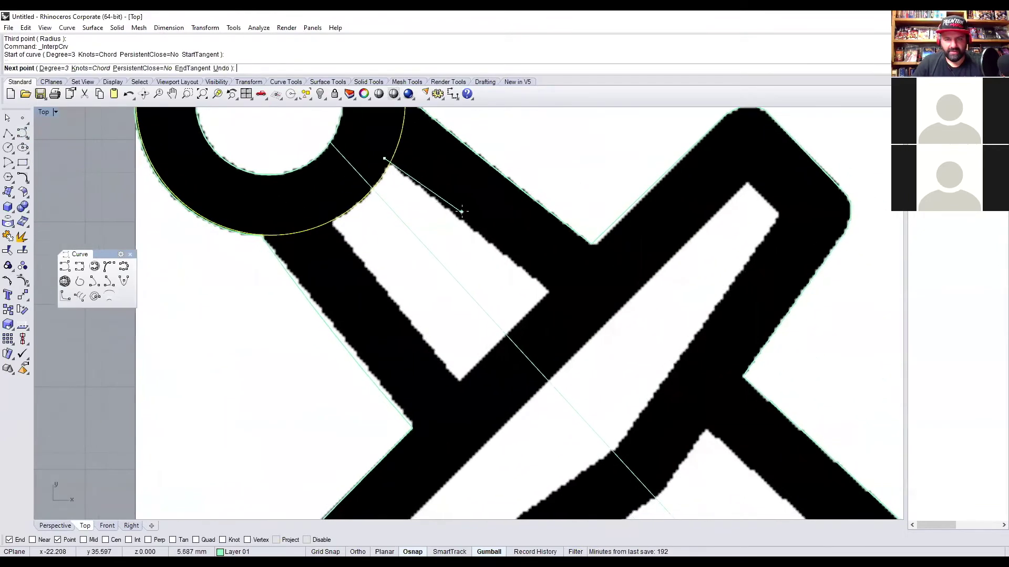
{"action": "left_click", "coordinate": [622, 361]}
{"action": "key", "text": "Return"}
Draw an interpolated curve across the grip opening's straight end beside the crossguard, from corner to corner.
{"action": "right_click_drag", "start_coordinate": [660, 402], "coordinate": [618, 351]}
{"action": "key", "text": "Return"}
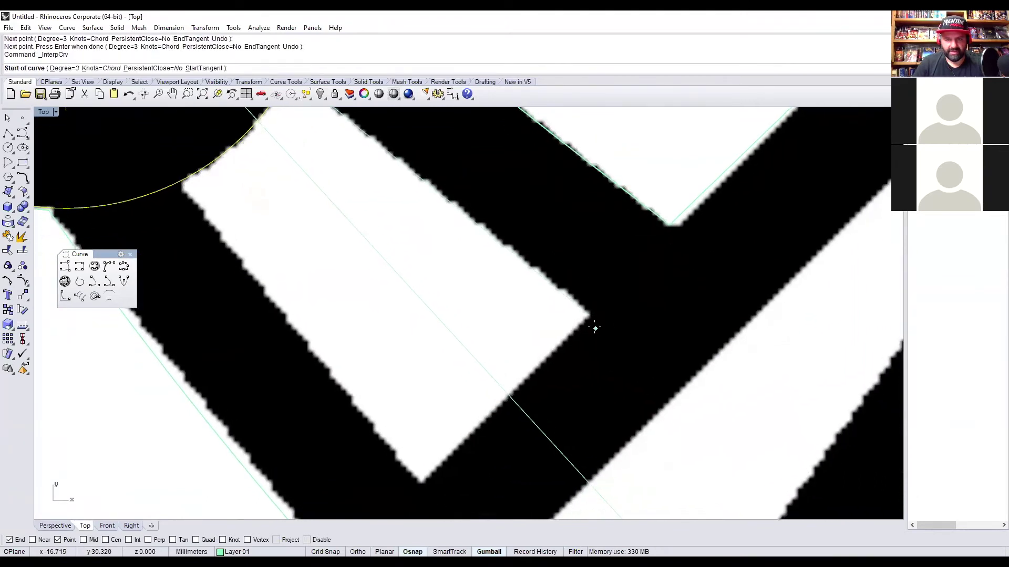
{"action": "left_click", "coordinate": [588, 316]}
{"action": "scroll", "coordinate": [568, 317], "scroll_direction": "down", "scroll_amount": 3}
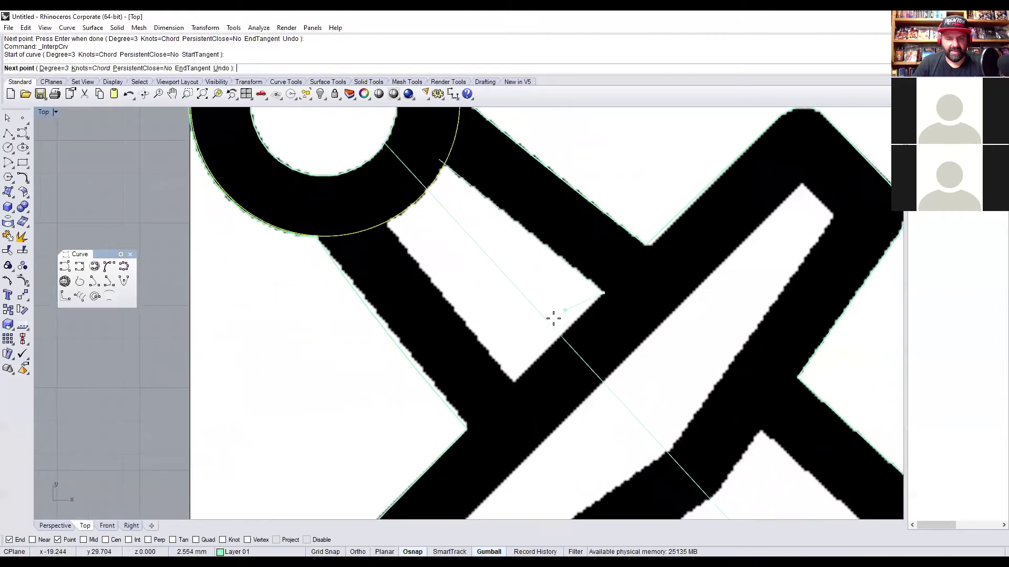
{"action": "scroll", "coordinate": [535, 357], "scroll_direction": "up", "scroll_amount": 3}
{"action": "left_click", "coordinate": [530, 416]}
{"action": "key", "text": "Return"}
Draw an interpolated curve along the lower long side of the grip opening, from the crossguard corner to just past the pommel circle.
{"action": "scroll", "coordinate": [530, 417], "scroll_direction": "down", "scroll_amount": 3}
{"action": "right_click_drag", "start_coordinate": [530, 417], "coordinate": [518, 353]}
{"action": "scroll", "coordinate": [520, 353], "scroll_direction": "up", "scroll_amount": 3}
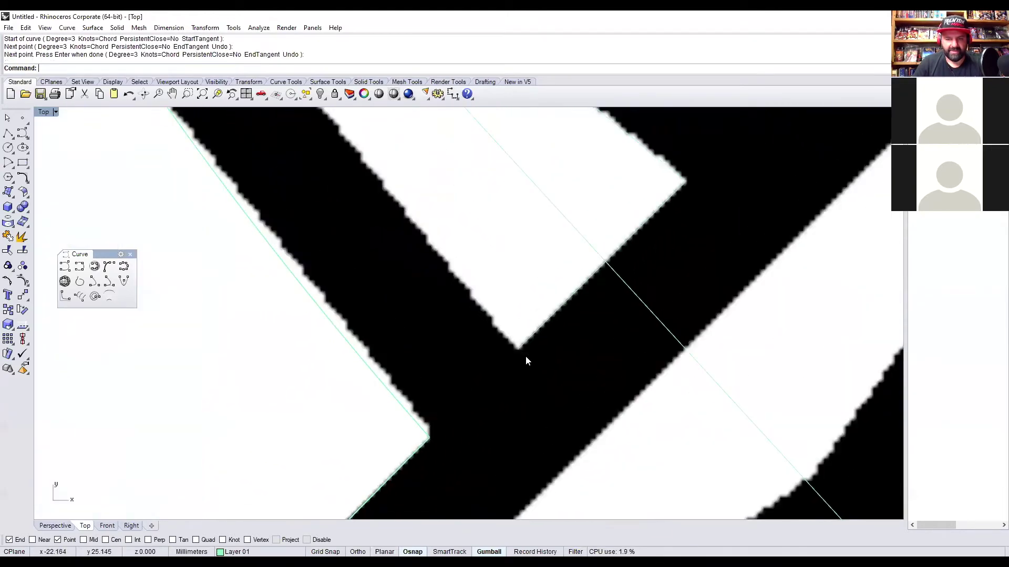
{"action": "key", "text": "Return"}
{"action": "left_click", "coordinate": [517, 348]}
{"action": "scroll", "coordinate": [466, 317], "scroll_direction": "down", "scroll_amount": 3}
{"action": "scroll", "coordinate": [462, 354], "scroll_direction": "up", "scroll_amount": 5}
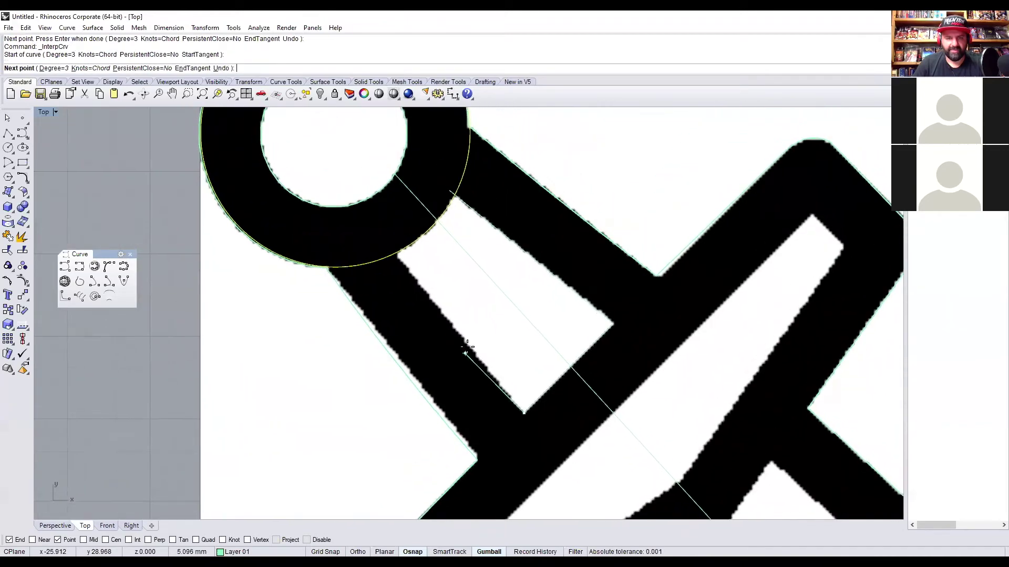
{"action": "left_click", "coordinate": [295, 134]}
{"action": "key", "text": "Return"}
{"action": "scroll", "coordinate": [296, 236], "scroll_direction": "down", "scroll_amount": 3}
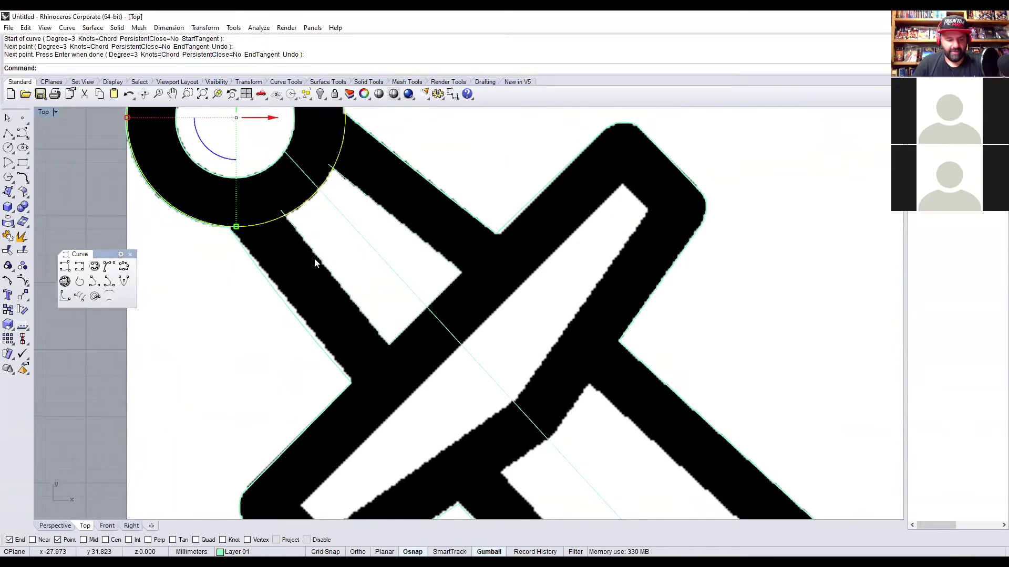
Using the circle and both long side curves as cutters, trim the lower side curve's overhang and the circle's outer arc below it.
{"action": "left_click", "coordinate": [335, 268]}
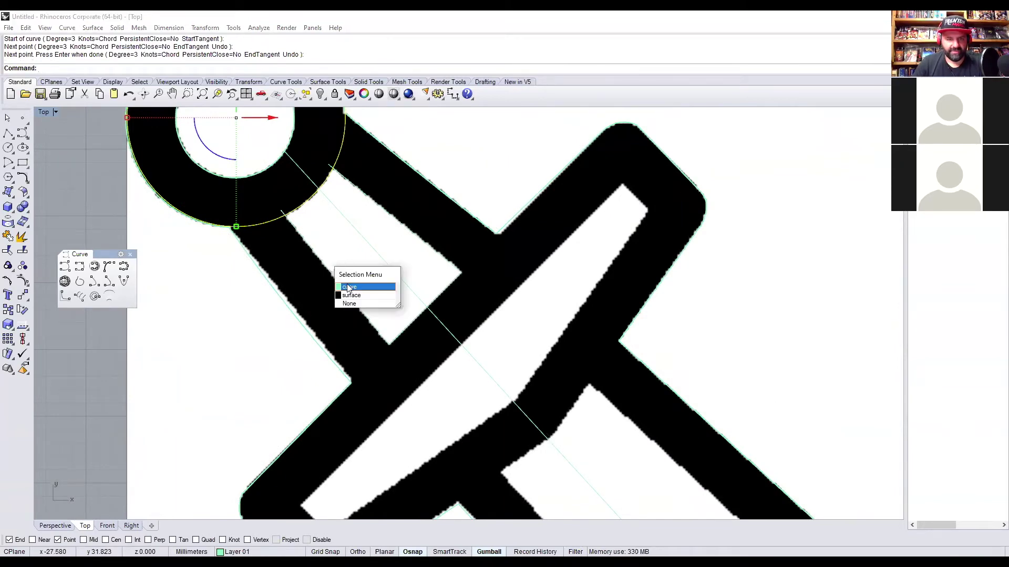
{"action": "left_click", "coordinate": [348, 288]}
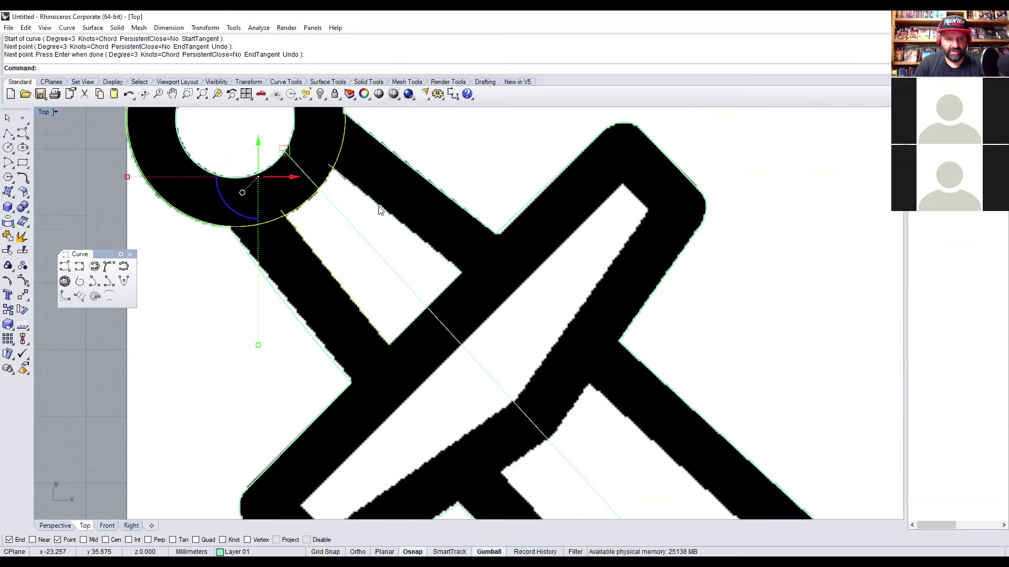
{"action": "left_click", "coordinate": [403, 212]}
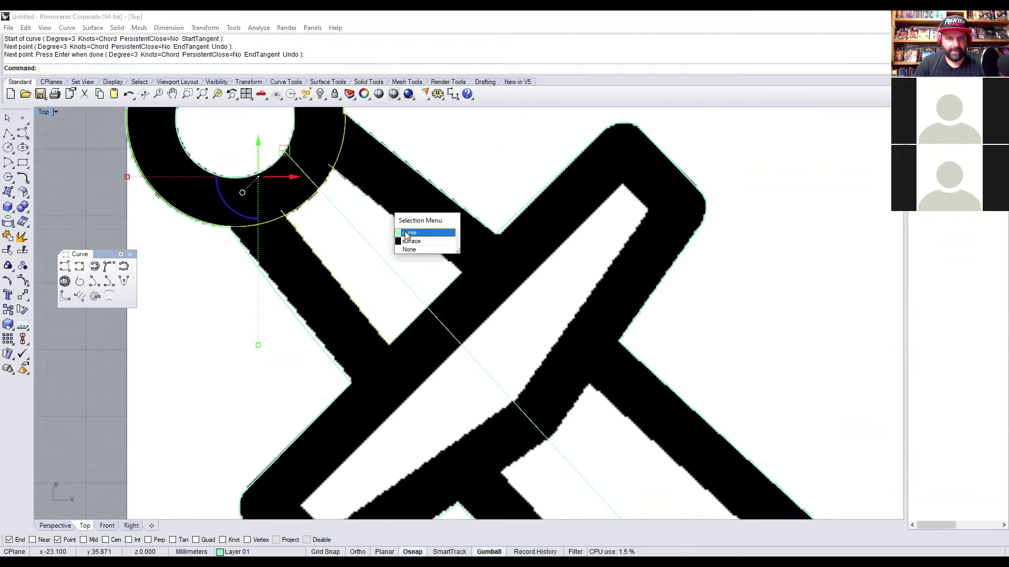
{"action": "left_click", "coordinate": [404, 231]}
{"action": "scroll", "coordinate": [405, 231], "scroll_direction": "up", "scroll_amount": 3}
{"action": "right_click_drag", "start_coordinate": [395, 257], "coordinate": [396, 256]}
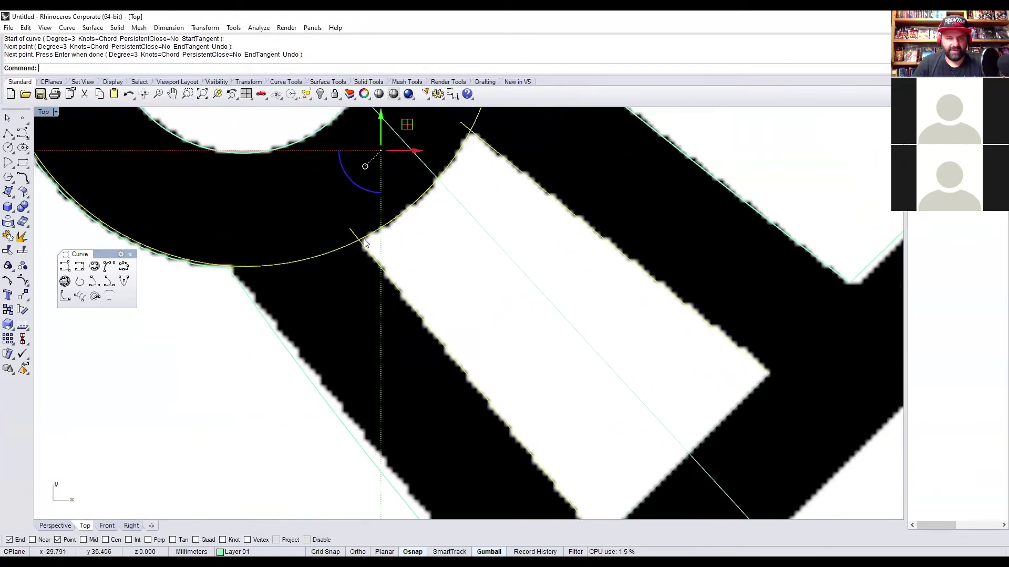
{"action": "left_click", "coordinate": [180, 353]}
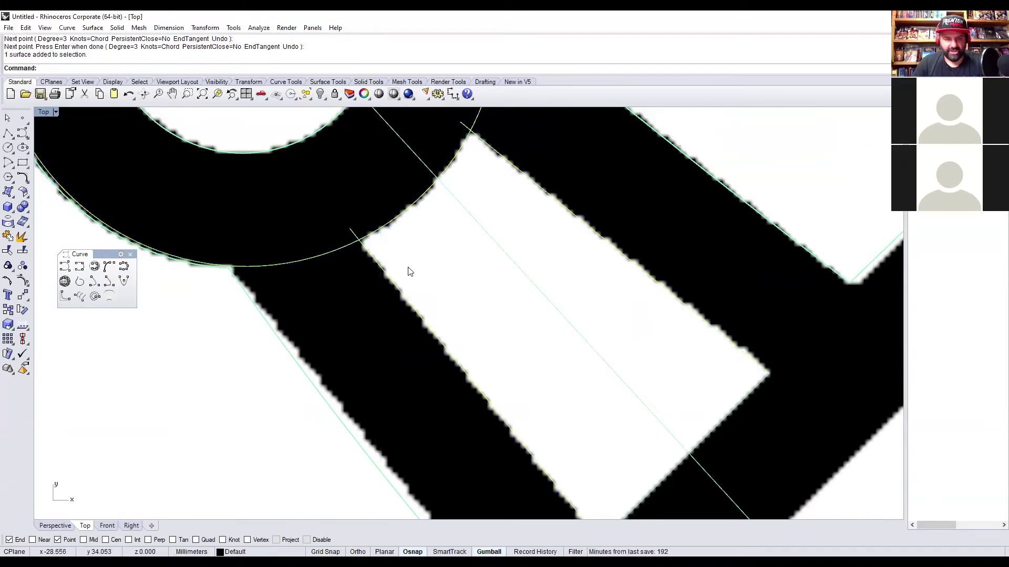
{"action": "left_click", "coordinate": [383, 277], "text": "shift"}
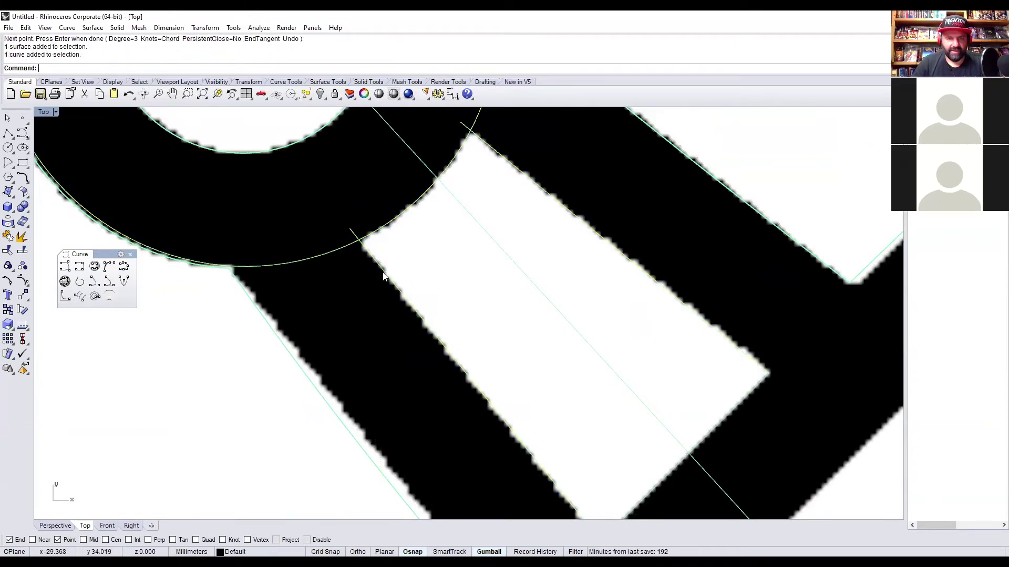
{"action": "left_click", "coordinate": [375, 236], "text": "shift"}
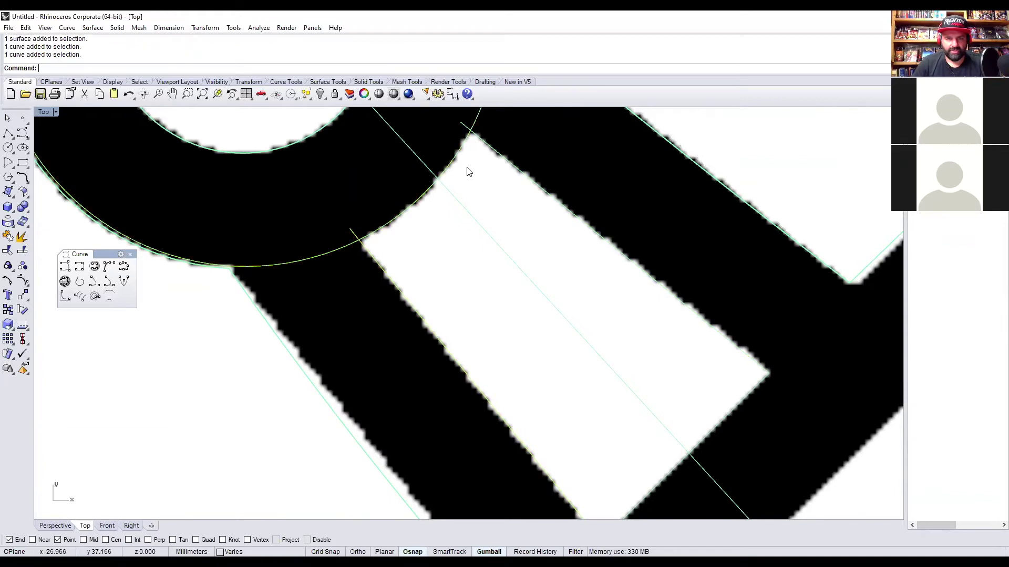
{"action": "left_click", "coordinate": [495, 152], "text": "shift"}
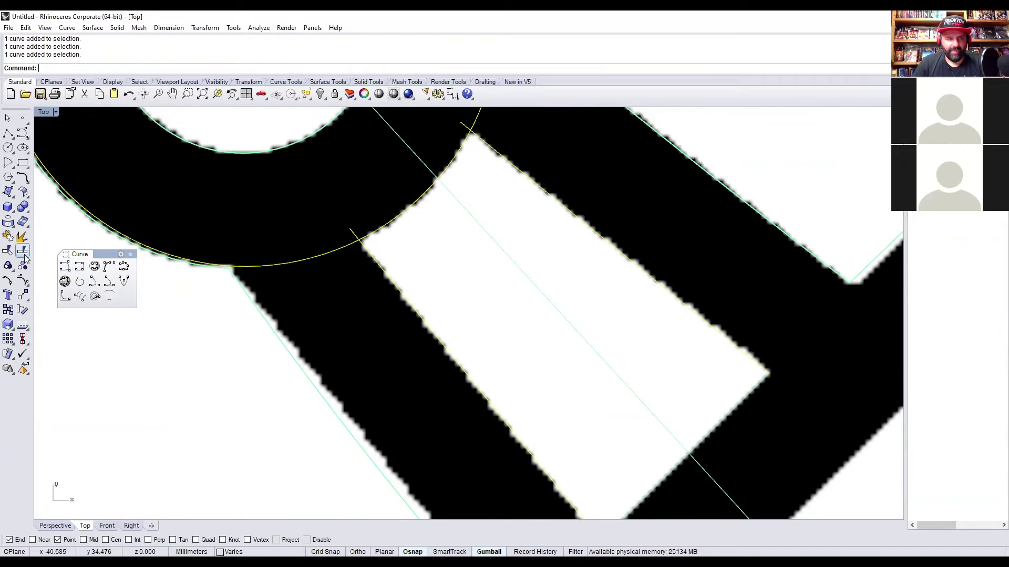
{"action": "left_click", "coordinate": [8, 251]}
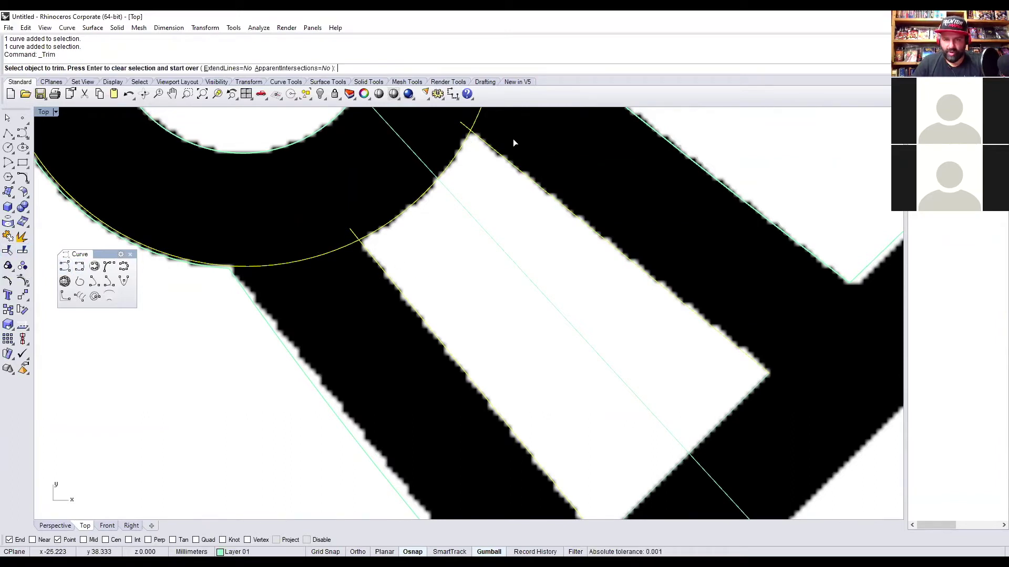
{"action": "left_click", "coordinate": [352, 232]}
{"action": "left_click", "coordinate": [381, 258]}
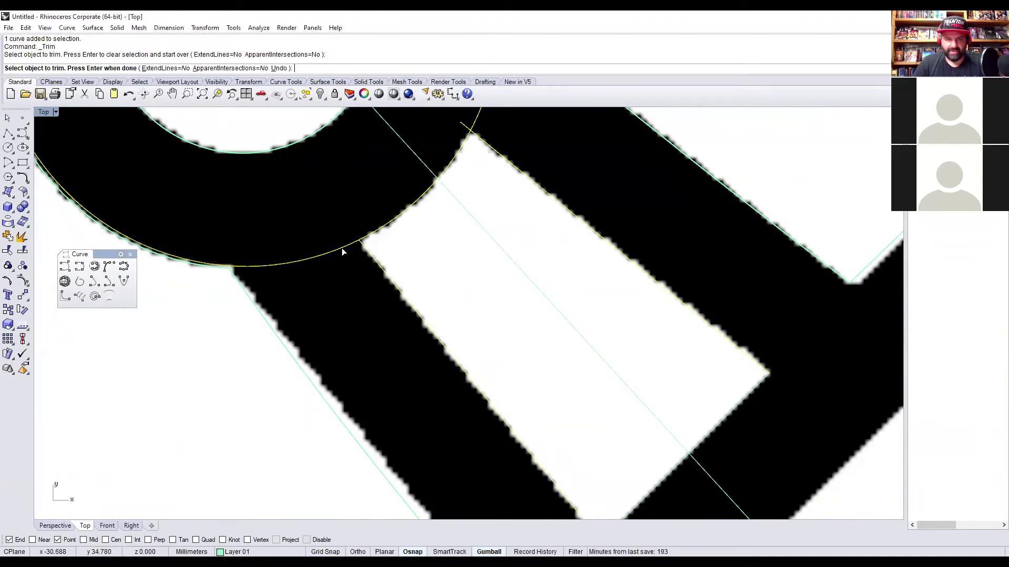
{"action": "left_click", "coordinate": [341, 252]}
{"action": "left_click", "coordinate": [375, 279]}
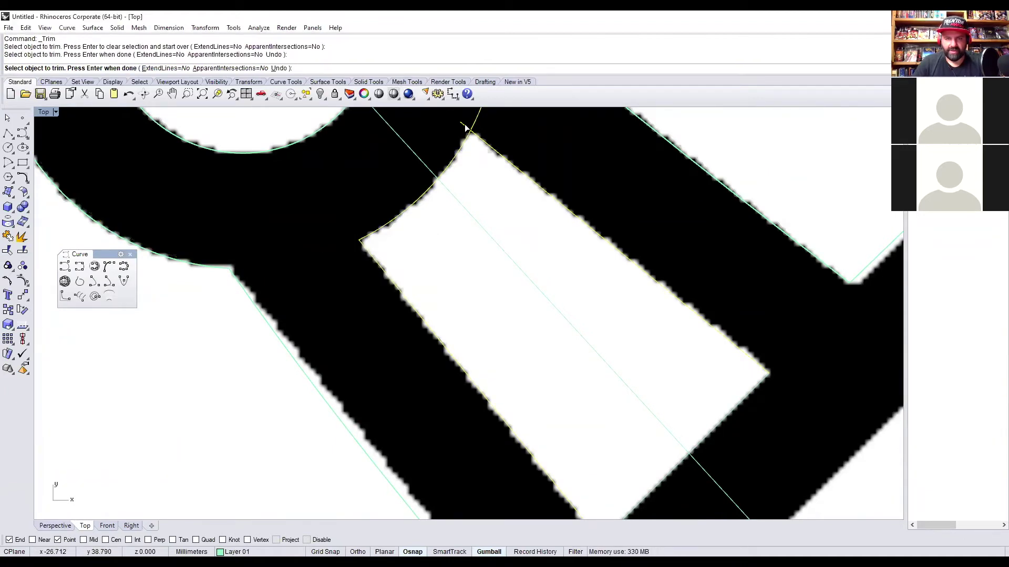
Trim the upper side curve's overhang and the leftover circle arc beyond it, keeping only the arc closing the grip opening.
{"action": "left_click", "coordinate": [465, 128]}
{"action": "left_click", "coordinate": [495, 153]}
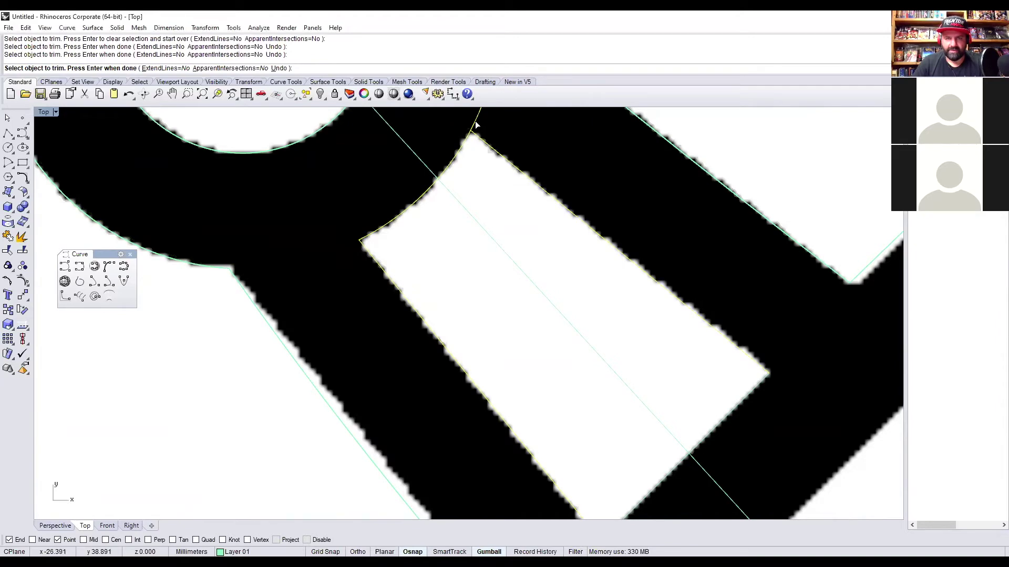
{"action": "left_click", "coordinate": [476, 125]}
{"action": "left_click", "coordinate": [504, 151]}
{"action": "scroll", "coordinate": [498, 180], "scroll_direction": "down", "scroll_amount": 3}
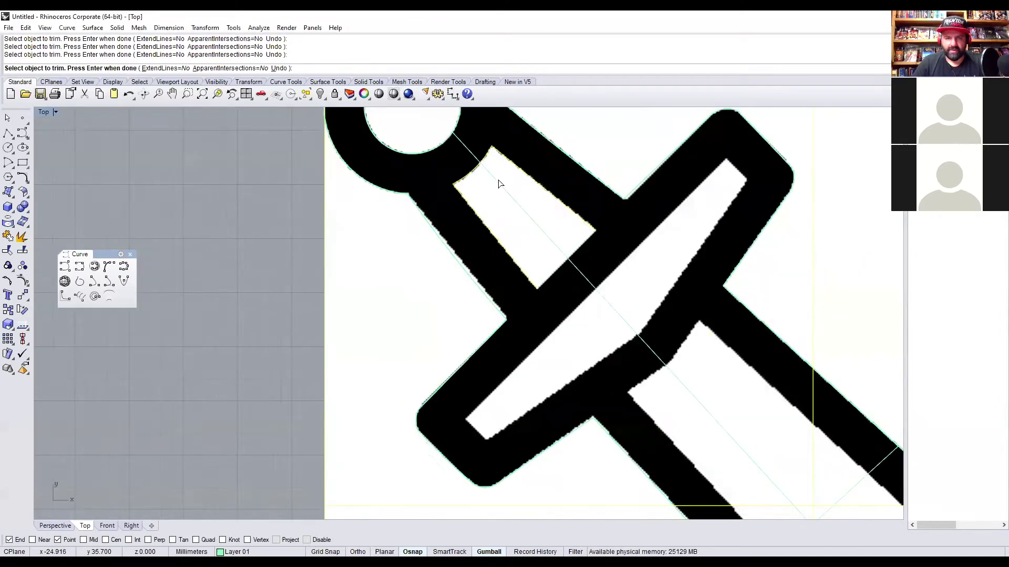
{"action": "scroll", "coordinate": [445, 206], "scroll_direction": "up", "scroll_amount": 5}
{"action": "key", "text": "Return"}
{"action": "right_click_drag", "start_coordinate": [443, 202], "coordinate": [382, 253]}
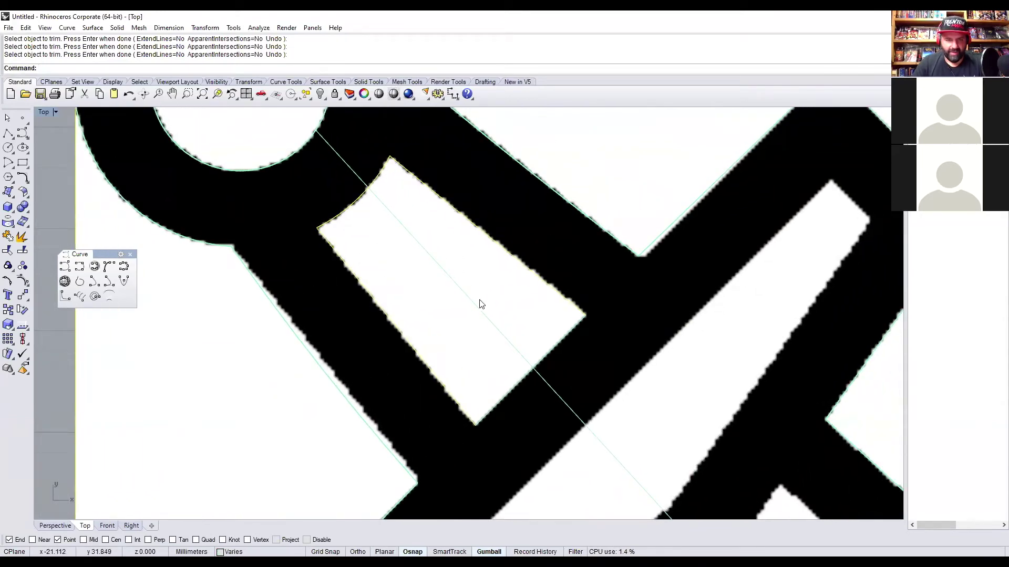
Add the straight end curve to the selection and join it with the arc and side curves into one closed grip outline.
{"action": "scroll", "coordinate": [517, 386], "scroll_direction": "up", "scroll_amount": 5}
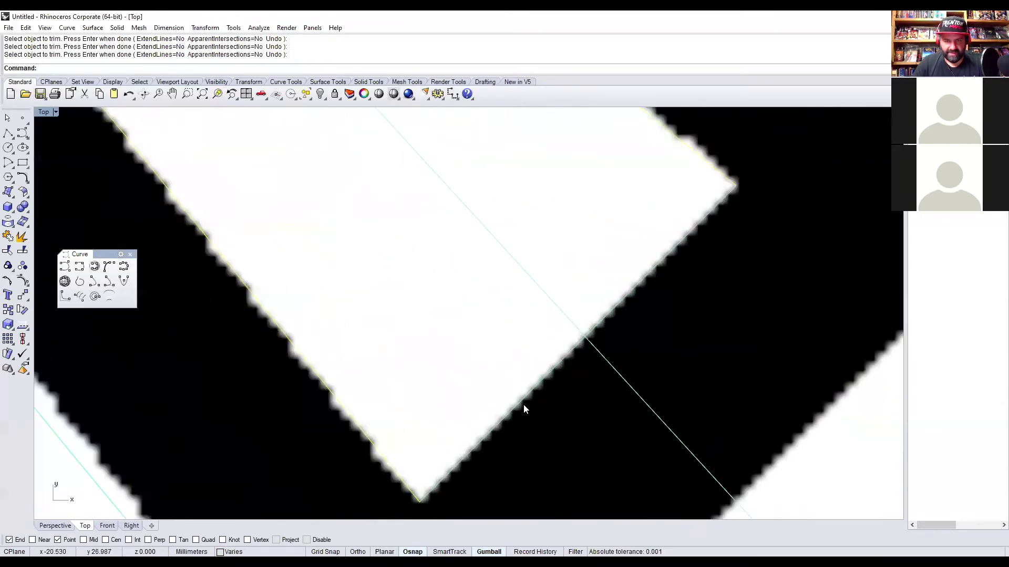
{"action": "left_click", "coordinate": [514, 404]}
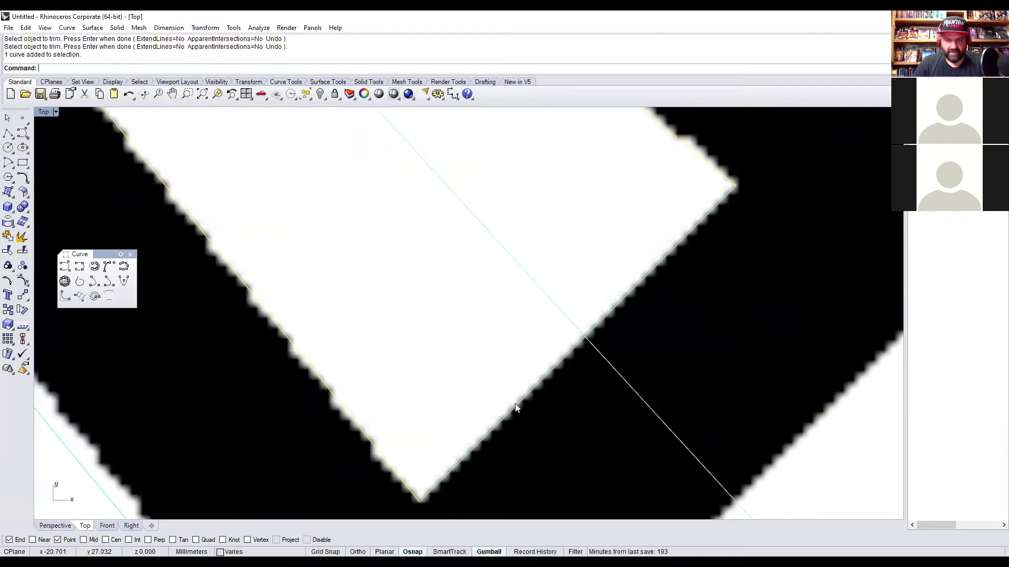
{"action": "scroll", "coordinate": [512, 400], "scroll_direction": "down", "scroll_amount": 4}
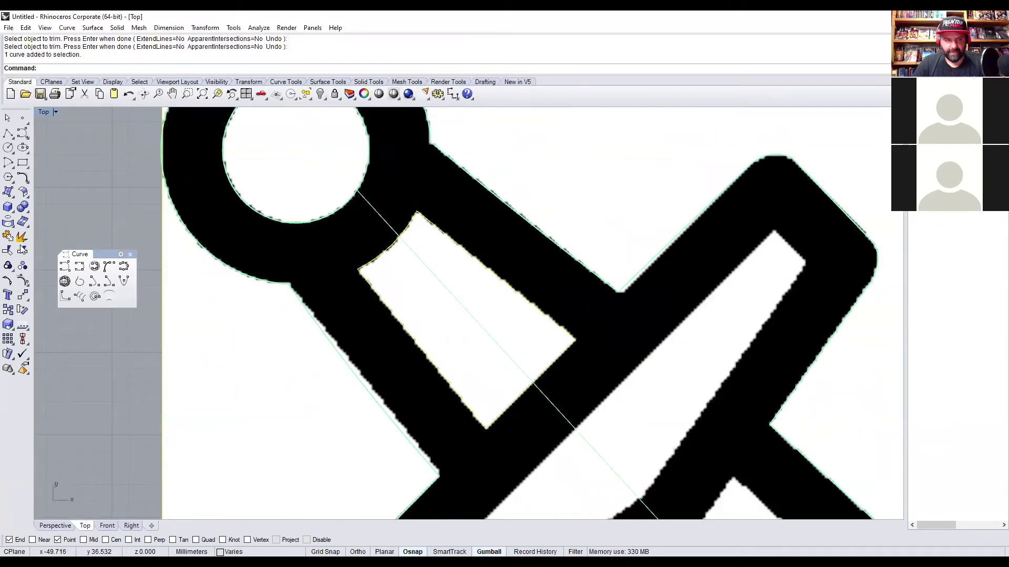
{"action": "left_click", "coordinate": [8, 250]}
Draw a polyline along the crossguard opening's lower short end, its long straight edge and its upper short end.
{"action": "scroll", "coordinate": [483, 368], "scroll_direction": "down", "scroll_amount": 5}
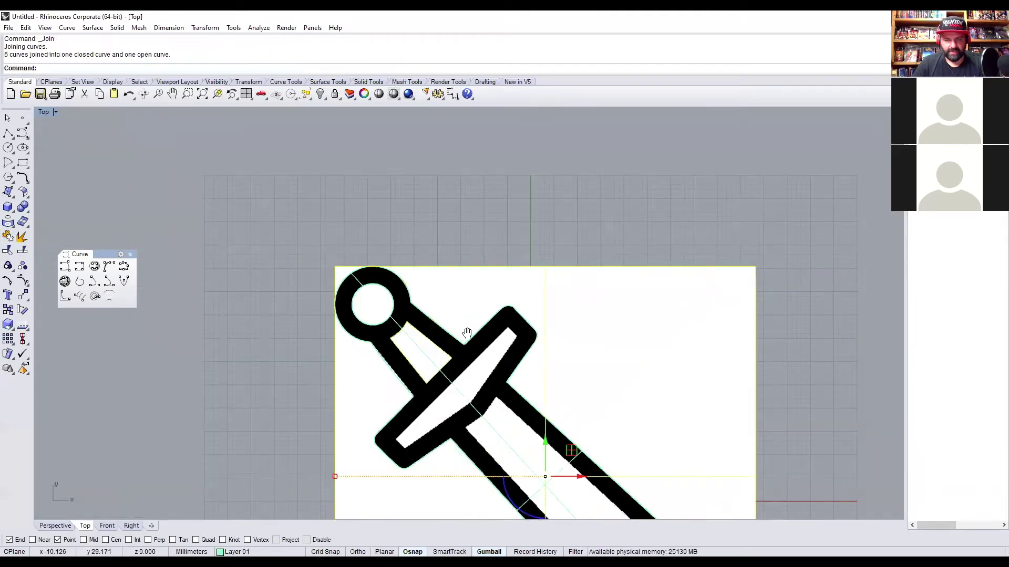
{"action": "scroll", "coordinate": [483, 368], "scroll_direction": "up", "scroll_amount": 5}
{"action": "right_click_drag", "start_coordinate": [483, 367], "coordinate": [368, 293]}
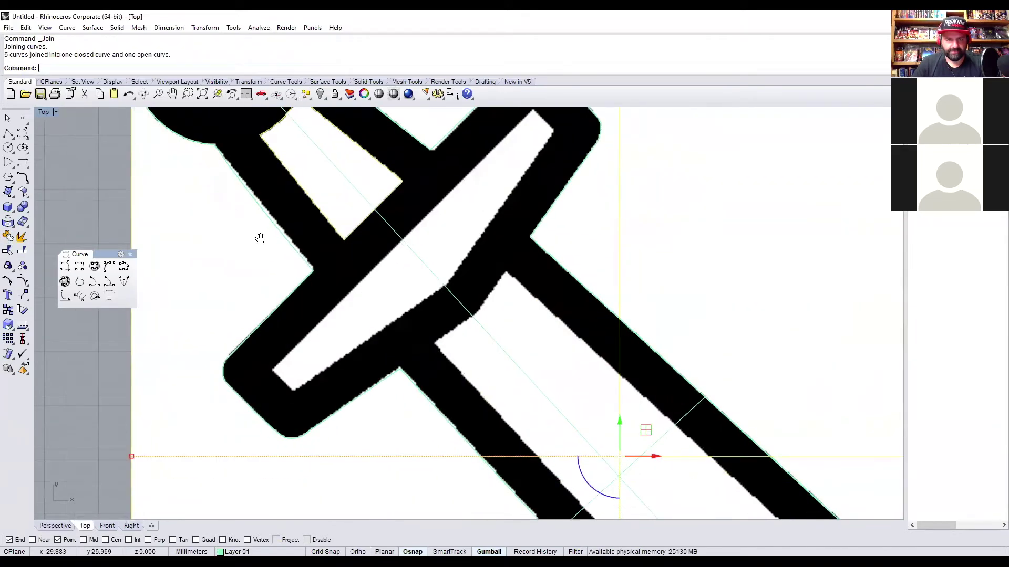
{"action": "right_click_drag", "start_coordinate": [262, 235], "coordinate": [251, 257]}
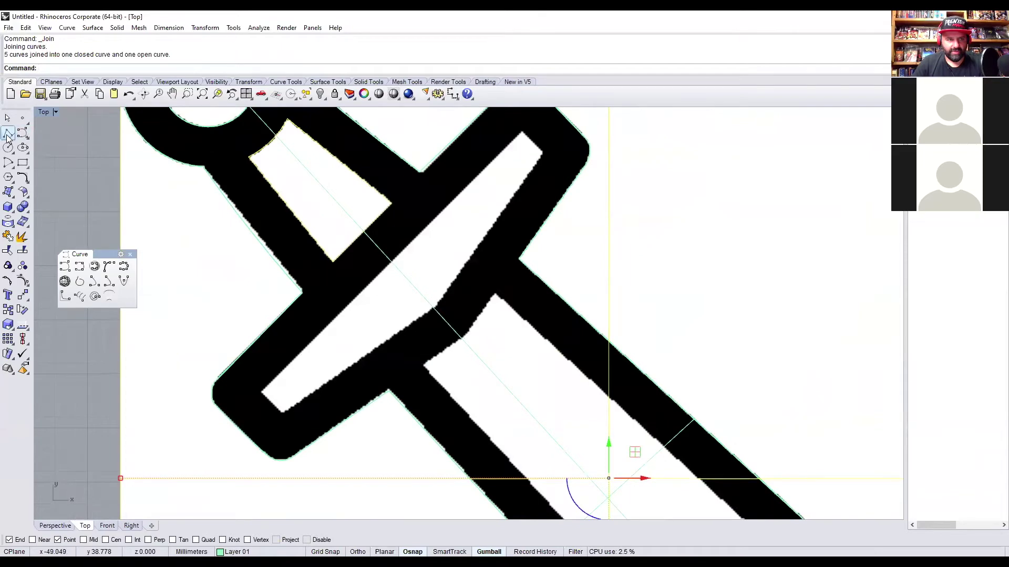
{"action": "left_click", "coordinate": [8, 135]}
{"action": "scroll", "coordinate": [266, 413], "scroll_direction": "up", "scroll_amount": 3}
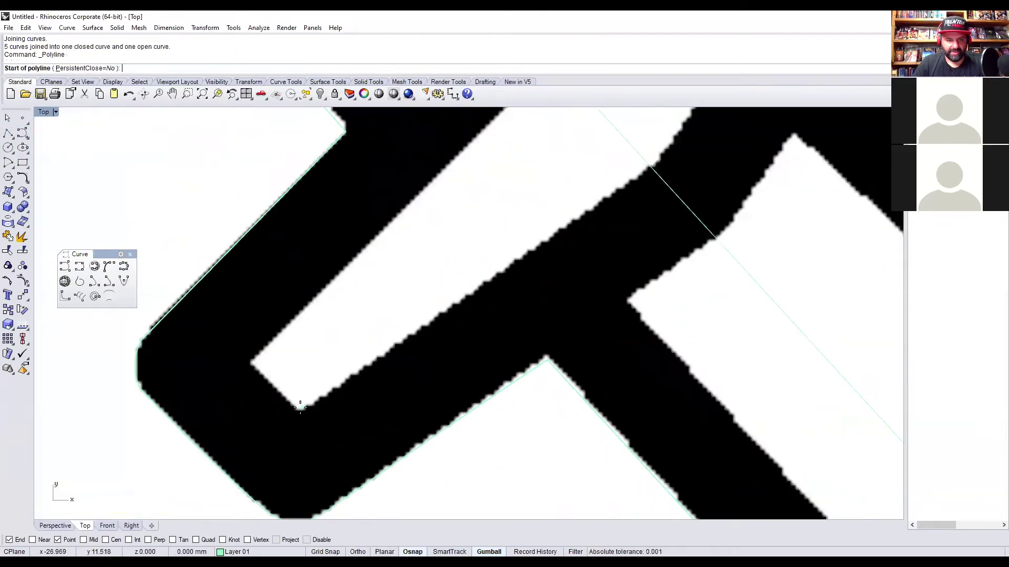
{"action": "left_click", "coordinate": [298, 408]}
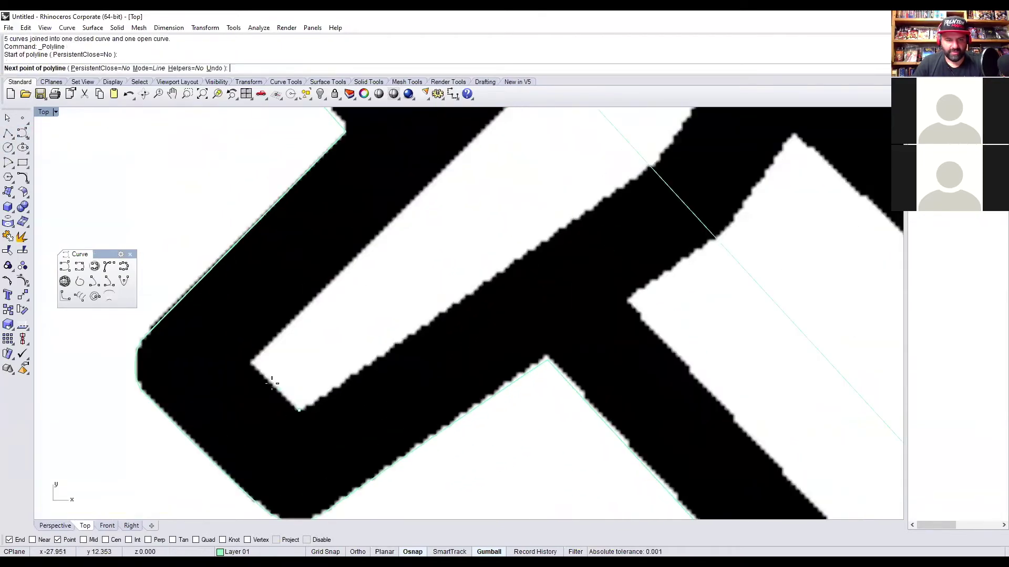
{"action": "left_click", "coordinate": [252, 362]}
{"action": "scroll", "coordinate": [255, 353], "scroll_direction": "down", "scroll_amount": 3}
{"action": "scroll", "coordinate": [345, 275], "scroll_direction": "up", "scroll_amount": 3}
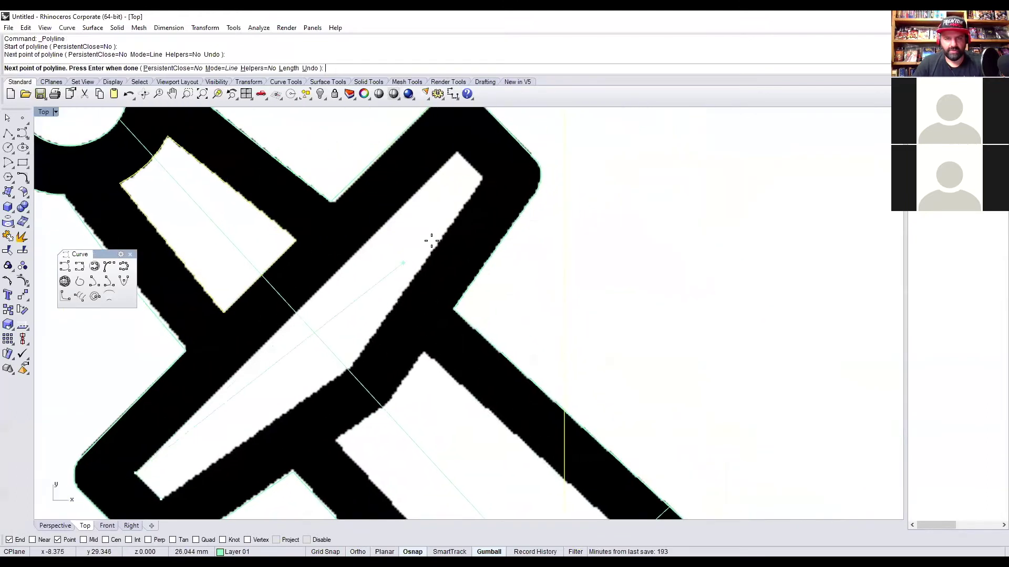
{"action": "left_click", "coordinate": [457, 152]}
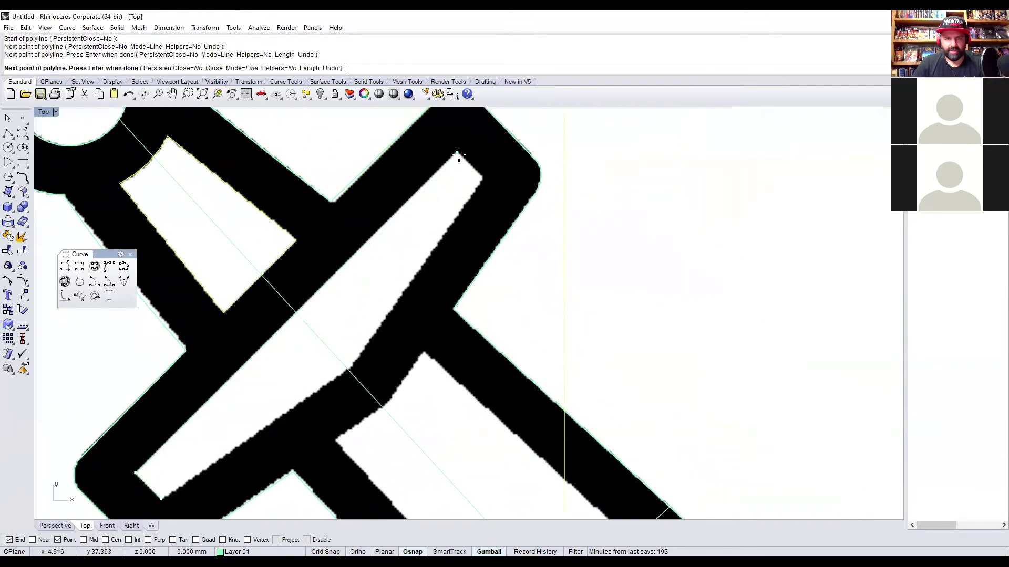
{"action": "left_click", "coordinate": [479, 178]}
{"action": "key", "text": "Return"}
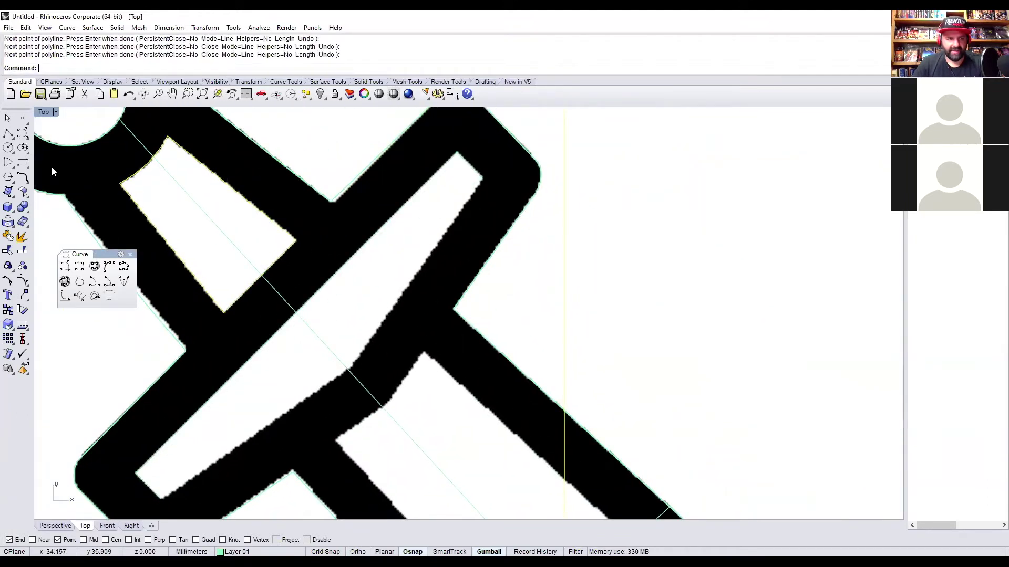
Draw an interpolated curve along the crossguard opening's blade-side edge, from its upper end corner to the bend on the centre line.
{"action": "left_click", "coordinate": [21, 133]}
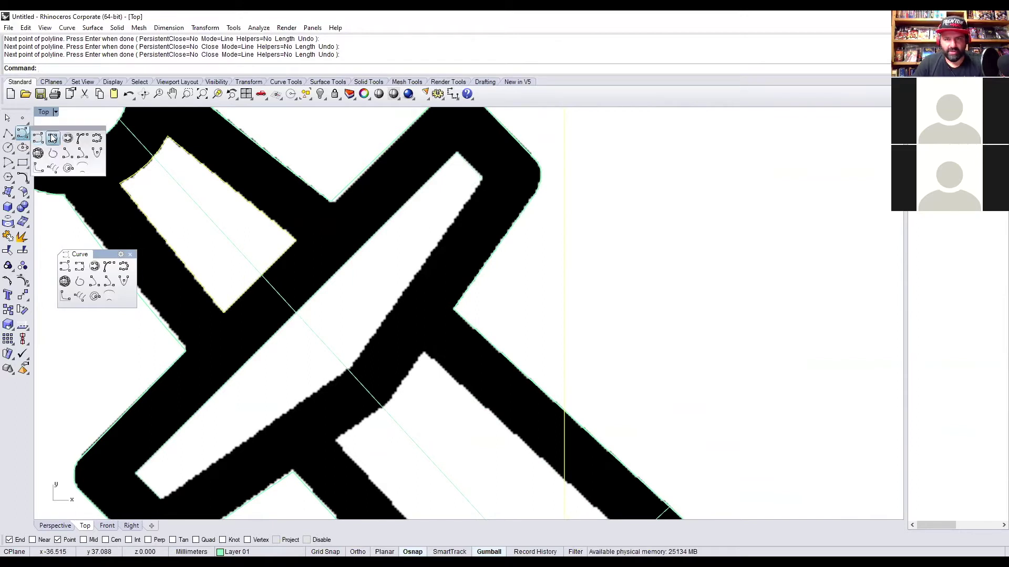
{"action": "left_click", "coordinate": [52, 138]}
{"action": "left_click", "coordinate": [487, 187]}
{"action": "scroll", "coordinate": [335, 381], "scroll_direction": "up", "scroll_amount": 2}
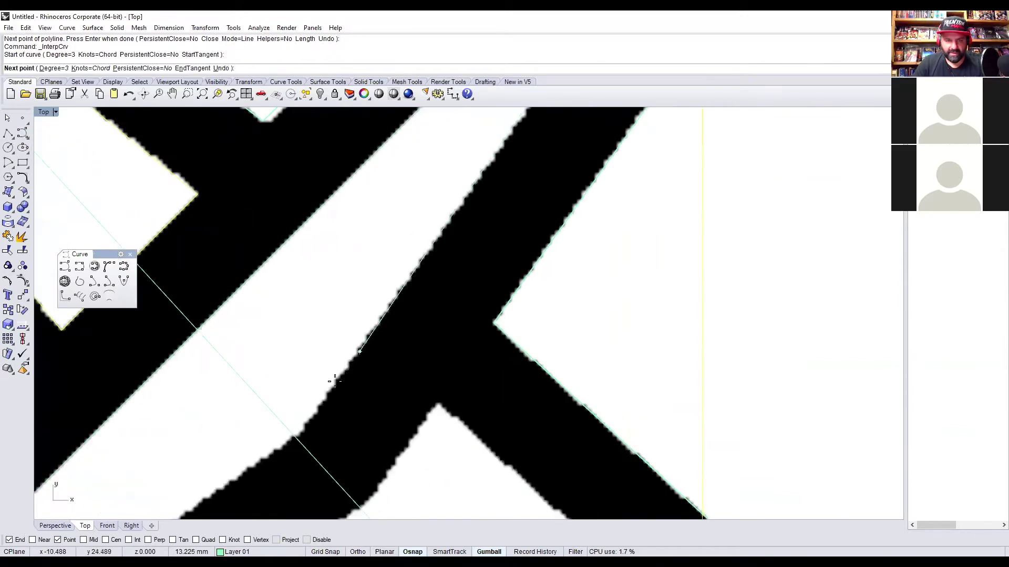
{"action": "left_click", "coordinate": [302, 429]}
{"action": "right_click", "coordinate": [304, 428]}
Draw an interpolated curve along the crossguard opening's blade-side edge, from the bend on the centre line to its lower end corner.
{"action": "right_click_drag", "start_coordinate": [339, 388], "coordinate": [442, 258]}
{"action": "right_click", "coordinate": [407, 300]}
{"action": "left_click", "coordinate": [404, 299]}
{"action": "scroll", "coordinate": [347, 340], "scroll_direction": "down", "scroll_amount": 8}
{"action": "right_click_drag", "start_coordinate": [363, 329], "coordinate": [373, 321]}
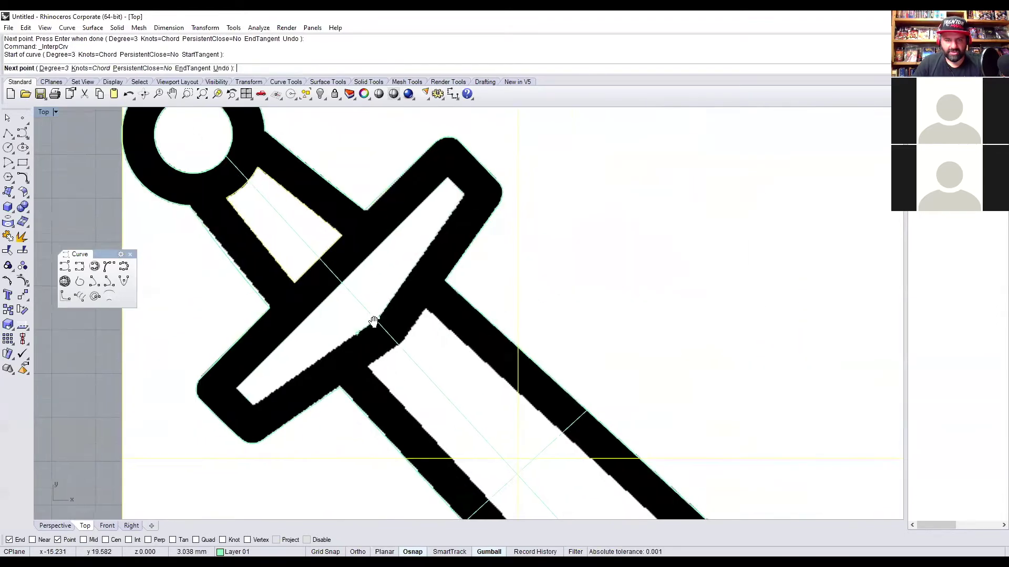
{"action": "scroll", "coordinate": [374, 321], "scroll_direction": "up", "scroll_amount": 5}
{"action": "left_click", "coordinate": [308, 430]}
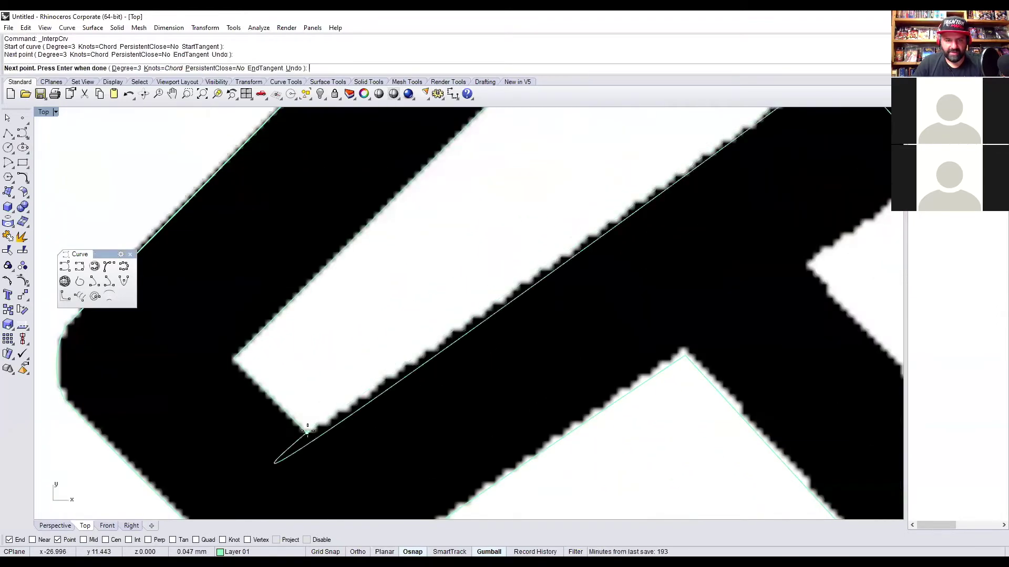
{"action": "right_click", "coordinate": [308, 430]}
{"action": "scroll", "coordinate": [308, 415], "scroll_direction": "down", "scroll_amount": 10}
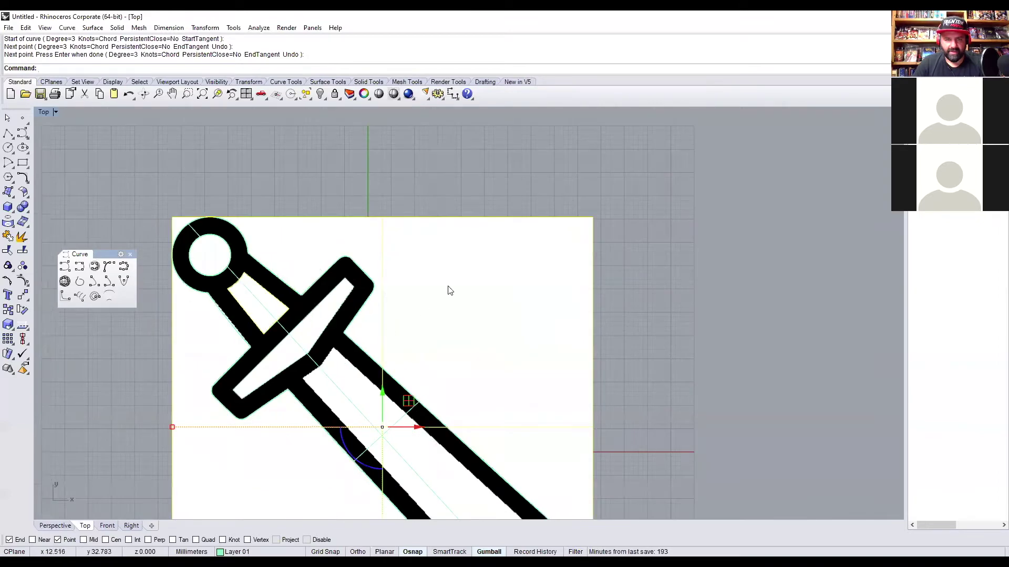
{"action": "left_click_drag", "start_coordinate": [443, 270], "coordinate": [313, 342]}
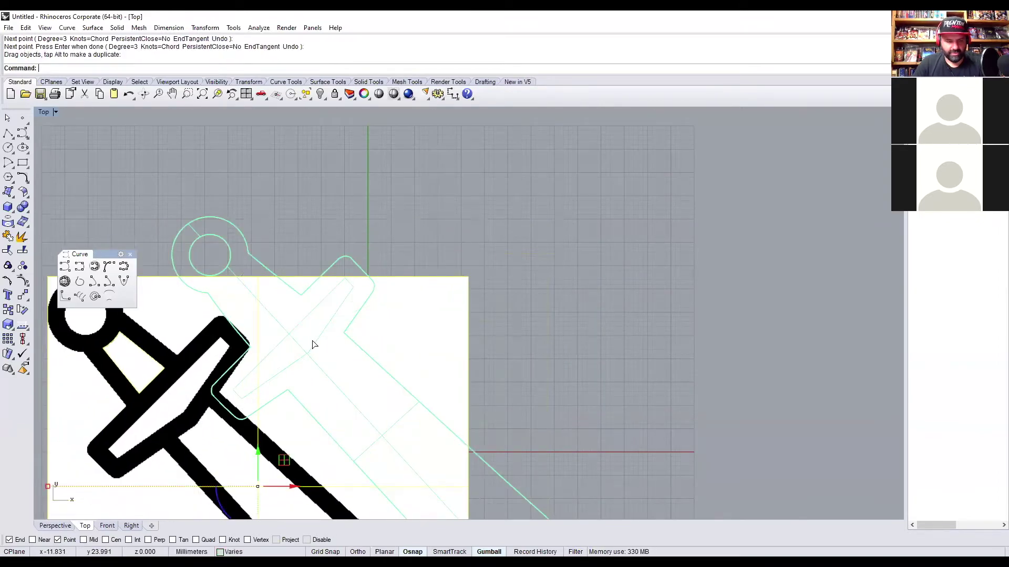
{"action": "key", "text": "ctrl+z"}
{"action": "scroll", "coordinate": [343, 309], "scroll_direction": "up", "scroll_amount": 3}
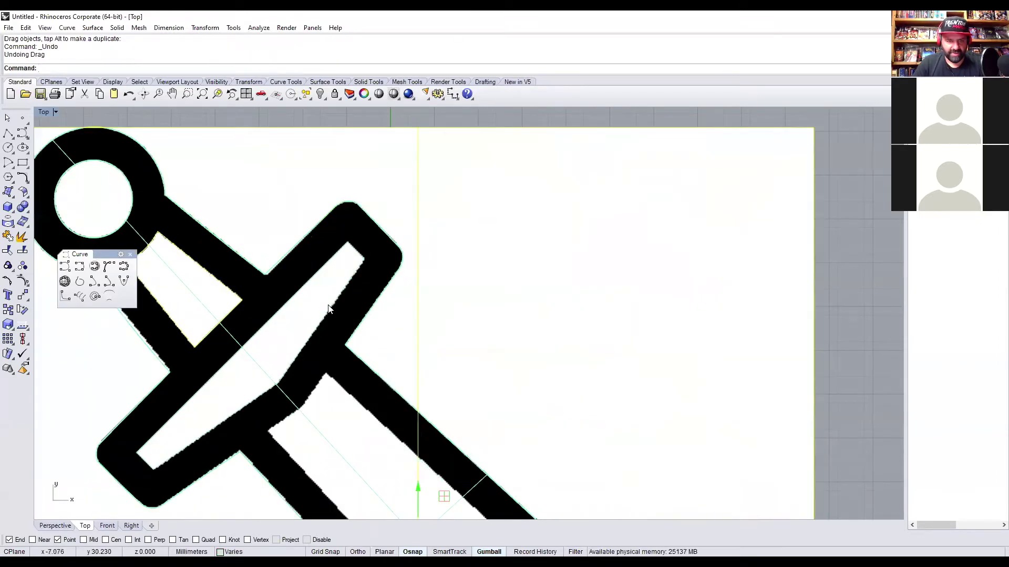
Join the crossguard opening's polyline and its two blade-side curves into one closed outline.
{"action": "left_click", "coordinate": [330, 312]}
{"action": "left_click", "coordinate": [355, 255]}
{"action": "scroll", "coordinate": [356, 256], "scroll_direction": "down", "scroll_amount": 3}
{"action": "scroll", "coordinate": [292, 324], "scroll_direction": "up", "scroll_amount": 2}
{"action": "scroll", "coordinate": [292, 324], "scroll_direction": "up", "scroll_amount": 3}
{"action": "left_click", "coordinate": [327, 339]}
{"action": "left_click", "coordinate": [8, 237]}
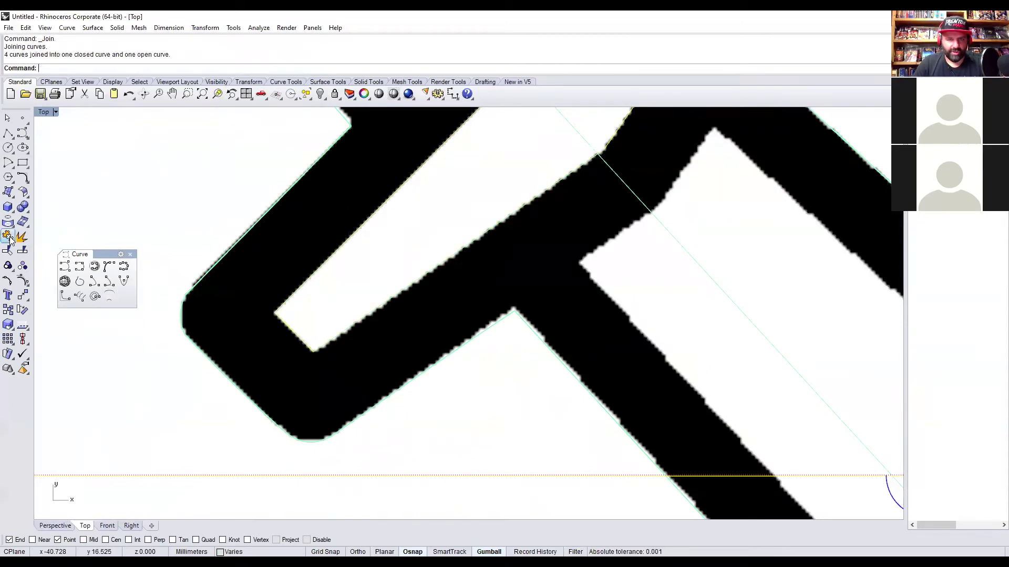
{"action": "scroll", "coordinate": [450, 320], "scroll_direction": "down", "scroll_amount": 5}
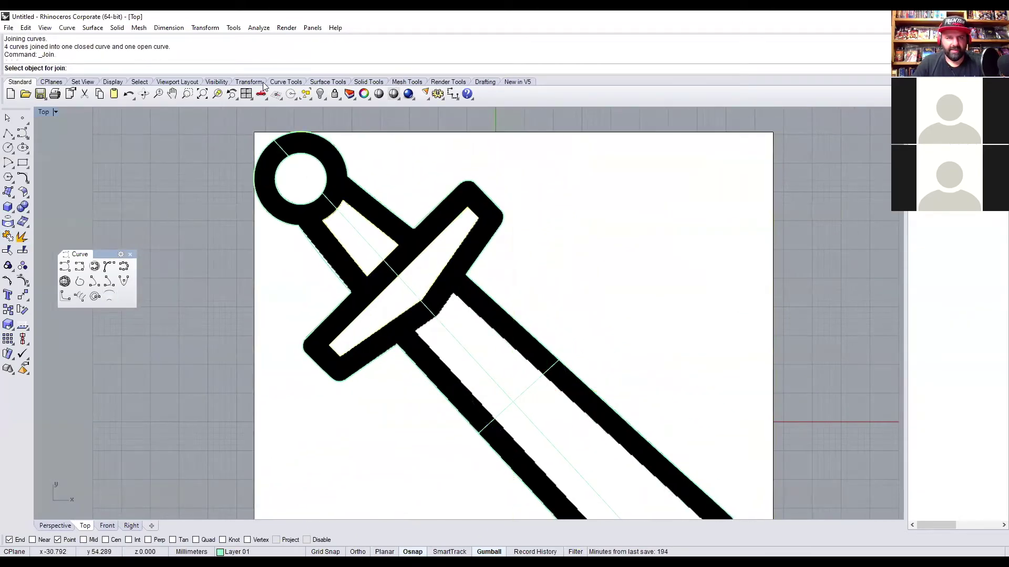
Maximise the perspective view and set its display mode to Ghosted to look through the sword body.
{"action": "left_click", "coordinate": [246, 93]}
{"action": "right_click_drag", "start_coordinate": [496, 309], "coordinate": [536, 256]}
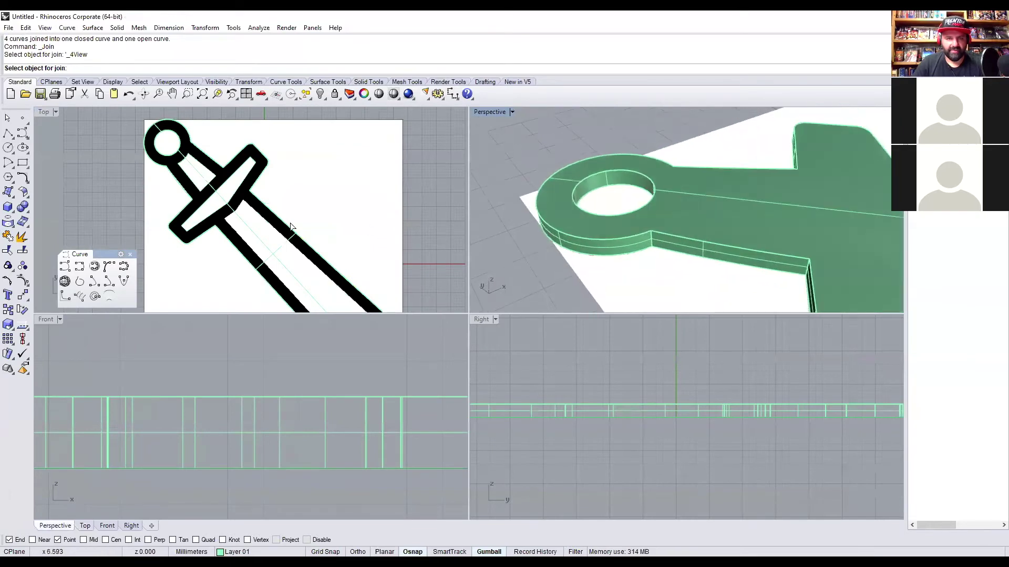
{"action": "right_click_drag", "start_coordinate": [514, 141], "coordinate": [519, 190]}
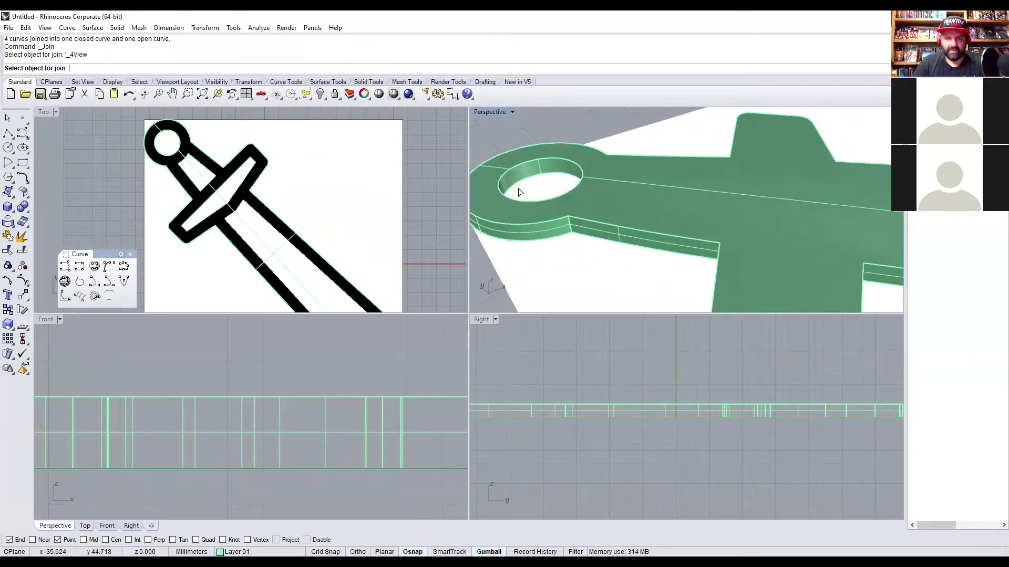
{"action": "double_click", "coordinate": [479, 113]}
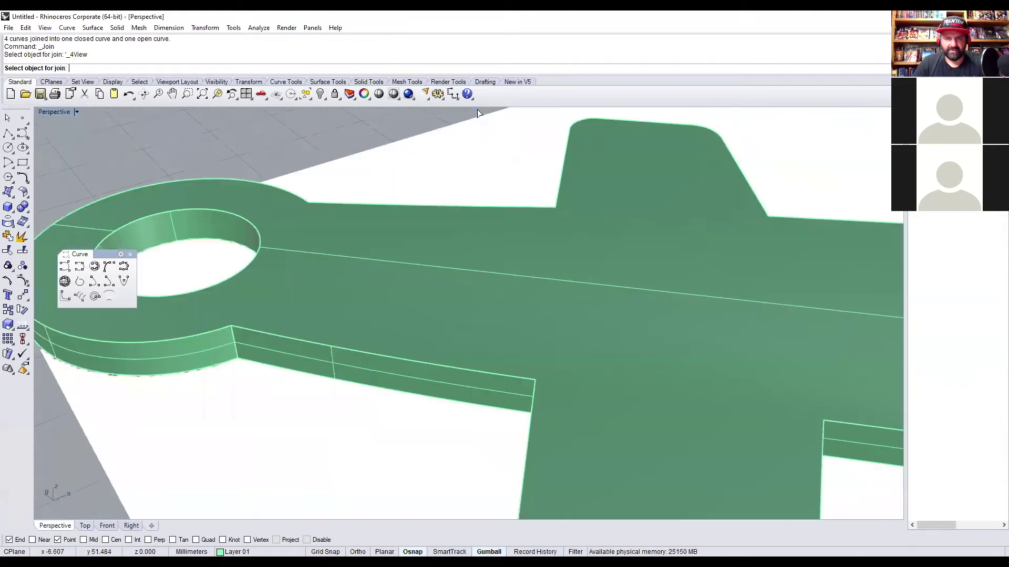
{"action": "left_click", "coordinate": [62, 113]}
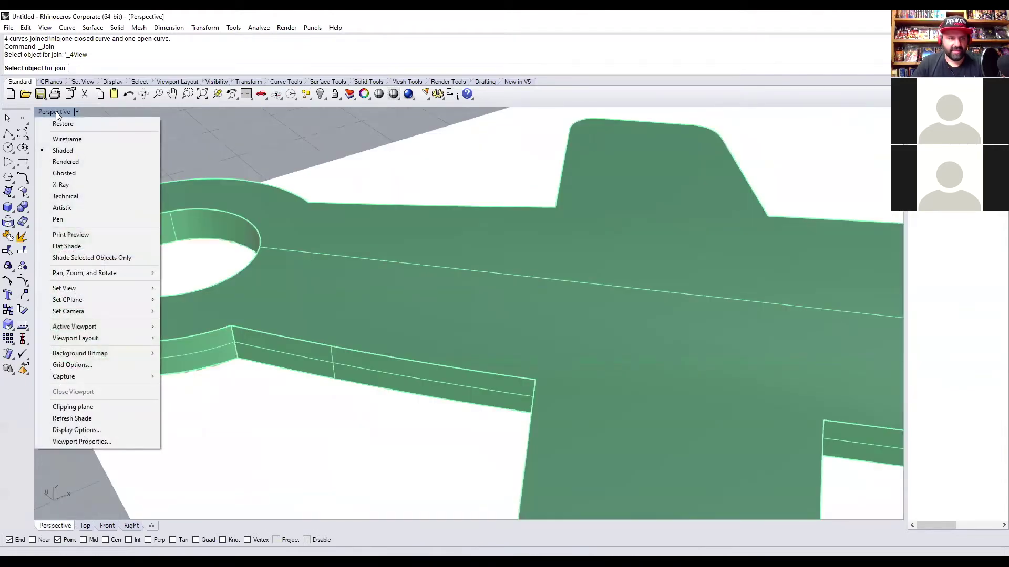
{"action": "left_click", "coordinate": [62, 174]}
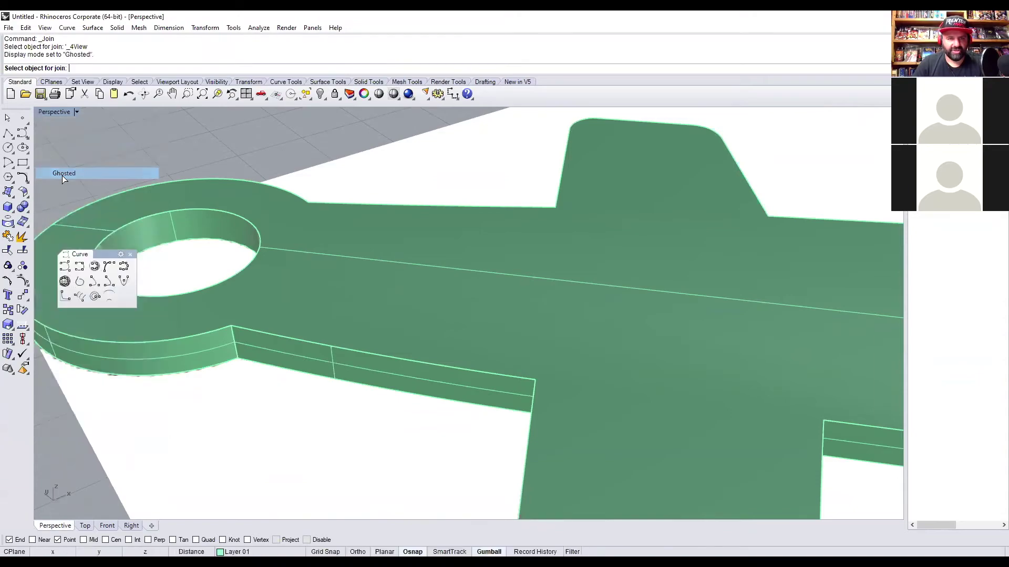
{"action": "right_click_drag", "start_coordinate": [513, 411], "coordinate": [464, 413]}
{"action": "scroll", "coordinate": [483, 387], "scroll_direction": "down", "scroll_amount": 5}
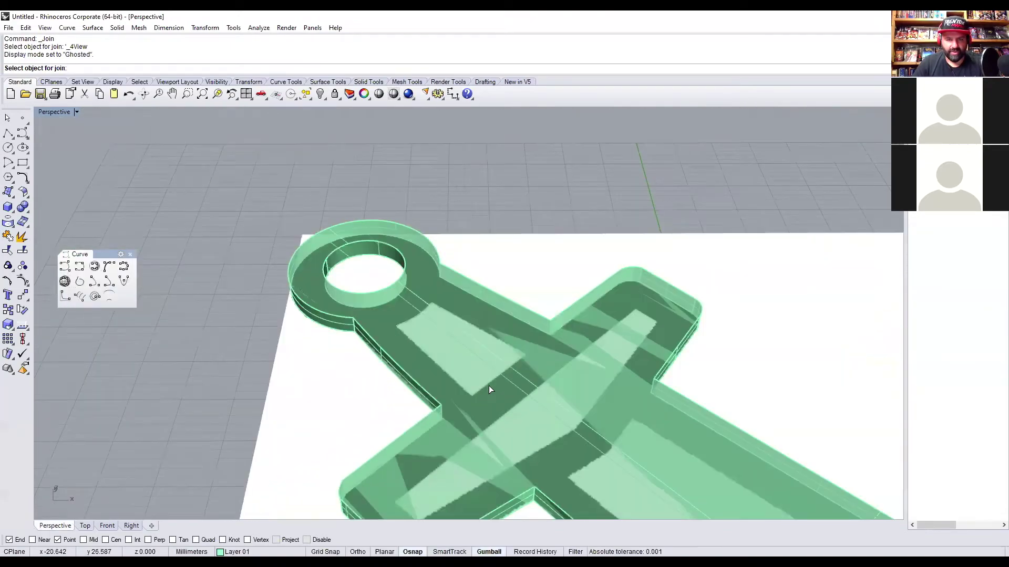
{"action": "scroll", "coordinate": [481, 389], "scroll_direction": "up", "scroll_amount": 8}
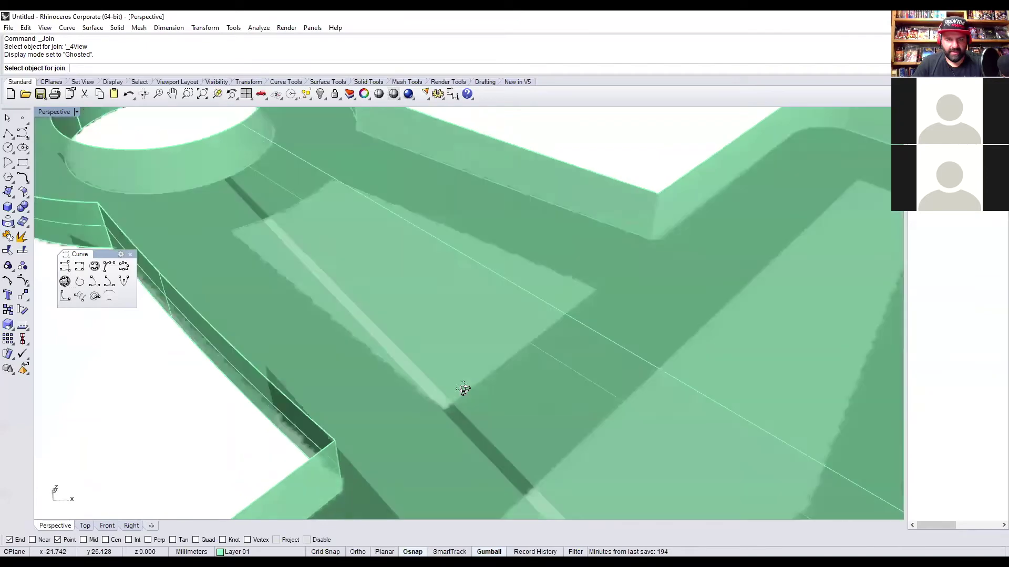
{"action": "right_click_drag", "start_coordinate": [463, 389], "coordinate": [53, 110]}
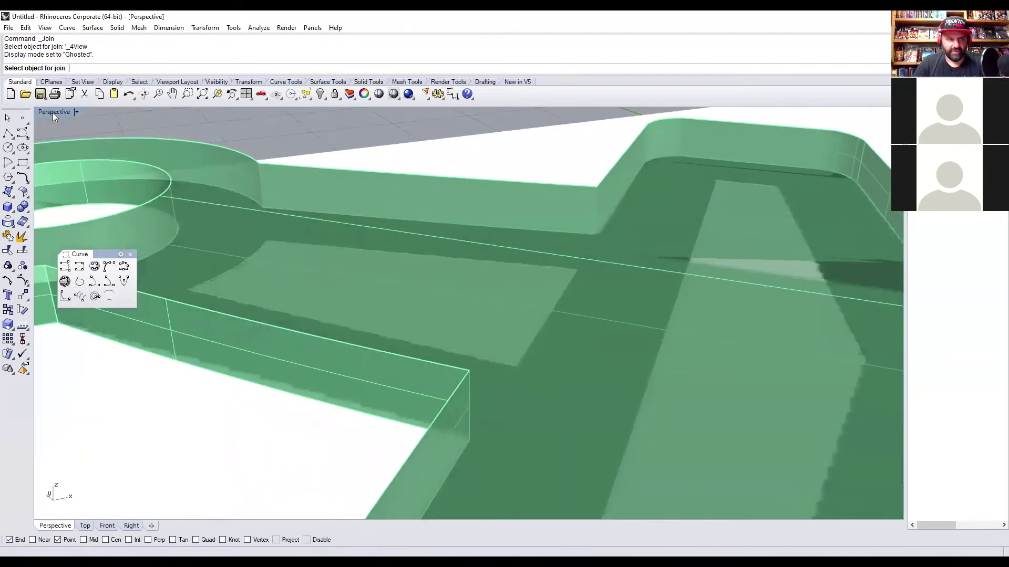
Set the perspective view's display mode to Wireframe, with the grip and crossguard openings in view.
{"action": "left_click", "coordinate": [53, 112]}
{"action": "left_click", "coordinate": [59, 141]}
{"action": "right_click_drag", "start_coordinate": [399, 321], "coordinate": [524, 403]}
{"action": "left_click", "coordinate": [491, 377]}
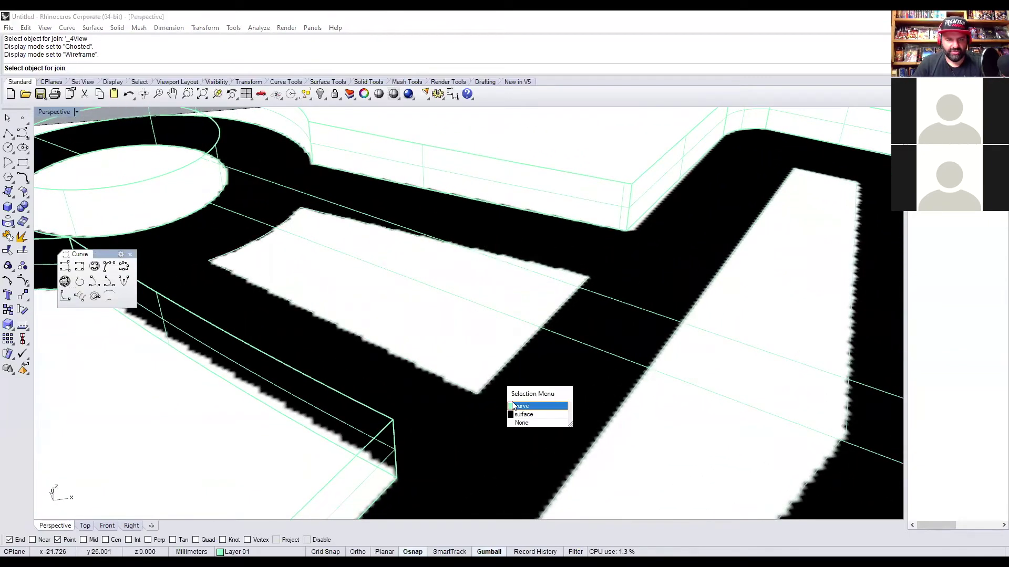
{"action": "left_click", "coordinate": [604, 427]}
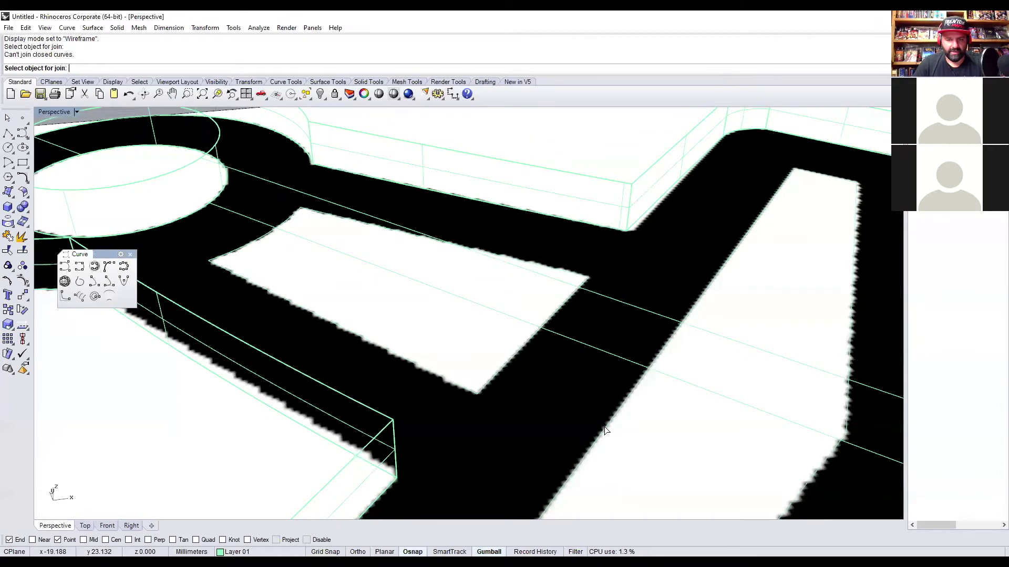
{"action": "left_click", "coordinate": [604, 427]}
{"action": "left_click", "coordinate": [635, 456]}
{"action": "scroll", "coordinate": [630, 447], "scroll_direction": "down", "scroll_amount": 6}
{"action": "right_click_drag", "start_coordinate": [621, 431], "coordinate": [640, 399]}
Restore the four-viewport layout and cancel the running Join command.
{"action": "left_click", "coordinate": [246, 95]}
{"action": "left_click", "coordinate": [246, 95]}
{"action": "right_click_drag", "start_coordinate": [539, 210], "coordinate": [634, 197]}
{"action": "key", "text": "ctrl+e"}
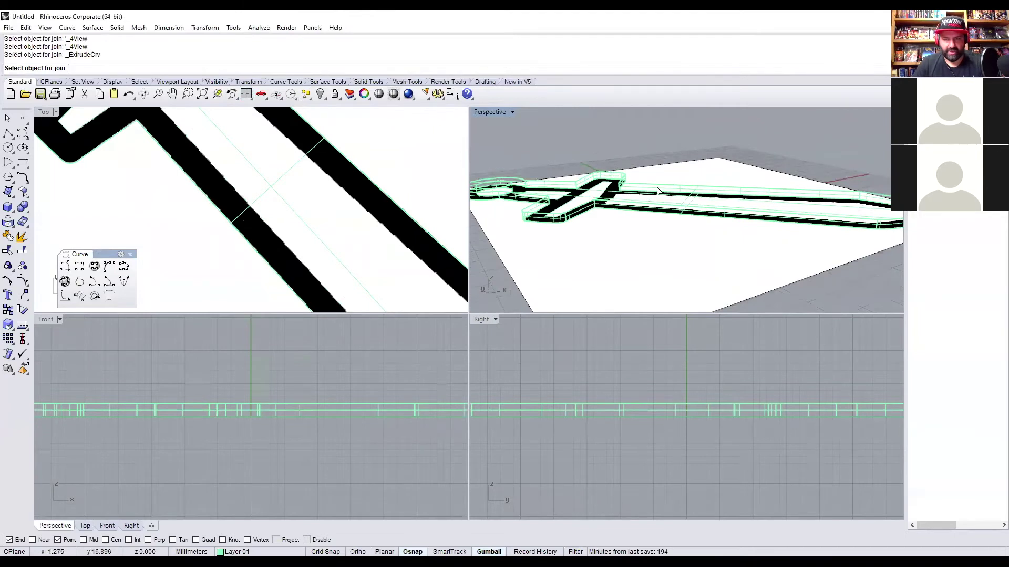
{"action": "right_click_drag", "start_coordinate": [516, 175], "coordinate": [587, 219]}
{"action": "key", "text": "Escape"}
Extrude the closed grip and crossguard outlines to both sides as solids that extend well beyond the sword's thickness.
{"action": "scroll", "coordinate": [594, 229], "scroll_direction": "up", "scroll_amount": 5}
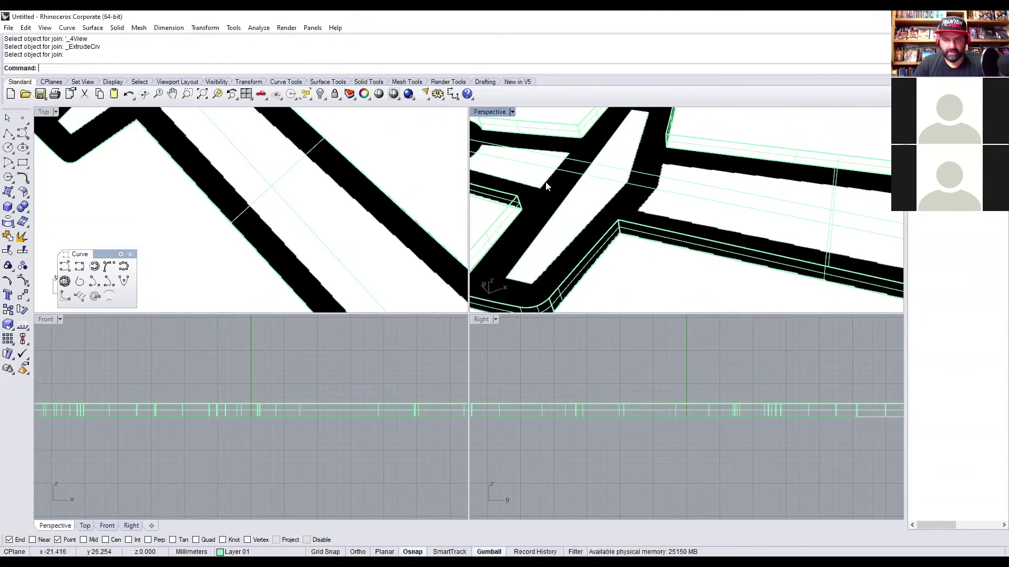
{"action": "left_click", "coordinate": [576, 213]}
{"action": "left_click", "coordinate": [577, 210]}
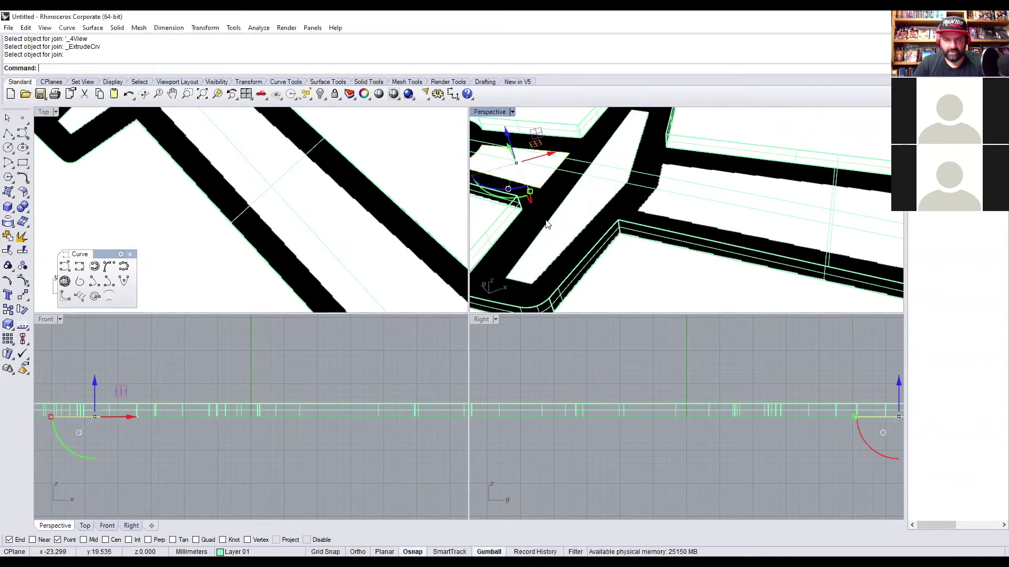
{"action": "left_click", "coordinate": [546, 225]}
{"action": "left_click", "coordinate": [525, 247]}
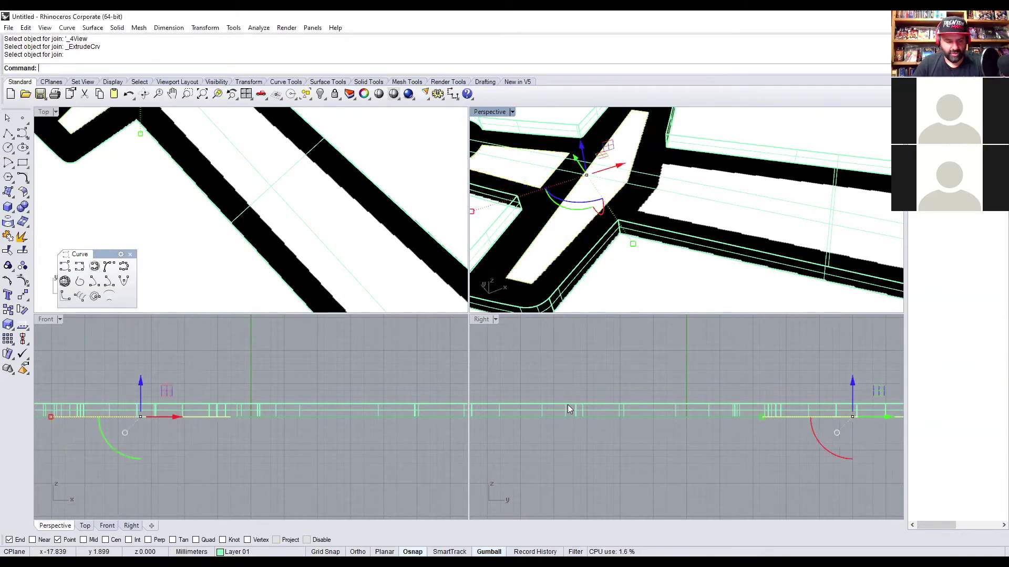
{"action": "right_click", "coordinate": [571, 402]}
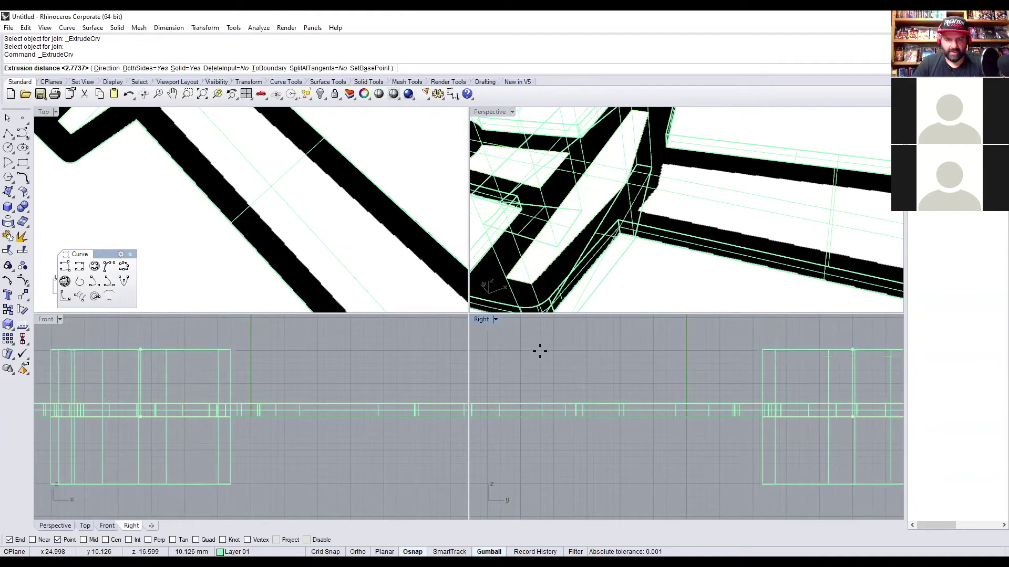
{"action": "right_click", "coordinate": [539, 351]}
Set the perspective view's display mode to Shaded to show the sword with the two extruded solids.
{"action": "scroll", "coordinate": [578, 337], "scroll_direction": "down", "scroll_amount": 2}
{"action": "scroll", "coordinate": [596, 376], "scroll_direction": "up", "scroll_amount": 1}
{"action": "right_click_drag", "start_coordinate": [609, 273], "coordinate": [620, 230]}
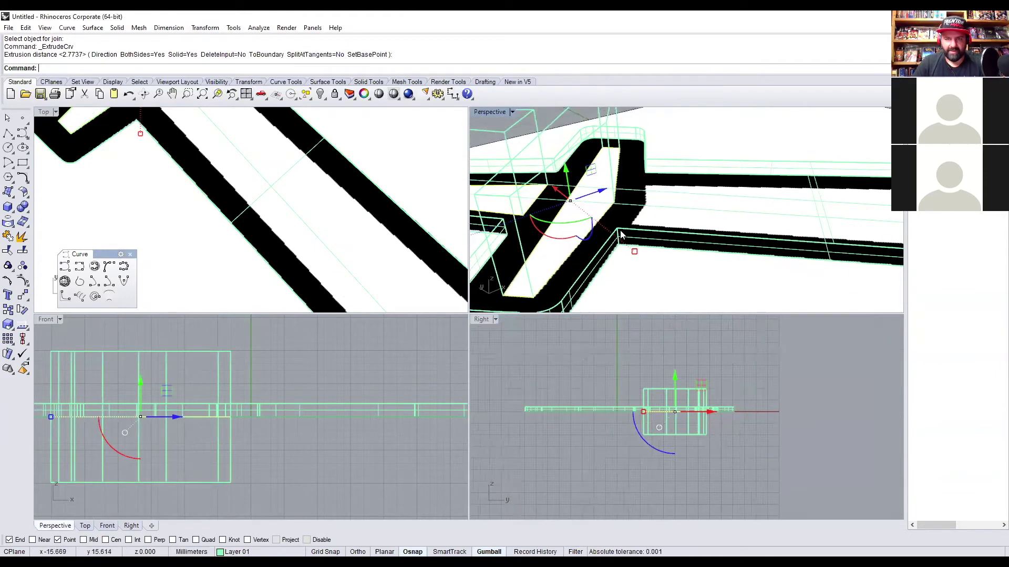
{"action": "scroll", "coordinate": [620, 230], "scroll_direction": "down", "scroll_amount": 5}
{"action": "left_click", "coordinate": [495, 111]}
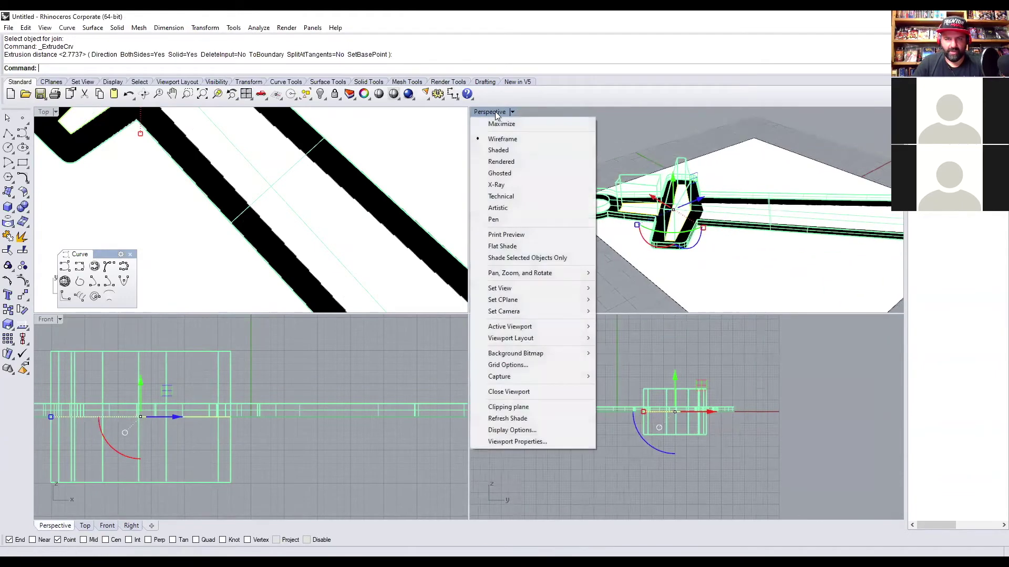
{"action": "left_click", "coordinate": [498, 150]}
{"action": "right_click_drag", "start_coordinate": [605, 179], "coordinate": [632, 176]}
Select the two extruded opening solids together with the reference picture and change their layer to Layer 02.
{"action": "left_click", "coordinate": [632, 176]}
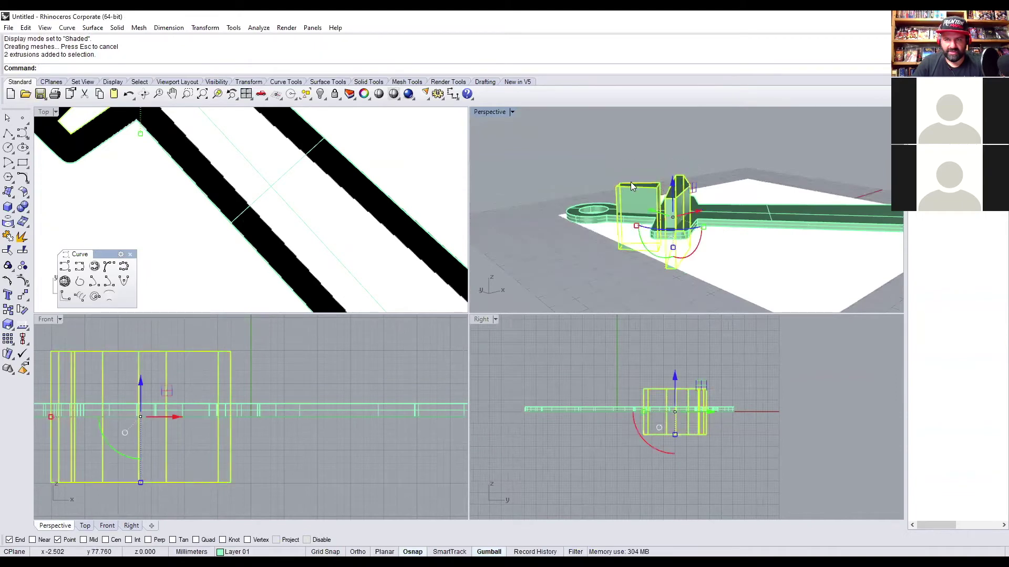
{"action": "left_click_drag", "start_coordinate": [713, 155], "coordinate": [656, 169]}
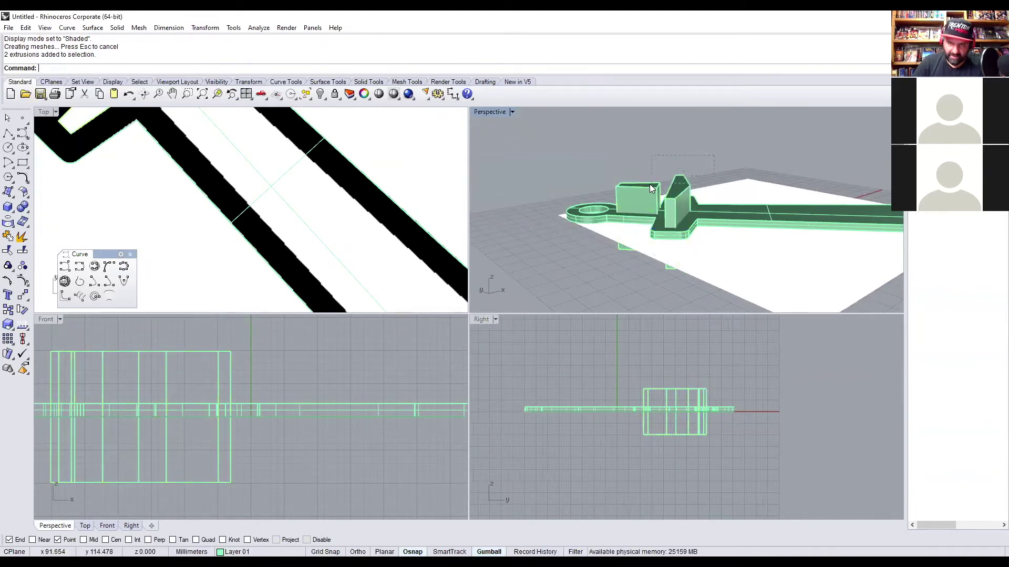
{"action": "left_click_drag", "start_coordinate": [615, 196], "coordinate": [616, 195]}
{"action": "key", "text": "Escape"}
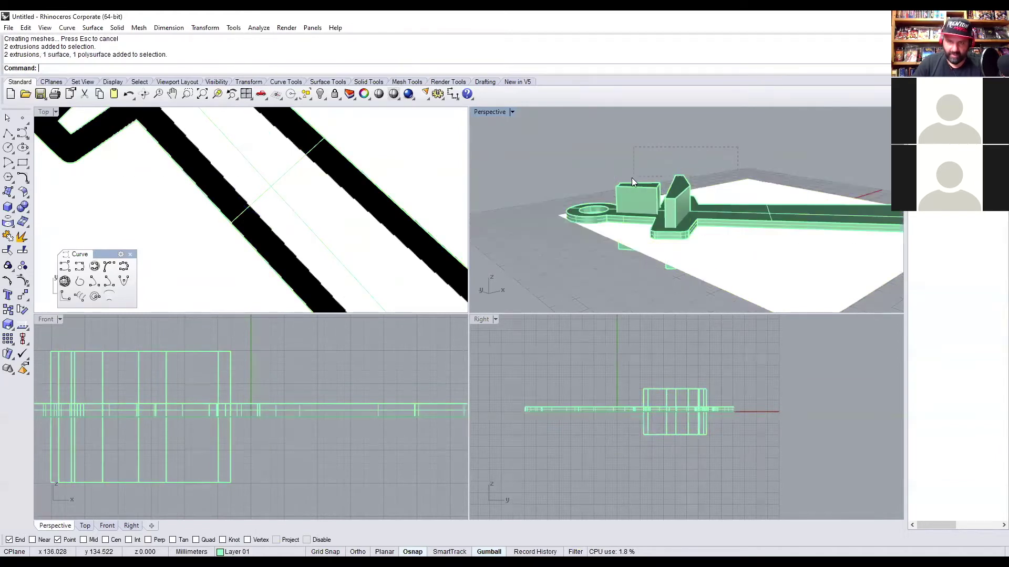
{"action": "left_click_drag", "start_coordinate": [620, 184], "coordinate": [621, 183]}
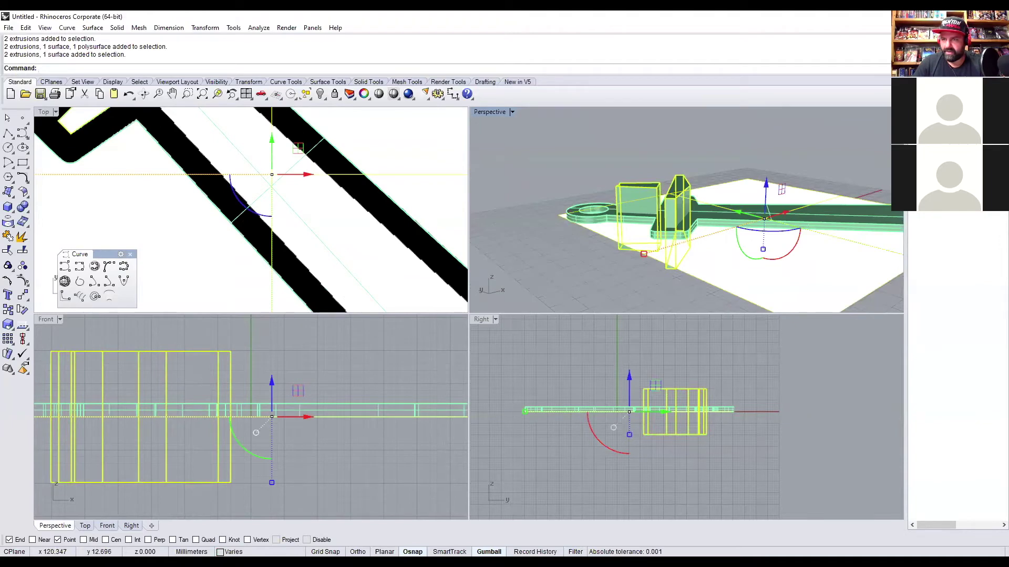
{"action": "right_click", "coordinate": [925, 170]}
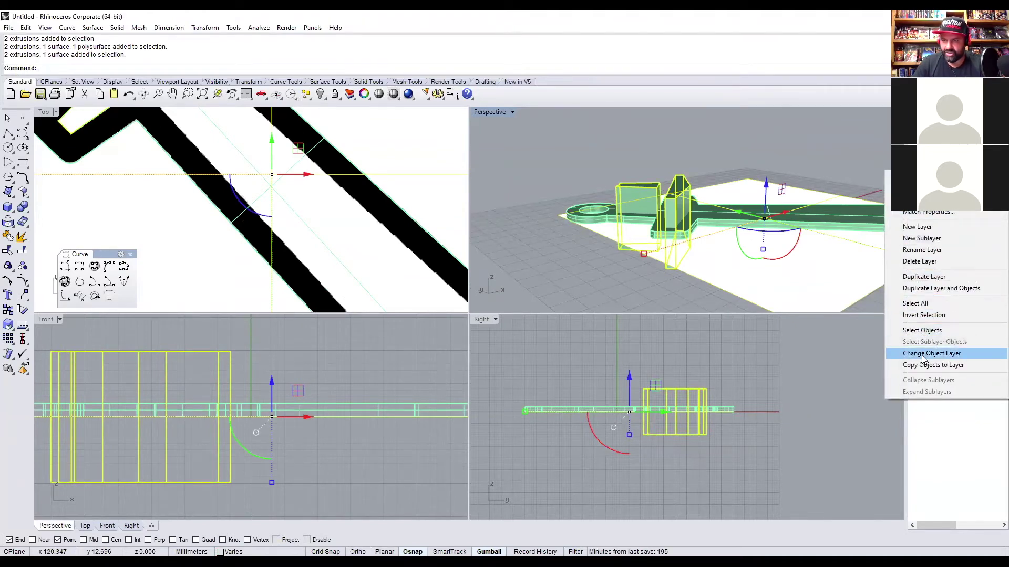
{"action": "left_click", "coordinate": [924, 358]}
{"action": "left_click", "coordinate": [747, 150]}
Maximise the perspective view and lock the reference picture beneath the sword.
{"action": "right_click_drag", "start_coordinate": [746, 150], "coordinate": [721, 236]}
{"action": "scroll", "coordinate": [752, 235], "scroll_direction": "up", "scroll_amount": 5}
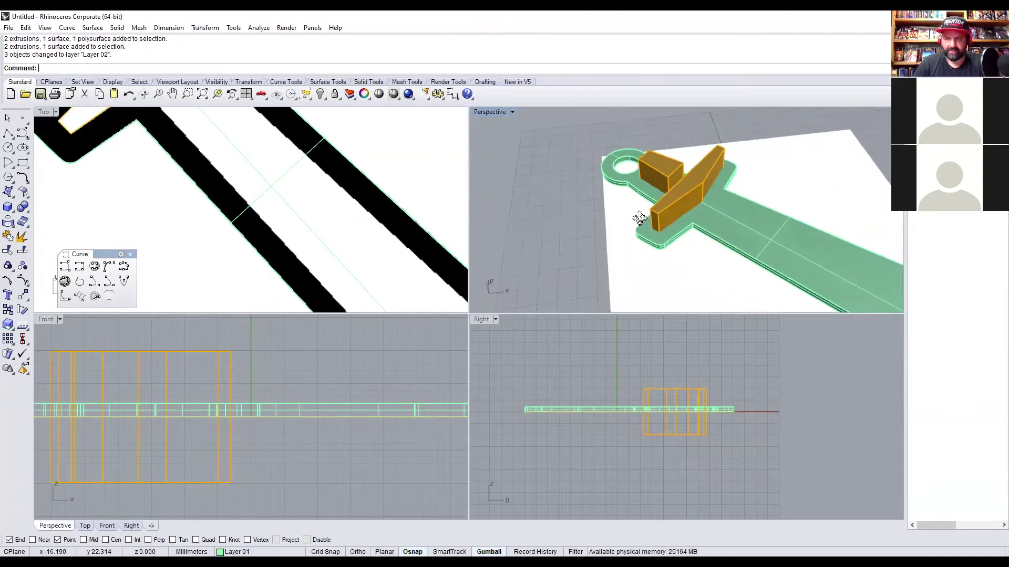
{"action": "double_click", "coordinate": [481, 112]}
{"action": "left_click", "coordinate": [615, 344]}
{"action": "right_click_drag", "start_coordinate": [615, 344], "coordinate": [586, 164]}
{"action": "key", "text": "Escape"}
{"action": "left_click", "coordinate": [615, 194]}
{"action": "left_click", "coordinate": [334, 95]}
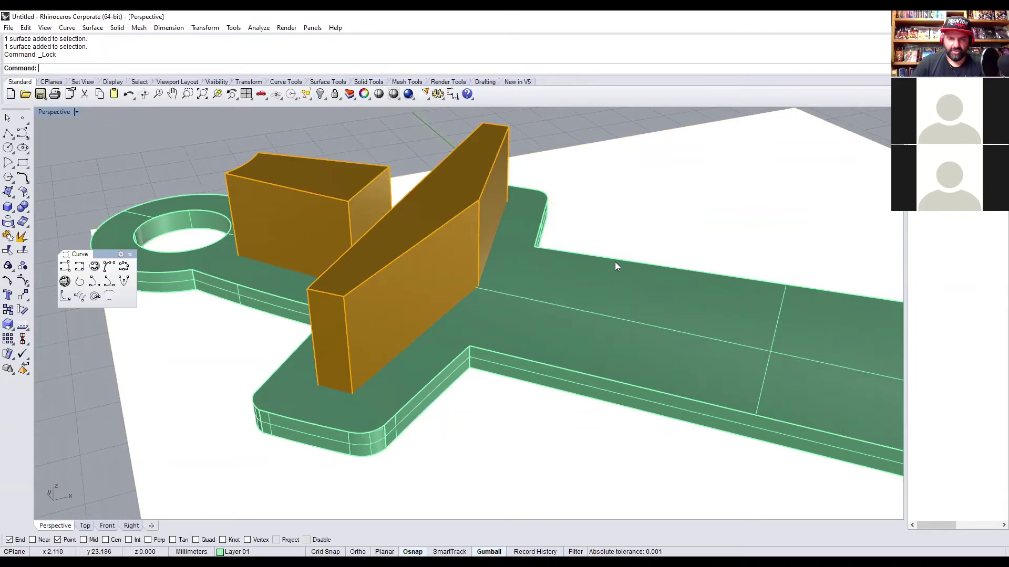
Subtract the grip and crossguard opening solids from the sword body with a Boolean Difference.
{"action": "left_click", "coordinate": [616, 289]}
{"action": "scroll", "coordinate": [616, 293], "scroll_direction": "down", "scroll_amount": 5}
{"action": "right_click_drag", "start_coordinate": [588, 312], "coordinate": [581, 284], "text": "shift"}
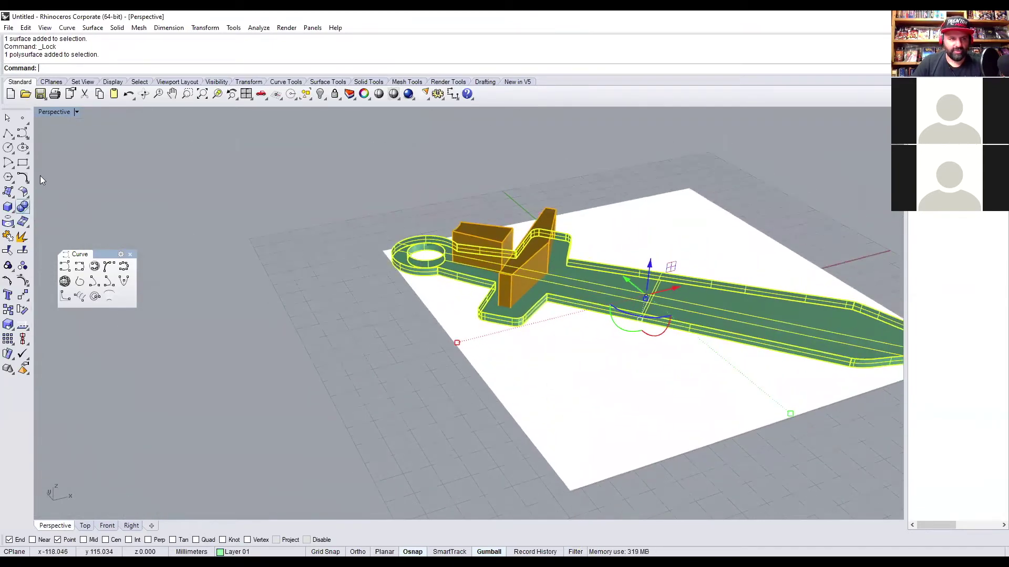
{"action": "left_click", "coordinate": [117, 28]}
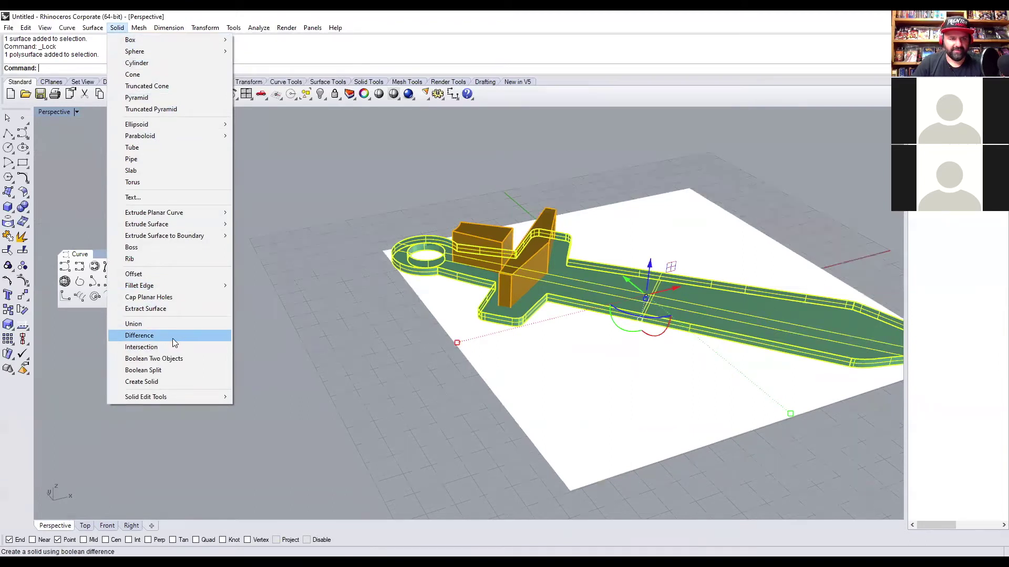
{"action": "left_click", "coordinate": [141, 336]}
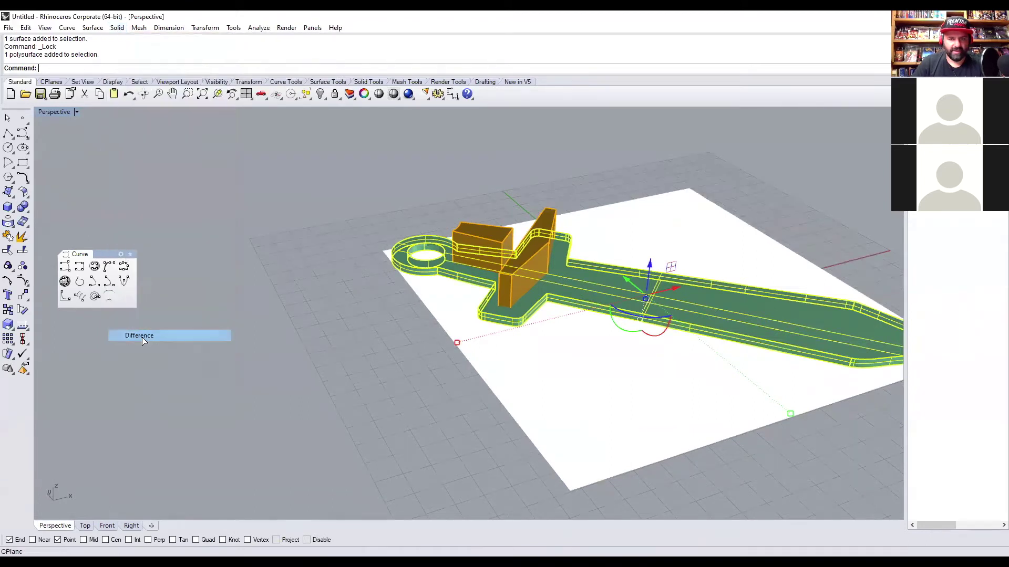
{"action": "left_click", "coordinate": [544, 220]}
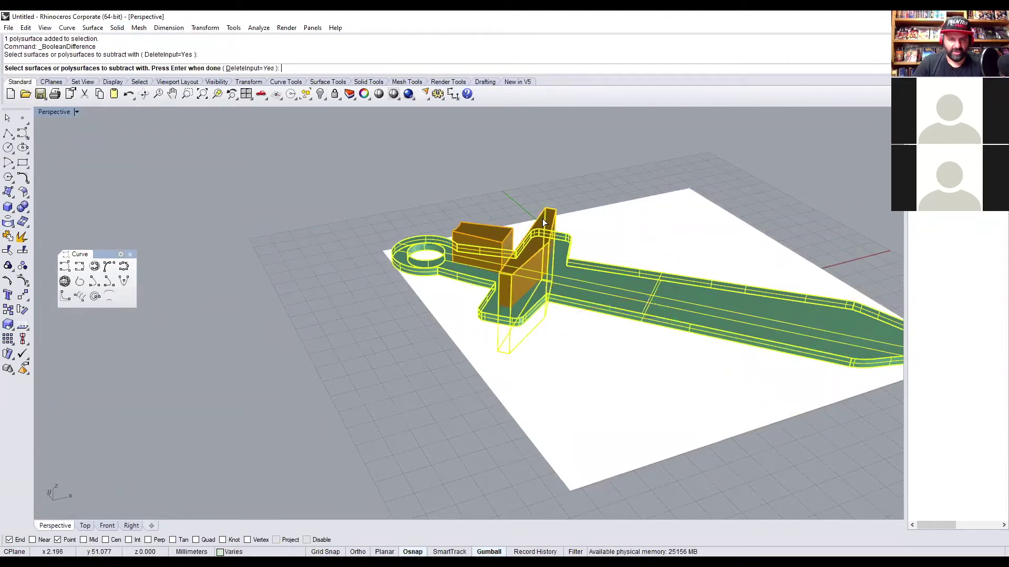
{"action": "left_click", "coordinate": [496, 230]}
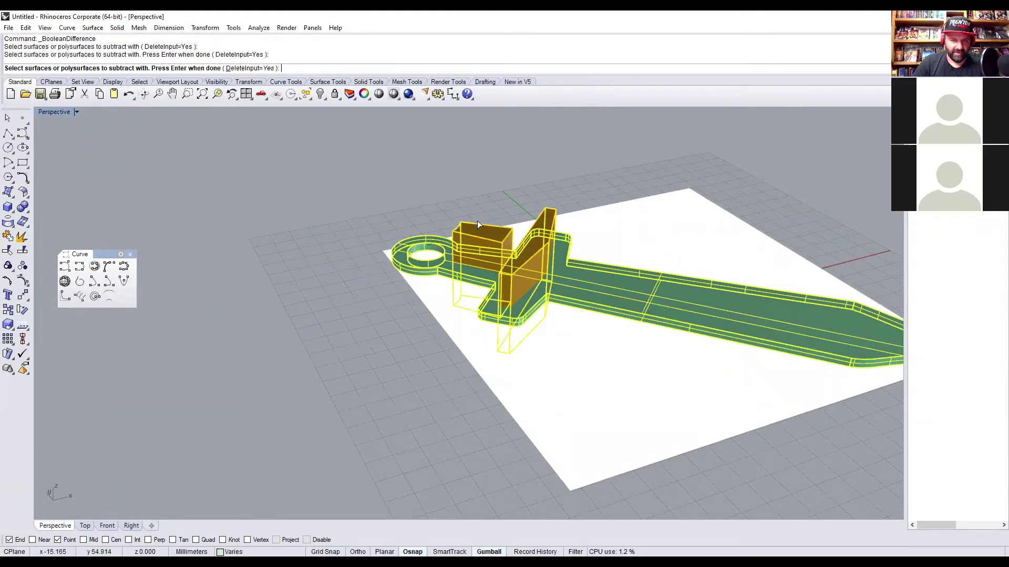
{"action": "key", "text": "Return"}
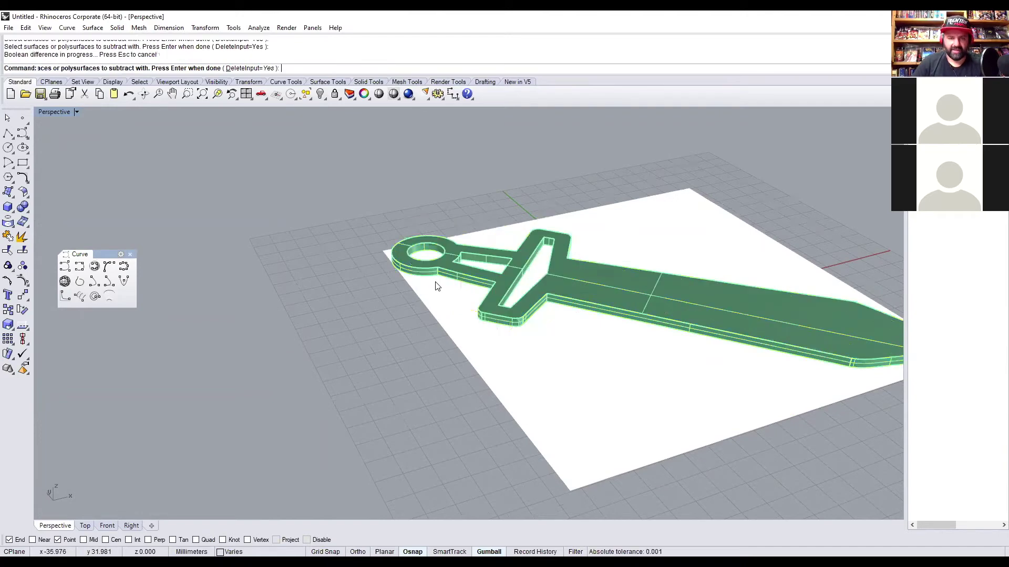
{"action": "right_click_drag", "start_coordinate": [435, 284], "coordinate": [542, 406]}
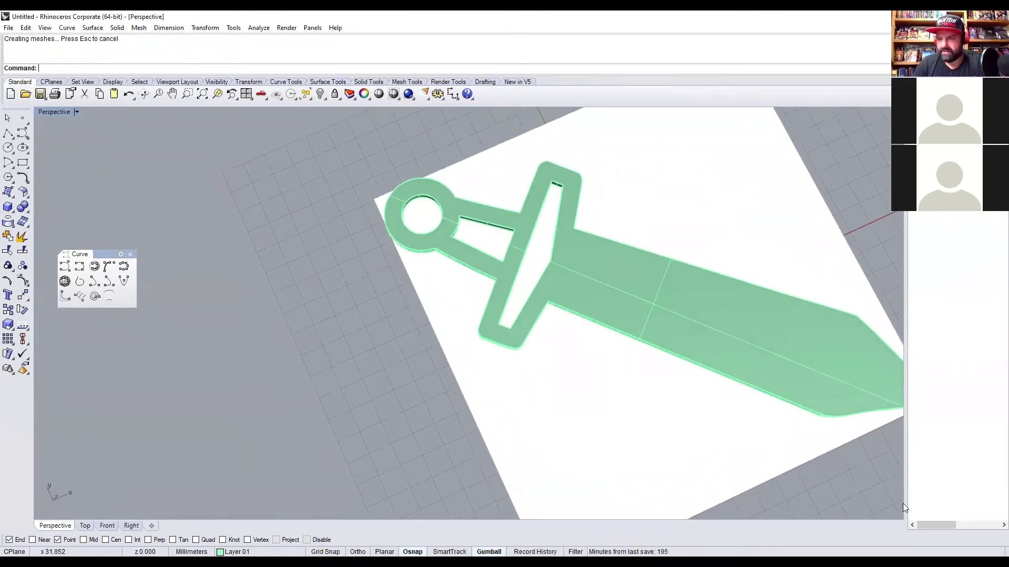
Restore the four-view layout and maximise the Top view around the sword's blade.
{"action": "left_click", "coordinate": [245, 94]}
{"action": "scroll", "coordinate": [331, 195], "scroll_direction": "down", "scroll_amount": 8}
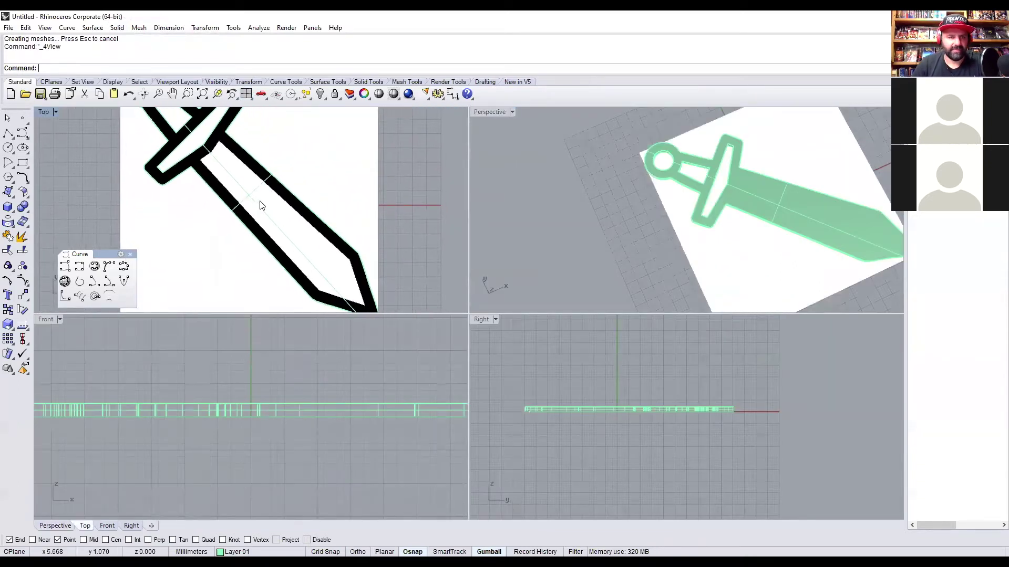
{"action": "double_click", "coordinate": [46, 112]}
{"action": "scroll", "coordinate": [424, 275], "scroll_direction": "up", "scroll_amount": 5}
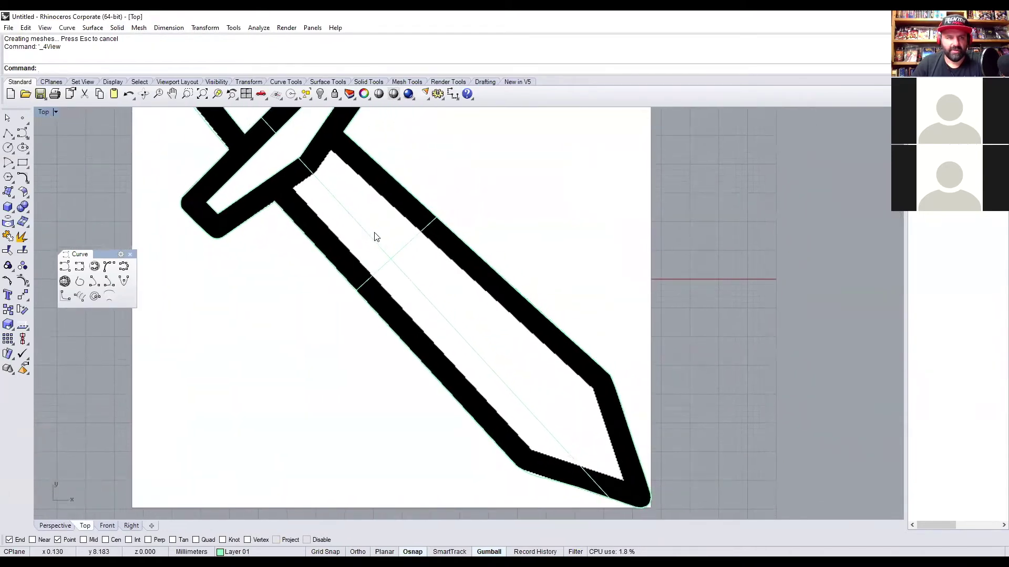
Trace the white inner area of the blade in the reference picture with a closed six-corner polyline starting at the tip.
{"action": "left_click", "coordinate": [7, 134]}
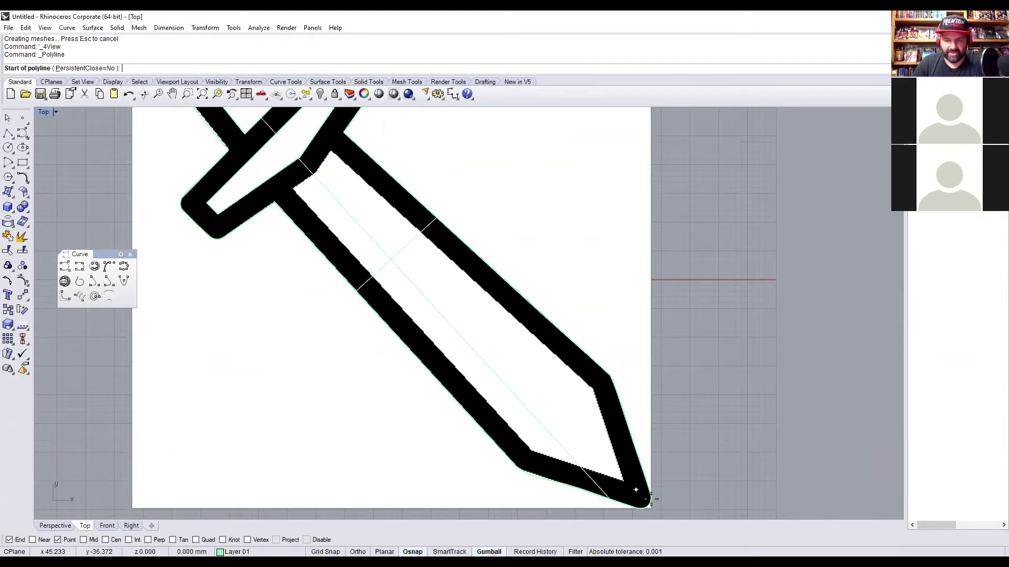
{"action": "scroll", "coordinate": [651, 498], "scroll_direction": "up", "scroll_amount": 3}
{"action": "left_click", "coordinate": [626, 446]}
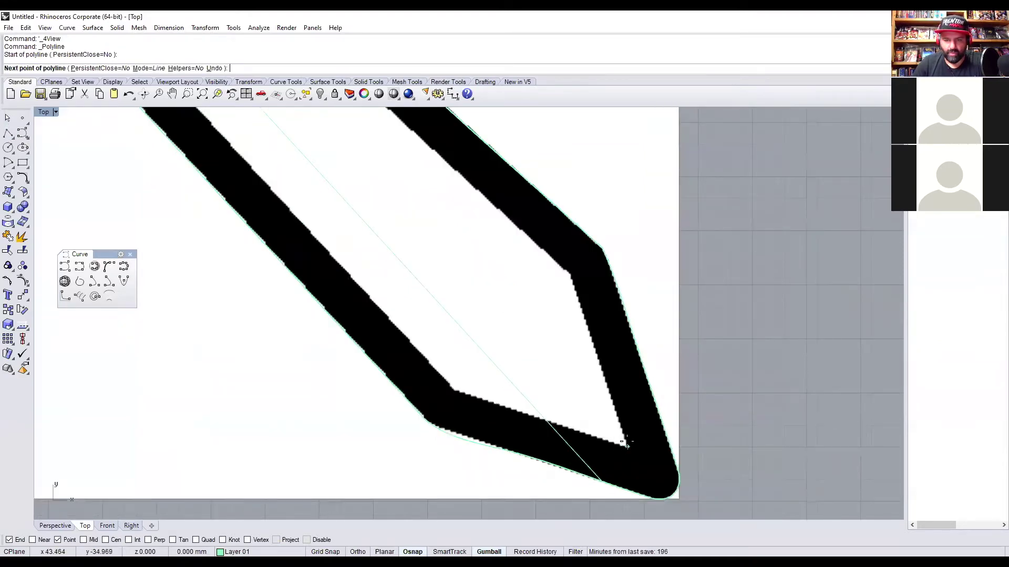
{"action": "left_click", "coordinate": [569, 276]}
{"action": "scroll", "coordinate": [569, 276], "scroll_direction": "down", "scroll_amount": 3}
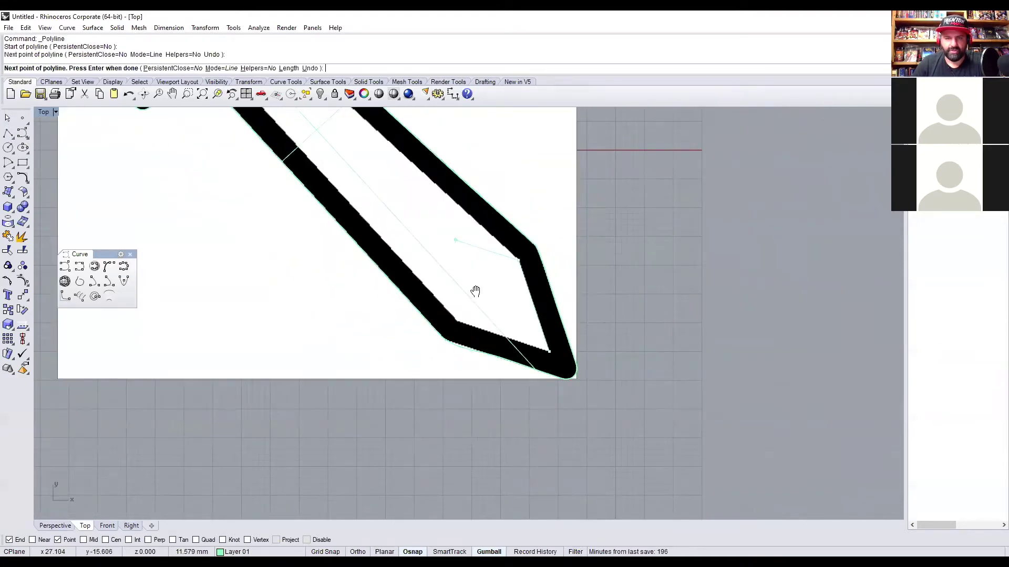
{"action": "scroll", "coordinate": [388, 204], "scroll_direction": "up", "scroll_amount": 2}
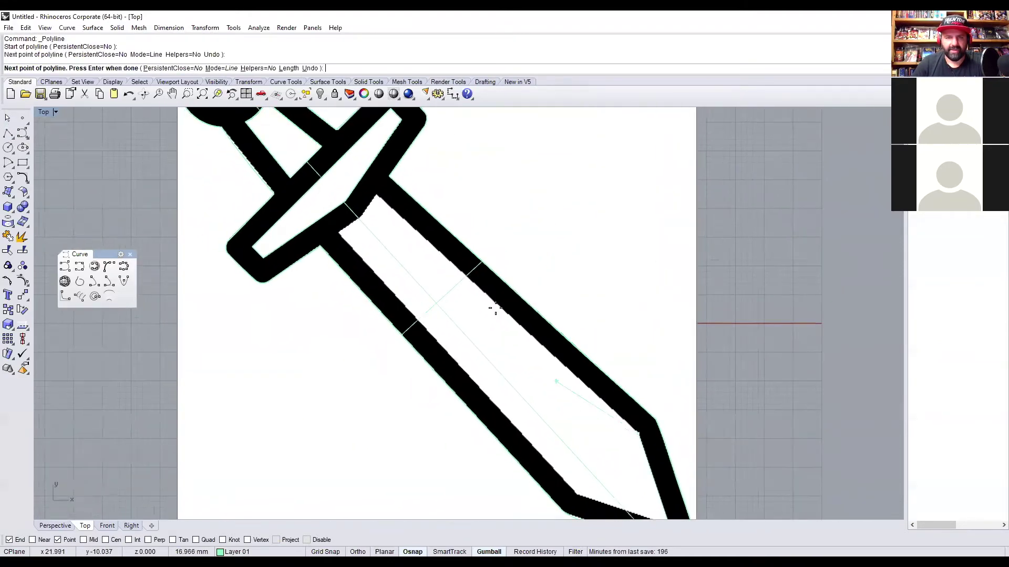
{"action": "left_click", "coordinate": [377, 193]}
{"action": "left_click", "coordinate": [349, 230]}
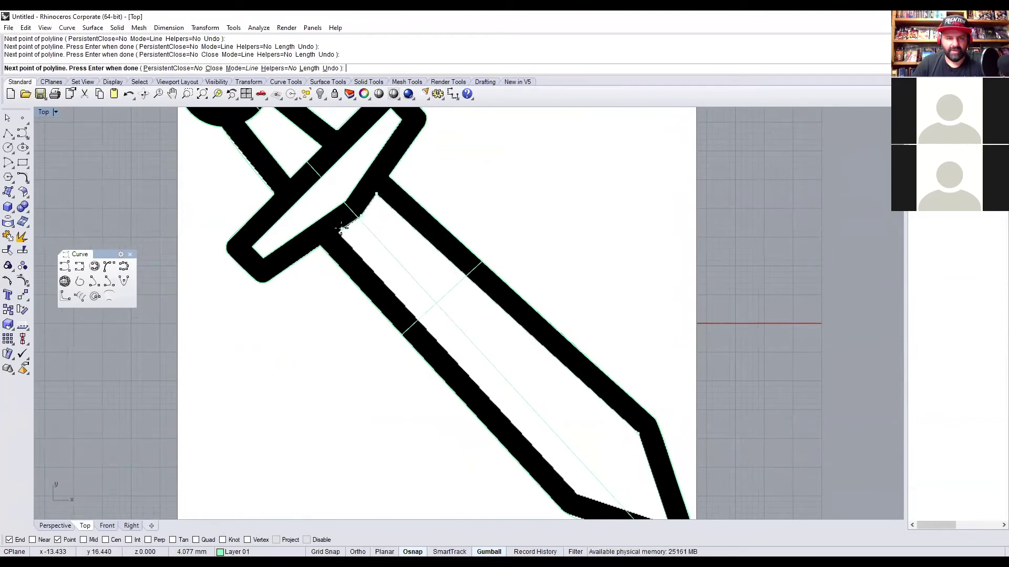
{"action": "left_click", "coordinate": [340, 228]}
{"action": "scroll", "coordinate": [339, 227], "scroll_direction": "down", "scroll_amount": 4}
{"action": "scroll", "coordinate": [388, 305], "scroll_direction": "up", "scroll_amount": 5}
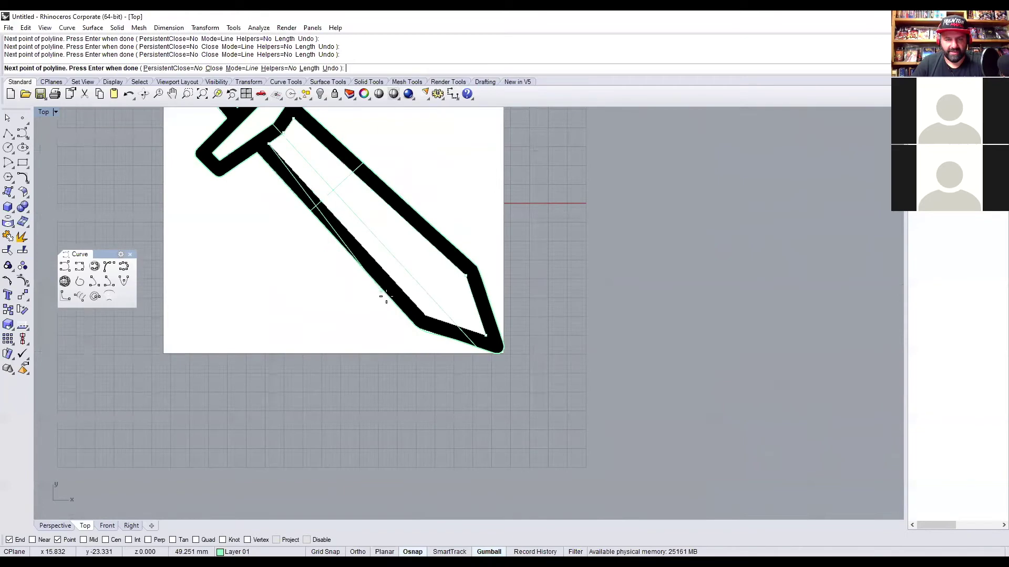
{"action": "left_click", "coordinate": [473, 342]}
{"action": "left_click", "coordinate": [628, 388]}
{"action": "scroll", "coordinate": [546, 392], "scroll_direction": "down", "scroll_amount": 5}
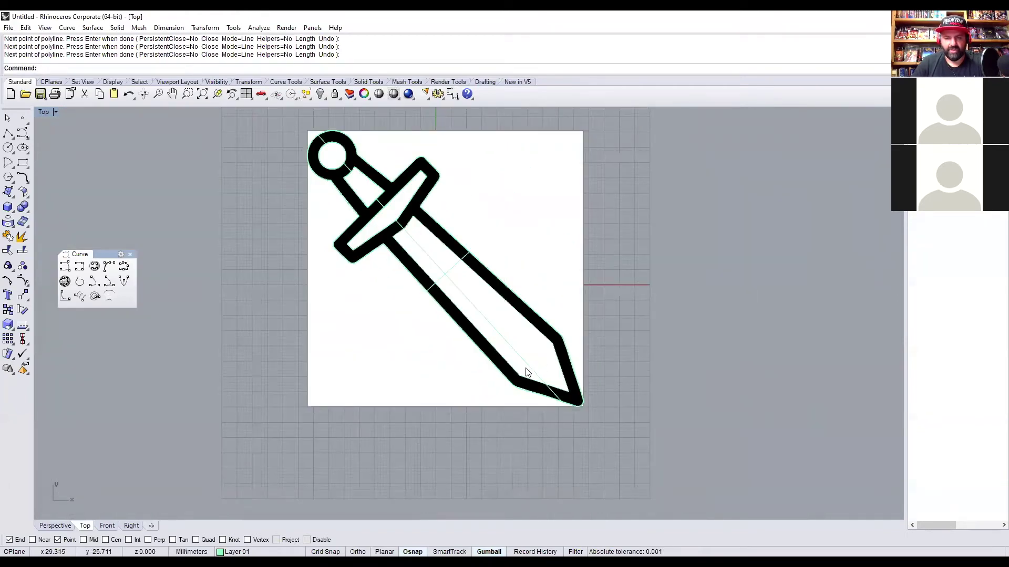
Extrude the closed blade outline to both sides as a solid that extends well beyond the sword's thickness.
{"action": "left_click", "coordinate": [522, 378]}
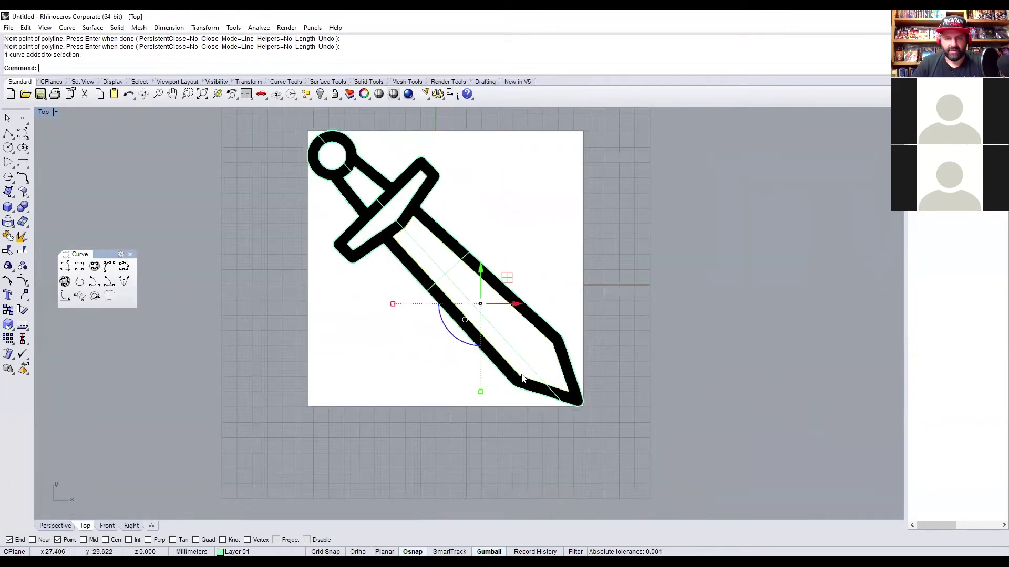
{"action": "left_click", "coordinate": [246, 94]}
{"action": "right_click_drag", "start_coordinate": [542, 291], "coordinate": [726, 270]}
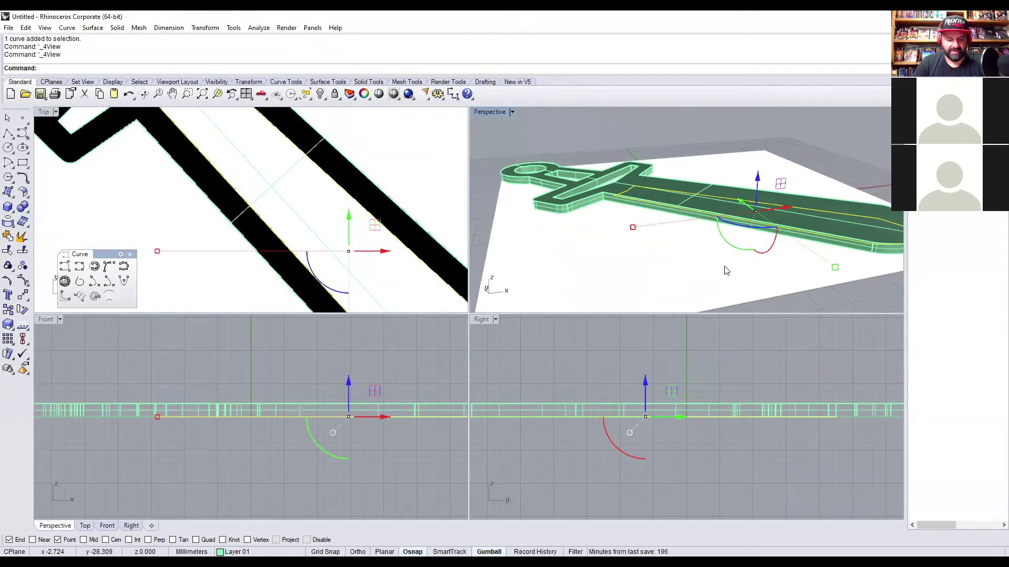
{"action": "left_click", "coordinate": [779, 177]}
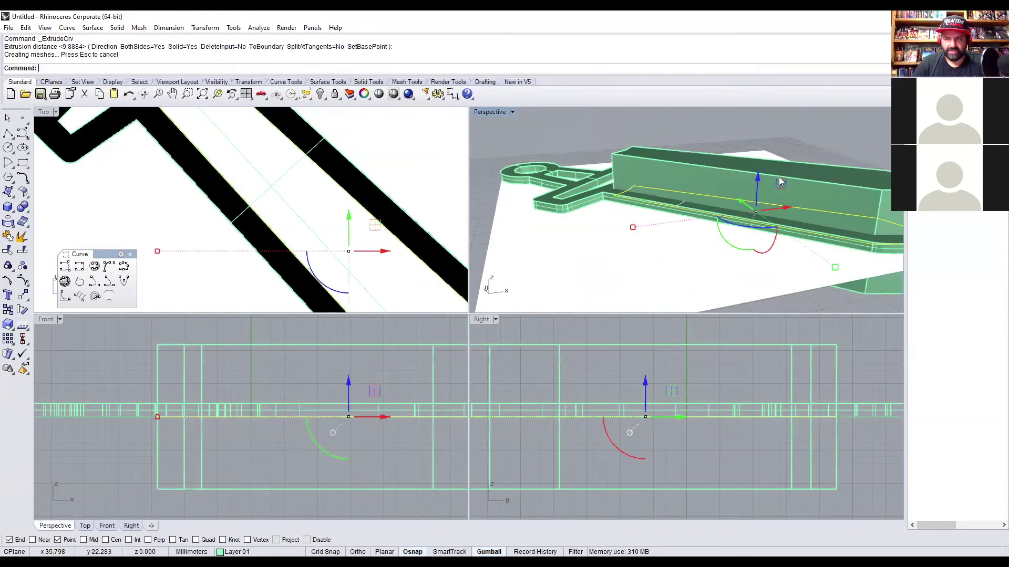
Change the layer of the extruded blade opening solid to Layer 02.
{"action": "left_click", "coordinate": [802, 178]}
{"action": "right_click", "coordinate": [898, 216]}
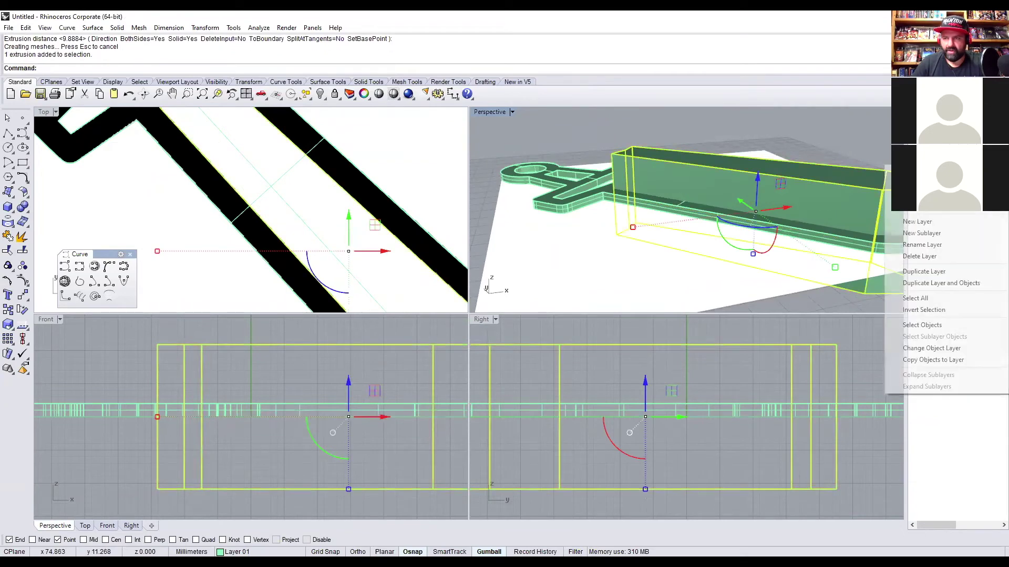
{"action": "left_click", "coordinate": [931, 348]}
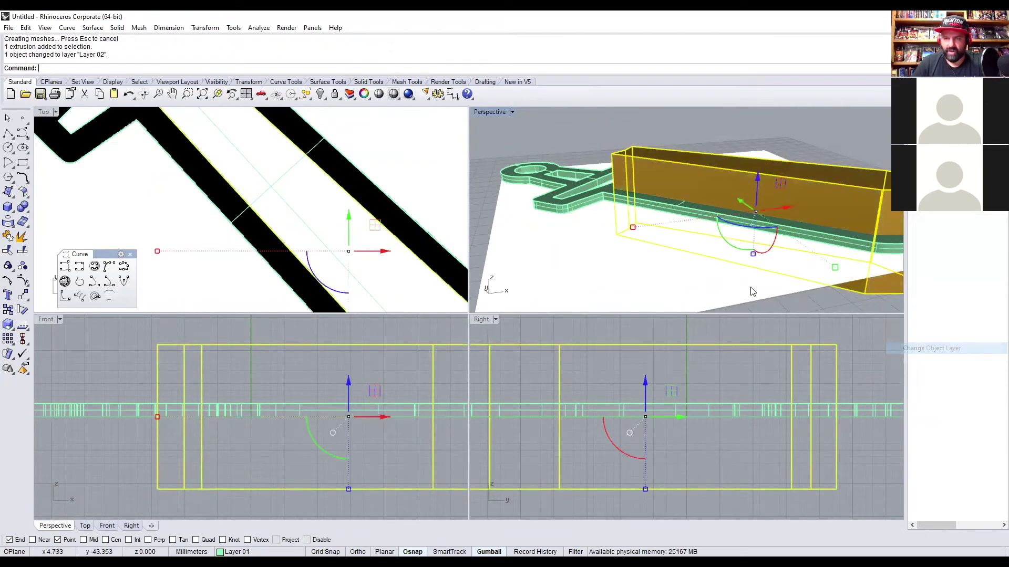
Subtract the blade opening solid from the sword body with a Boolean Difference.
{"action": "left_click", "coordinate": [584, 204]}
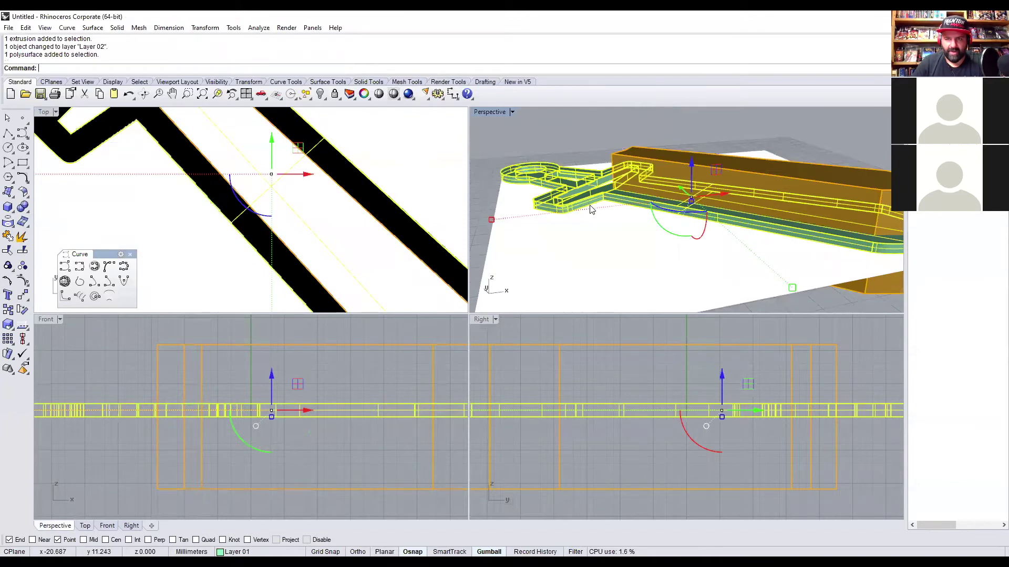
{"action": "left_click", "coordinate": [23, 209]}
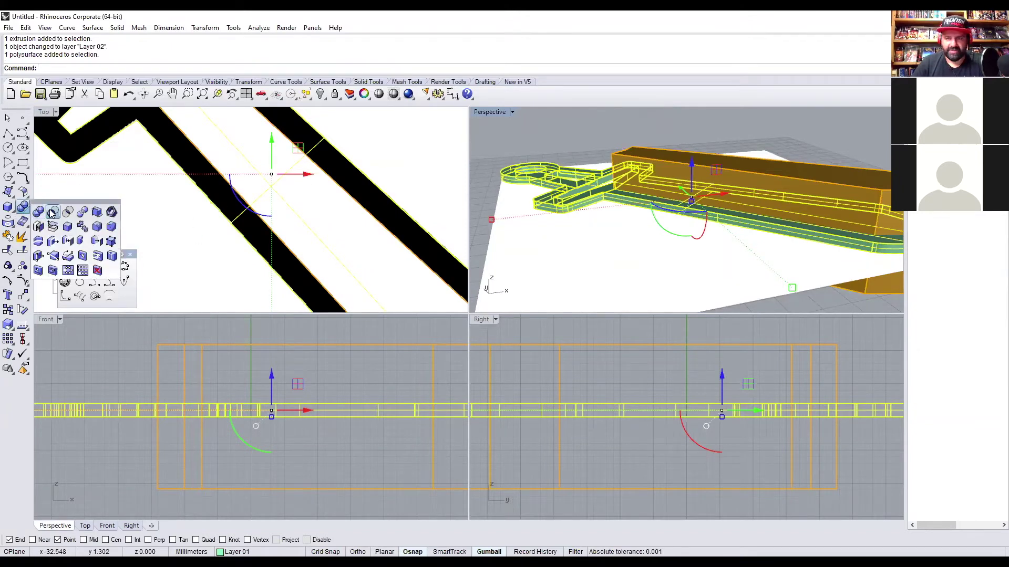
{"action": "left_click", "coordinate": [51, 213]}
{"action": "left_click", "coordinate": [786, 184]}
{"action": "key", "text": "Return"}
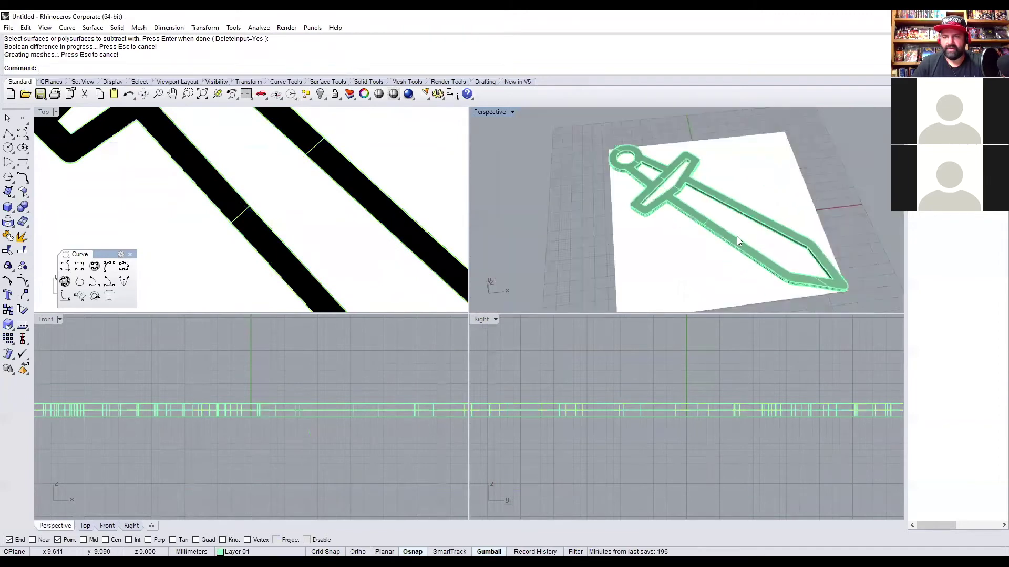
Examine the cut-out sword in the perspective view, checking the blade, crossguard and grip openings from several angles.
{"action": "scroll", "coordinate": [737, 236], "scroll_direction": "down", "scroll_amount": 3}
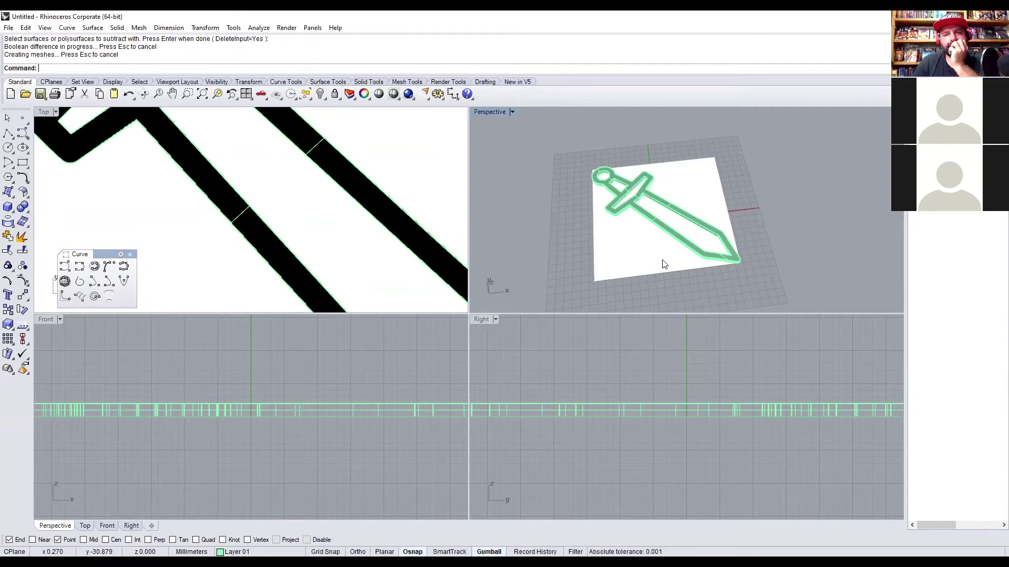
{"action": "right_click_drag", "start_coordinate": [662, 261], "coordinate": [655, 223]}
{"action": "scroll", "coordinate": [664, 218], "scroll_direction": "up", "scroll_amount": 5}
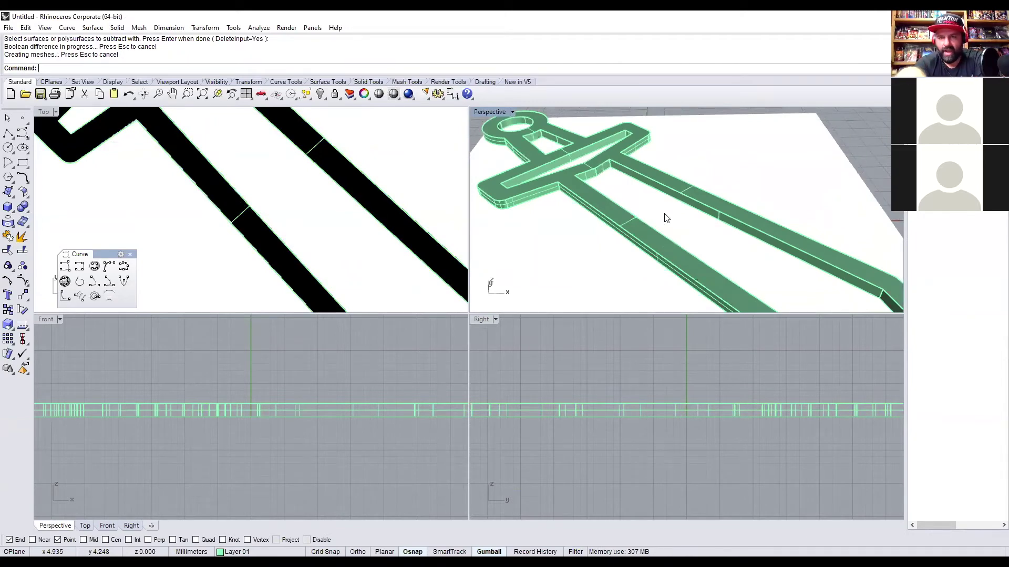
{"action": "right_click_drag", "start_coordinate": [604, 225], "coordinate": [675, 214]}
{"action": "scroll", "coordinate": [586, 239], "scroll_direction": "down", "scroll_amount": 5}
{"action": "right_click_drag", "start_coordinate": [586, 239], "coordinate": [646, 236]}
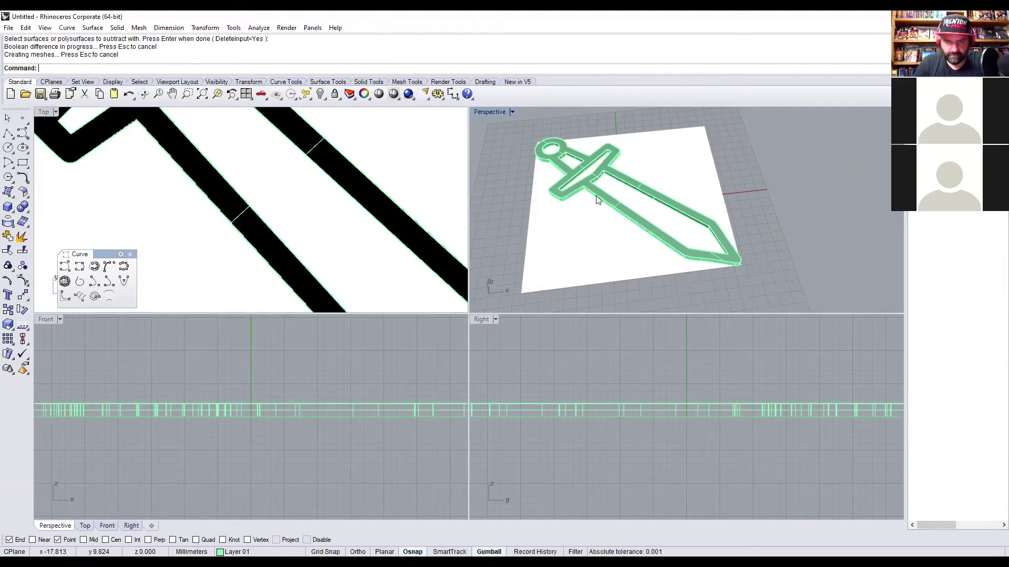
{"action": "scroll", "coordinate": [599, 201], "scroll_direction": "up", "scroll_amount": 5}
{"action": "right_click_drag", "start_coordinate": [599, 201], "coordinate": [651, 131]}
{"action": "scroll", "coordinate": [557, 252], "scroll_direction": "up", "scroll_amount": 3}
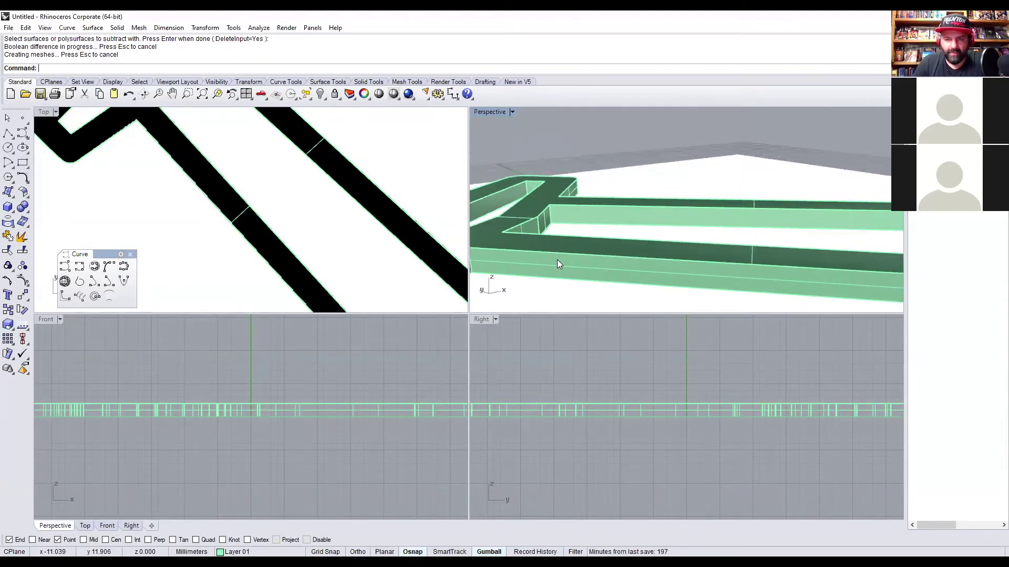
{"action": "scroll", "coordinate": [557, 252], "scroll_direction": "up", "scroll_amount": 3}
{"action": "scroll", "coordinate": [547, 257], "scroll_direction": "down", "scroll_amount": 6}
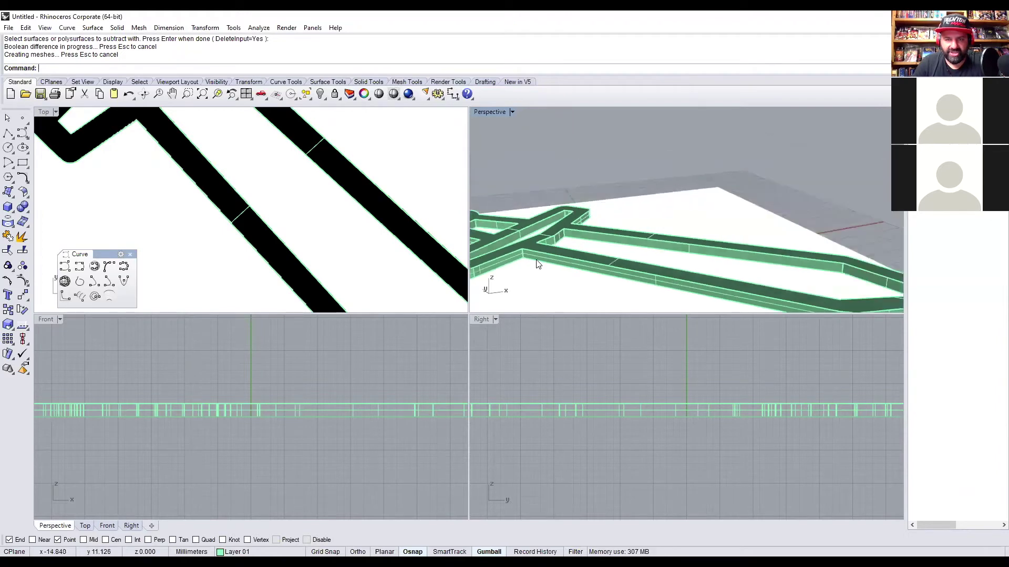
{"action": "scroll", "coordinate": [537, 261], "scroll_direction": "up", "scroll_amount": 2}
{"action": "scroll", "coordinate": [534, 258], "scroll_direction": "down", "scroll_amount": 2}
{"action": "scroll", "coordinate": [523, 255], "scroll_direction": "up", "scroll_amount": 2}
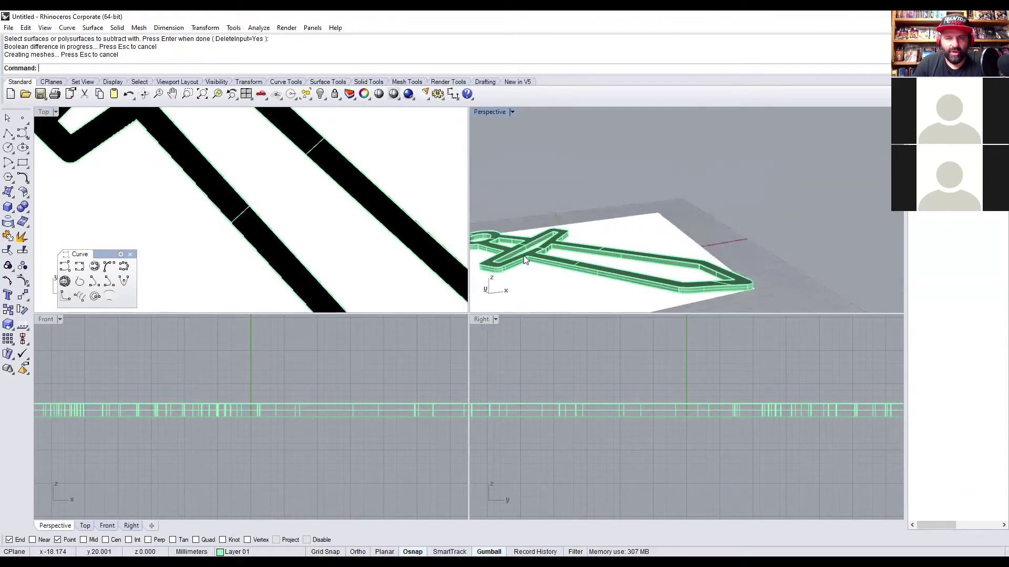
{"action": "scroll", "coordinate": [523, 255], "scroll_direction": "up", "scroll_amount": 2}
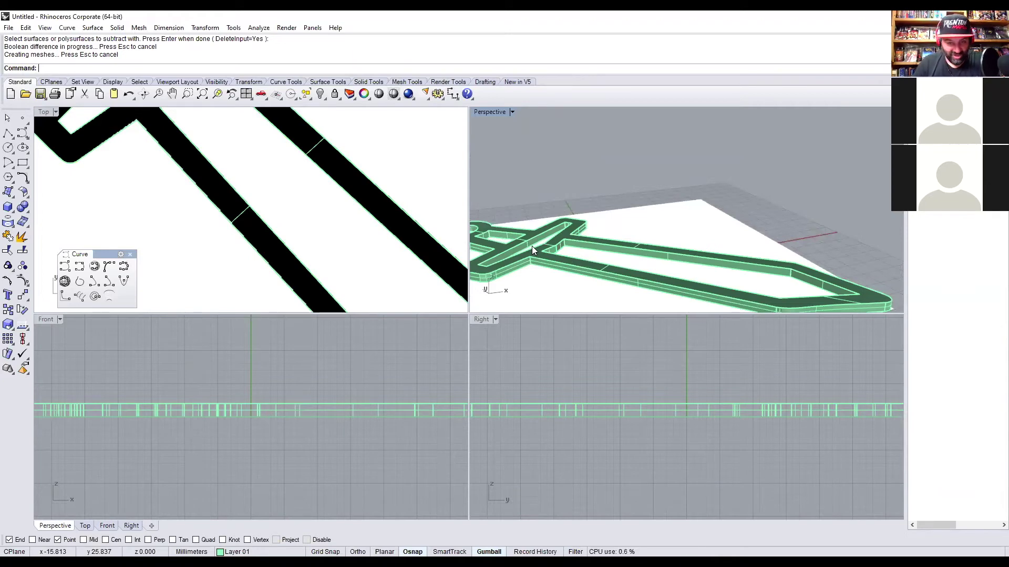
{"action": "right_click_drag", "start_coordinate": [531, 245], "coordinate": [616, 229]}
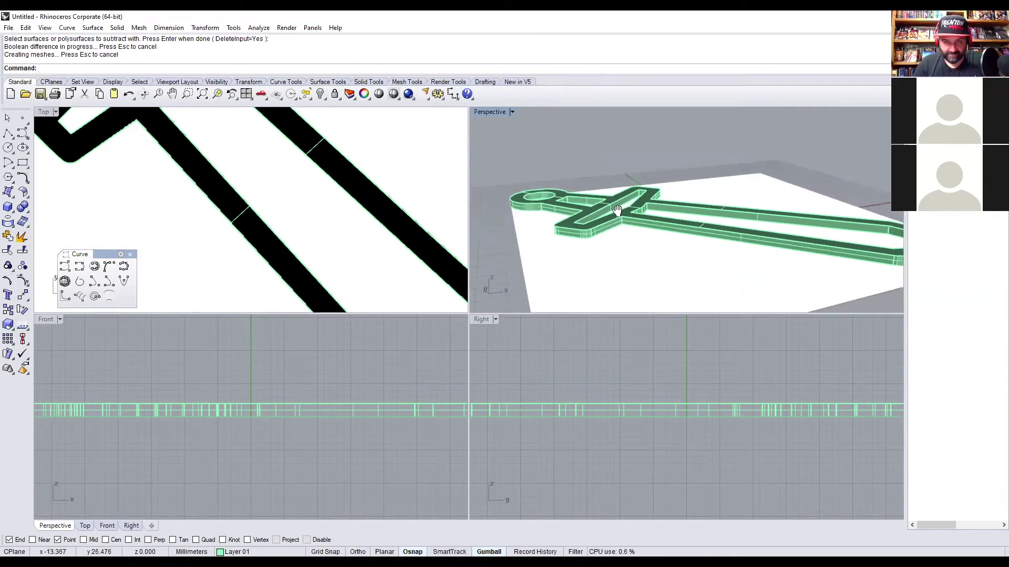
Offset the sword's surfaces 0.1 mm with OffsetSrf as a solid with round corners, and delete the original sword body.
{"action": "left_click", "coordinate": [616, 229]}
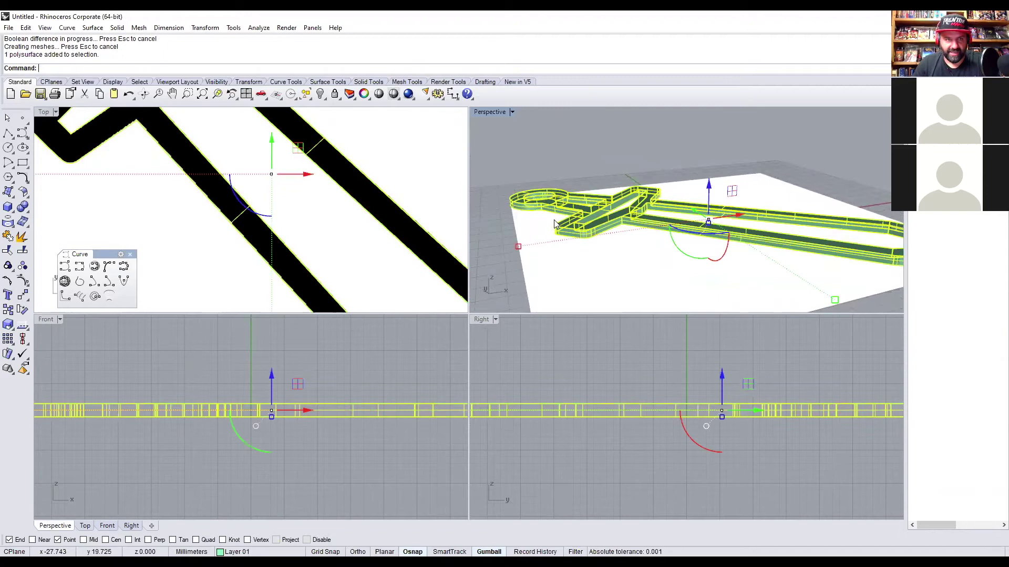
{"action": "type", "text": "O"}
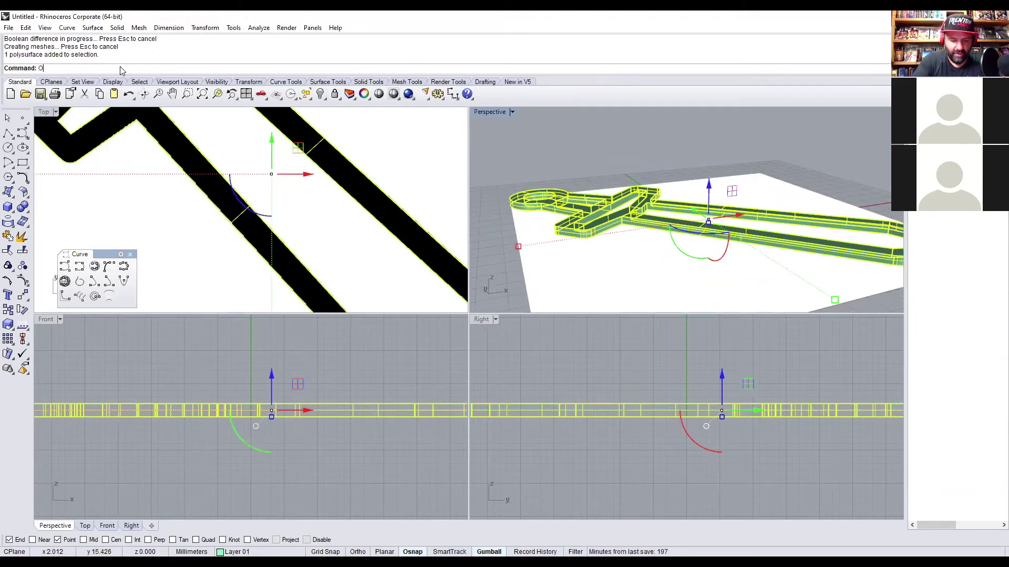
{"action": "type", "text": "ffse"}
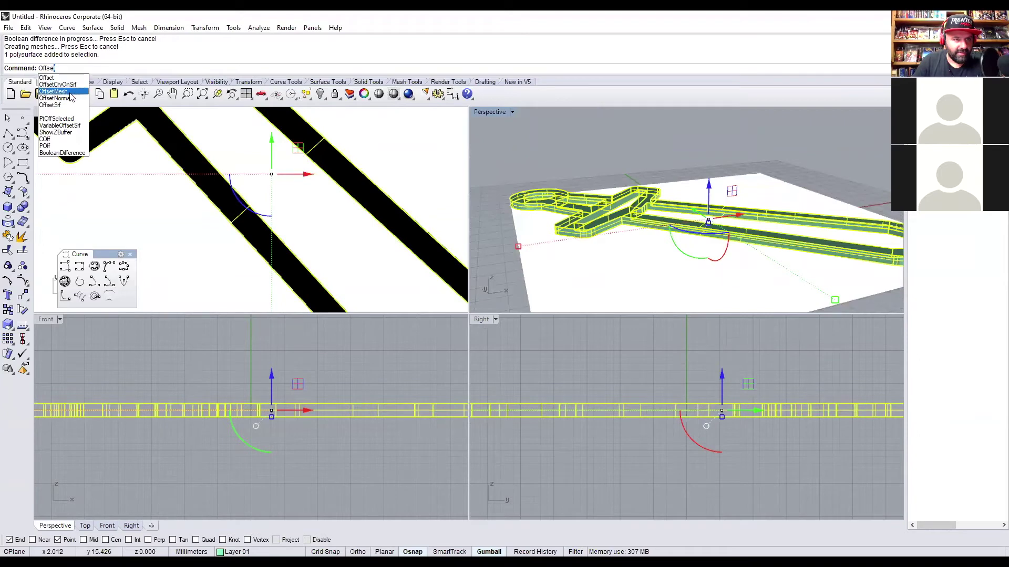
{"action": "left_click", "coordinate": [53, 105]}
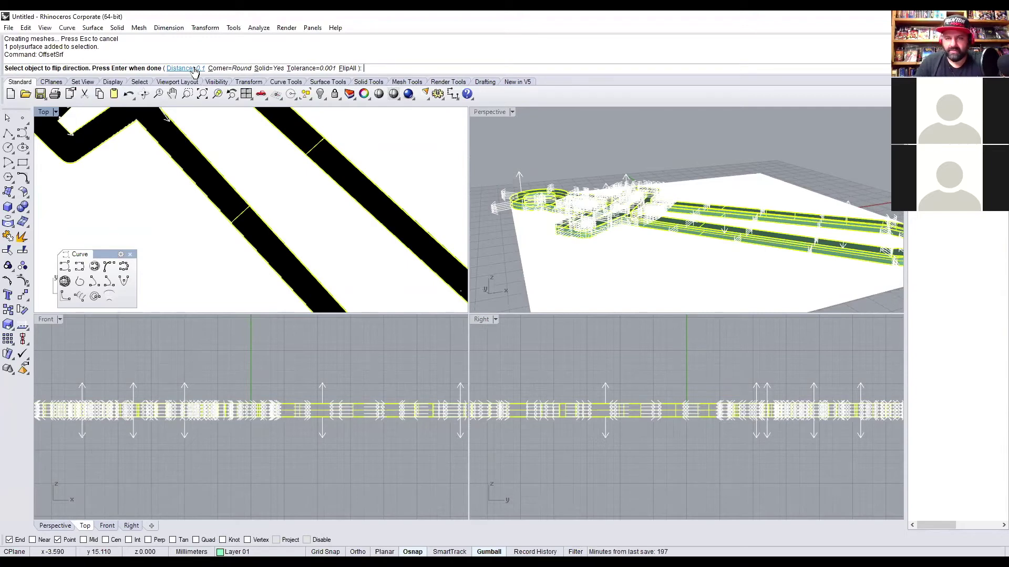
{"action": "right_click", "coordinate": [588, 249]}
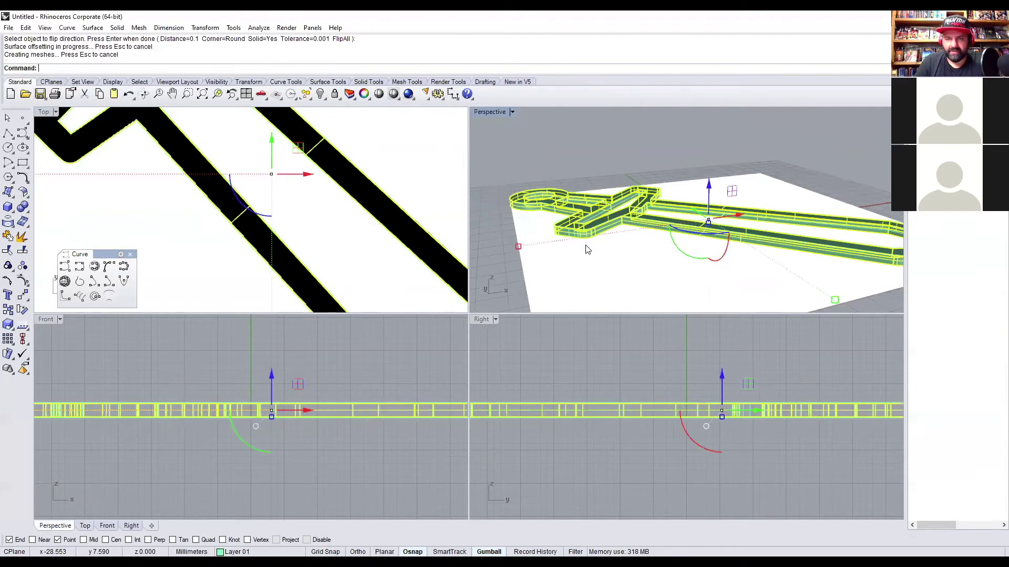
{"action": "key", "text": "Delete"}
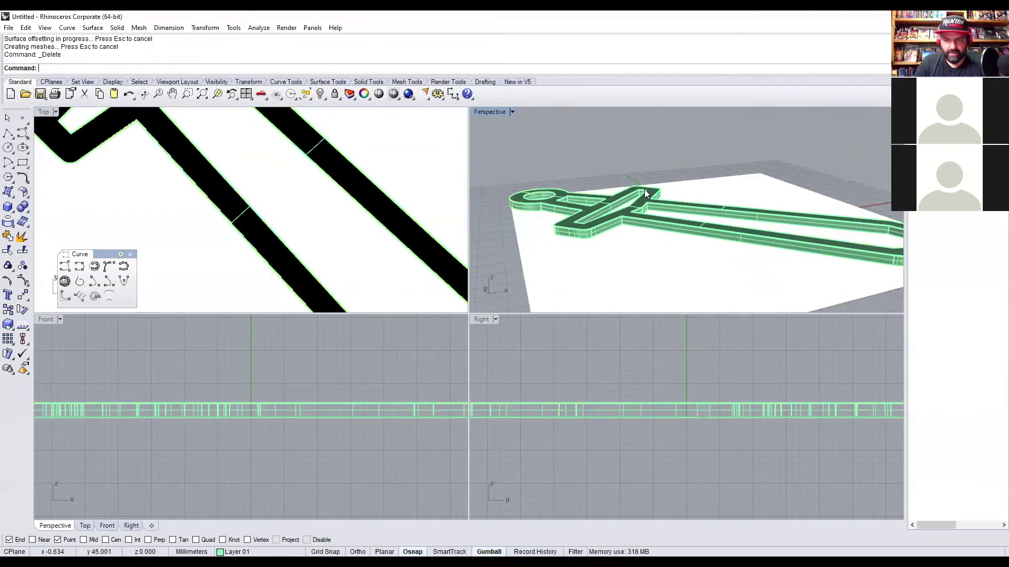
Examine the offset sword in the perspective view, checking its edges and openings up close and from several angles.
{"action": "scroll", "coordinate": [645, 189], "scroll_direction": "up", "scroll_amount": 8}
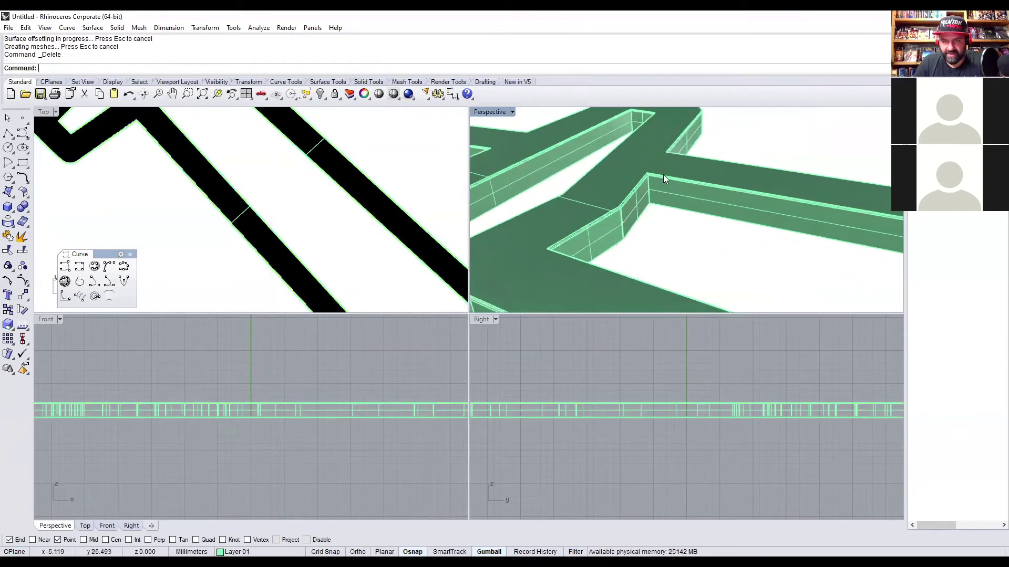
{"action": "scroll", "coordinate": [623, 219], "scroll_direction": "down", "scroll_amount": 10}
{"action": "right_click_drag", "start_coordinate": [679, 210], "coordinate": [706, 259]}
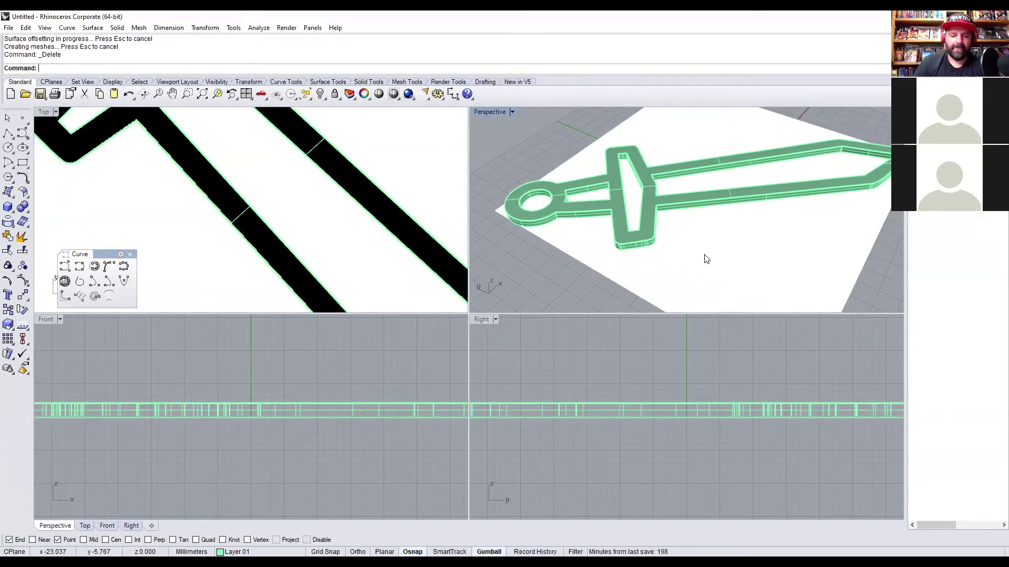
{"action": "right_click_drag", "start_coordinate": [676, 266], "coordinate": [806, 258]}
{"action": "scroll", "coordinate": [809, 236], "scroll_direction": "down", "scroll_amount": 3}
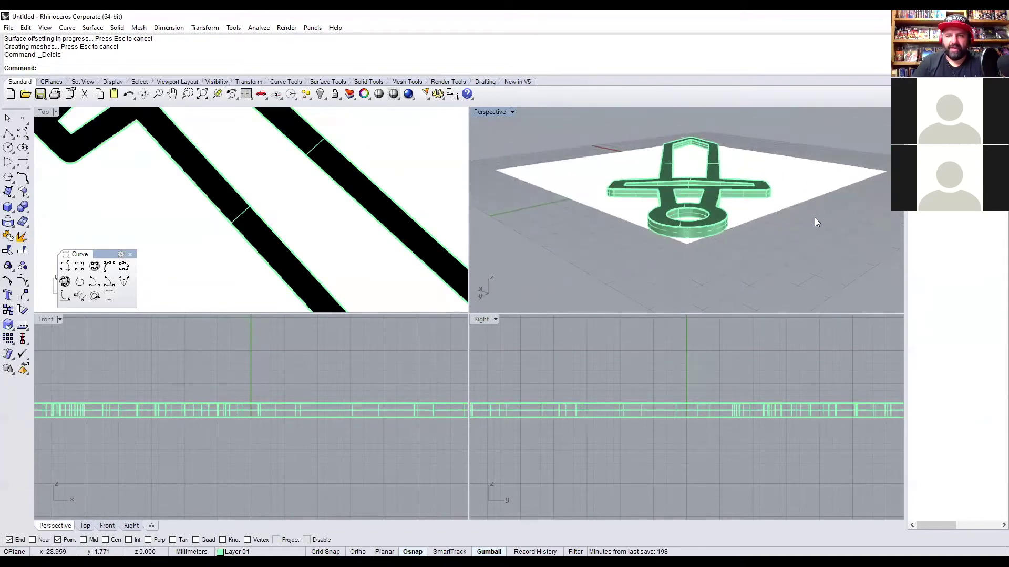
{"action": "scroll", "coordinate": [701, 240], "scroll_direction": "down", "scroll_amount": 5}
{"action": "right_click_drag", "start_coordinate": [680, 247], "coordinate": [620, 216]}
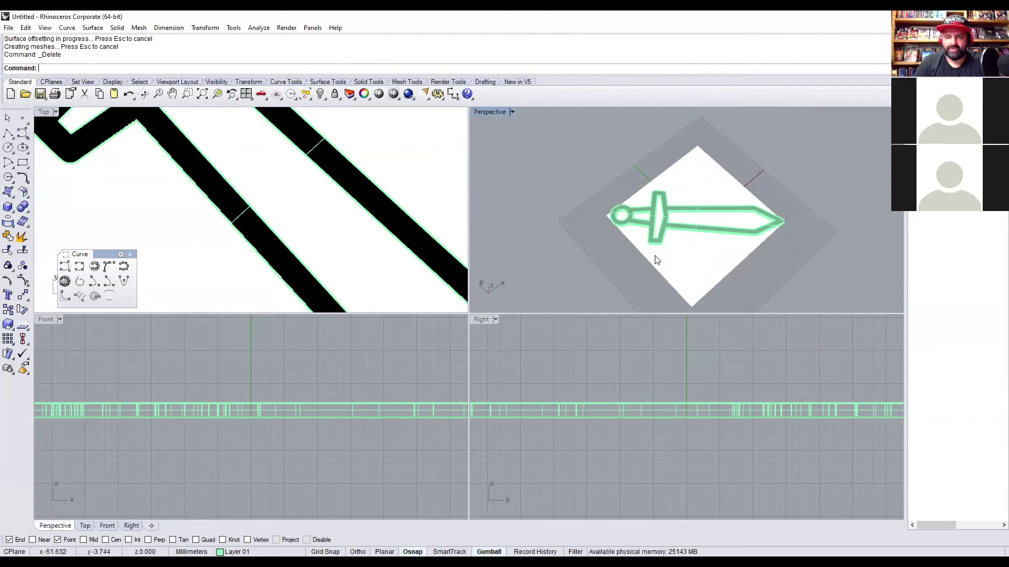
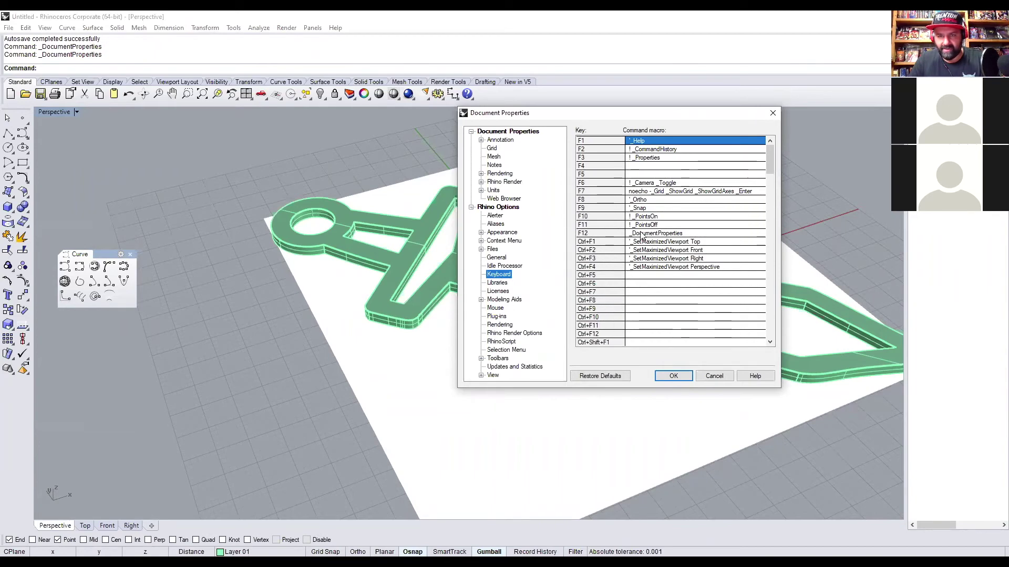
Check the _DocumentProperties macro assigned to F12 in the keyboard settings and test that the shortcut opens the dialog.
{"action": "left_click", "coordinate": [687, 234]}
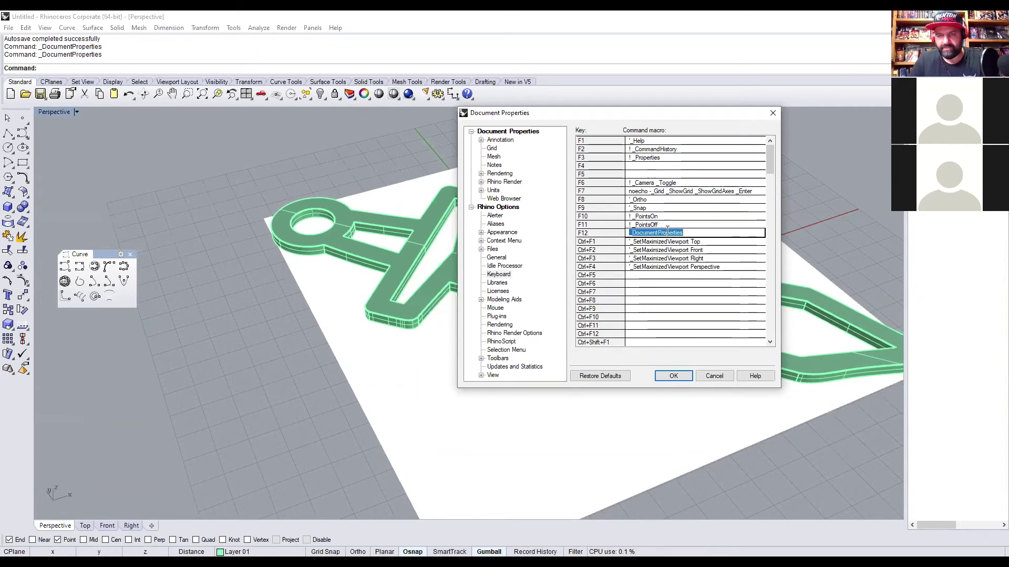
{"action": "left_click", "coordinate": [680, 378]}
{"action": "left_click", "coordinate": [673, 376]}
{"action": "key", "text": "F12"}
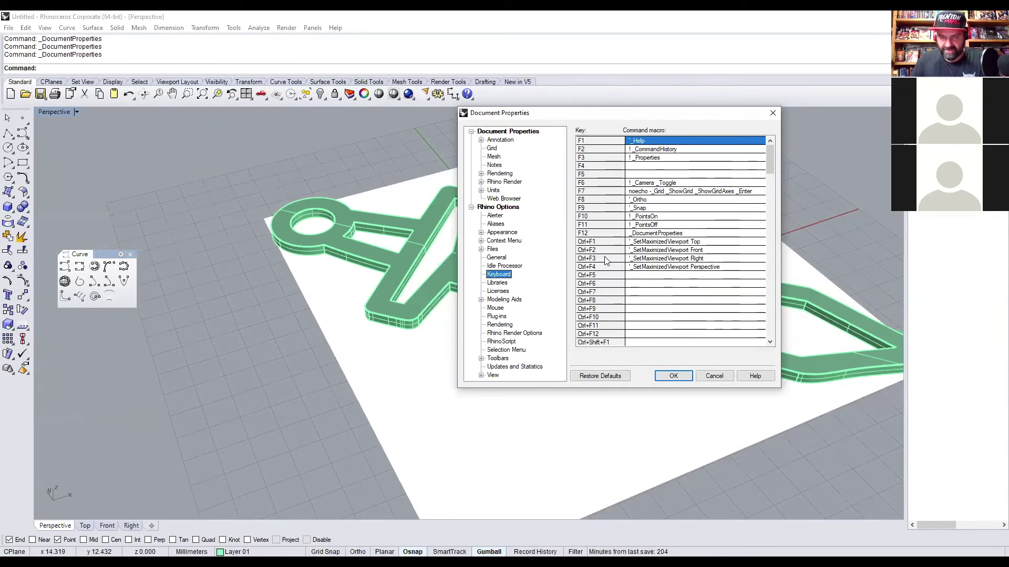
{"action": "left_click", "coordinate": [714, 376]}
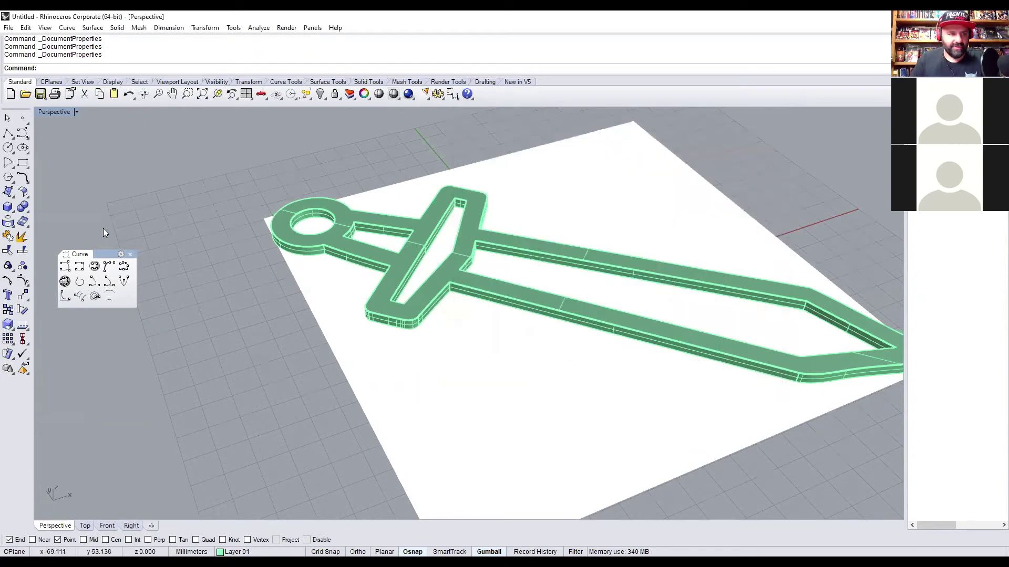
Start and cancel a Boolean Difference to list its macro name in the command history, and copy _BooleanDifference.
{"action": "left_click", "coordinate": [21, 208]}
{"action": "left_click", "coordinate": [52, 212]}
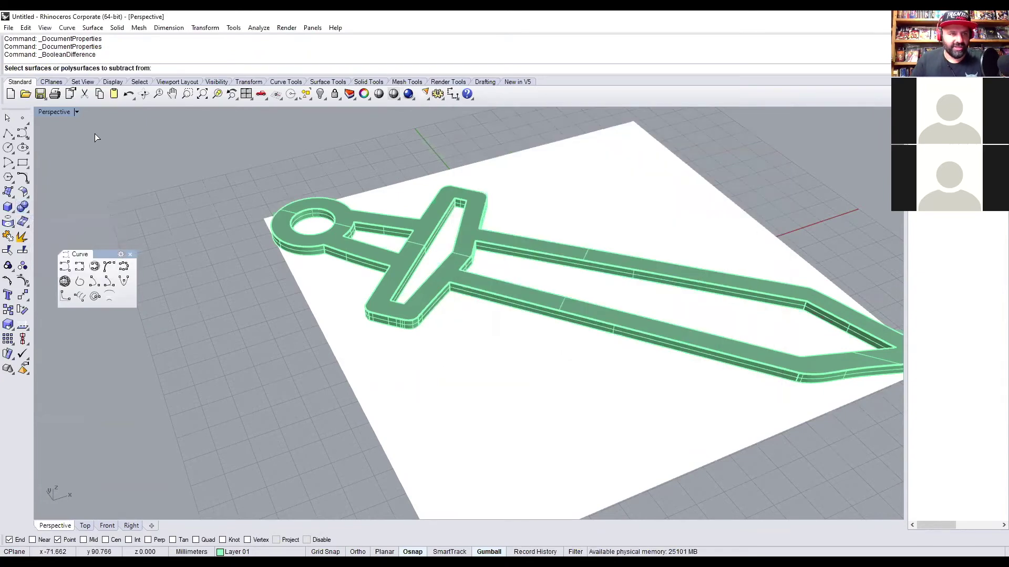
{"action": "key", "text": "Escape"}
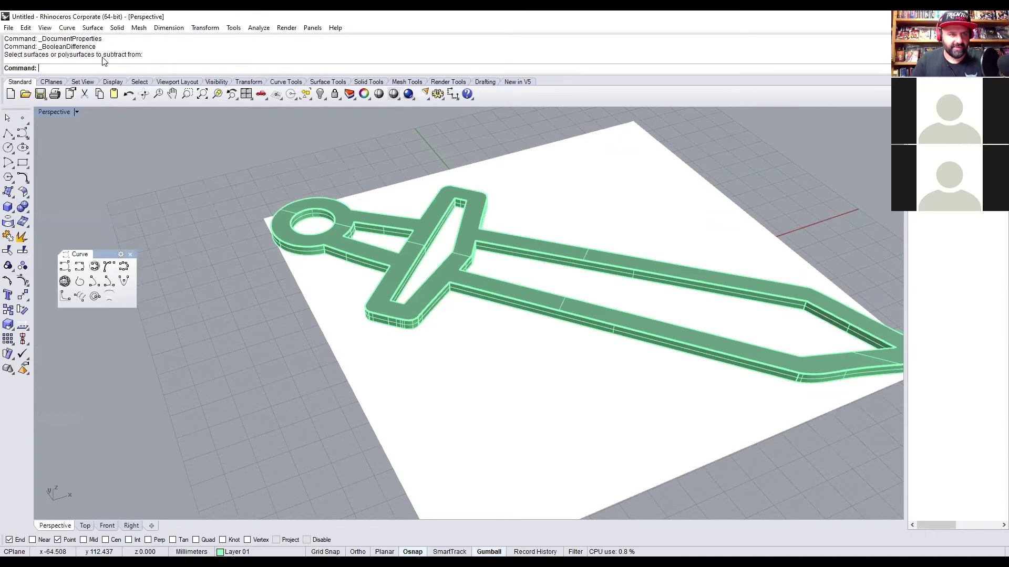
{"action": "left_click_drag", "start_coordinate": [88, 50], "coordinate": [42, 53]}
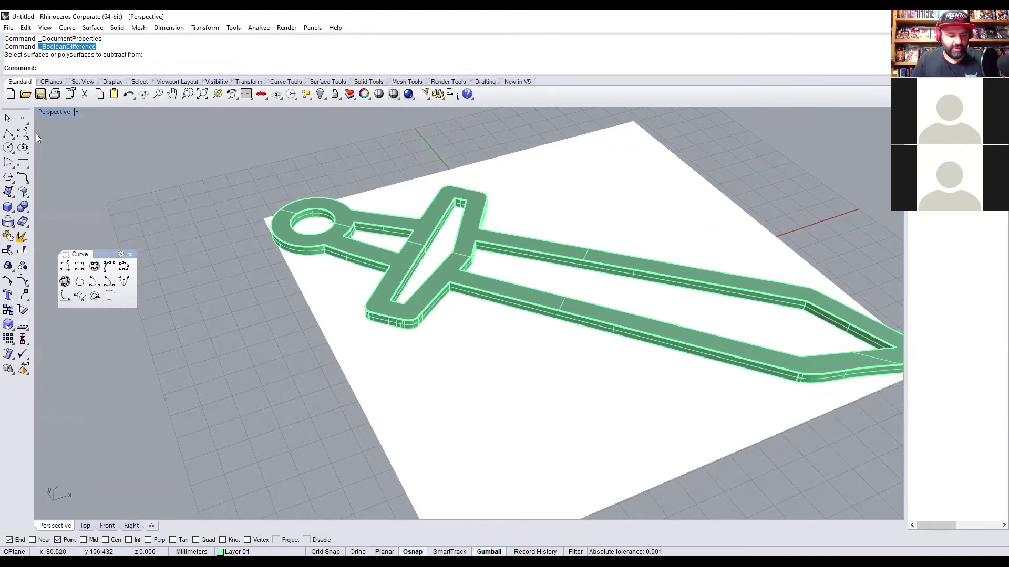
{"action": "key", "text": "ctrl+c"}
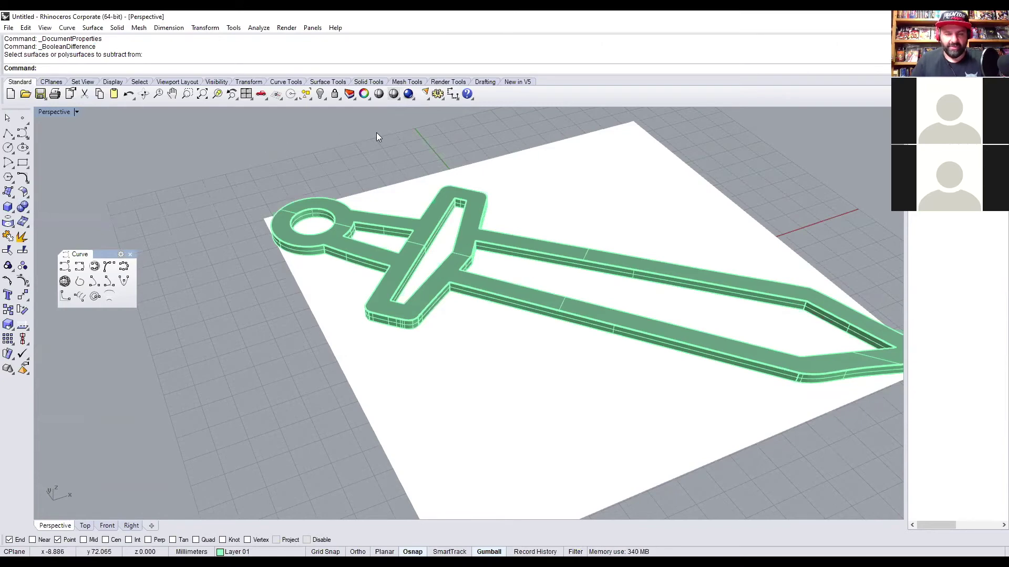
Assign the copied _BooleanDifference macro to the Ctrl+D keyboard shortcut and save the settings.
{"action": "key", "text": "F12"}
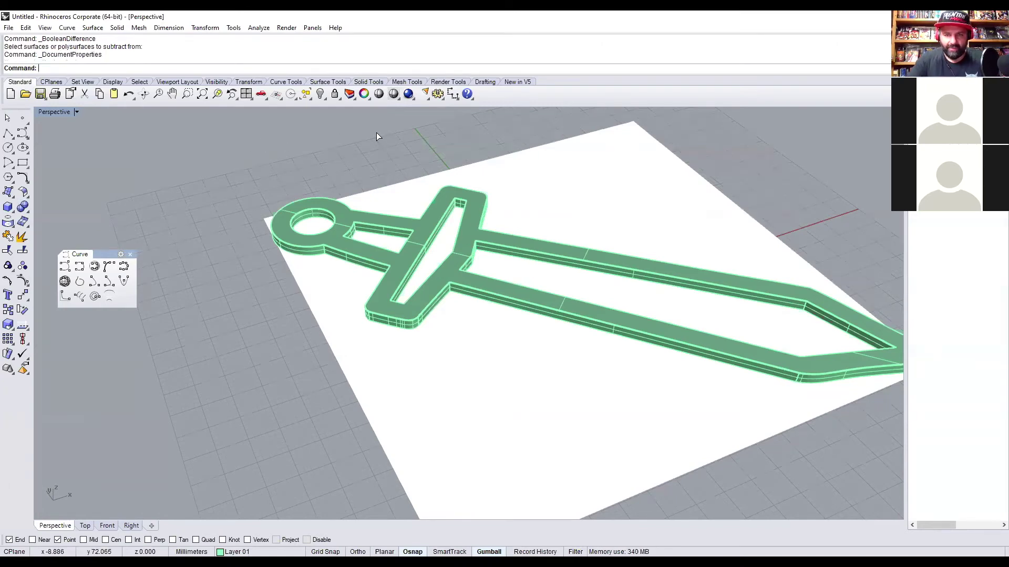
{"action": "left_click_drag", "start_coordinate": [766, 169], "coordinate": [765, 226]}
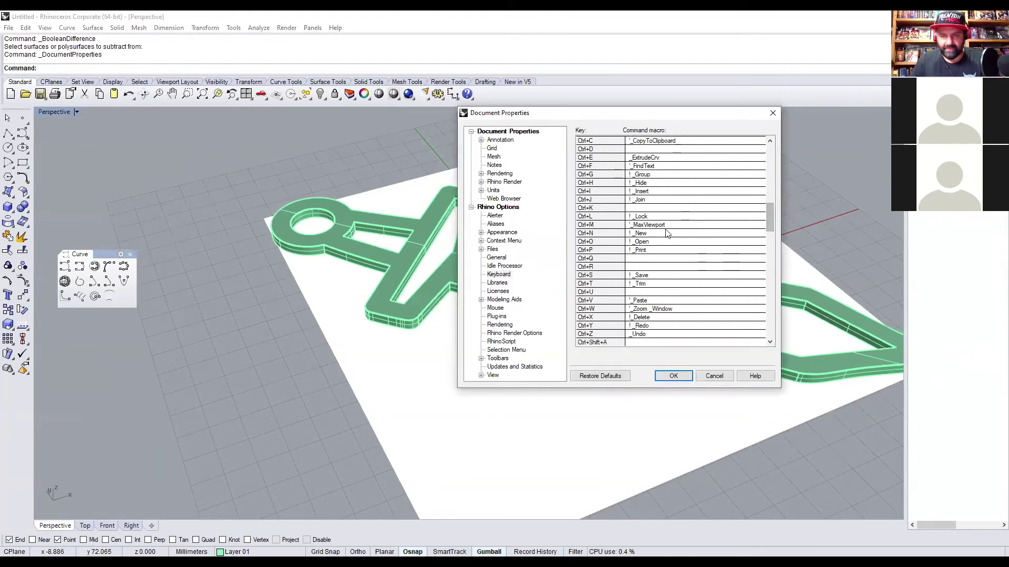
{"action": "left_click", "coordinate": [642, 149]}
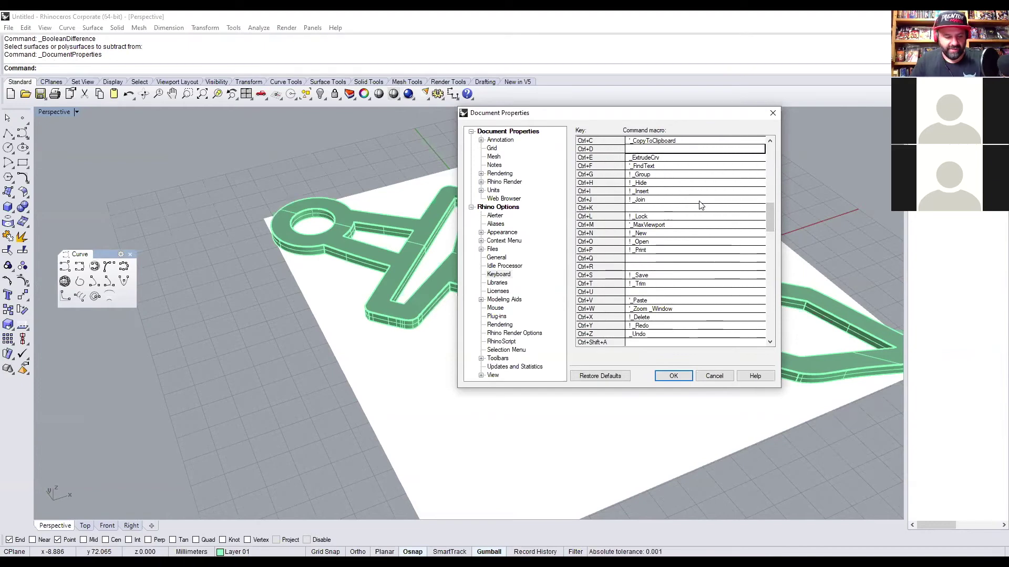
{"action": "key", "text": "ctrl+v"}
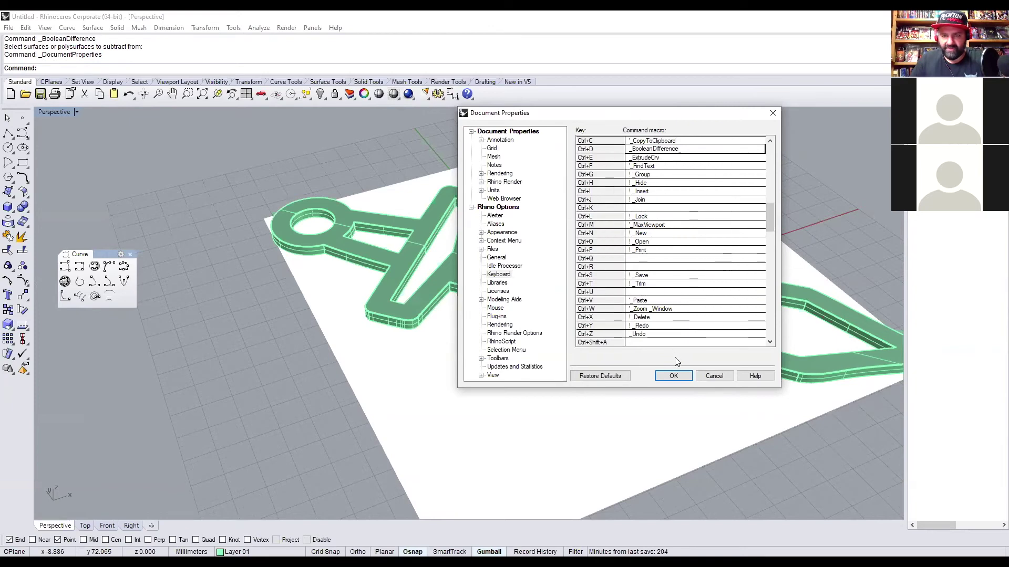
{"action": "left_click", "coordinate": [672, 376]}
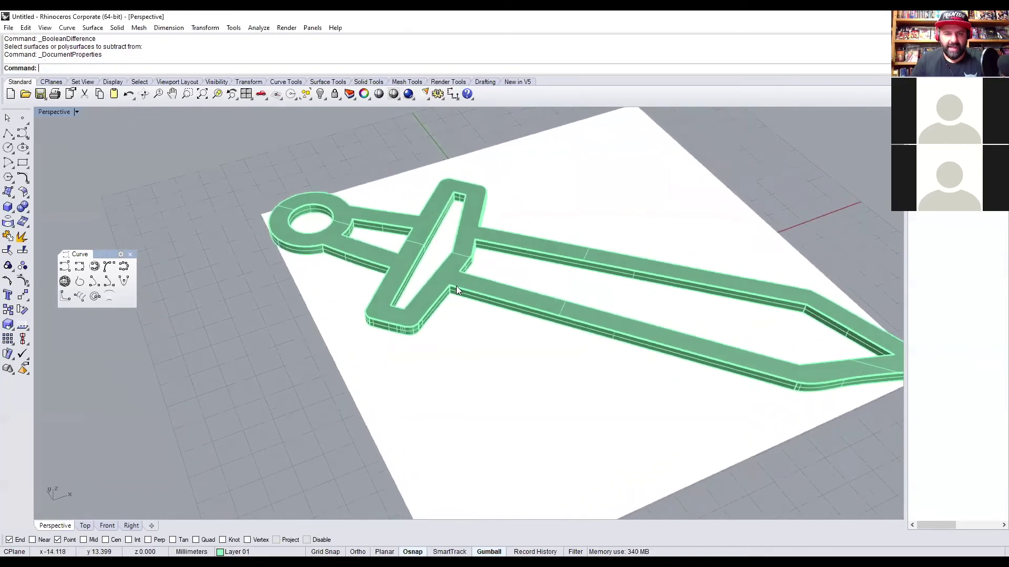
Test the new Boolean Difference shortcut on the sword against the regular command, cancelling both without subtracting anything.
{"action": "left_click", "coordinate": [454, 287]}
{"action": "key", "text": "ctrl+d"}
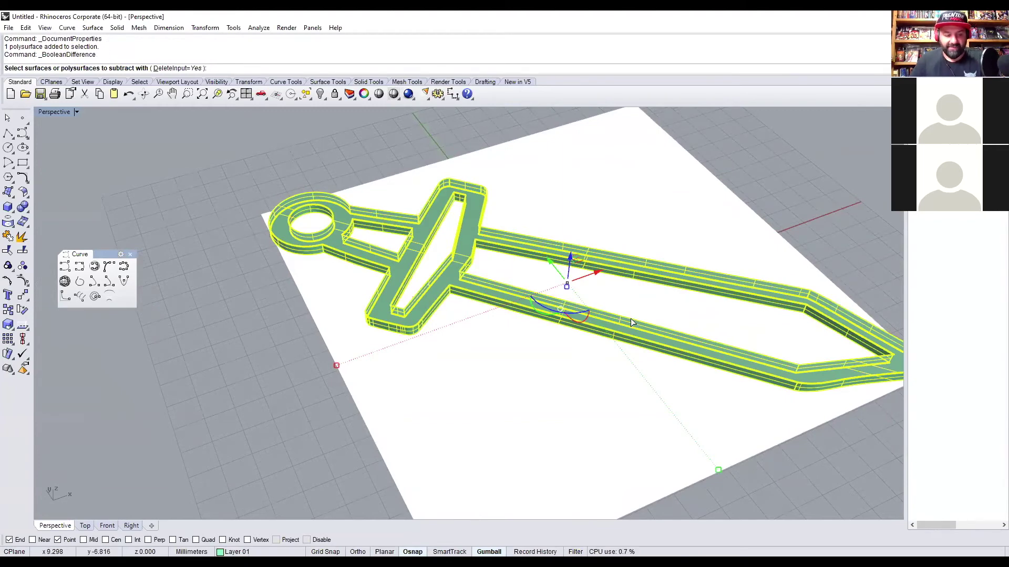
{"action": "key", "text": "Escape"}
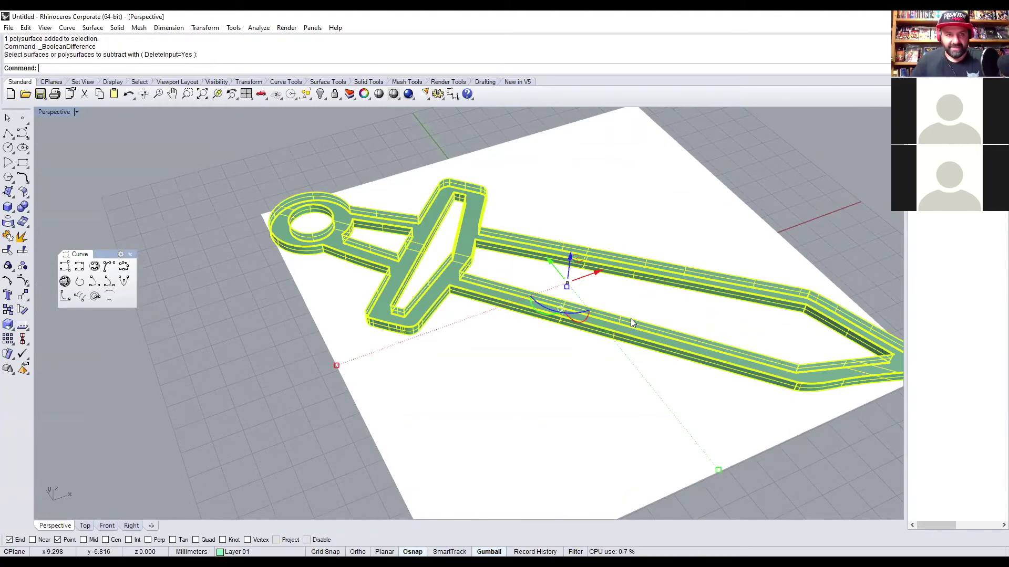
{"action": "left_click", "coordinate": [25, 208]}
{"action": "left_click", "coordinate": [53, 212]}
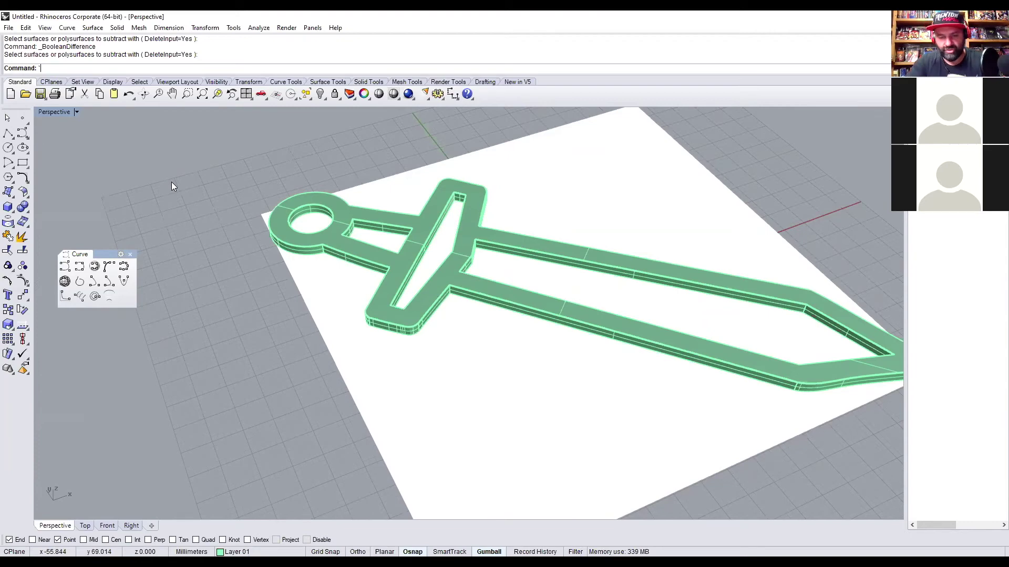
Unlock the white reference picture plane beneath the sword and delete it.
{"action": "middle_click", "coordinate": [352, 231]}
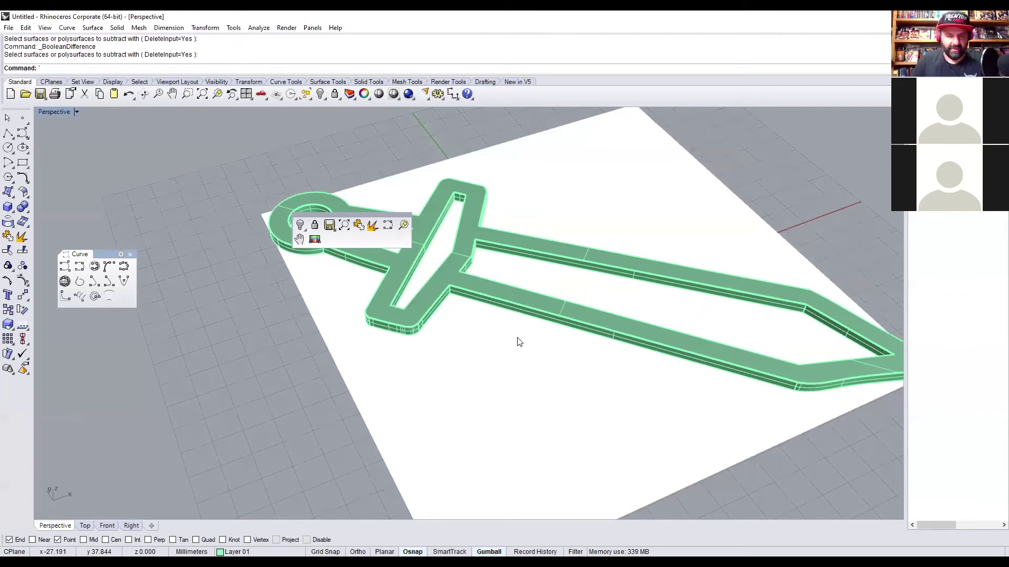
{"action": "scroll", "coordinate": [519, 342], "scroll_direction": "down", "scroll_amount": 5}
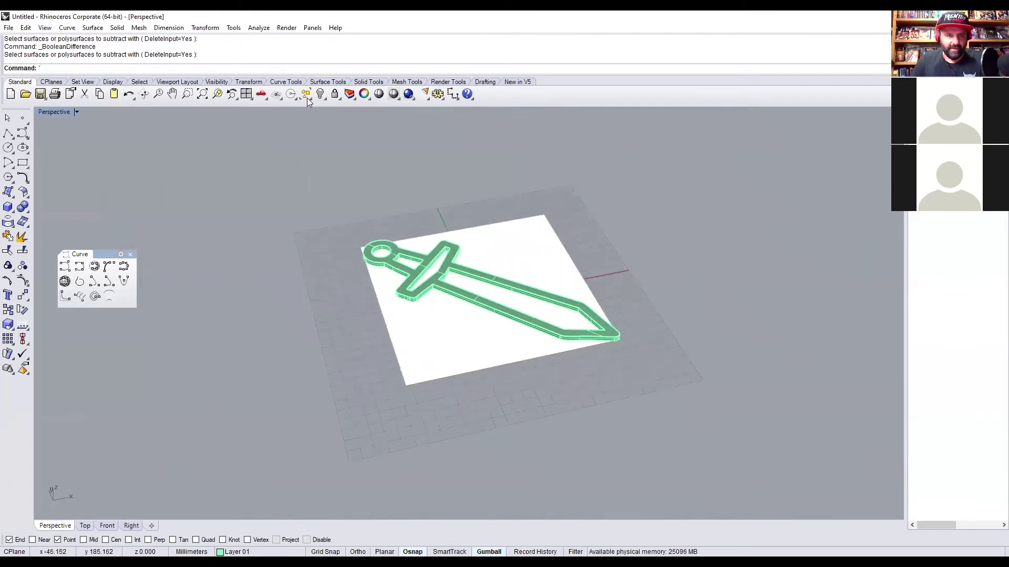
{"action": "left_click", "coordinate": [334, 95]}
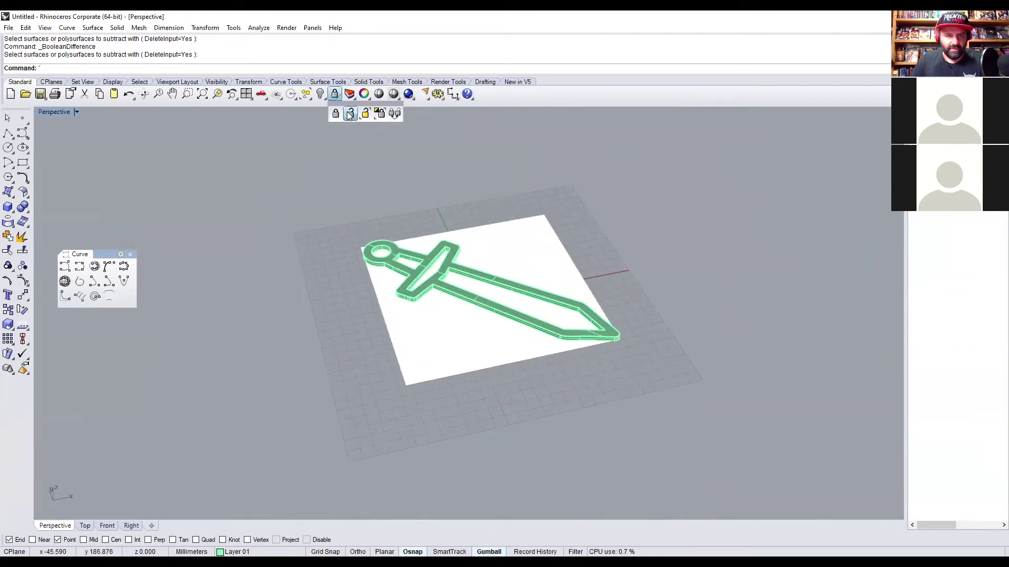
{"action": "left_click", "coordinate": [349, 115]}
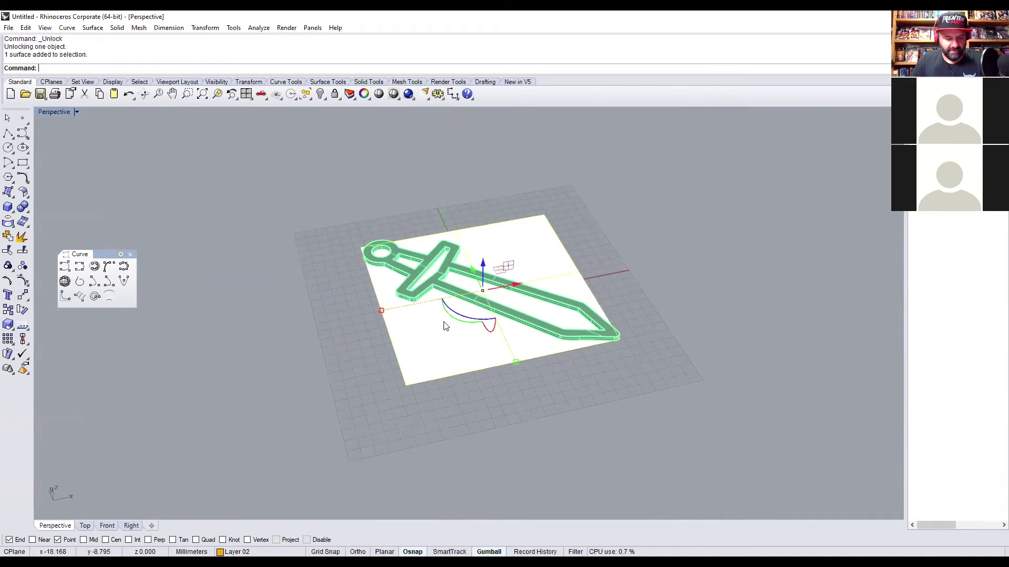
{"action": "key", "text": "Delete"}
Draw a freehand solid box on the grid beside the blade, beyond the crossguard's far end.
{"action": "right_click_drag", "start_coordinate": [450, 321], "coordinate": [466, 268]}
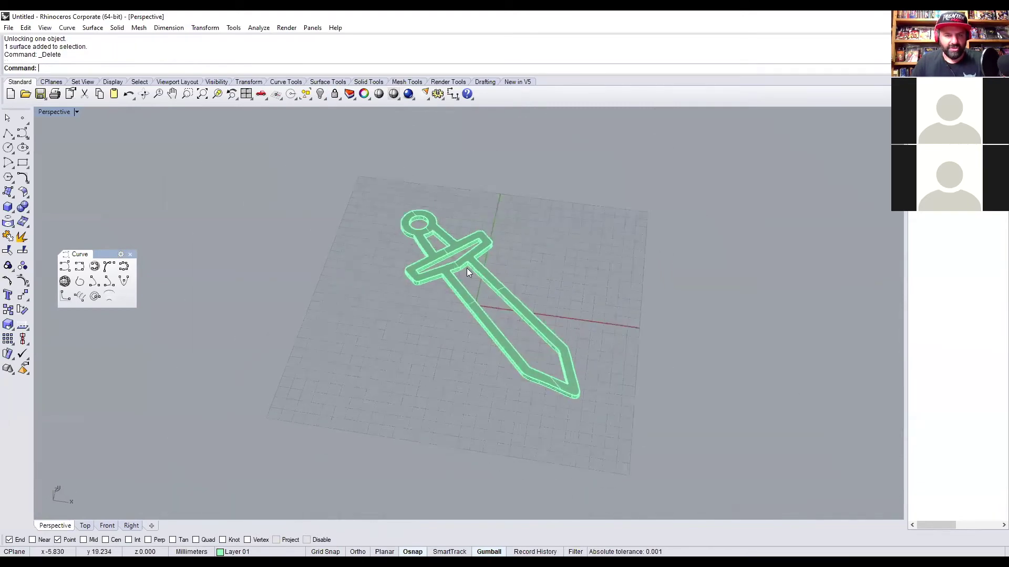
{"action": "left_click", "coordinate": [8, 191]}
{"action": "left_click", "coordinate": [529, 240]}
{"action": "left_click", "coordinate": [574, 277]}
{"action": "left_click", "coordinate": [570, 235]}
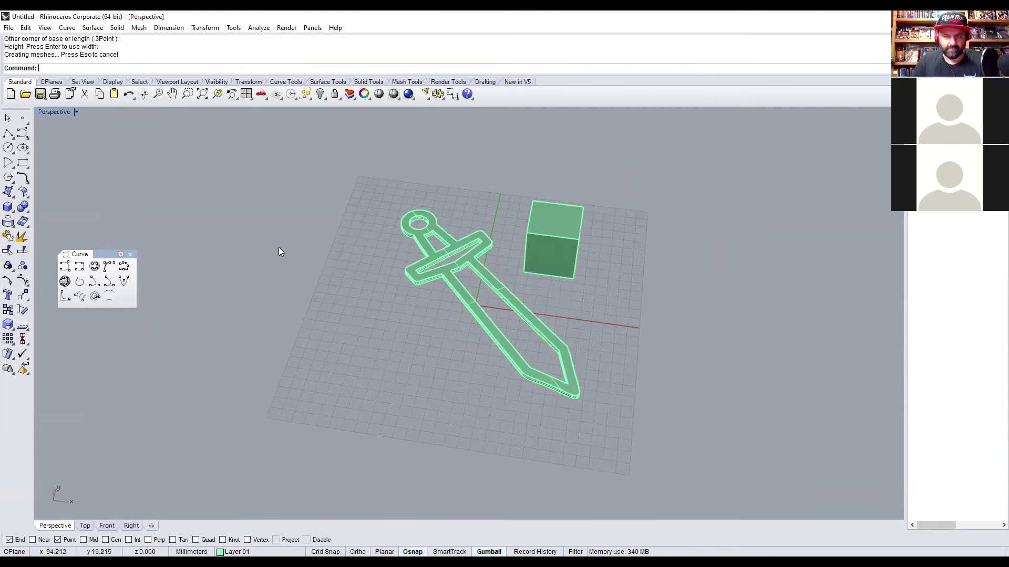
Draw a second freehand box on the opposite side of the sword, beside the grip and crossguard.
{"action": "right_click", "coordinate": [328, 280]}
{"action": "left_click", "coordinate": [334, 280]}
{"action": "left_click", "coordinate": [357, 318]}
{"action": "left_click", "coordinate": [348, 239]}
Draw a third freehand box just past the sword's blade tip, outside the grid edge.
{"action": "right_click_drag", "start_coordinate": [348, 239], "coordinate": [617, 307]}
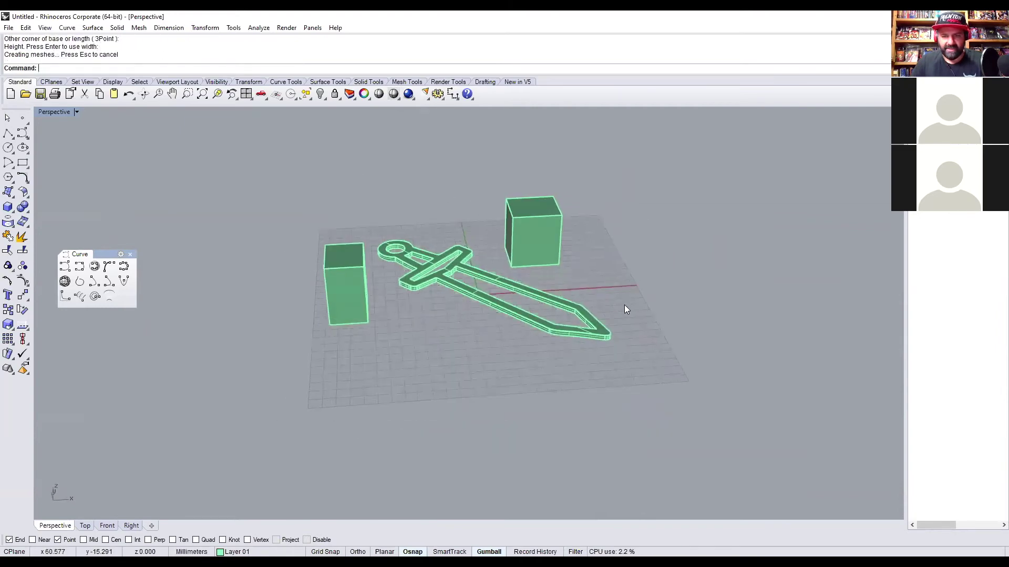
{"action": "right_click", "coordinate": [624, 309]}
{"action": "left_click", "coordinate": [645, 325]}
{"action": "left_click", "coordinate": [709, 374]}
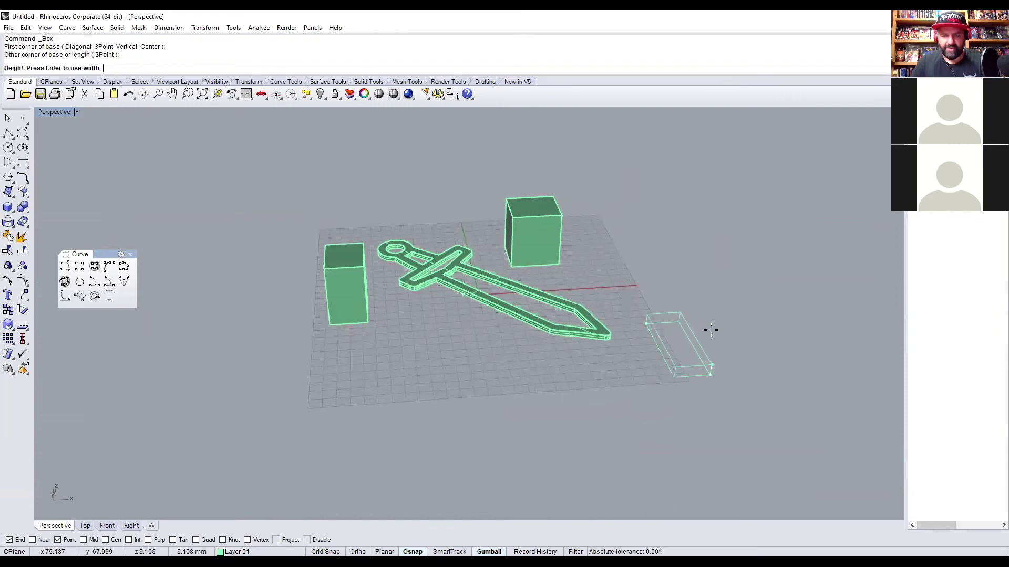
{"action": "left_click", "coordinate": [707, 307]}
{"action": "scroll", "coordinate": [584, 332], "scroll_direction": "up", "scroll_amount": 5}
{"action": "right_click_drag", "start_coordinate": [585, 330], "coordinate": [681, 279]}
{"action": "scroll", "coordinate": [733, 268], "scroll_direction": "up", "scroll_amount": 10}
{"action": "scroll", "coordinate": [703, 279], "scroll_direction": "down", "scroll_amount": 10}
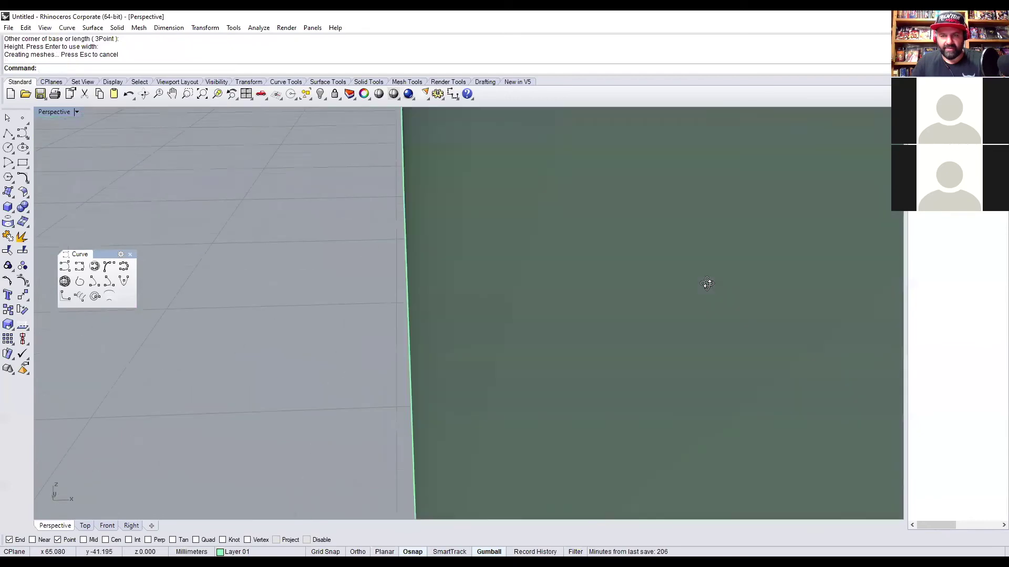
Examine the sword and the three boxes from several angles, with the box past the blade tip selected as the focus.
{"action": "right_click_drag", "start_coordinate": [716, 285], "coordinate": [784, 204]}
{"action": "scroll", "coordinate": [785, 208], "scroll_direction": "down", "scroll_amount": 3}
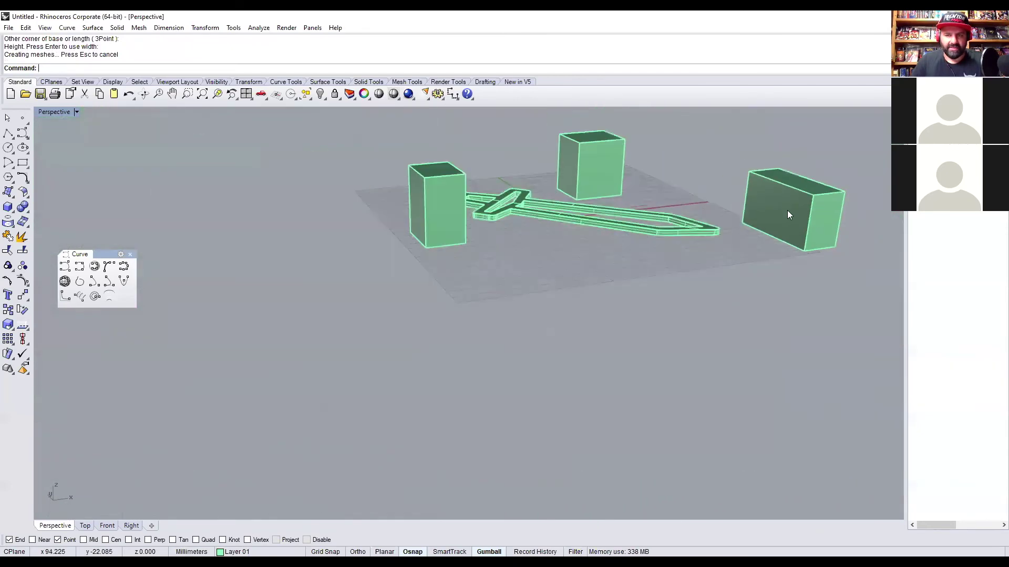
{"action": "scroll", "coordinate": [787, 210], "scroll_direction": "up", "scroll_amount": 5}
{"action": "left_click", "coordinate": [787, 210]}
{"action": "right_click_drag", "start_coordinate": [788, 263], "coordinate": [823, 308]}
{"action": "scroll", "coordinate": [817, 303], "scroll_direction": "down", "scroll_amount": 5}
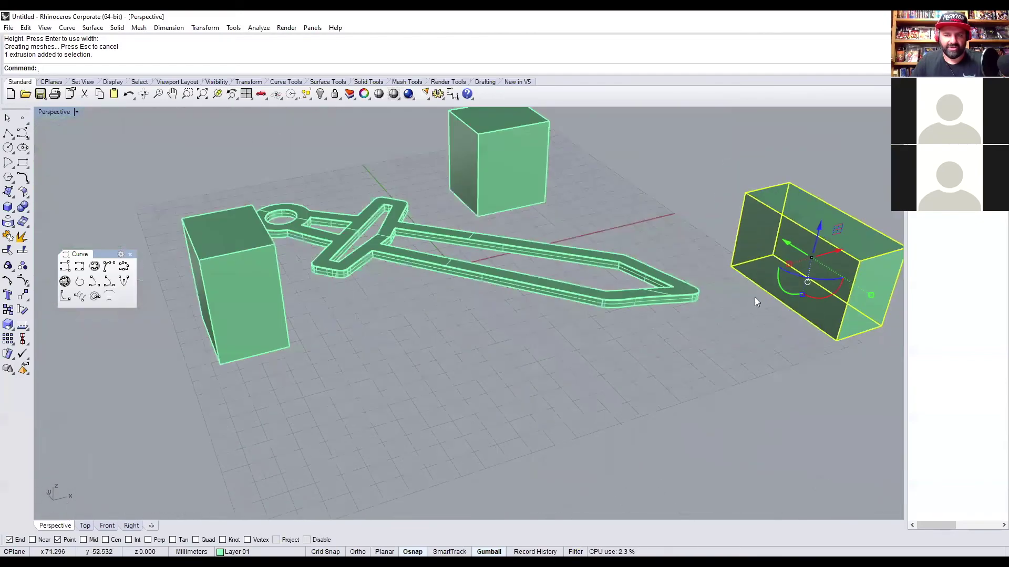
{"action": "scroll", "coordinate": [594, 207], "scroll_direction": "up", "scroll_amount": 5}
{"action": "right_click_drag", "start_coordinate": [594, 207], "coordinate": [666, 196]}
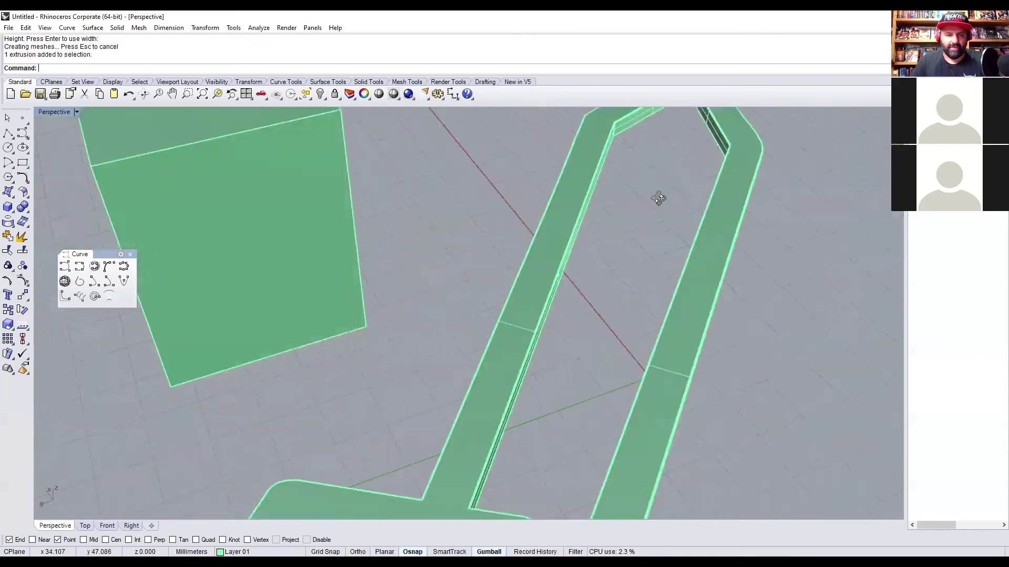
{"action": "scroll", "coordinate": [630, 213], "scroll_direction": "down", "scroll_amount": 5}
{"action": "right_click_drag", "start_coordinate": [583, 392], "coordinate": [509, 241]}
{"action": "scroll", "coordinate": [508, 241], "scroll_direction": "down", "scroll_amount": 3}
{"action": "scroll", "coordinate": [509, 241], "scroll_direction": "down", "scroll_amount": 2}
{"action": "right_click_drag", "start_coordinate": [560, 267], "coordinate": [540, 280]}
{"action": "scroll", "coordinate": [540, 279], "scroll_direction": "up", "scroll_amount": 3}
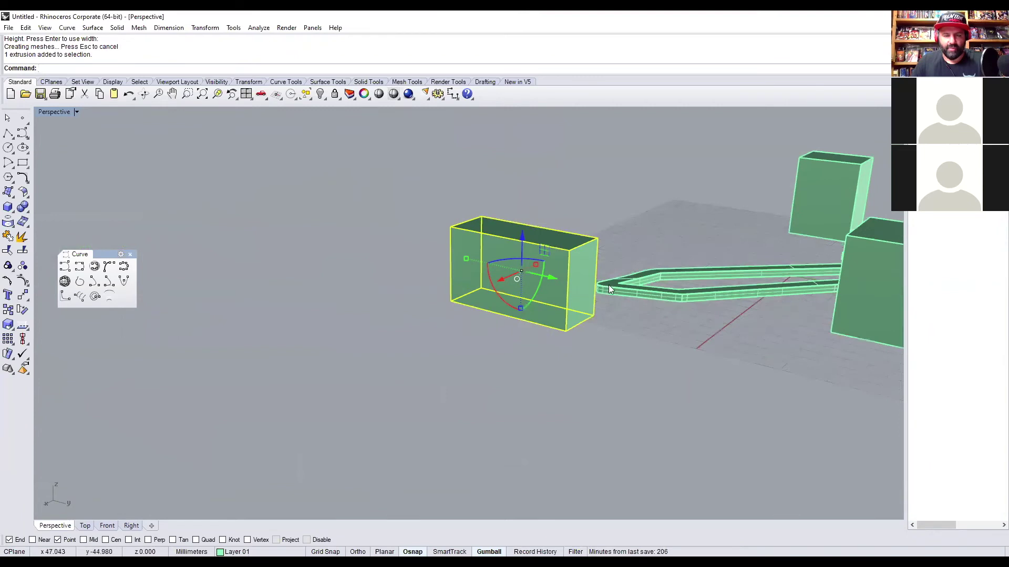
Use Zoom Selected to frame the box past the blade tip and the box beyond the crossguard's far end in turn.
{"action": "middle_click", "coordinate": [649, 256]}
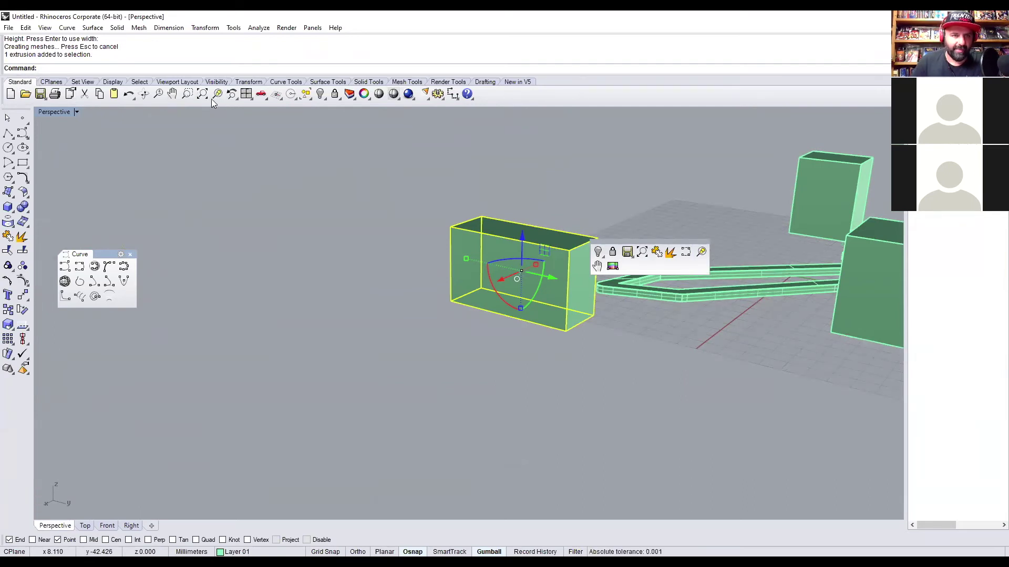
{"action": "left_click", "coordinate": [700, 253]}
{"action": "right_click_drag", "start_coordinate": [699, 254], "coordinate": [727, 345]}
{"action": "left_click", "coordinate": [687, 162]}
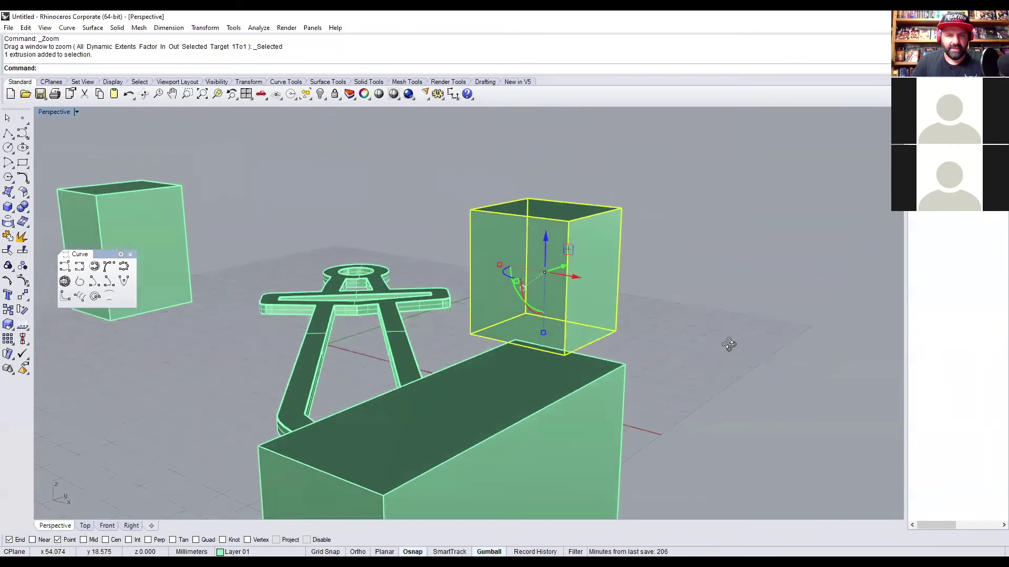
{"action": "left_click", "coordinate": [231, 96]}
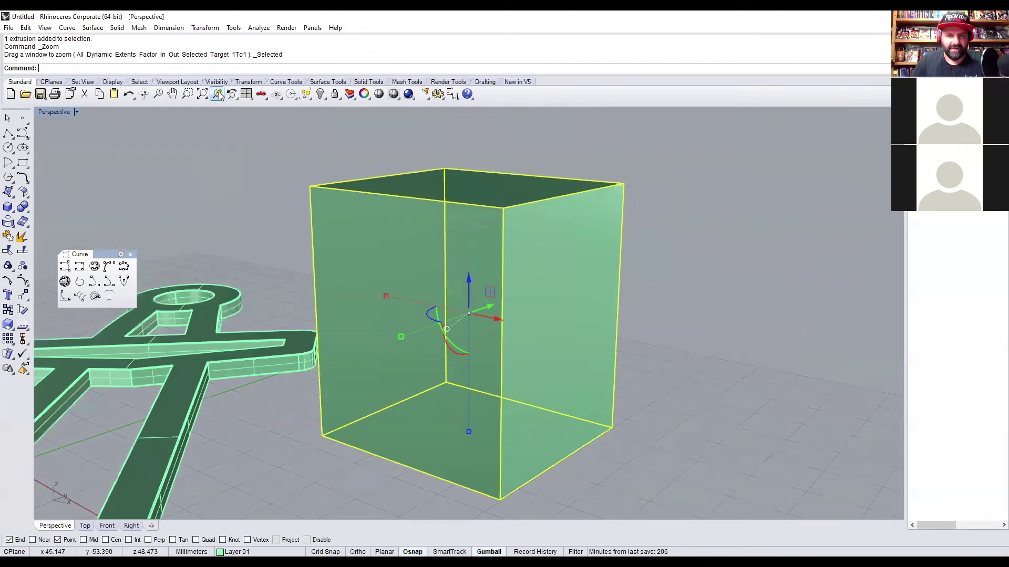
{"action": "right_click_drag", "start_coordinate": [578, 363], "coordinate": [777, 326]}
Frame the box past the blade tip again, followed by the sword, using Zoom Selected on each.
{"action": "left_click", "coordinate": [760, 244]}
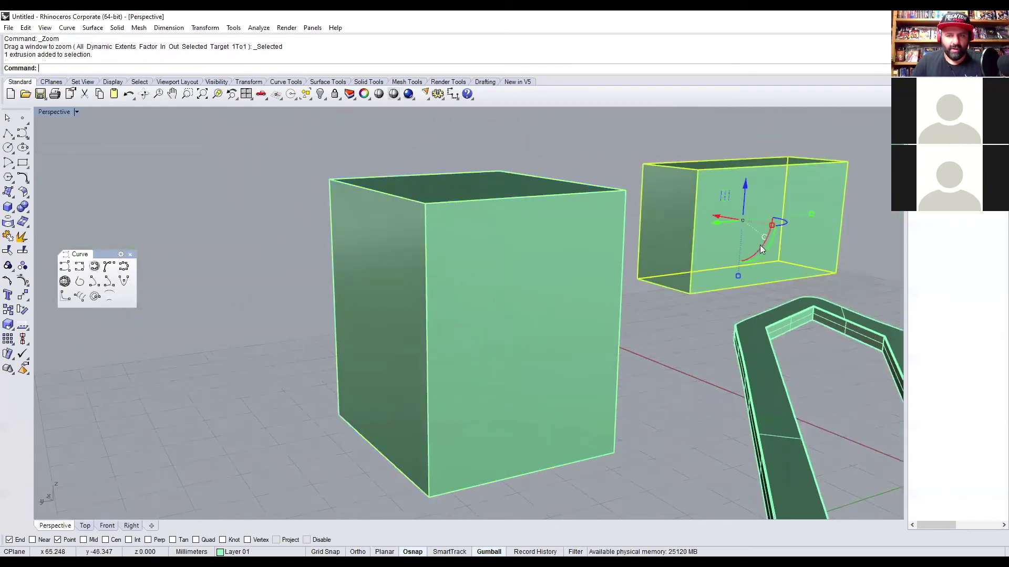
{"action": "middle_click", "coordinate": [729, 294]}
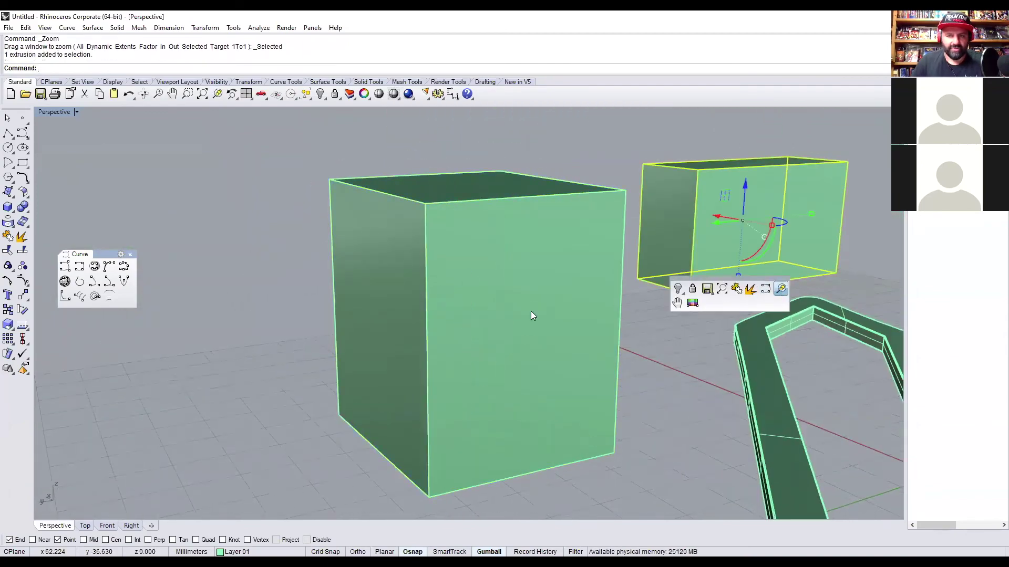
{"action": "left_click", "coordinate": [781, 290]}
{"action": "left_click", "coordinate": [787, 308]}
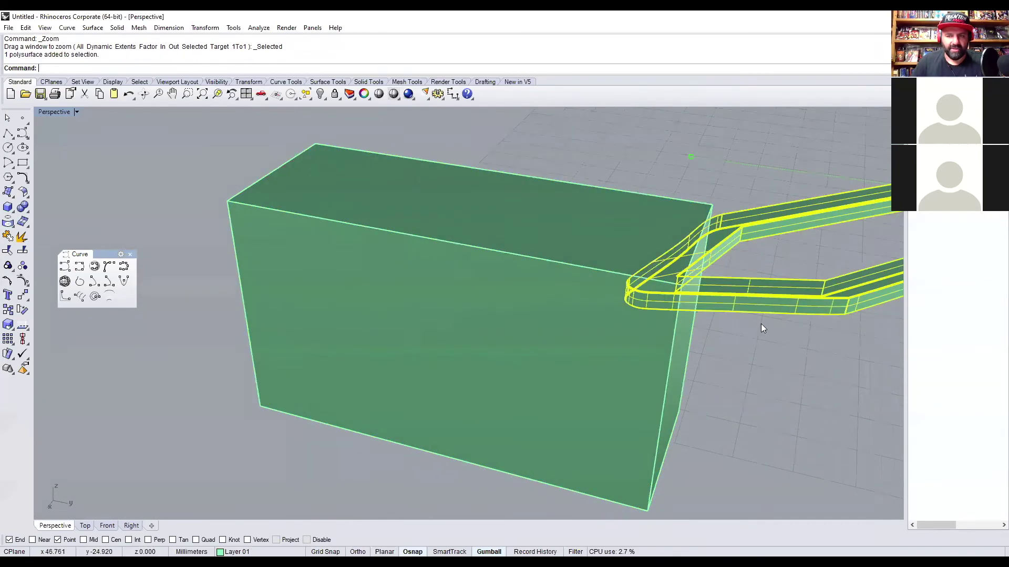
{"action": "middle_click", "coordinate": [761, 323]}
{"action": "left_click", "coordinate": [812, 320]}
Select the tall box beside the grip and frame it with Zoom Selected.
{"action": "right_click_drag", "start_coordinate": [602, 366], "coordinate": [460, 284]}
{"action": "scroll", "coordinate": [461, 408], "scroll_direction": "up", "scroll_amount": 4}
{"action": "right_click_drag", "start_coordinate": [462, 409], "coordinate": [534, 397]}
{"action": "scroll", "coordinate": [357, 376], "scroll_direction": "up", "scroll_amount": 4}
{"action": "right_click_drag", "start_coordinate": [357, 376], "coordinate": [158, 304]}
{"action": "scroll", "coordinate": [157, 304], "scroll_direction": "up", "scroll_amount": 5}
{"action": "left_click", "coordinate": [351, 320]}
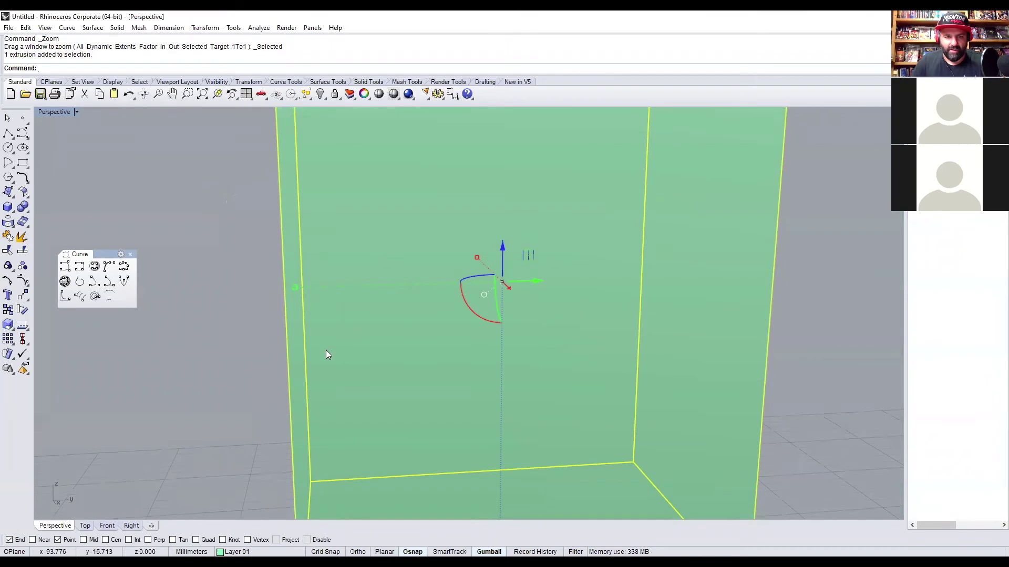
{"action": "middle_click", "coordinate": [326, 350]}
{"action": "left_click", "coordinate": [378, 345]}
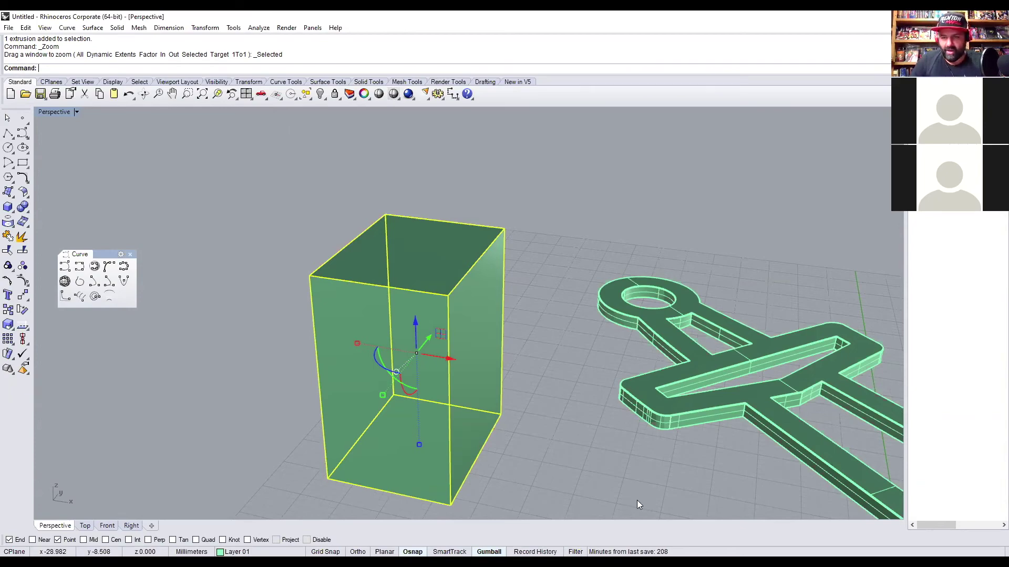
Select the sword, frame it with Zoom Selected, and inspect its crossguard and blade up close.
{"action": "left_click", "coordinate": [687, 357]}
{"action": "scroll", "coordinate": [684, 355], "scroll_direction": "up", "scroll_amount": 5}
{"action": "scroll", "coordinate": [695, 344], "scroll_direction": "up", "scroll_amount": 6}
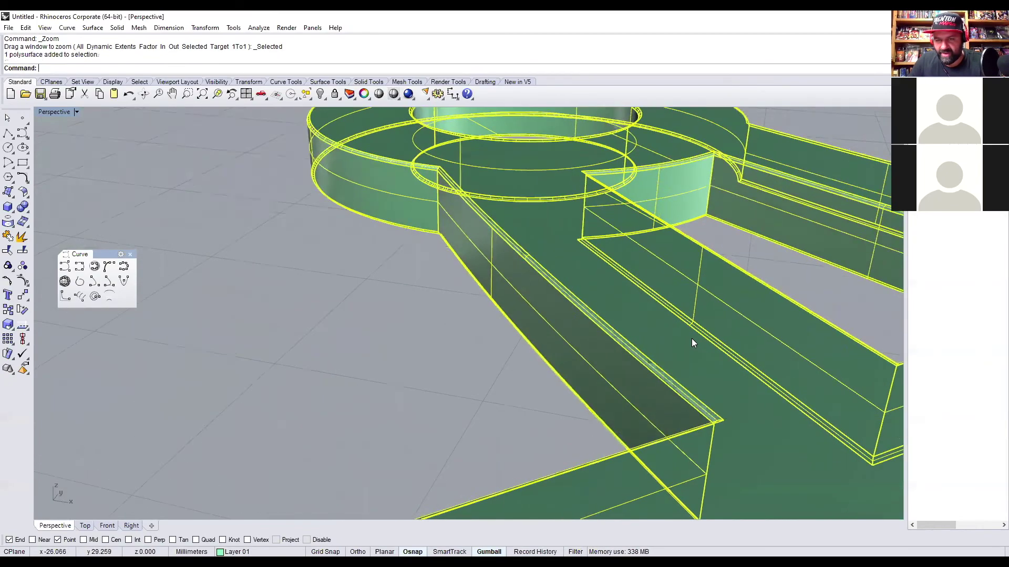
{"action": "right_click_drag", "start_coordinate": [619, 374], "coordinate": [579, 328]}
{"action": "middle_click", "coordinate": [579, 328]}
{"action": "left_click", "coordinate": [631, 323]}
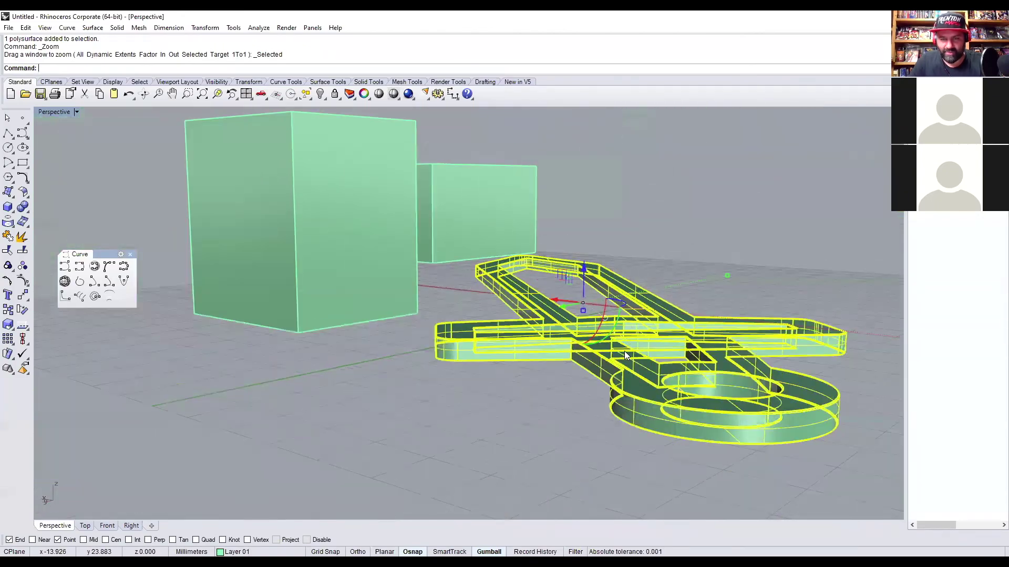
{"action": "right_click_drag", "start_coordinate": [624, 351], "coordinate": [400, 386]}
{"action": "scroll", "coordinate": [405, 336], "scroll_direction": "up", "scroll_amount": 5}
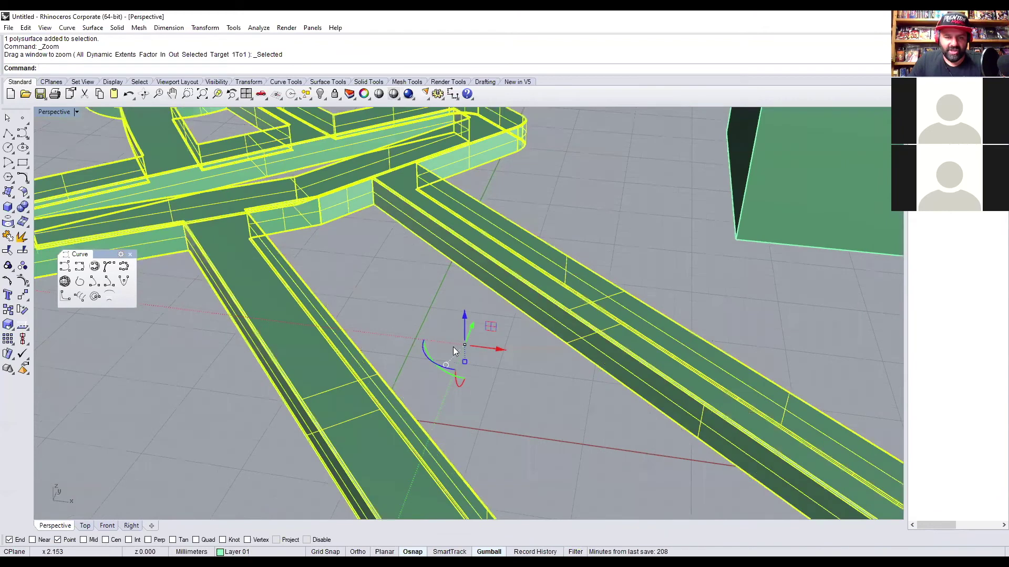
{"action": "scroll", "coordinate": [478, 344], "scroll_direction": "down", "scroll_amount": 5}
Select the three boxes and the sword one at a time, finishing with the box beside the grip selected.
{"action": "left_click", "coordinate": [581, 303]}
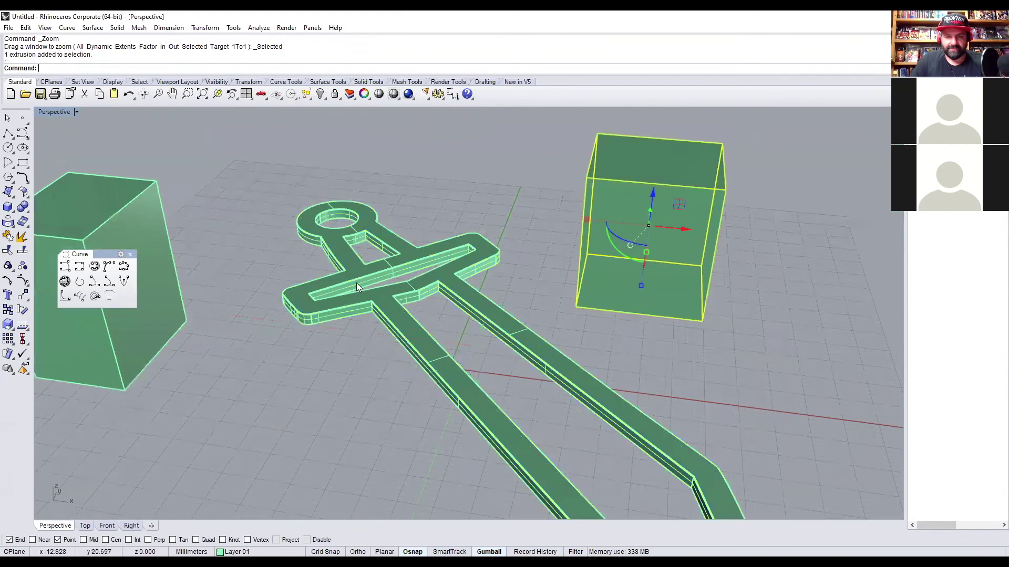
{"action": "left_click", "coordinate": [145, 269]}
{"action": "scroll", "coordinate": [318, 347], "scroll_direction": "down", "scroll_amount": 6}
{"action": "left_click", "coordinate": [665, 364]}
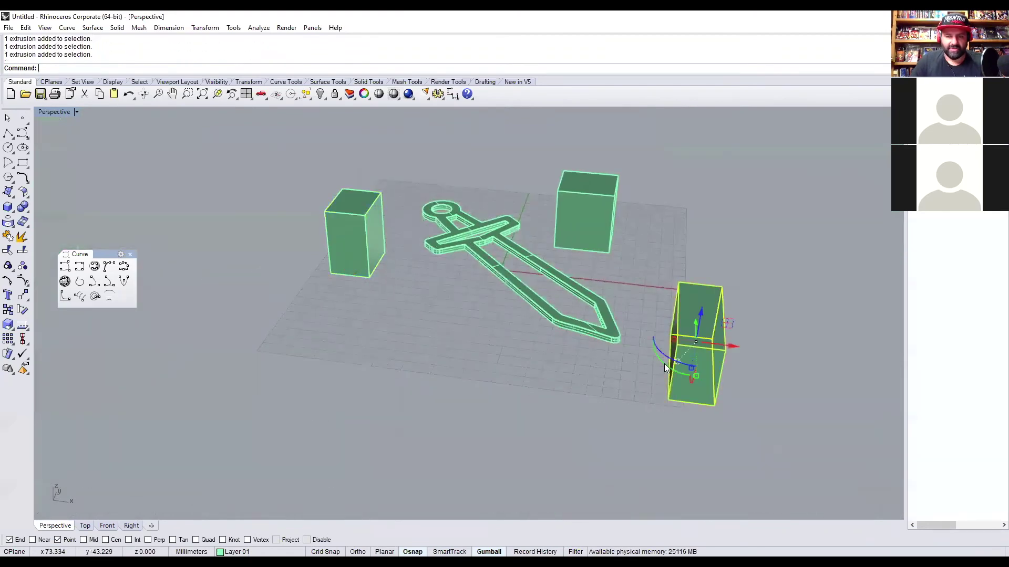
{"action": "left_click", "coordinate": [560, 218]}
{"action": "left_click", "coordinate": [362, 237]}
{"action": "left_click", "coordinate": [455, 248]}
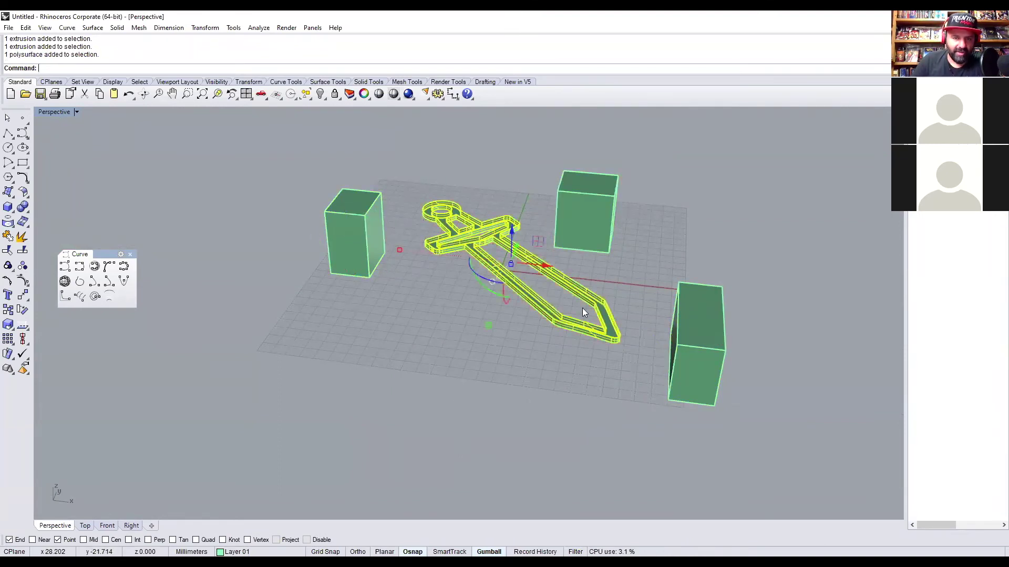
{"action": "left_click", "coordinate": [710, 327]}
{"action": "left_click", "coordinate": [574, 189]}
{"action": "left_click", "coordinate": [348, 239]}
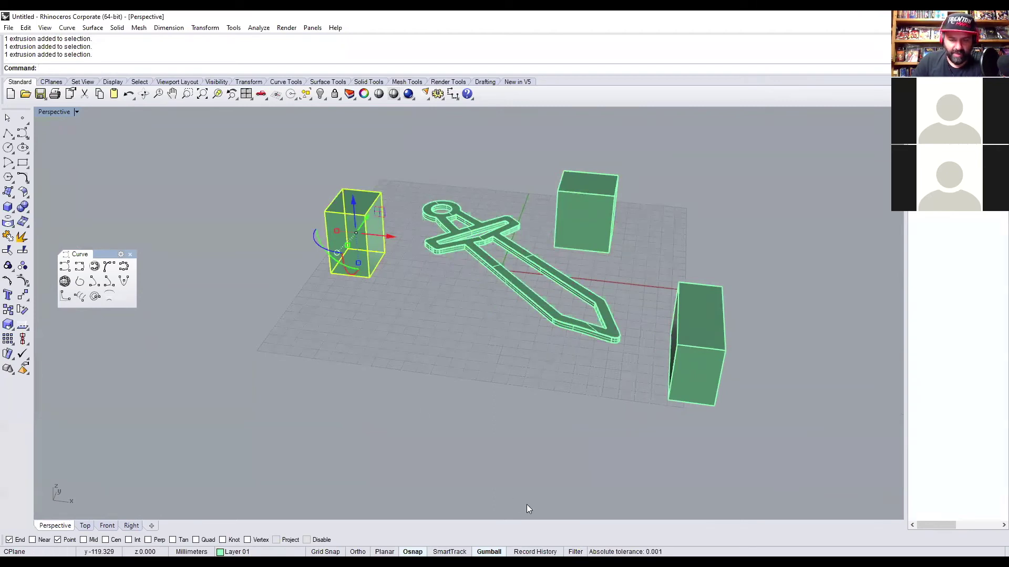
Switch the Gumball off and back on while the box beside the grip is selected.
{"action": "left_click", "coordinate": [490, 543]}
{"action": "left_click", "coordinate": [489, 544]}
{"action": "left_click", "coordinate": [490, 540]}
{"action": "left_click", "coordinate": [490, 540]}
{"action": "left_click", "coordinate": [489, 540]}
{"action": "left_click", "coordinate": [488, 541]}
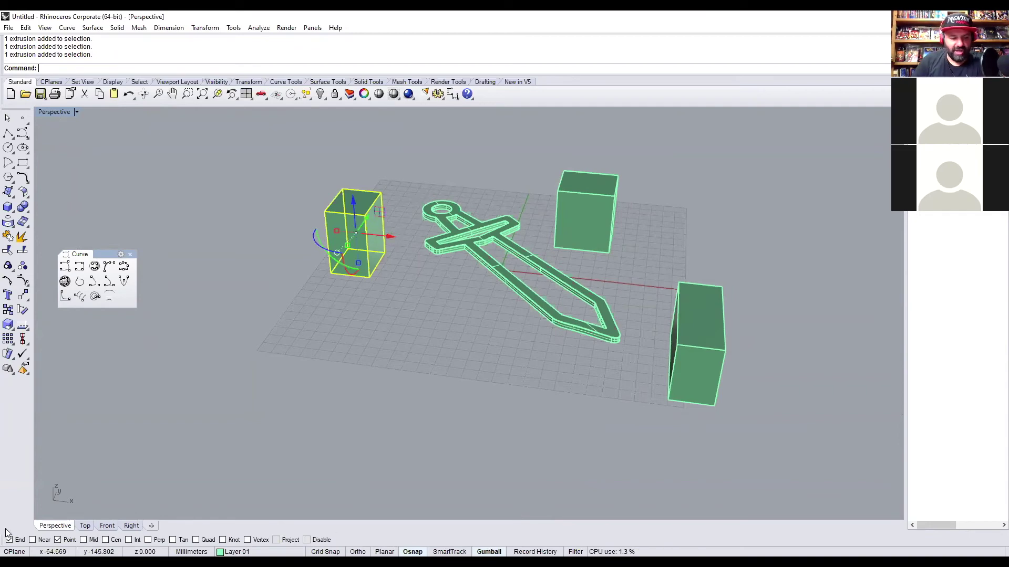
Disable all object snaps and enable them again.
{"action": "left_click", "coordinate": [412, 541]}
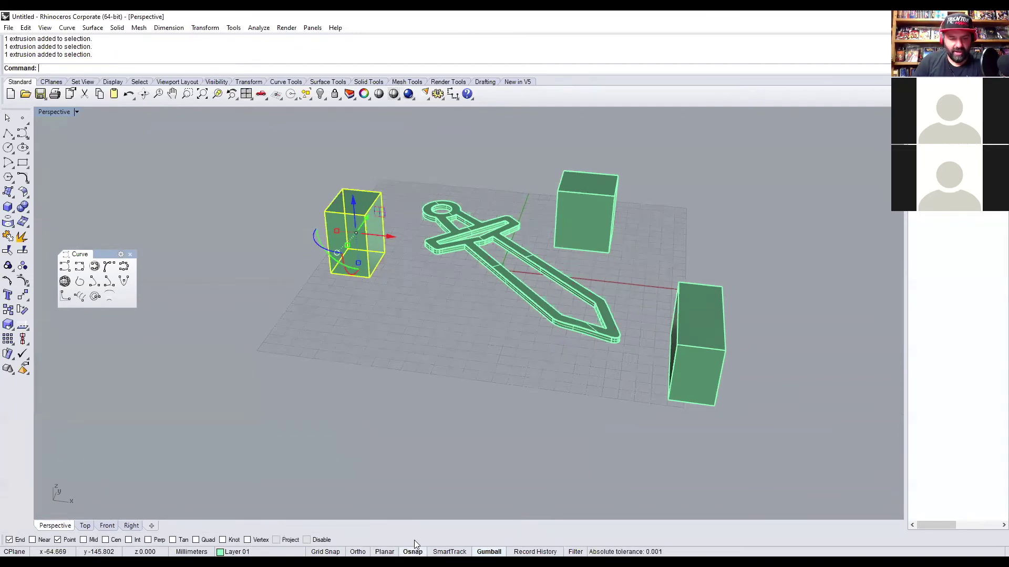
{"action": "left_click", "coordinate": [414, 541]}
{"action": "left_click", "coordinate": [414, 541]}
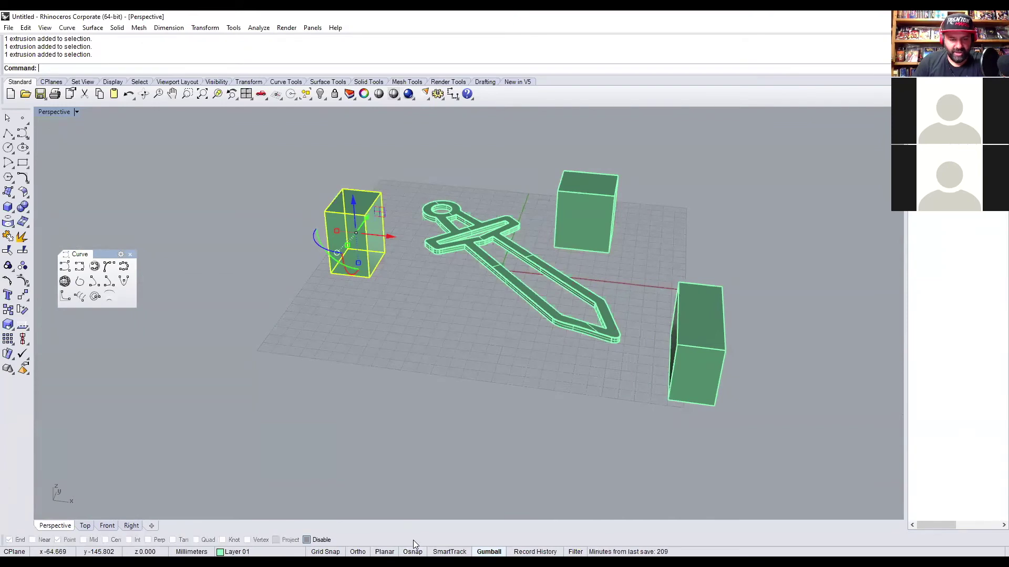
{"action": "left_click", "coordinate": [412, 541]}
{"action": "left_click", "coordinate": [413, 541]}
{"action": "left_click", "coordinate": [413, 541]}
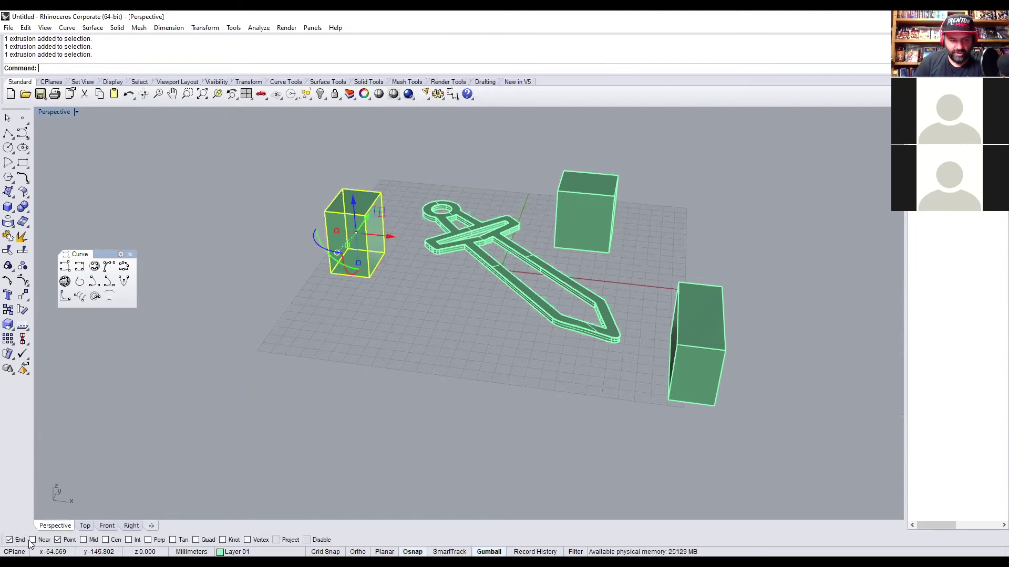
Try the End, Point and Mid object snaps in turn, leaving End as the only one enabled.
{"action": "left_click", "coordinate": [10, 541]}
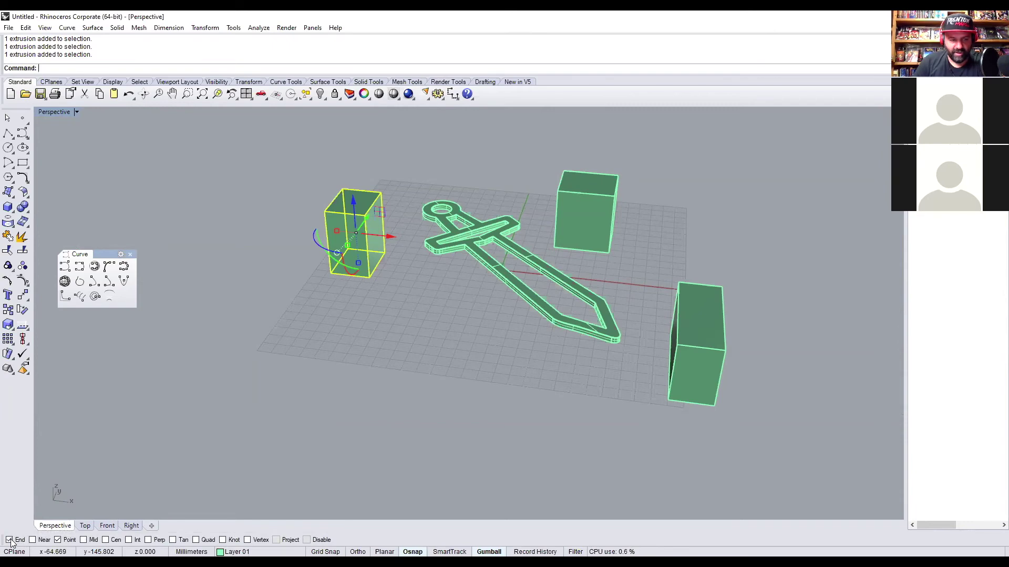
{"action": "left_click", "coordinate": [83, 541]}
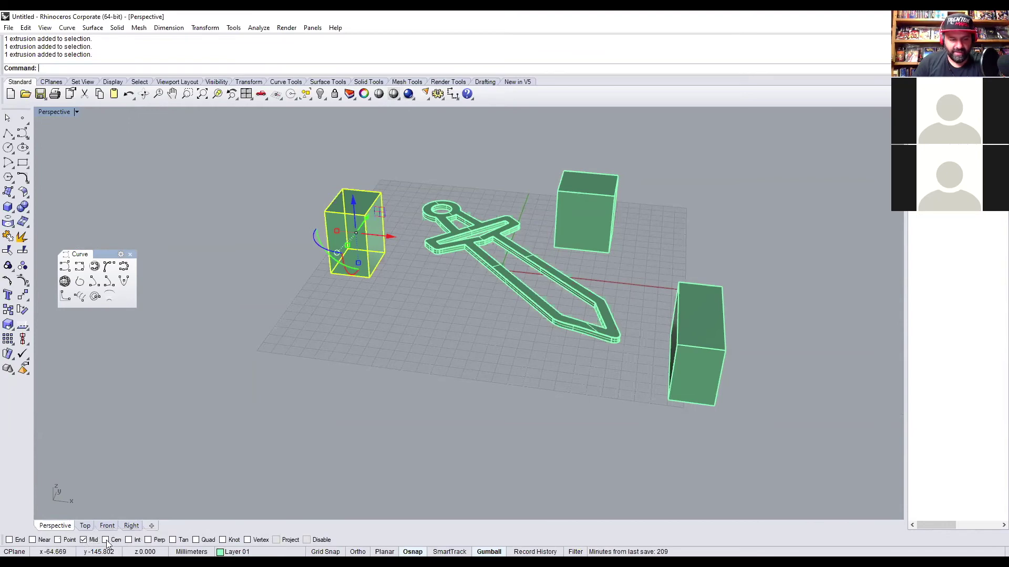
{"action": "left_click", "coordinate": [83, 540]}
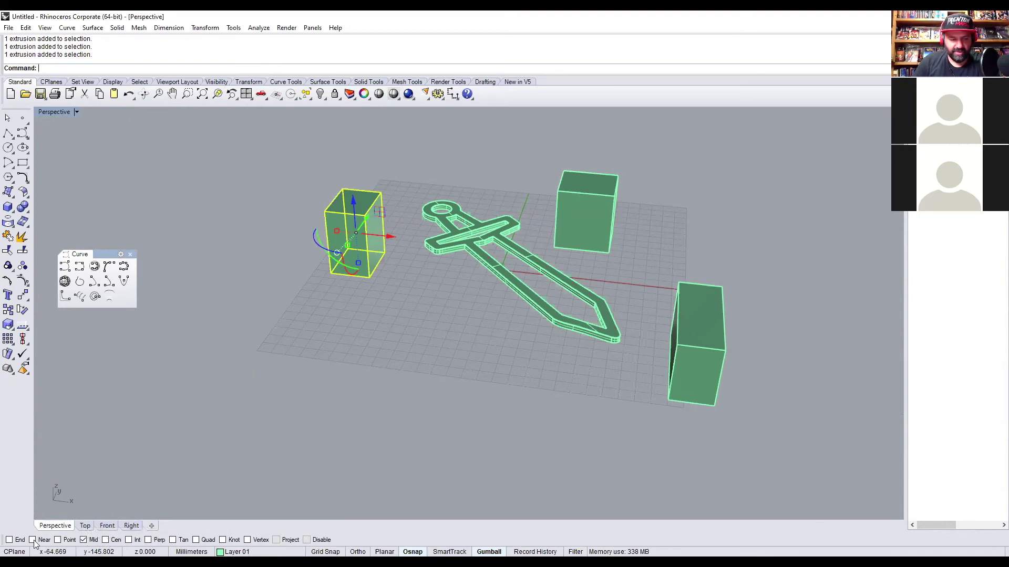
{"action": "left_click", "coordinate": [9, 540]}
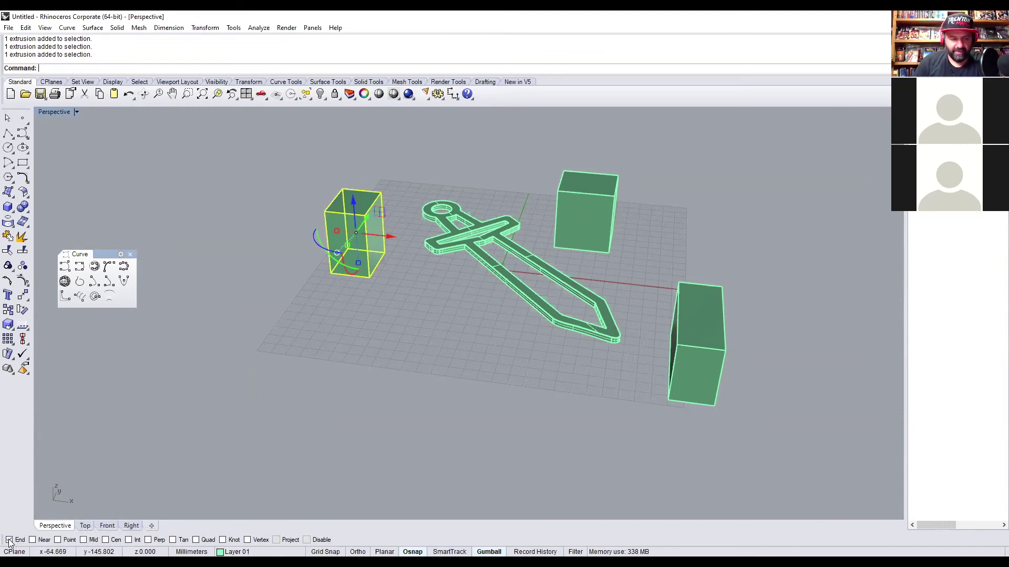
{"action": "left_click", "coordinate": [59, 540]}
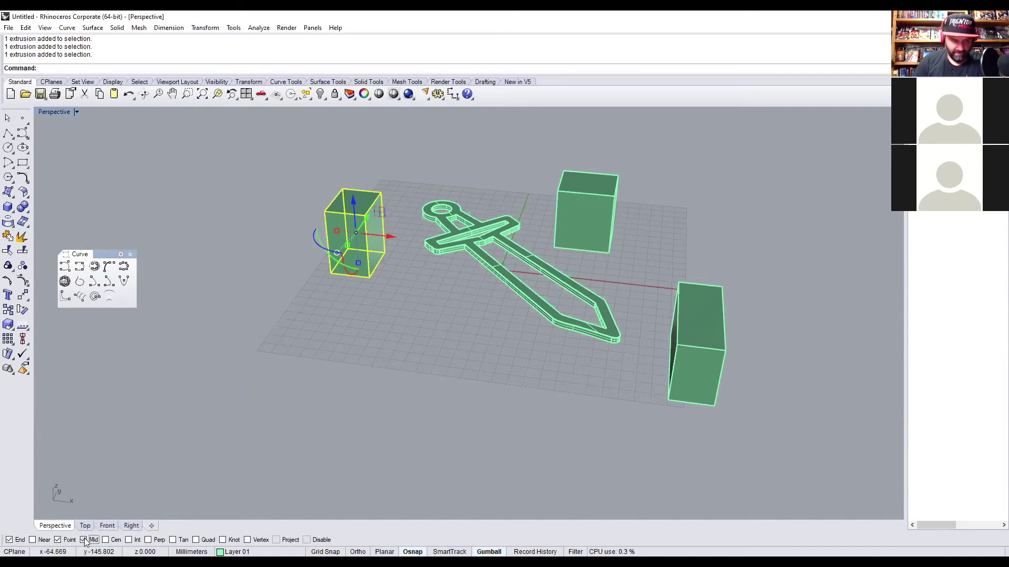
{"action": "left_click", "coordinate": [57, 541]}
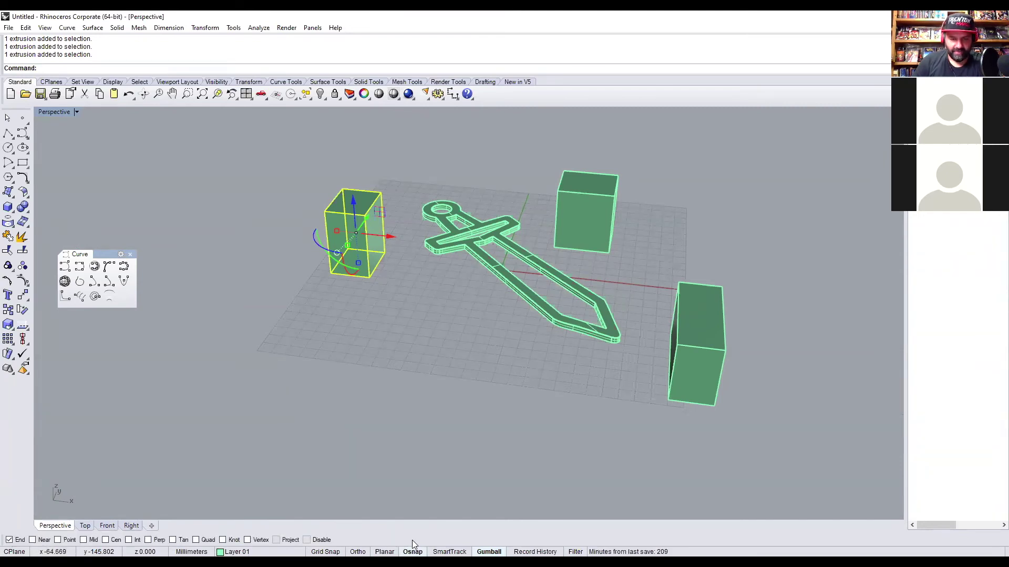
Turn object snapping off and back on with only the End snap set.
{"action": "left_click", "coordinate": [486, 541]}
{"action": "left_click", "coordinate": [486, 541]}
{"action": "left_click", "coordinate": [486, 541]}
{"action": "left_click", "coordinate": [484, 541]}
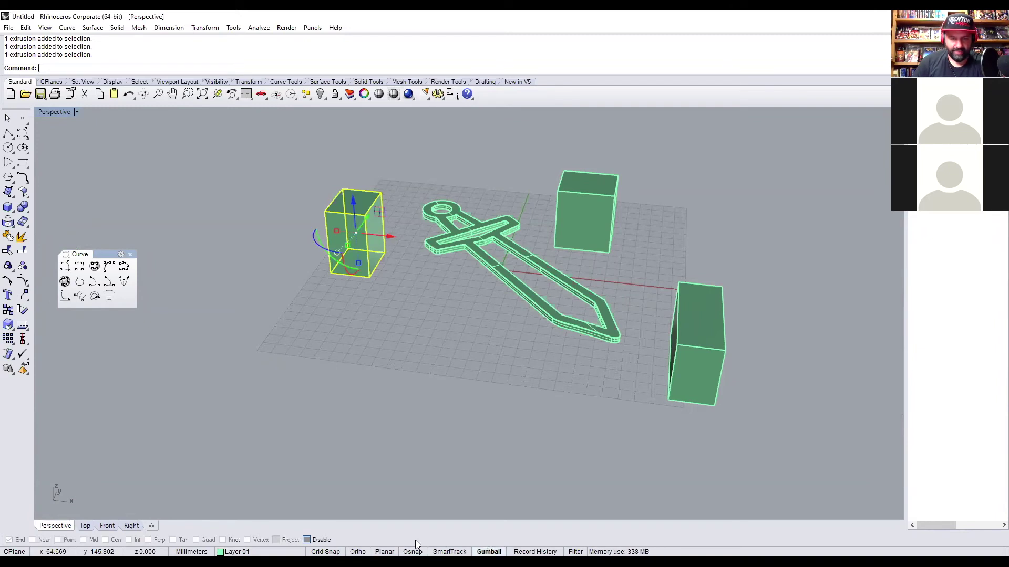
{"action": "left_click", "coordinate": [499, 541]}
{"action": "left_click", "coordinate": [496, 542]}
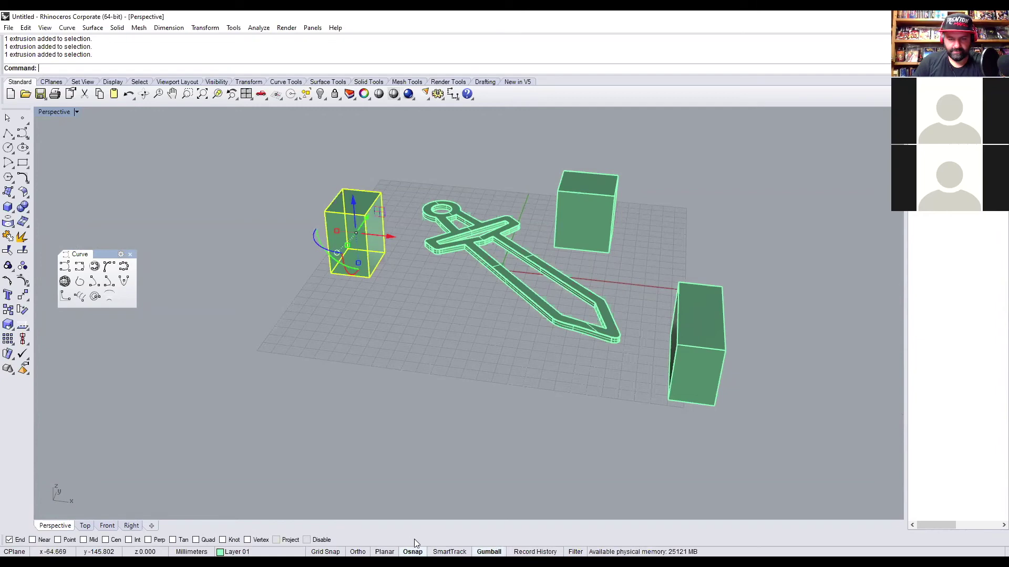
Draw a freehand solid sphere on the grid alongside the blade, next to the box beside the grip.
{"action": "right_click_drag", "start_coordinate": [388, 427], "coordinate": [490, 245]}
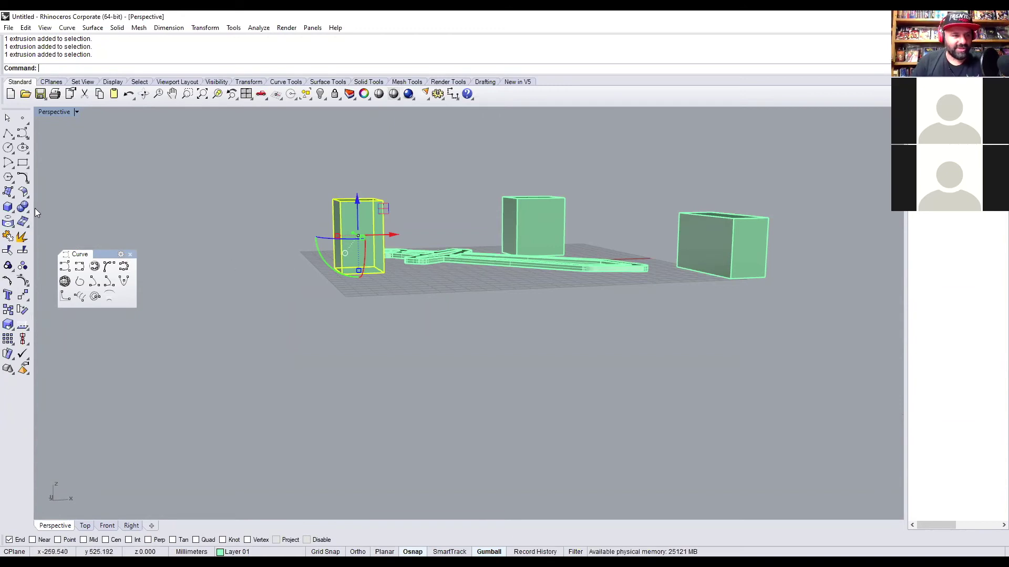
{"action": "left_click", "coordinate": [11, 209]}
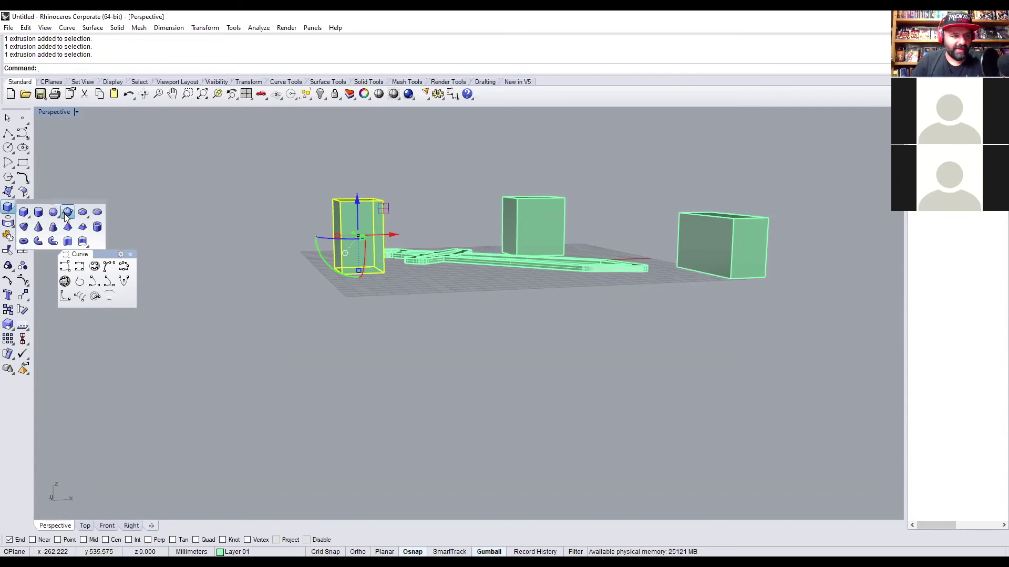
{"action": "left_click", "coordinate": [54, 212]}
{"action": "left_click", "coordinate": [460, 274]}
{"action": "left_click", "coordinate": [501, 293]}
{"action": "right_click_drag", "start_coordinate": [501, 293], "coordinate": [563, 318]}
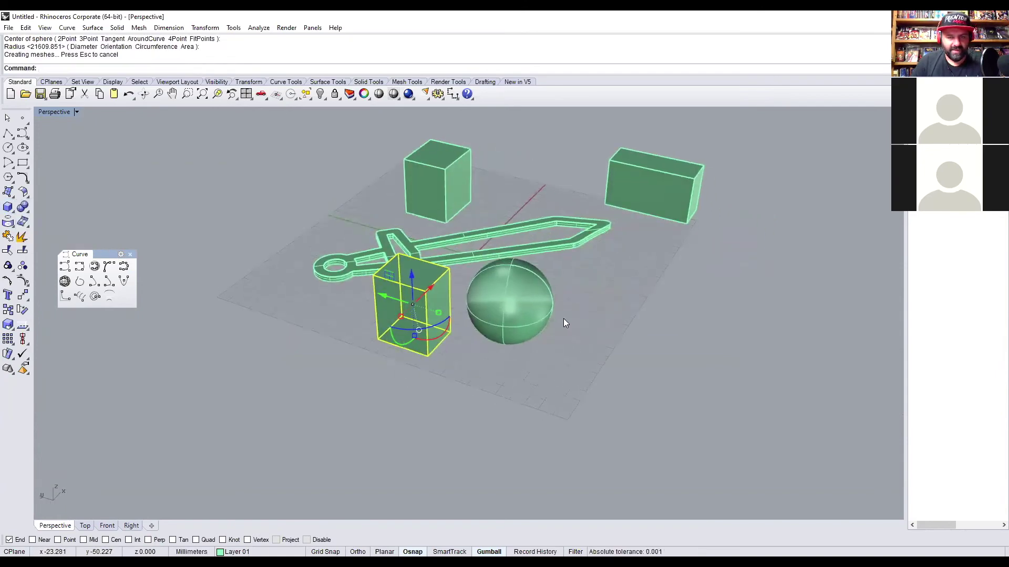
{"action": "scroll", "coordinate": [578, 331], "scroll_direction": "up", "scroll_amount": 6}
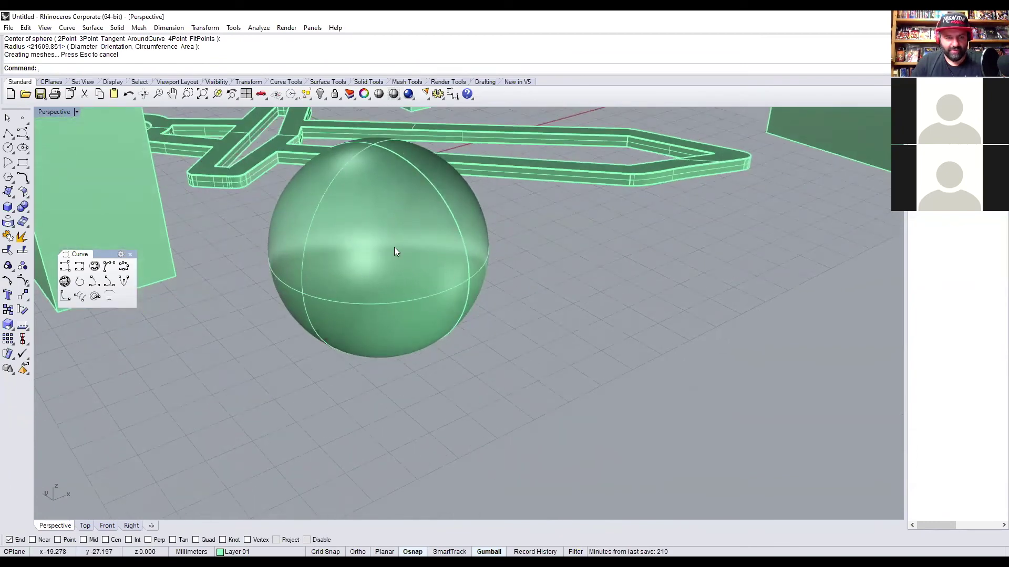
{"action": "left_click", "coordinate": [95, 267]}
{"action": "left_click", "coordinate": [363, 244]}
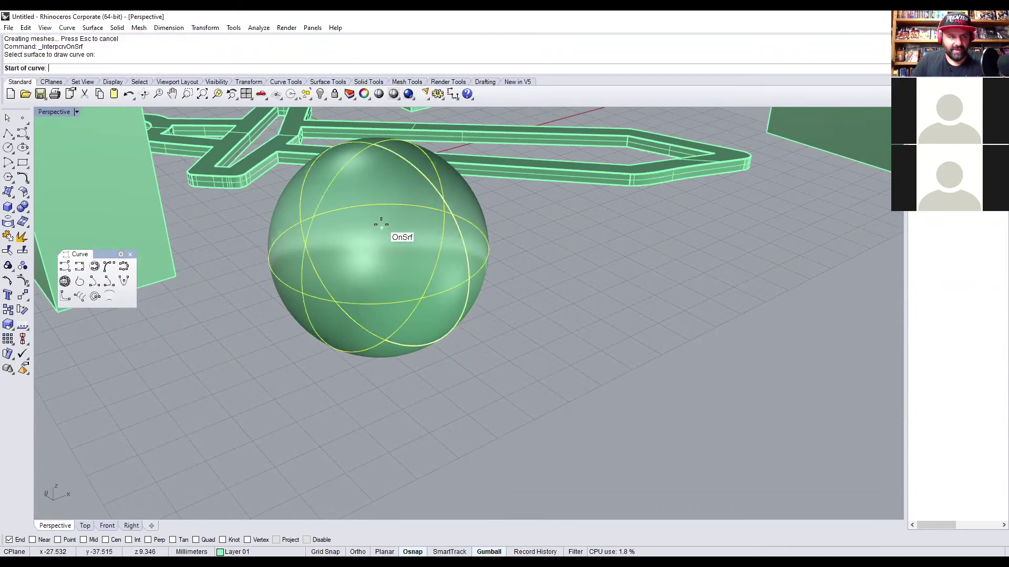
{"action": "left_click", "coordinate": [367, 199]}
{"action": "left_click", "coordinate": [364, 243]}
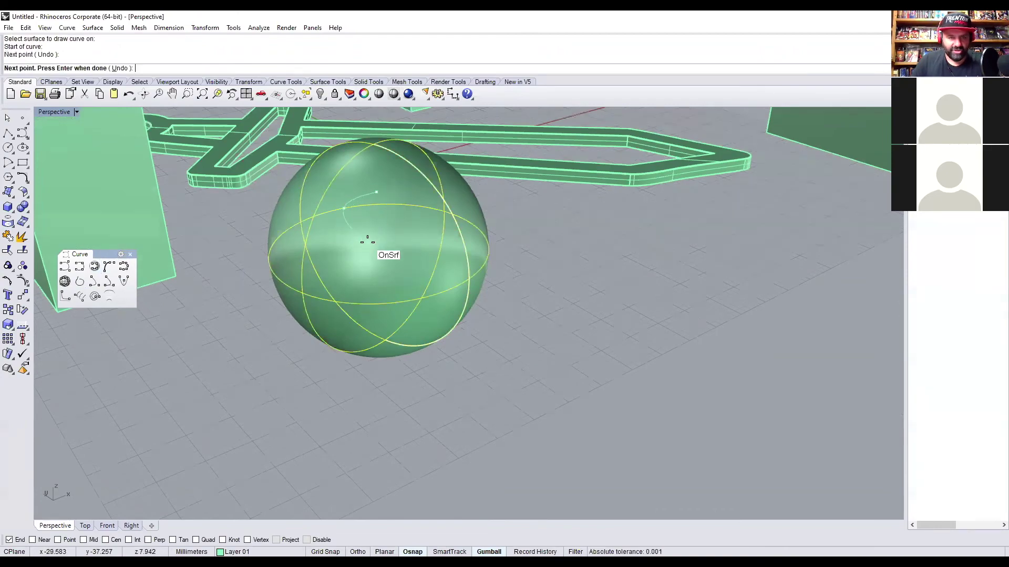
{"action": "scroll", "coordinate": [365, 242], "scroll_direction": "up", "scroll_amount": 5}
{"action": "scroll", "coordinate": [383, 258], "scroll_direction": "down", "scroll_amount": 5}
{"action": "right_click", "coordinate": [412, 276]}
Move the sphere to Layer 02.
{"action": "left_click", "coordinate": [412, 276]}
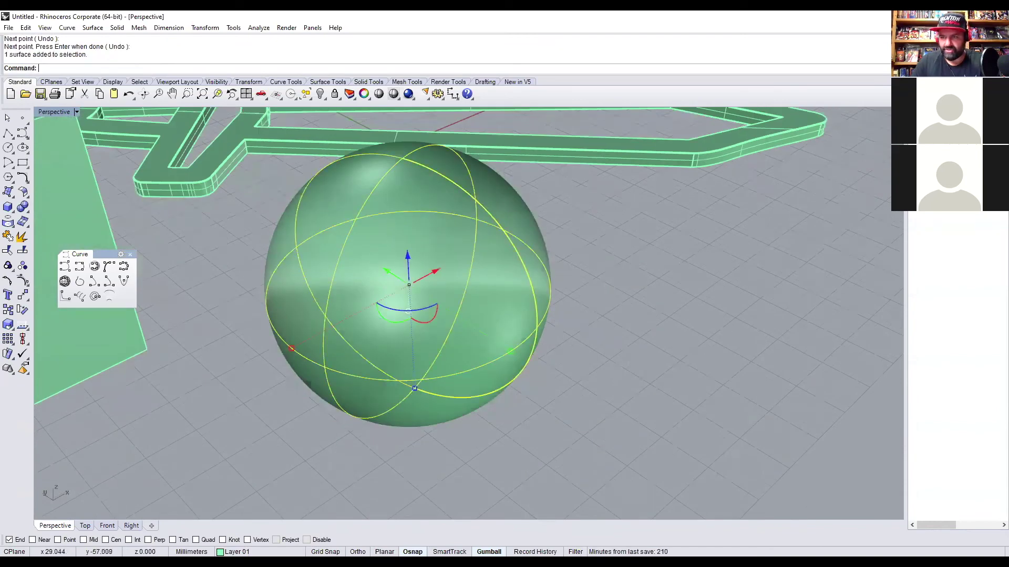
{"action": "right_click", "coordinate": [896, 169]}
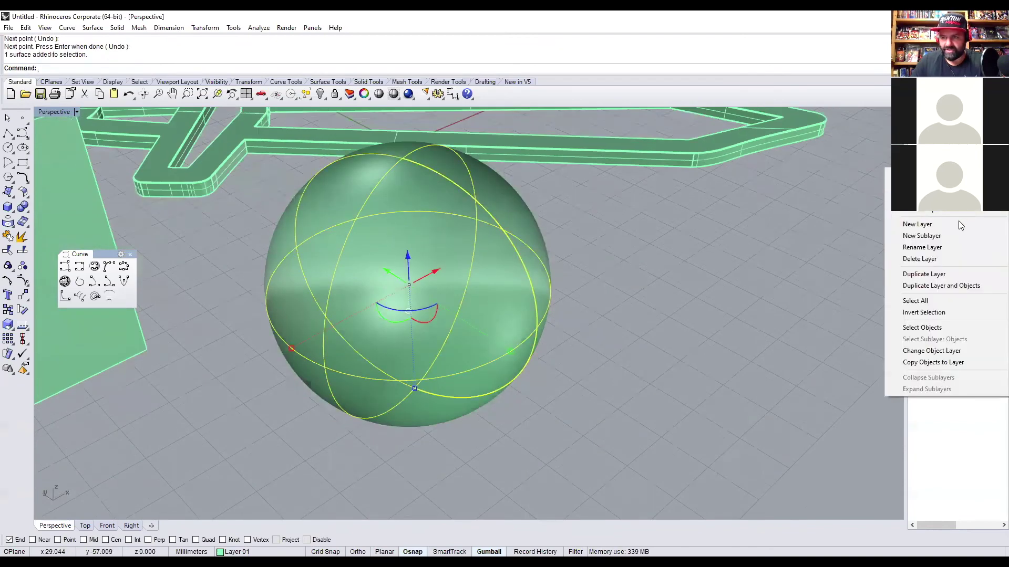
{"action": "left_click", "coordinate": [931, 351]}
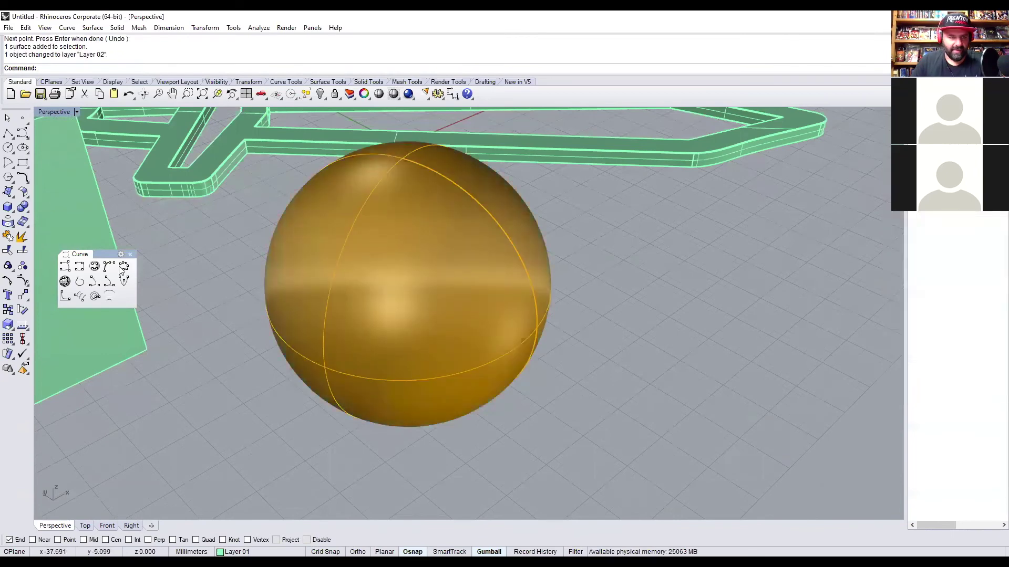
Draw a closed, wavy, continent-like interpolated curve on the sphere's surface with freehand points, ending at its start point.
{"action": "left_click", "coordinate": [92, 267]}
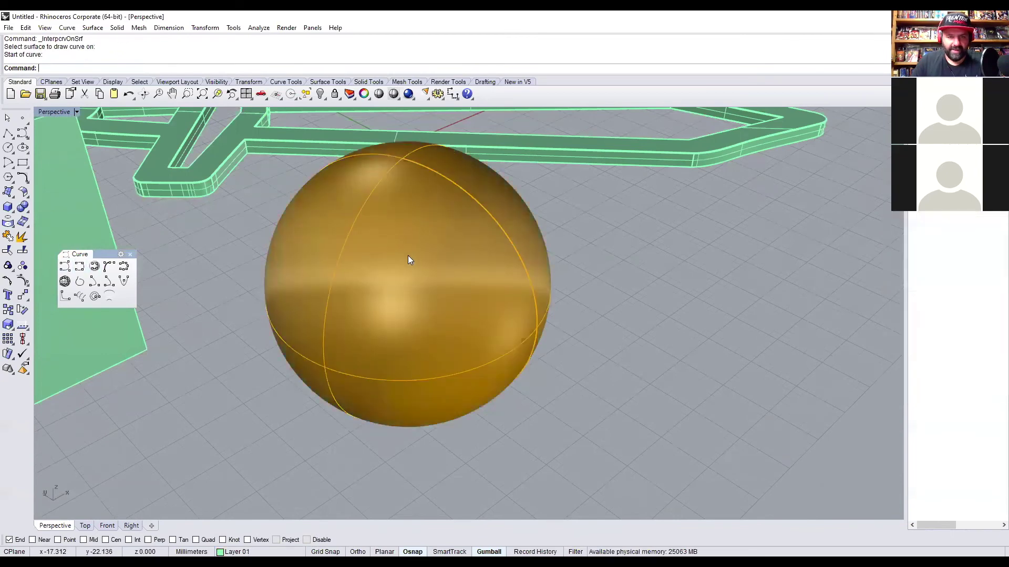
{"action": "left_click", "coordinate": [401, 225]}
{"action": "left_click", "coordinate": [401, 211]}
{"action": "left_click", "coordinate": [353, 236]}
{"action": "scroll", "coordinate": [377, 261], "scroll_direction": "up", "scroll_amount": 5}
{"action": "scroll", "coordinate": [377, 261], "scroll_direction": "down", "scroll_amount": 5}
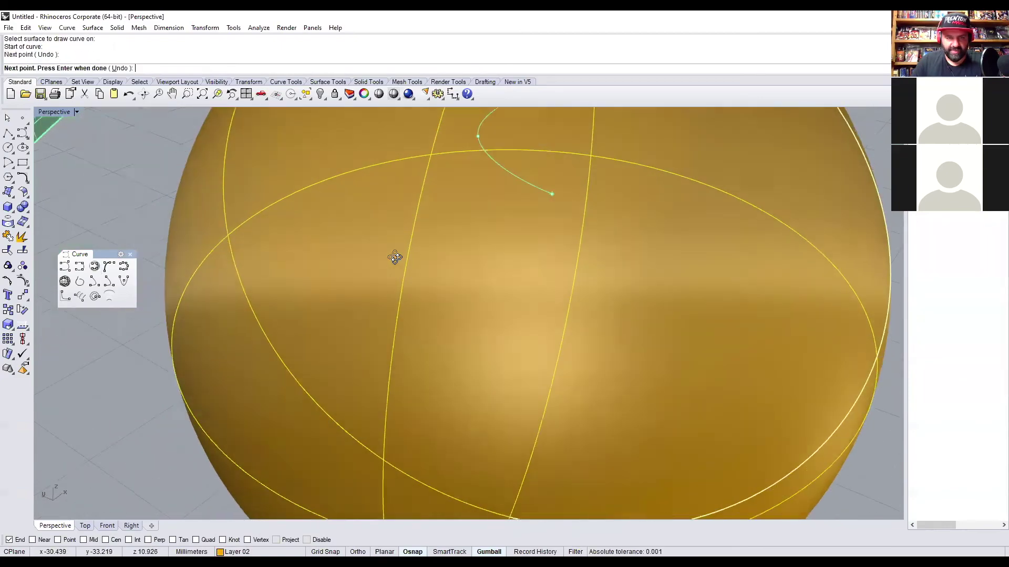
{"action": "scroll", "coordinate": [412, 259], "scroll_direction": "down", "scroll_amount": 2}
{"action": "left_click", "coordinate": [466, 255]}
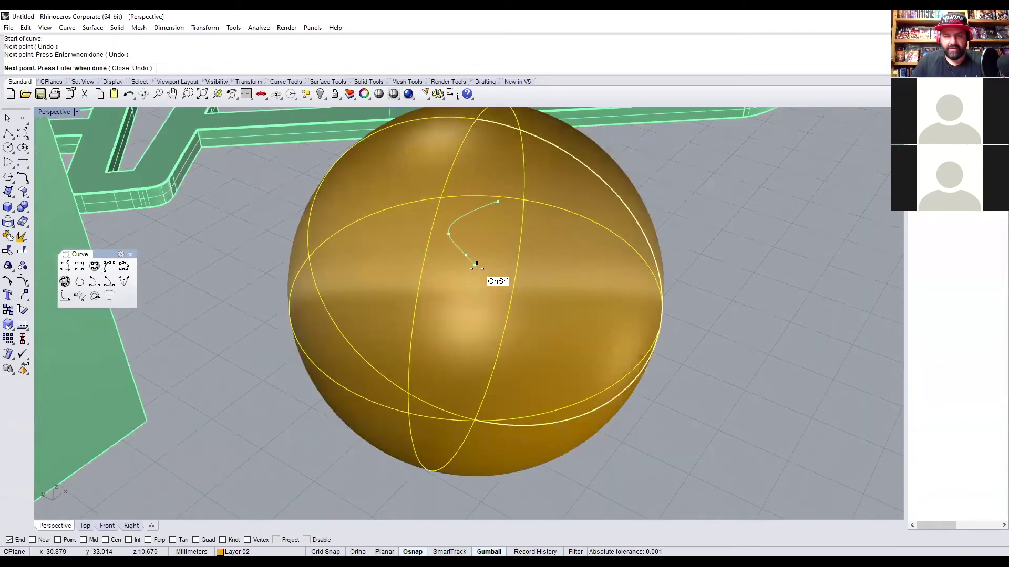
{"action": "left_click", "coordinate": [468, 288]}
{"action": "left_click", "coordinate": [437, 306]}
{"action": "left_click", "coordinate": [437, 332]}
{"action": "left_click", "coordinate": [486, 337]}
{"action": "left_click", "coordinate": [477, 378]}
{"action": "left_click", "coordinate": [494, 396]}
{"action": "right_click_drag", "start_coordinate": [591, 388], "coordinate": [457, 290]}
{"action": "left_click", "coordinate": [619, 293]}
{"action": "left_click", "coordinate": [638, 264]}
{"action": "right_click_drag", "start_coordinate": [638, 231], "coordinate": [534, 285]}
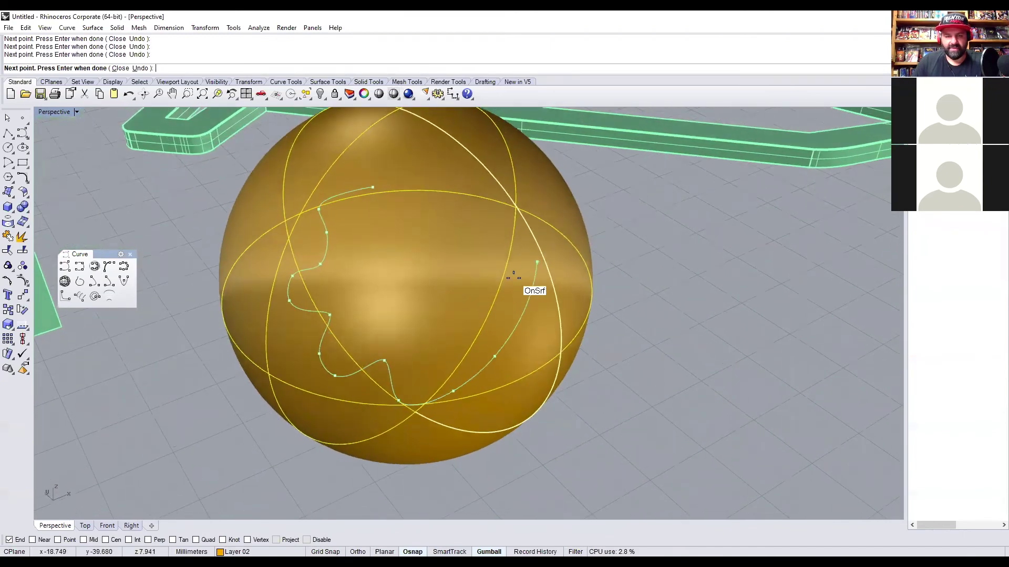
{"action": "left_click", "coordinate": [449, 314]}
{"action": "left_click", "coordinate": [400, 316]}
{"action": "left_click", "coordinate": [381, 282]}
{"action": "left_click", "coordinate": [375, 253]}
{"action": "left_click", "coordinate": [410, 228]}
{"action": "left_click", "coordinate": [454, 205]}
{"action": "left_click", "coordinate": [452, 176]}
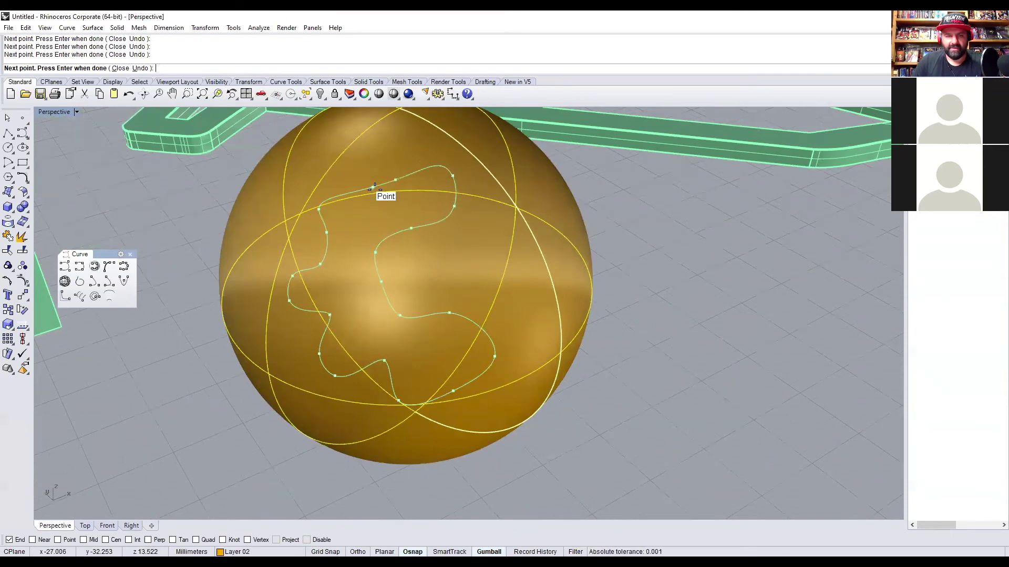
{"action": "right_click", "coordinate": [409, 216]}
{"action": "right_click_drag", "start_coordinate": [411, 254], "coordinate": [428, 342]}
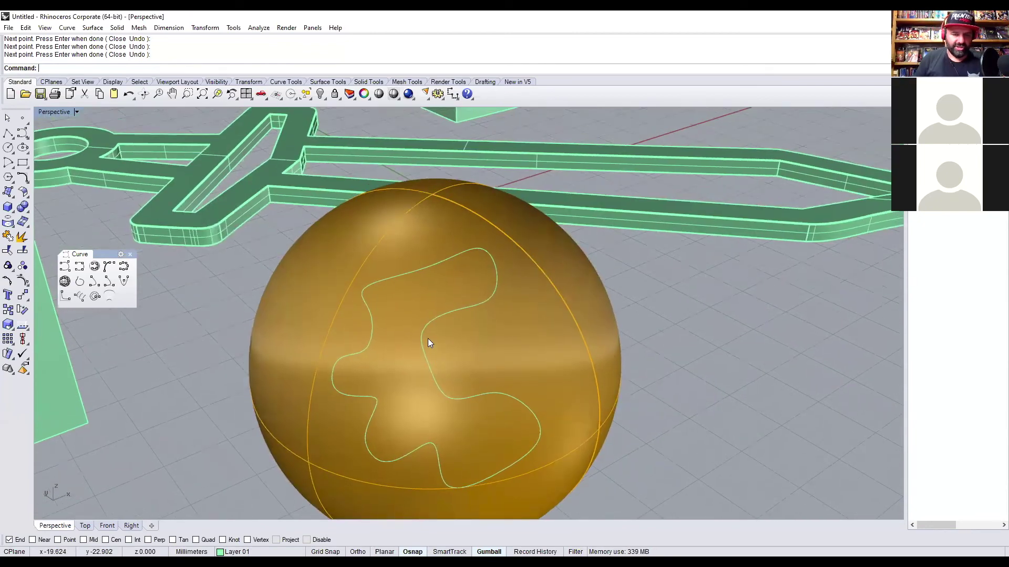
Split the sphere using the closed surface curve as the cutting object.
{"action": "left_click", "coordinate": [530, 362]}
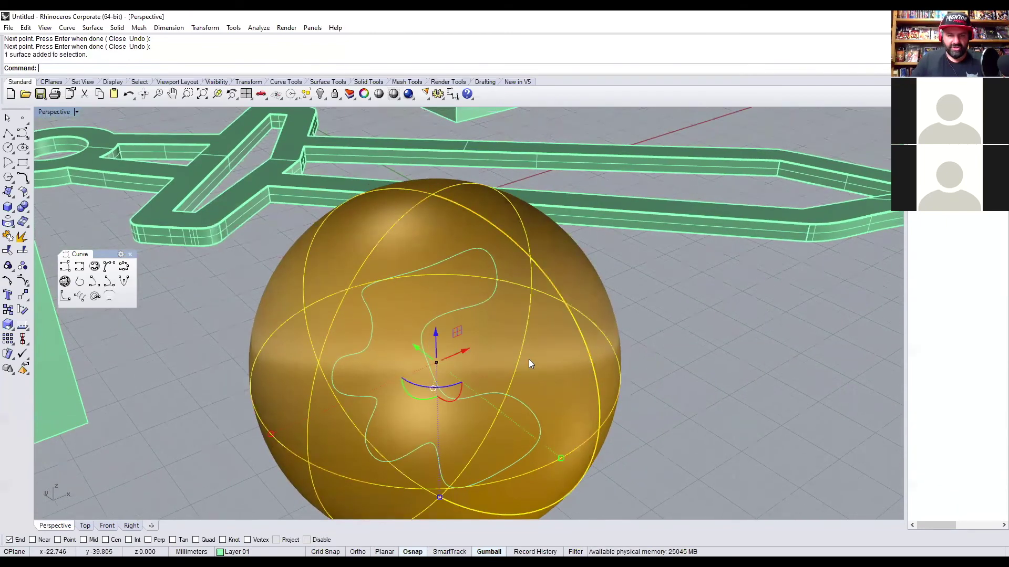
{"action": "right_click_drag", "start_coordinate": [528, 359], "coordinate": [570, 335]}
{"action": "right_click_drag", "start_coordinate": [602, 300], "coordinate": [560, 376]}
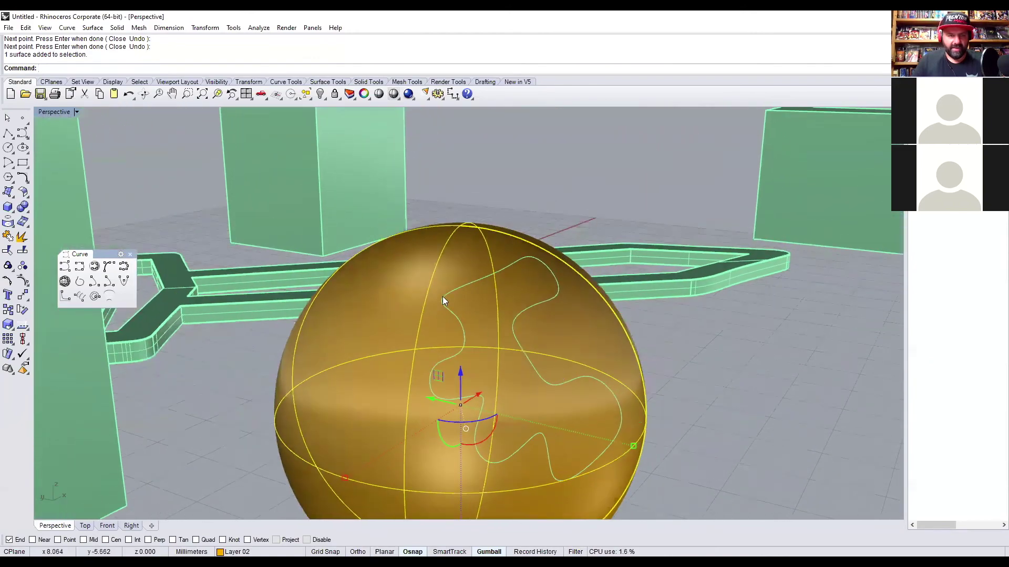
{"action": "left_click", "coordinate": [22, 251]}
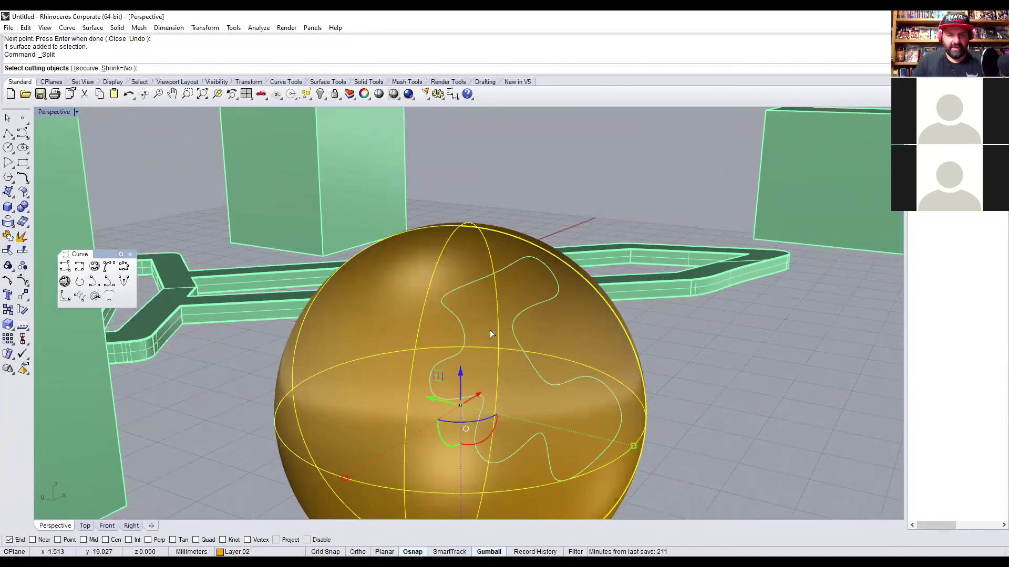
{"action": "left_click", "coordinate": [463, 332]}
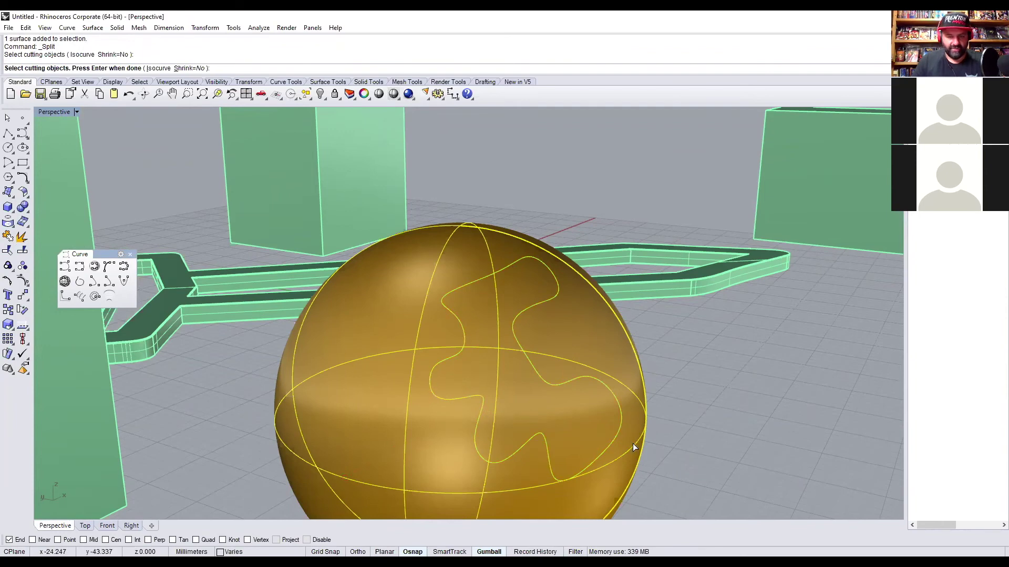
{"action": "key", "text": "Return"}
{"action": "left_click", "coordinate": [705, 345]}
Move the split-out patch away from the sphere with the Gumball, undo the move and clear the selection.
{"action": "left_click", "coordinate": [500, 357]}
{"action": "mouse_move", "coordinate": [718, 403]}
{"action": "right_mouse_down"}
{"action": "mouse_move", "coordinate": [663, 415]}
{"action": "mouse_move", "coordinate": [669, 400]}
{"action": "mouse_move", "coordinate": [724, 391]}
{"action": "right_mouse_up"}
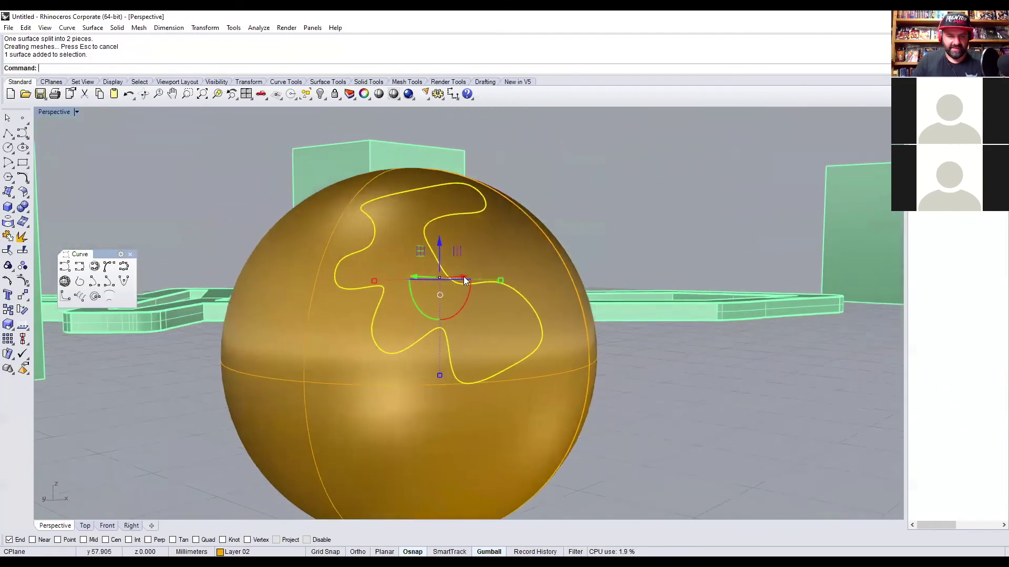
{"action": "left_click_drag", "start_coordinate": [460, 272], "coordinate": [619, 284]}
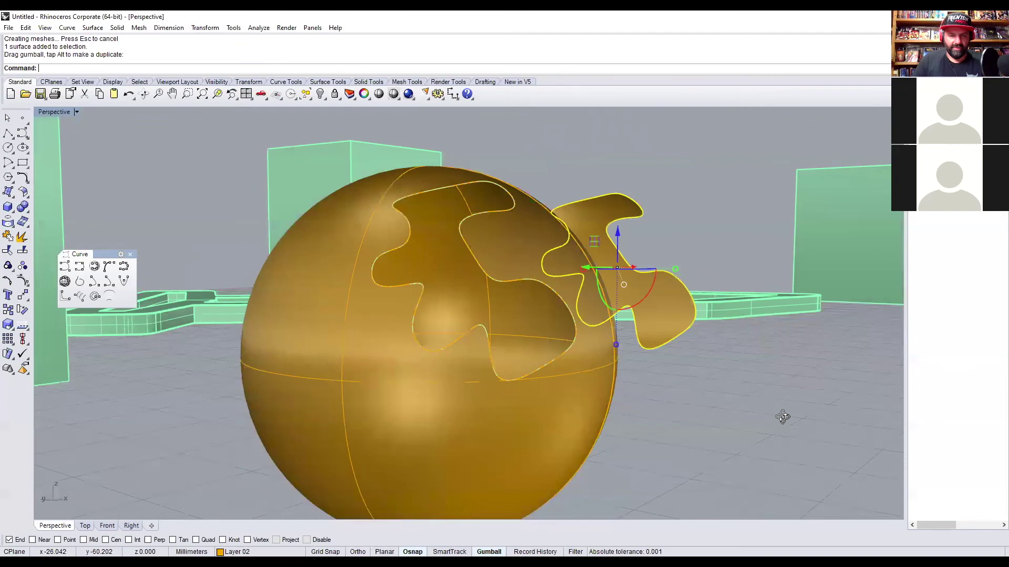
{"action": "right_click_drag", "start_coordinate": [824, 431], "coordinate": [669, 404]}
{"action": "key", "text": "ctrl+z"}
{"action": "scroll", "coordinate": [669, 406], "scroll_direction": "up", "scroll_amount": 4}
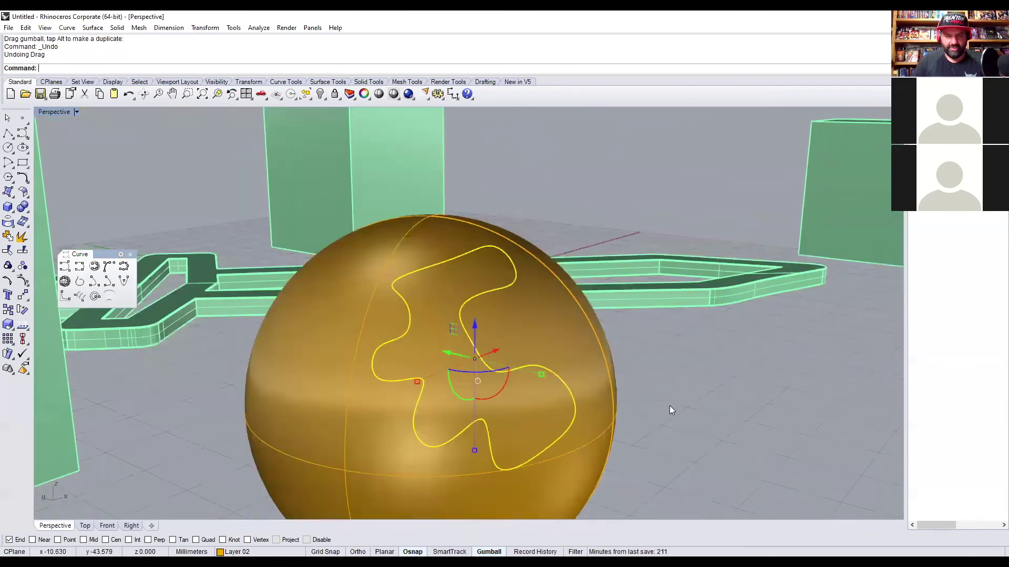
{"action": "scroll", "coordinate": [668, 405], "scroll_direction": "down", "scroll_amount": 4}
{"action": "key", "text": "Escape"}
Offset the split-out patch outward from the sphere by 0.2 mm with the Solid option set to Yes.
{"action": "right_click_drag", "start_coordinate": [613, 365], "coordinate": [450, 291]}
{"action": "scroll", "coordinate": [512, 290], "scroll_direction": "up", "scroll_amount": 3}
{"action": "left_click", "coordinate": [512, 293]}
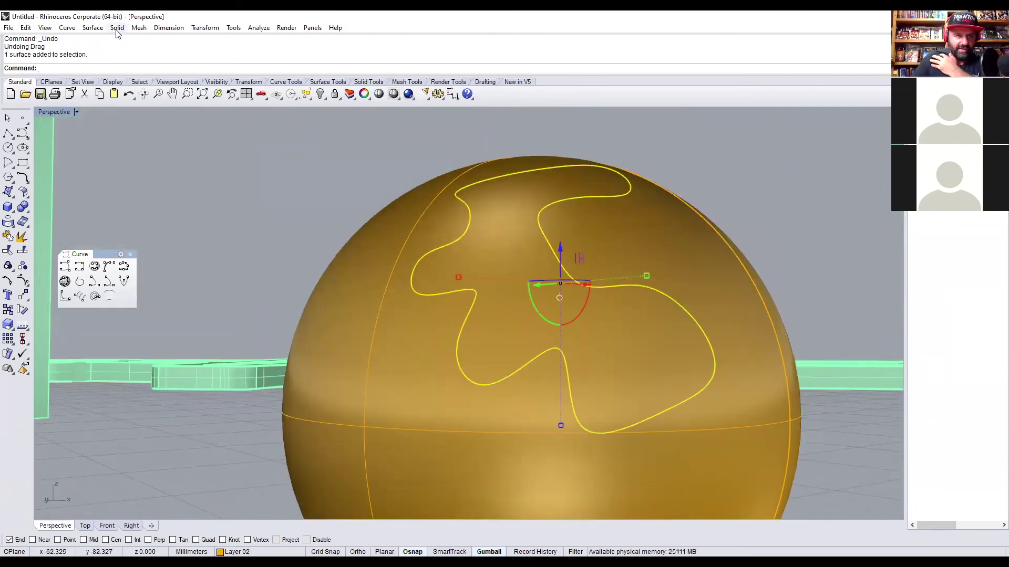
{"action": "left_click", "coordinate": [95, 29]}
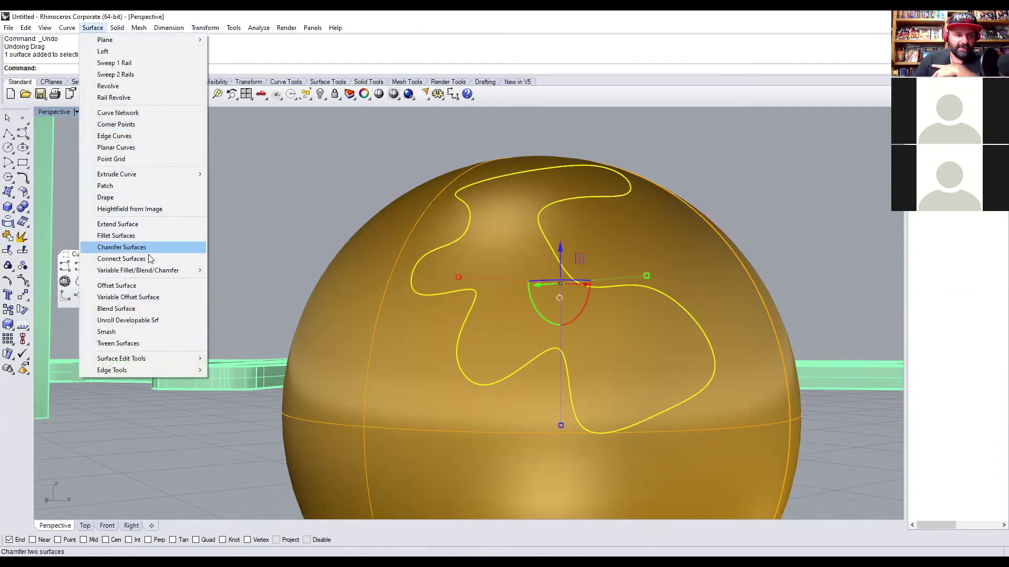
{"action": "left_click", "coordinate": [139, 285]}
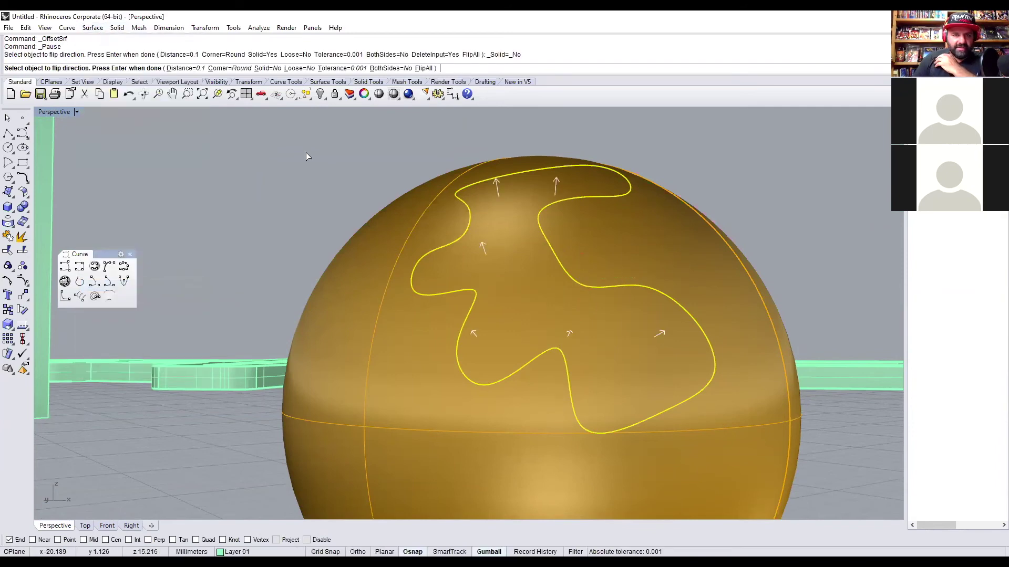
{"action": "left_click", "coordinate": [198, 69]}
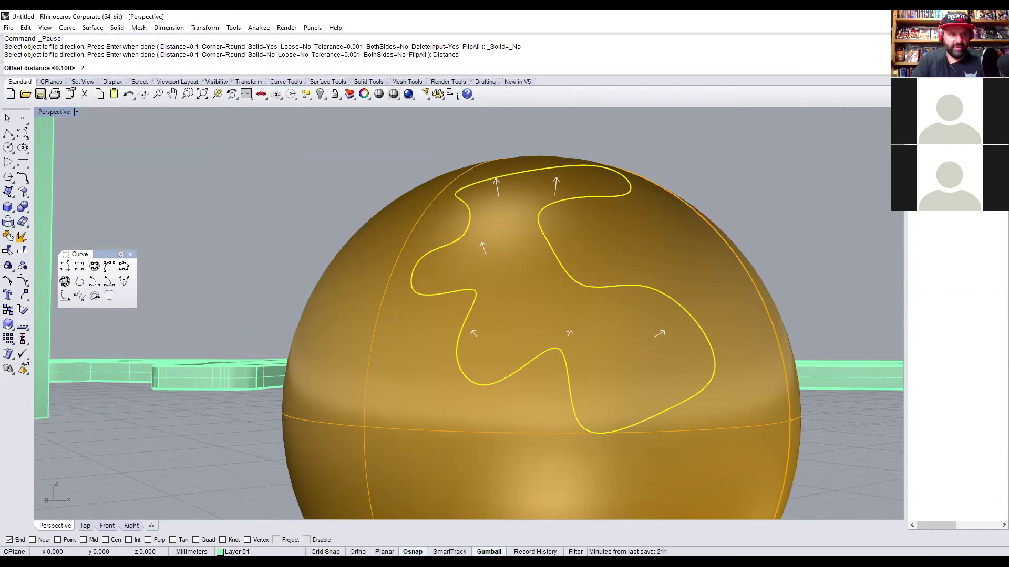
{"action": "type", "text": ".2"}
{"action": "key", "text": "Return"}
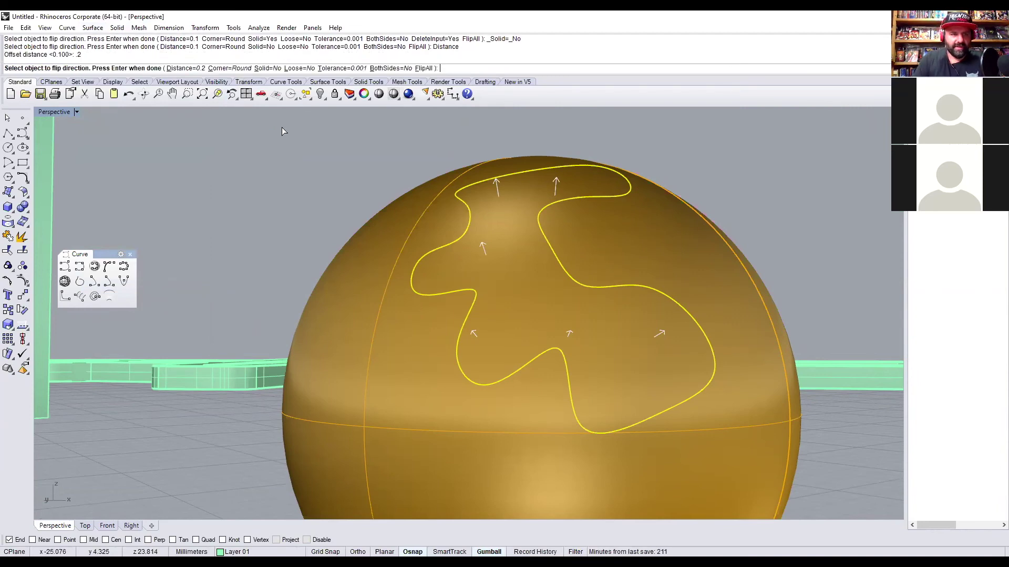
{"action": "left_click", "coordinate": [272, 69]}
{"action": "right_click_drag", "start_coordinate": [286, 207], "coordinate": [322, 218]}
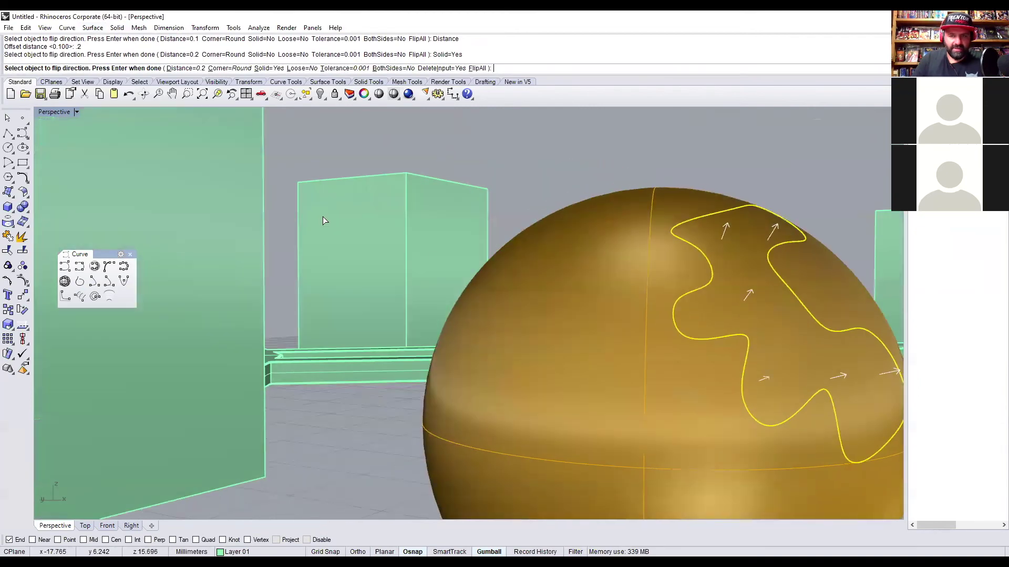
{"action": "key", "text": "Return"}
Examine the raised edge of the thickened patch and the whole sphere from several angles.
{"action": "right_click_drag", "start_coordinate": [646, 210], "coordinate": [583, 250]}
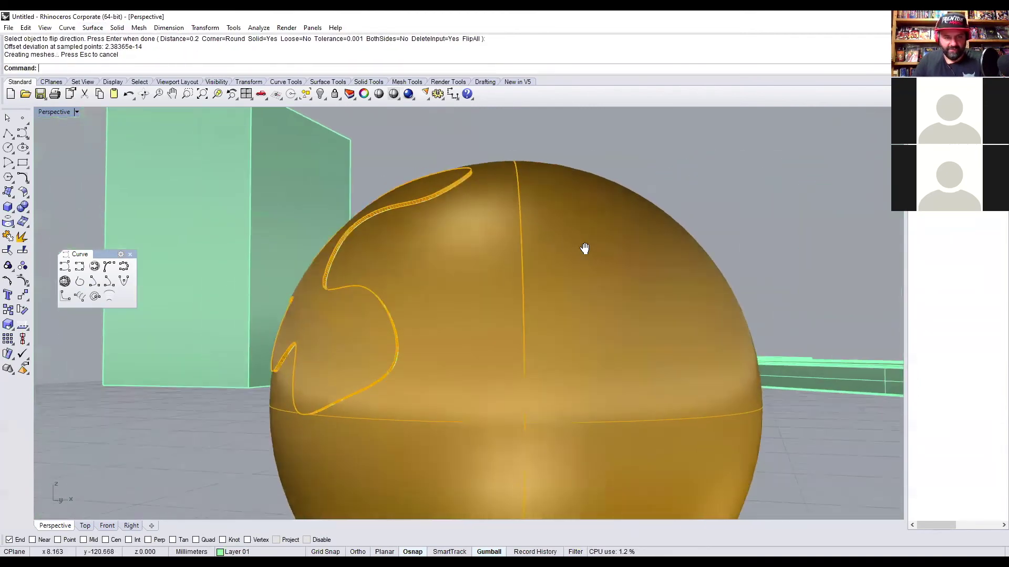
{"action": "scroll", "coordinate": [382, 264], "scroll_direction": "up", "scroll_amount": 5}
{"action": "scroll", "coordinate": [381, 263], "scroll_direction": "down", "scroll_amount": 5}
{"action": "right_click_drag", "start_coordinate": [385, 259], "coordinate": [317, 288]}
{"action": "scroll", "coordinate": [238, 252], "scroll_direction": "up", "scroll_amount": 5}
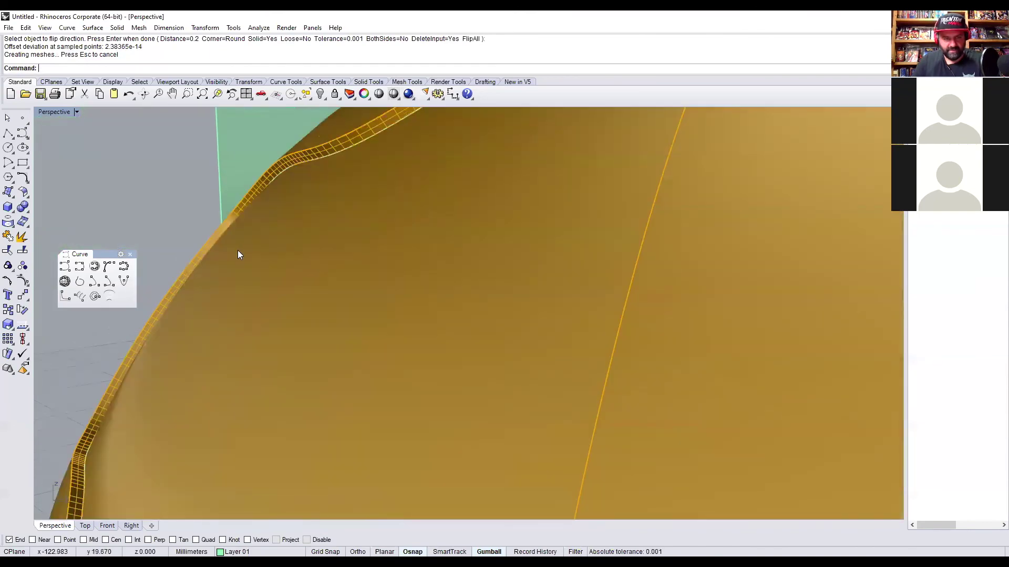
{"action": "scroll", "coordinate": [243, 211], "scroll_direction": "down", "scroll_amount": 8}
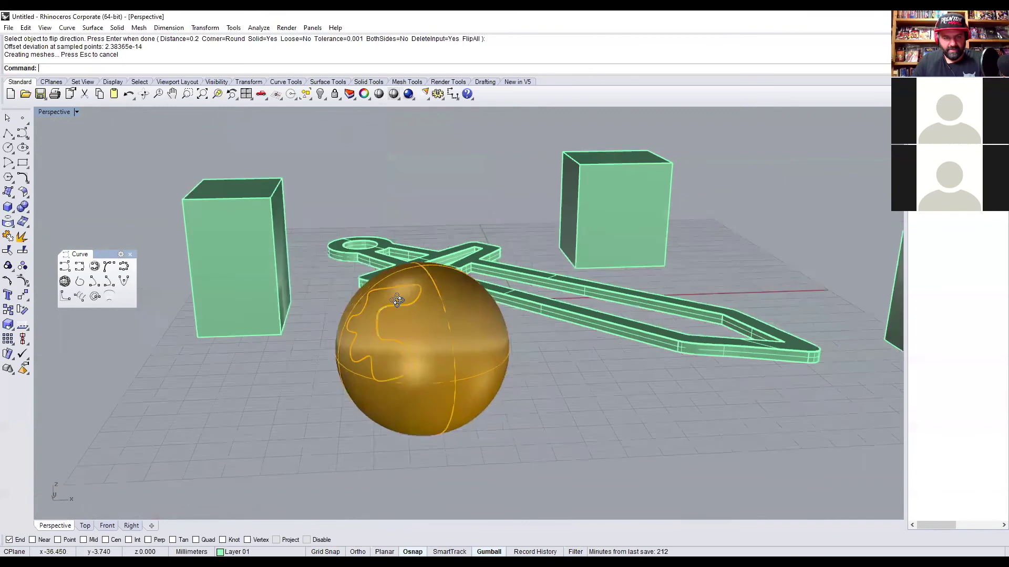
{"action": "right_click_drag", "start_coordinate": [408, 345], "coordinate": [435, 301]}
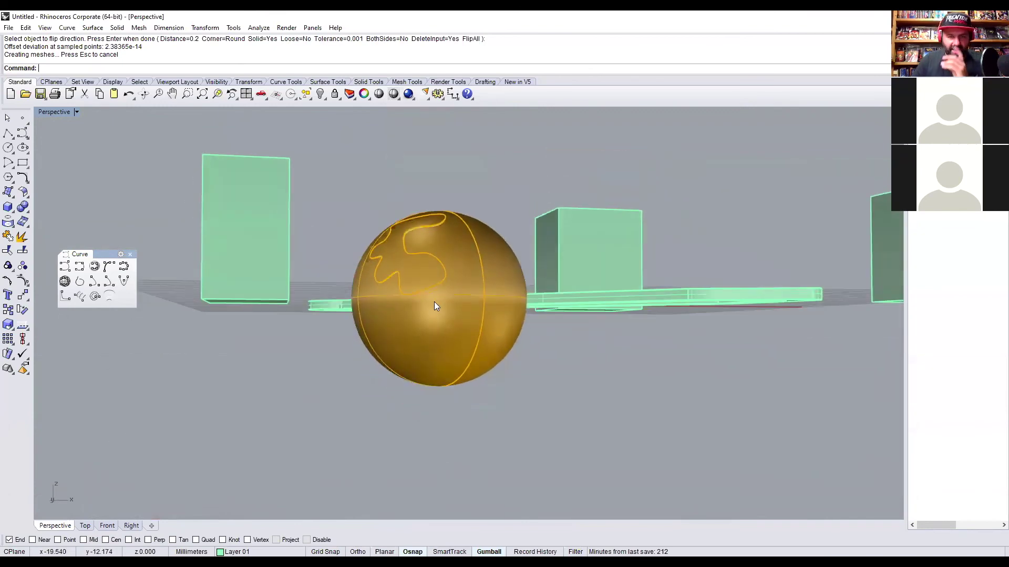
{"action": "right_click_drag", "start_coordinate": [446, 295], "coordinate": [472, 318]}
Start a second interpolated curve on the sphere's remaining surface, placing wavy freehand points beside the raised patch.
{"action": "scroll", "coordinate": [401, 329], "scroll_direction": "up", "scroll_amount": 4}
{"action": "left_click", "coordinate": [473, 318]}
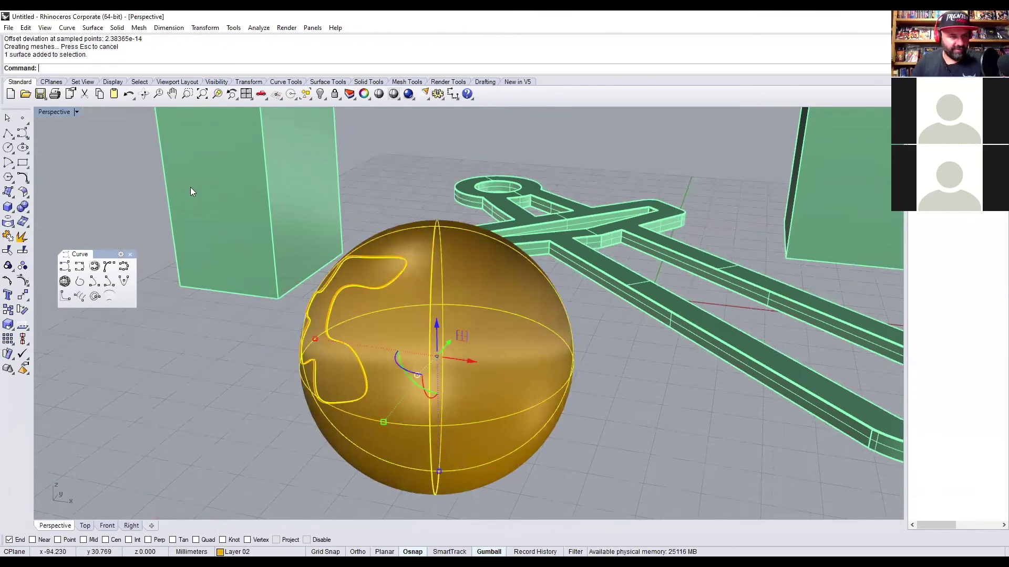
{"action": "left_click", "coordinate": [94, 269]}
{"action": "scroll", "coordinate": [436, 295], "scroll_direction": "up", "scroll_amount": 3}
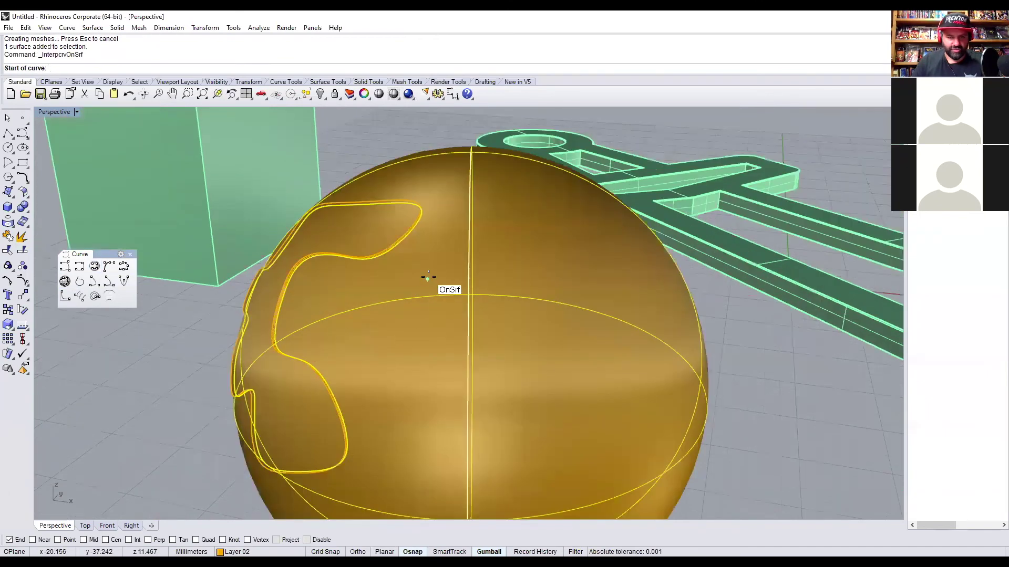
{"action": "left_click", "coordinate": [447, 261]}
{"action": "left_click", "coordinate": [391, 278]}
{"action": "left_click", "coordinate": [338, 295]}
{"action": "left_click", "coordinate": [364, 322]}
{"action": "left_click", "coordinate": [425, 313]}
{"action": "left_click", "coordinate": [407, 372]}
{"action": "left_click", "coordinate": [365, 364]}
{"action": "left_click", "coordinate": [361, 405]}
{"action": "left_click", "coordinate": [378, 462]}
{"action": "left_click", "coordinate": [421, 437]}
{"action": "left_click", "coordinate": [470, 403]}
{"action": "left_click", "coordinate": [542, 464]}
{"action": "left_click", "coordinate": [517, 360]}
{"action": "left_click", "coordinate": [563, 323]}
{"action": "left_click", "coordinate": [613, 234]}
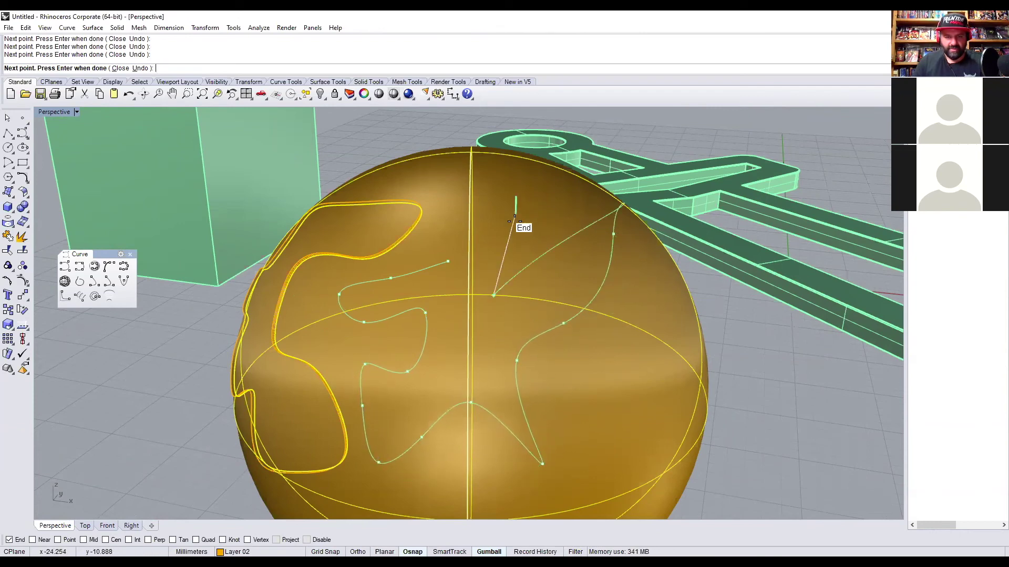
{"action": "left_click", "coordinate": [493, 295]}
{"action": "right_click_drag", "start_coordinate": [615, 349], "coordinate": [637, 338]}
Undo the last misplaced points of the second surface curve and close it near the top of the sphere.
{"action": "key", "text": "ctrl+z"}
{"action": "key", "text": "ctrl+z"}
{"action": "right_click_drag", "start_coordinate": [574, 326], "coordinate": [581, 297]}
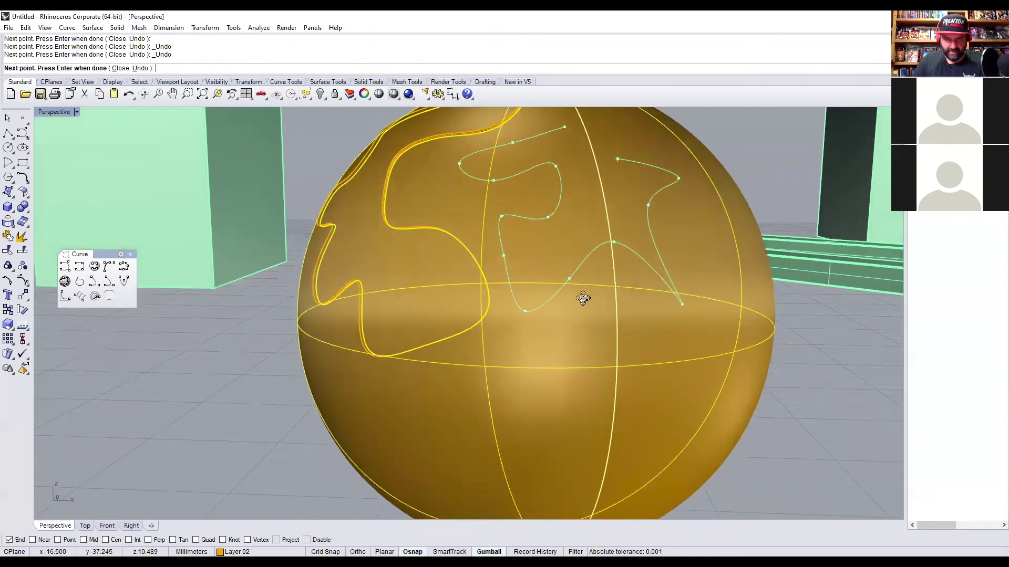
{"action": "right_click_drag", "start_coordinate": [625, 188], "coordinate": [620, 205]}
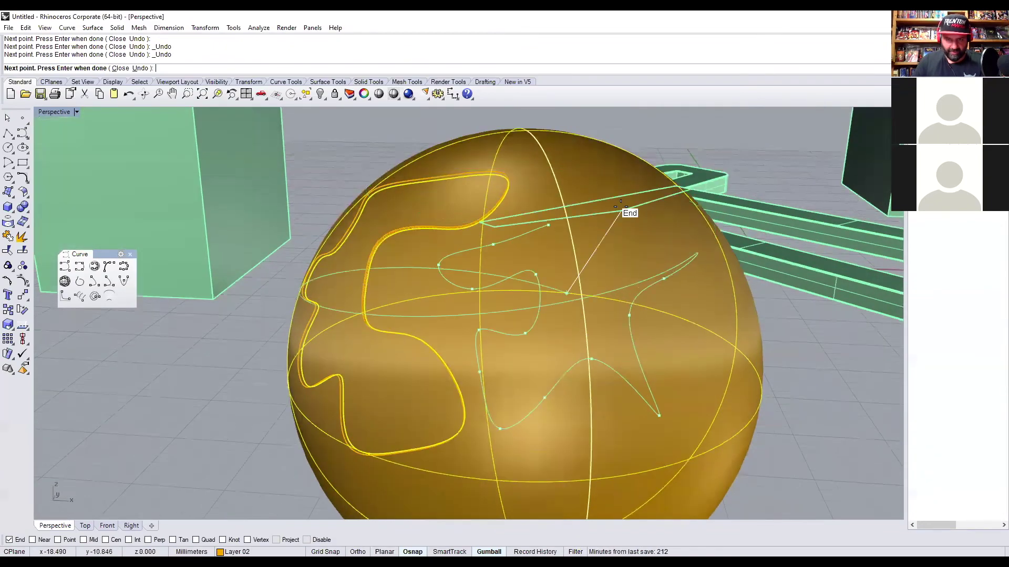
{"action": "key", "text": "ctrl+z"}
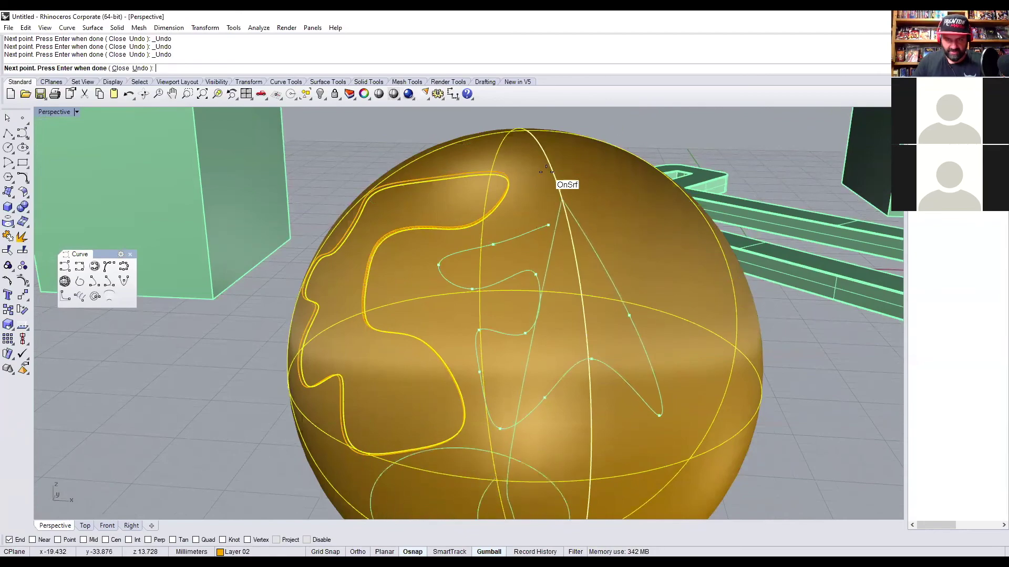
{"action": "right_click_drag", "start_coordinate": [514, 281], "coordinate": [549, 278]}
{"action": "left_click", "coordinate": [751, 194]}
{"action": "left_click", "coordinate": [704, 180]}
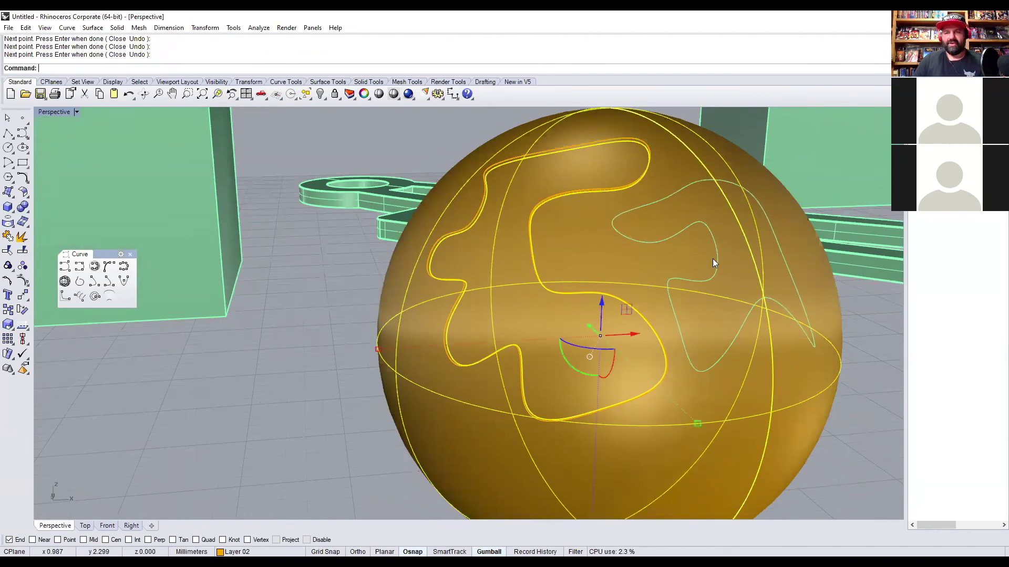
Split the sphere's remaining surface with the second closed freeform curve.
{"action": "scroll", "coordinate": [709, 248], "scroll_direction": "down", "scroll_amount": 4}
{"action": "scroll", "coordinate": [646, 346], "scroll_direction": "up", "scroll_amount": 5}
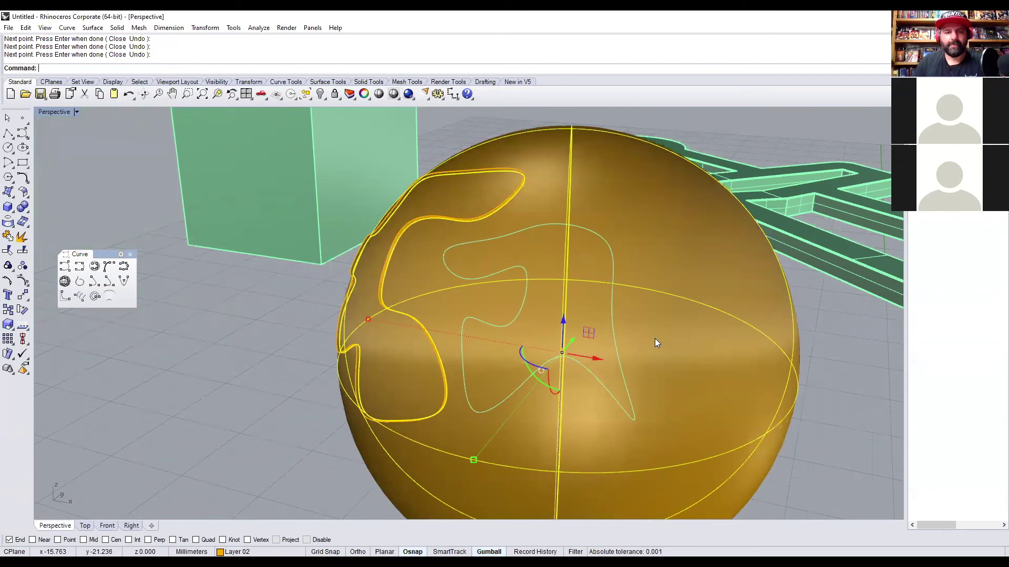
{"action": "left_click", "coordinate": [22, 250]}
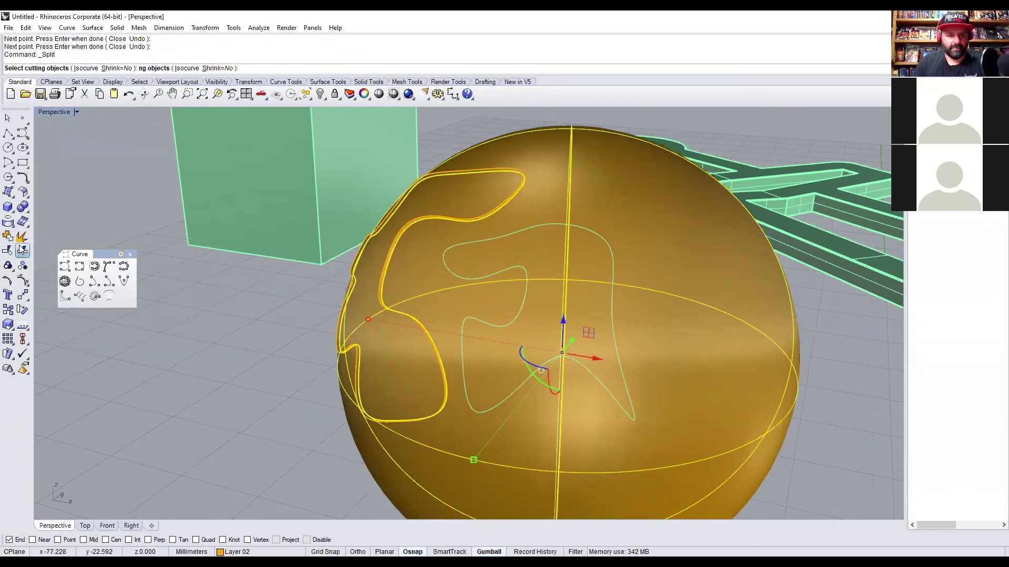
{"action": "left_click", "coordinate": [484, 323]}
{"action": "key", "text": "Return"}
{"action": "left_click", "coordinate": [488, 345]}
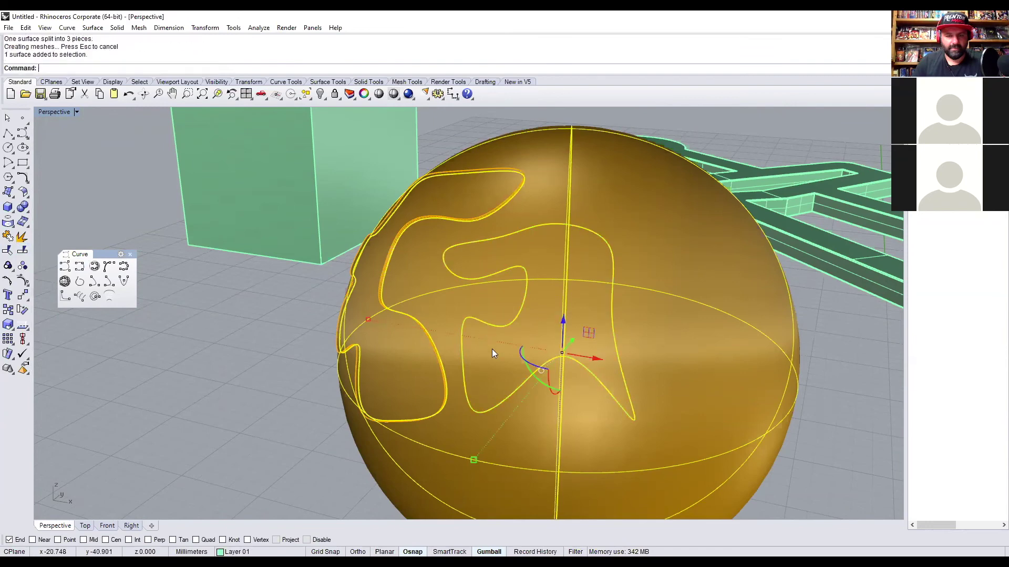
Select and examine the new patch pieces on both sides of the sphere's vertical seam.
{"action": "right_click_drag", "start_coordinate": [457, 410], "coordinate": [376, 409], "text": "shift"}
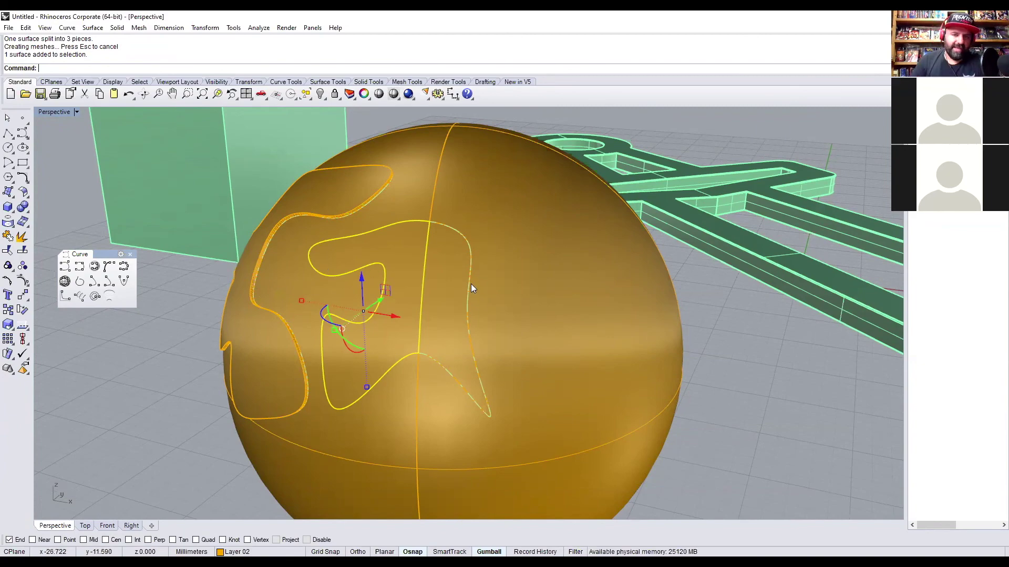
{"action": "scroll", "coordinate": [510, 299], "scroll_direction": "down", "scroll_amount": 5}
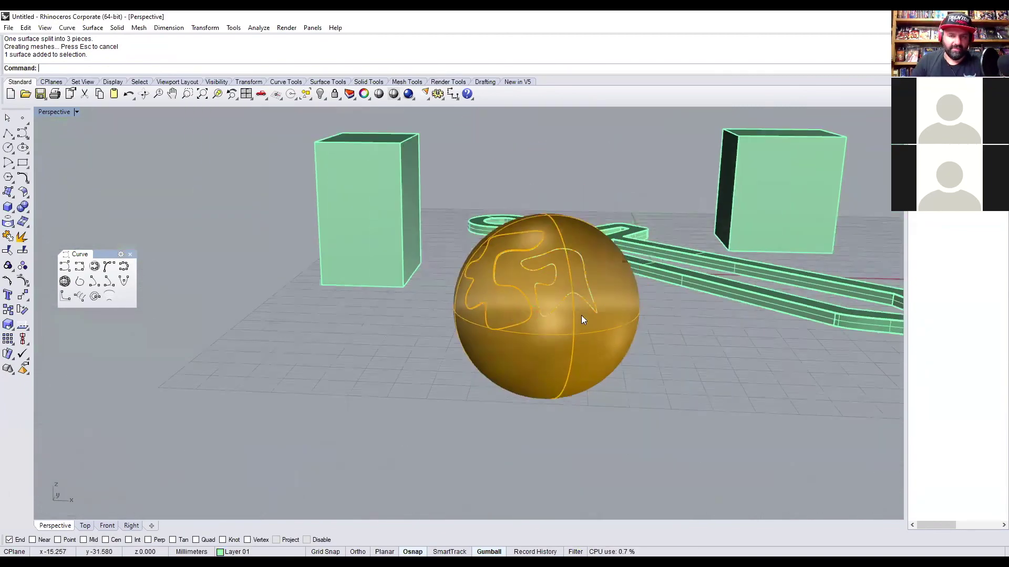
{"action": "scroll", "coordinate": [570, 299], "scroll_direction": "up", "scroll_amount": 5}
{"action": "left_click", "coordinate": [562, 256]}
{"action": "left_click", "coordinate": [564, 243]}
{"action": "right_click_drag", "start_coordinate": [556, 177], "coordinate": [577, 333]}
{"action": "left_click", "coordinate": [571, 344]}
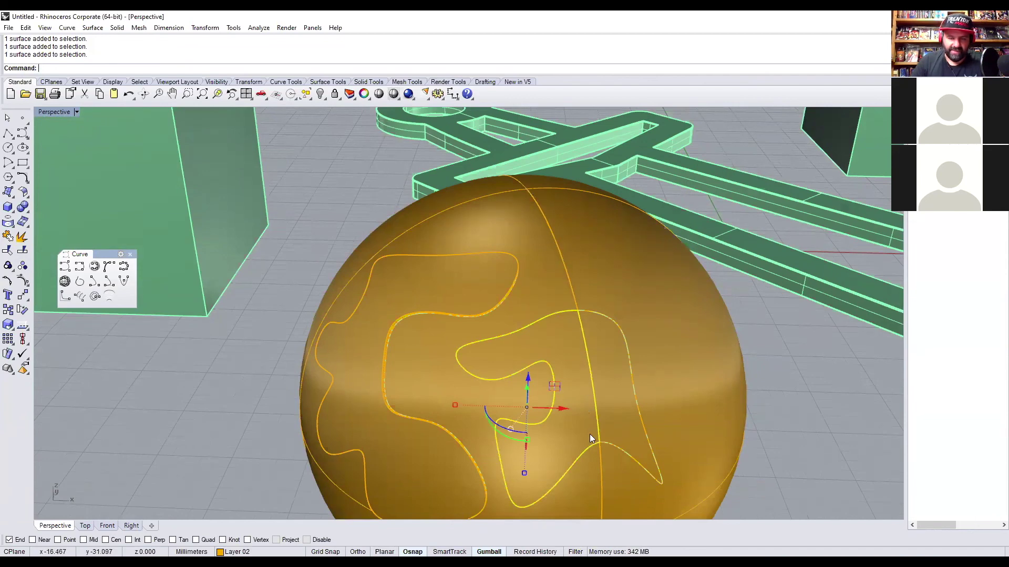
{"action": "right_click_drag", "start_coordinate": [582, 426], "coordinate": [483, 277]}
{"action": "scroll", "coordinate": [498, 311], "scroll_direction": "up", "scroll_amount": 4}
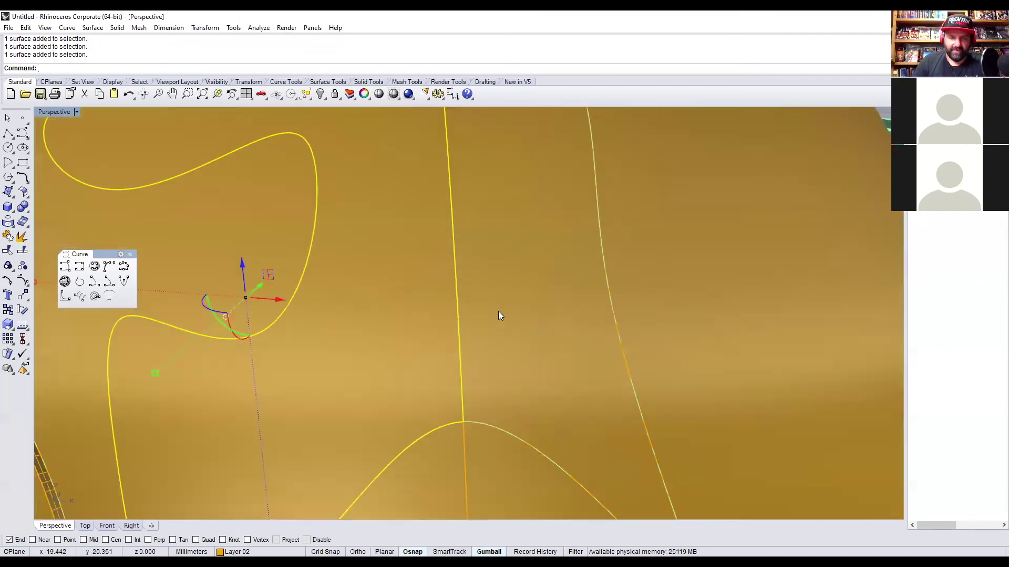
{"action": "scroll", "coordinate": [498, 311], "scroll_direction": "down", "scroll_amount": 2}
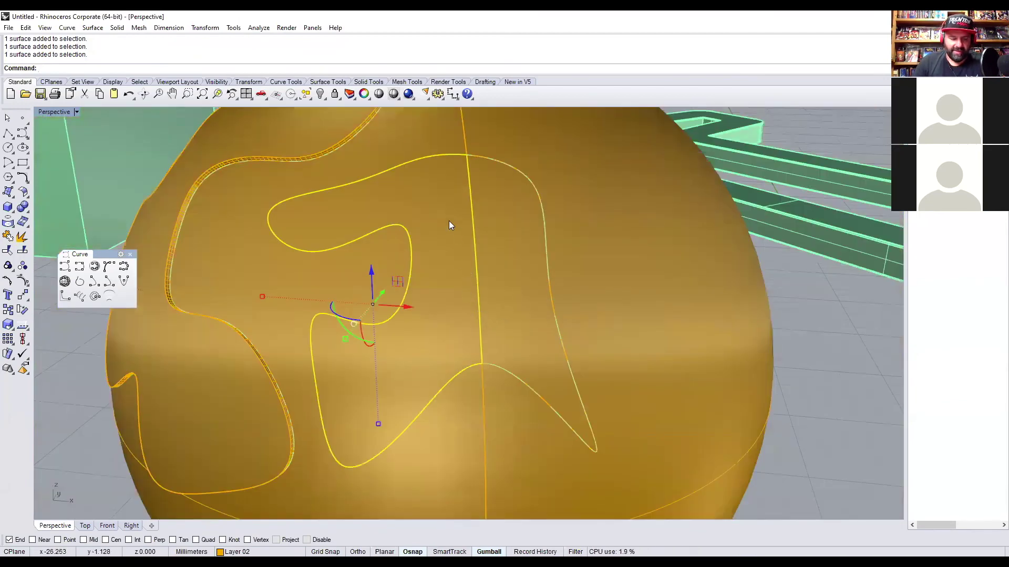
Join the two pieces of the second patch across the sphere's seam into one polysurface.
{"action": "left_click", "coordinate": [489, 246]}
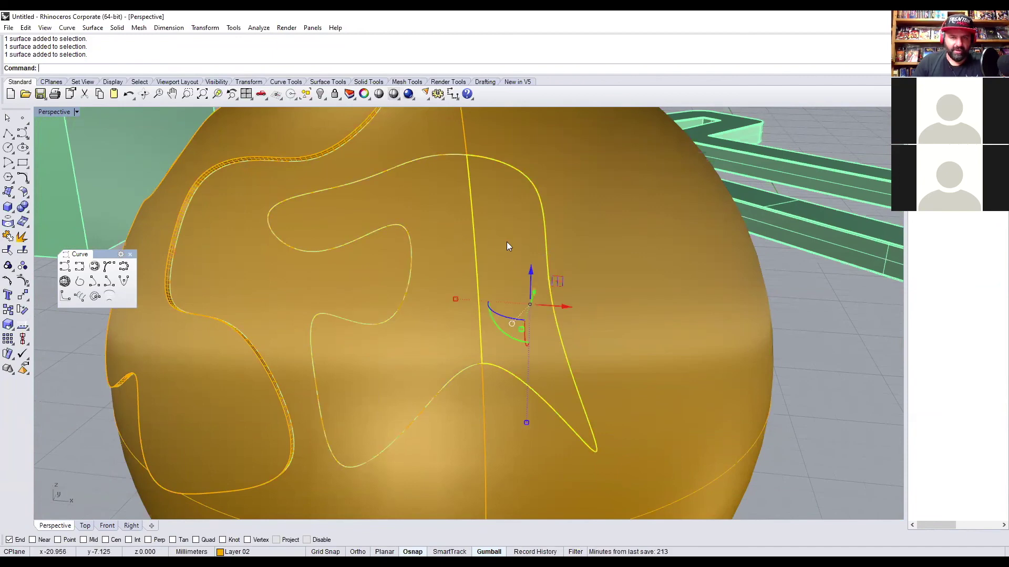
{"action": "left_click", "coordinate": [457, 244], "text": "shift"}
{"action": "left_click", "coordinate": [8, 237]}
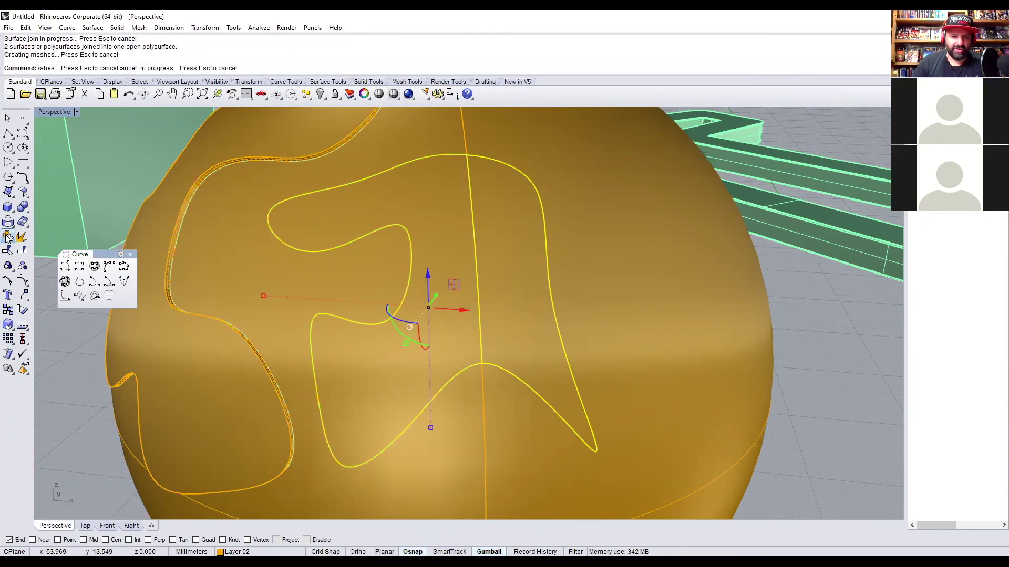
{"action": "left_click", "coordinate": [793, 359]}
Offset the joined second patch outward from the sphere by 0.5 mm with the Solid option set to Yes.
{"action": "scroll", "coordinate": [727, 397], "scroll_direction": "down", "scroll_amount": 8}
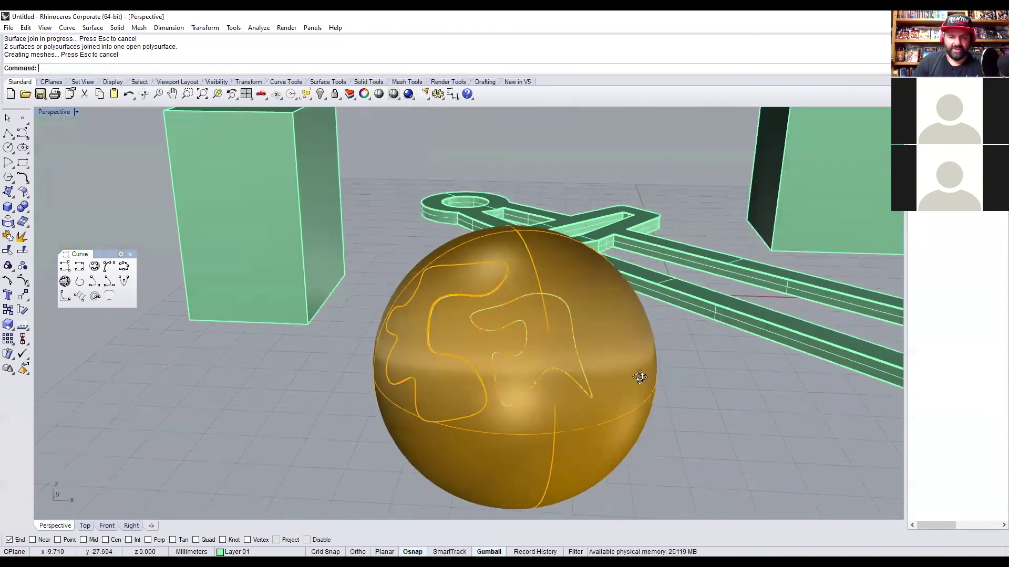
{"action": "right_click_drag", "start_coordinate": [491, 310], "coordinate": [540, 322]}
{"action": "scroll", "coordinate": [540, 322], "scroll_direction": "up", "scroll_amount": 8}
{"action": "left_click", "coordinate": [574, 289]}
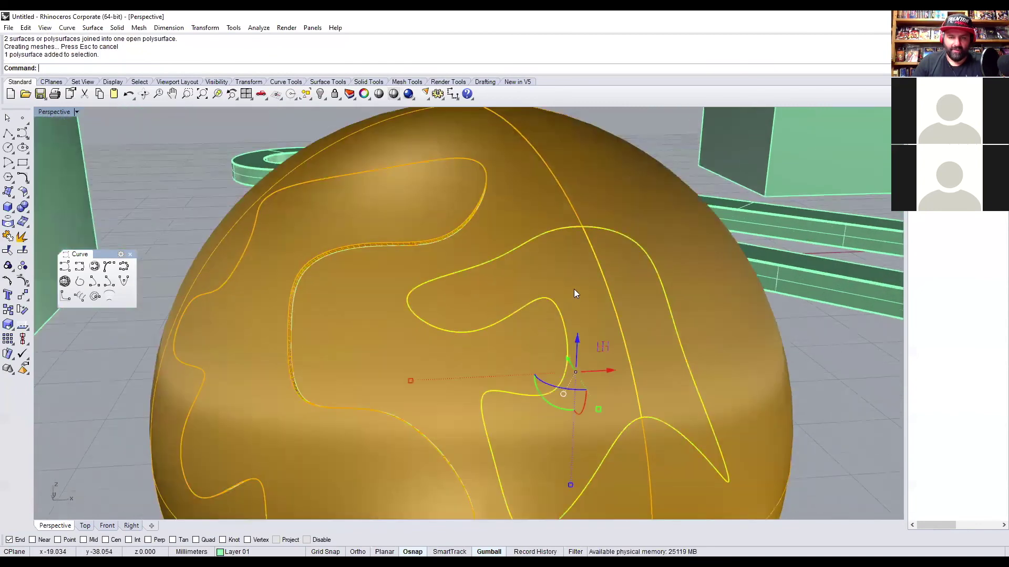
{"action": "left_click", "coordinate": [100, 31]}
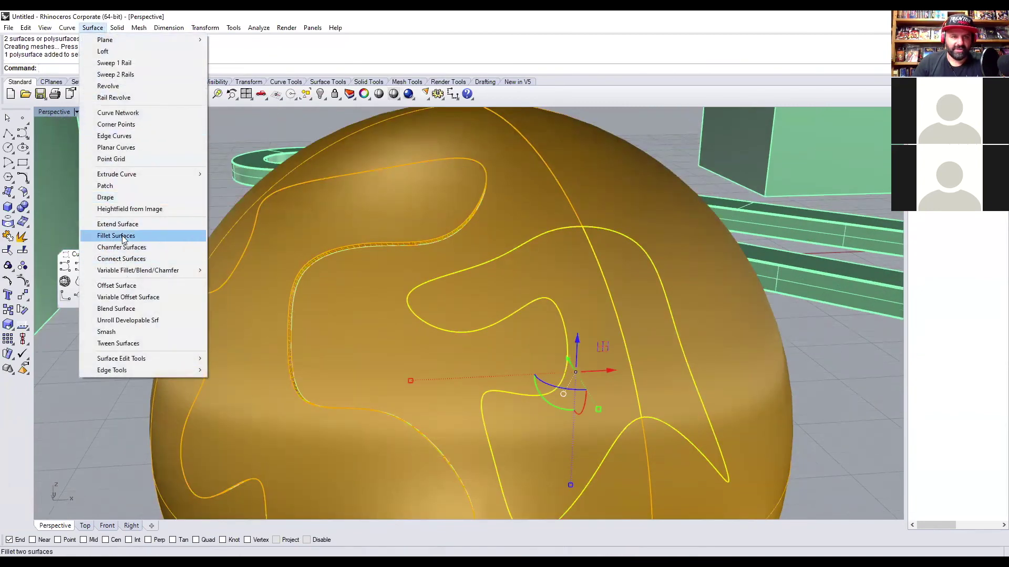
{"action": "left_click", "coordinate": [158, 286]}
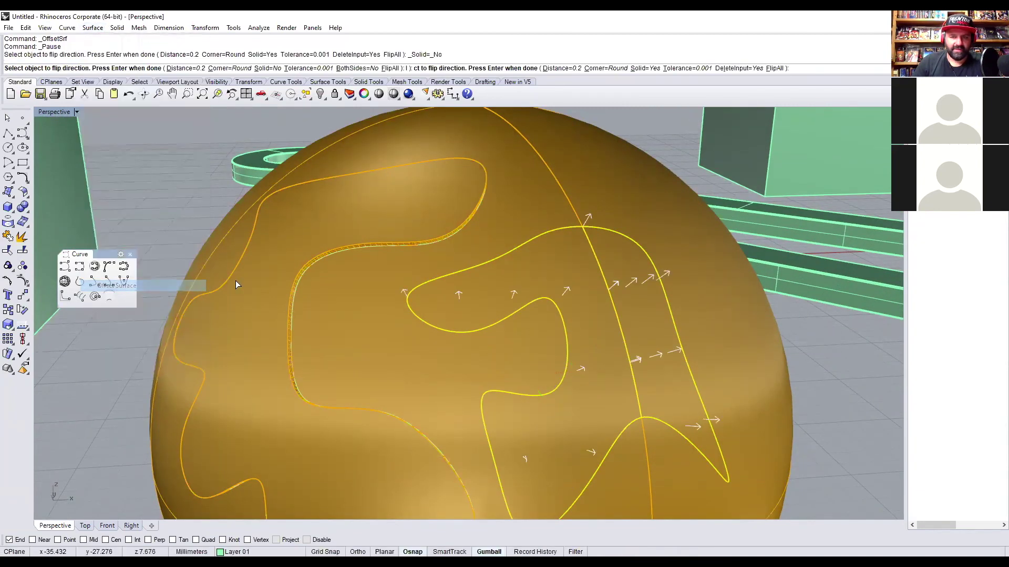
{"action": "left_click", "coordinate": [265, 68]}
{"action": "left_click", "coordinate": [184, 68]}
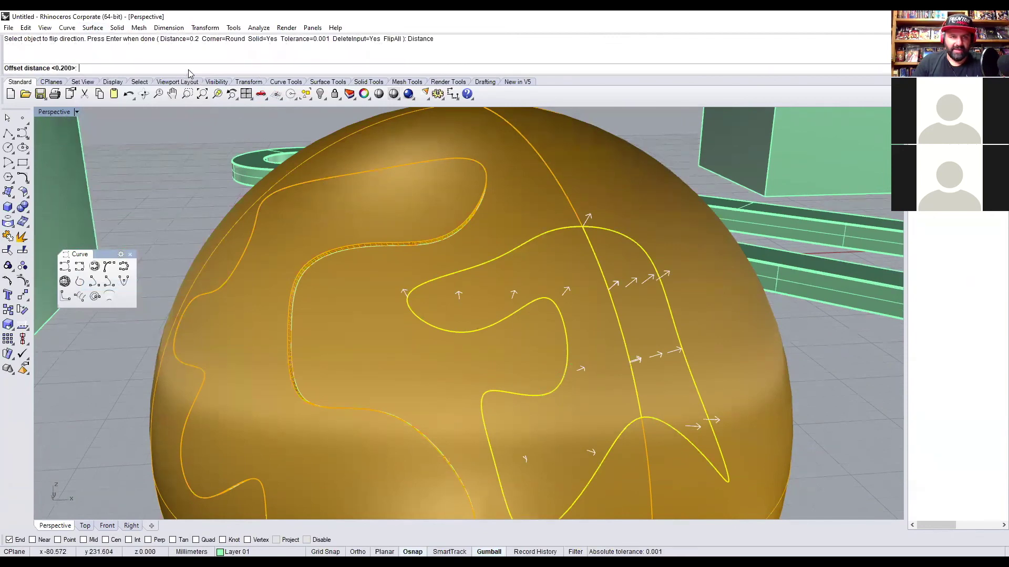
{"action": "type", "text": "0.5"}
{"action": "key", "text": "Return"}
{"action": "key", "text": "Return"}
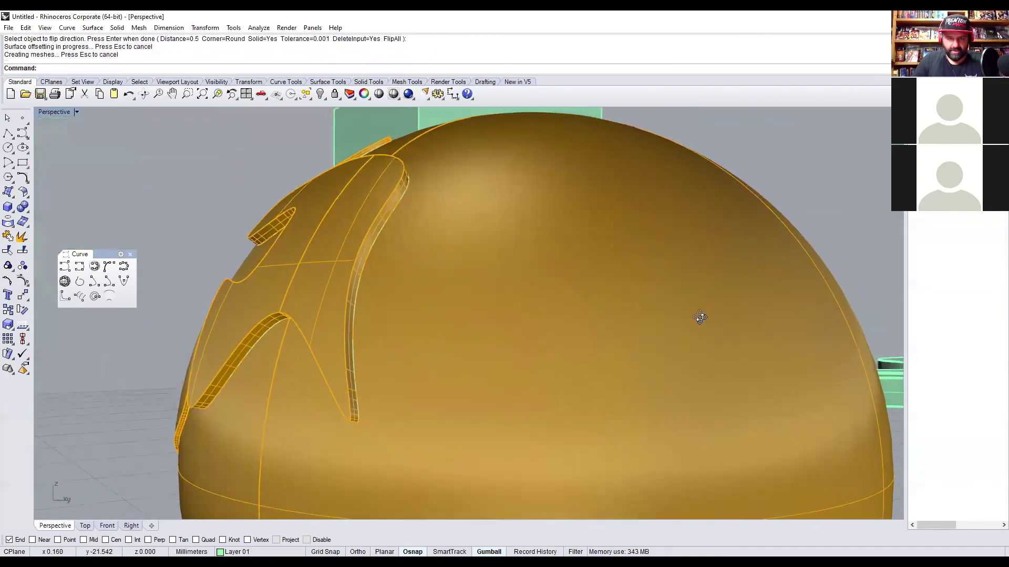
Examine the raised edges of the second patch and compare both patches on the sphere from several angles.
{"action": "right_click_drag", "start_coordinate": [701, 317], "coordinate": [806, 351]}
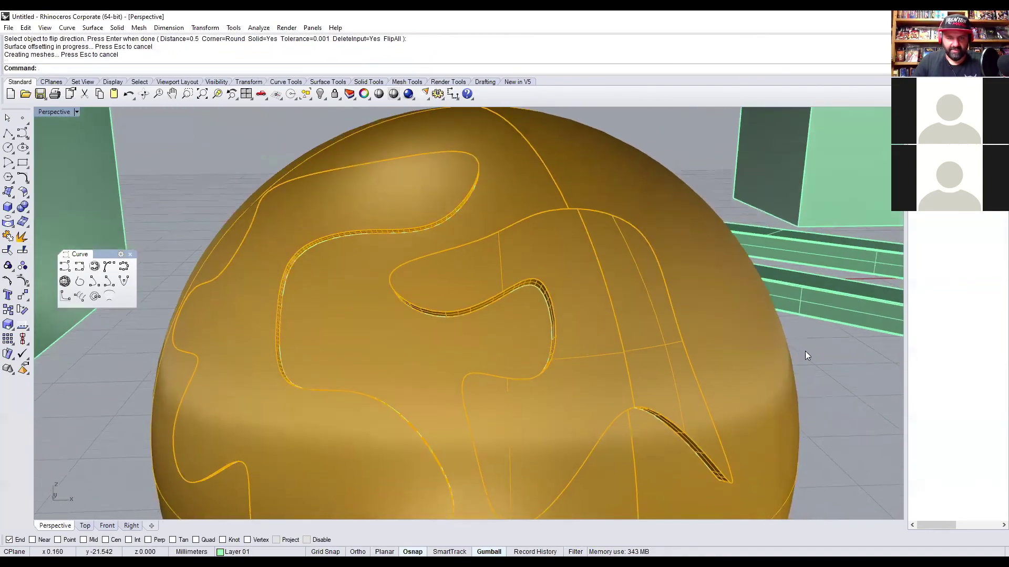
{"action": "scroll", "coordinate": [591, 330], "scroll_direction": "down", "scroll_amount": 6}
{"action": "right_click_drag", "start_coordinate": [591, 331], "coordinate": [443, 312]}
{"action": "scroll", "coordinate": [640, 359], "scroll_direction": "down", "scroll_amount": 4}
{"action": "scroll", "coordinate": [472, 346], "scroll_direction": "up", "scroll_amount": 4}
{"action": "right_click_drag", "start_coordinate": [514, 383], "coordinate": [581, 356]}
{"action": "scroll", "coordinate": [441, 331], "scroll_direction": "down", "scroll_amount": 6}
{"action": "scroll", "coordinate": [551, 331], "scroll_direction": "up", "scroll_amount": 4}
{"action": "scroll", "coordinate": [527, 274], "scroll_direction": "up", "scroll_amount": 3}
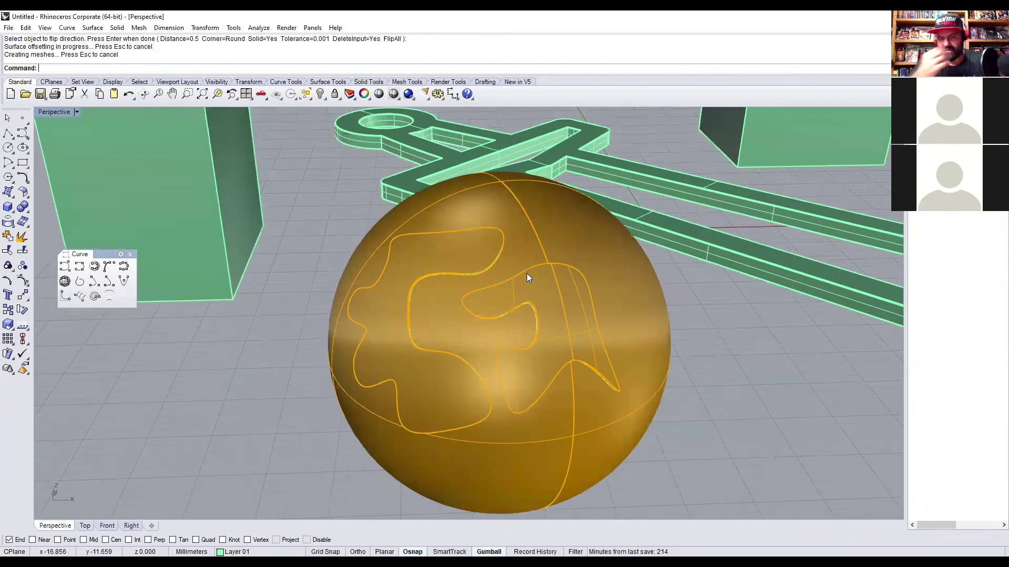